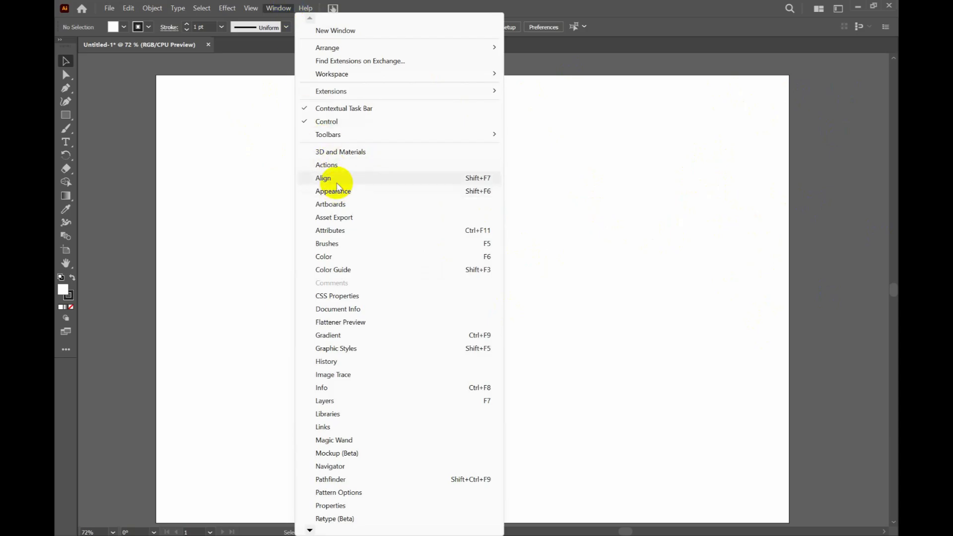
Step: Open the Align panel, place it as a floating panel over the artboard and collapse it
{"action": "left_click", "coordinate": [336, 183]}
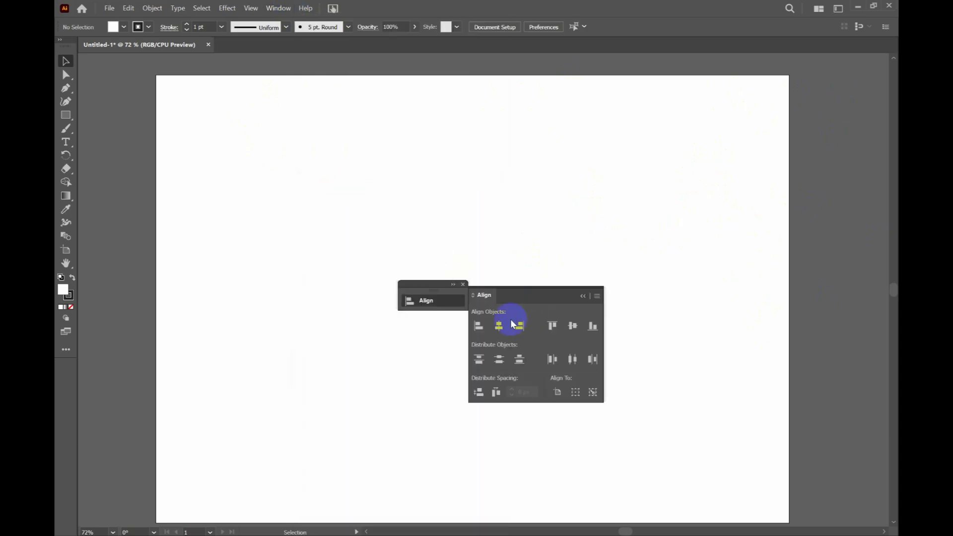
{"action": "mouse_move", "coordinate": [480, 294]}
{"action": "left_mouse_down"}
{"action": "mouse_move", "coordinate": [455, 292]}
{"action": "mouse_move", "coordinate": [696, 270]}
{"action": "left_mouse_up"}
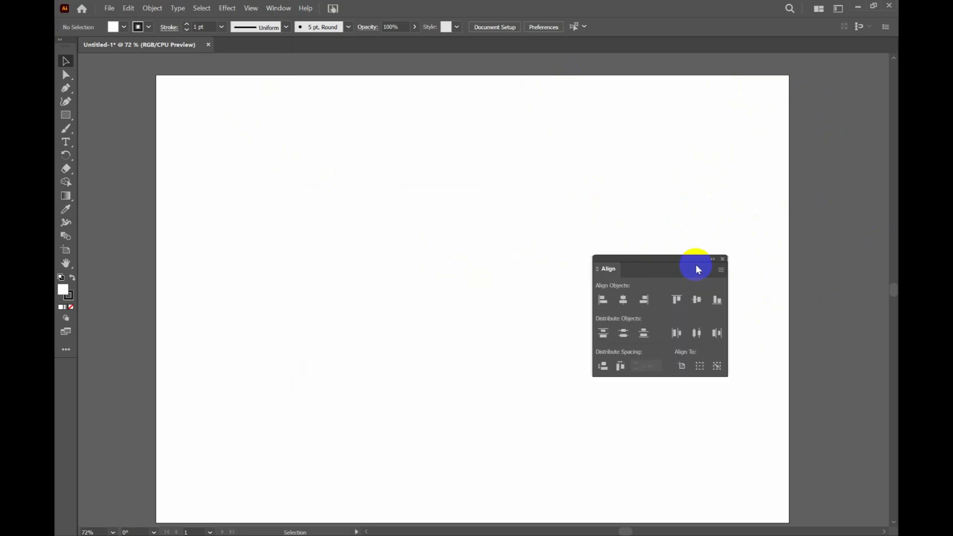
{"action": "left_click", "coordinate": [713, 260]}
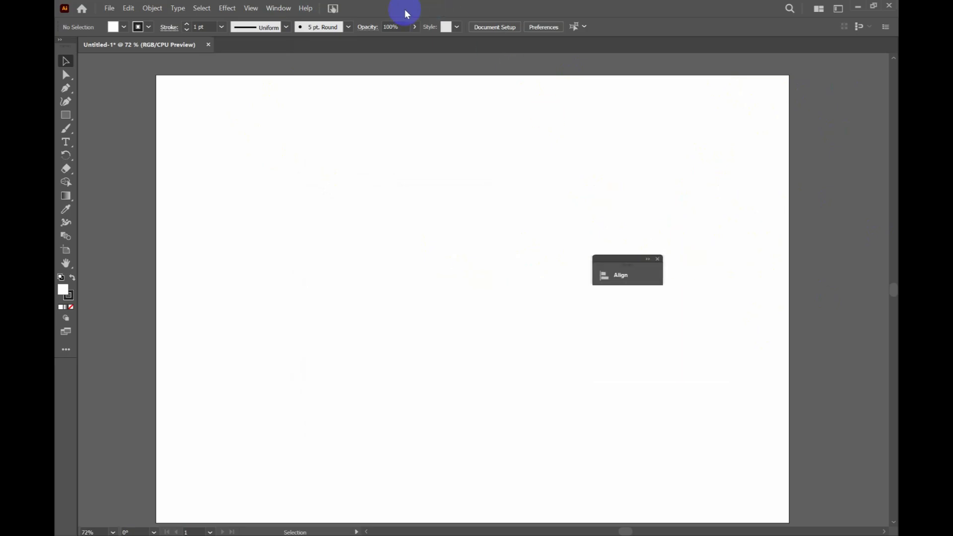
Step: Open the Brushes panel and place it floating at the artboard's upper-right edge
{"action": "left_click", "coordinate": [278, 8]}
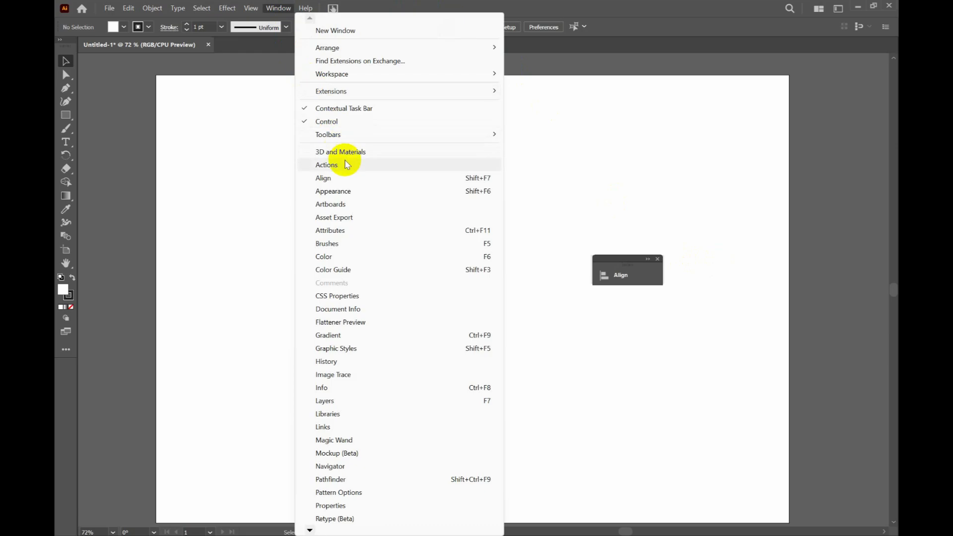
{"action": "left_click", "coordinate": [355, 244]}
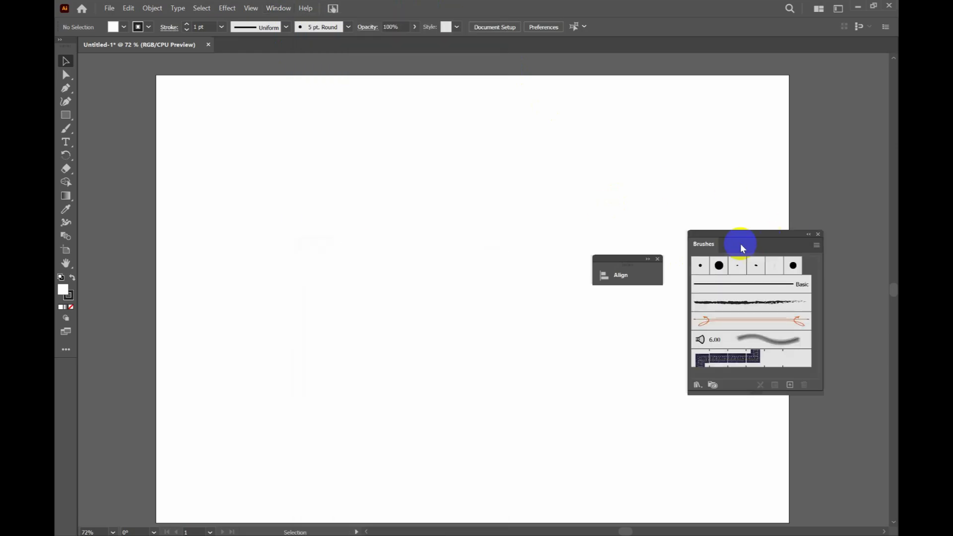
{"action": "mouse_move", "coordinate": [741, 245]}
{"action": "left_mouse_down"}
{"action": "mouse_move", "coordinate": [709, 204]}
{"action": "mouse_move", "coordinate": [717, 170]}
{"action": "left_mouse_up"}
Step: Open the Color panel and place it floating below the Brushes panel
{"action": "left_click", "coordinate": [288, 6]}
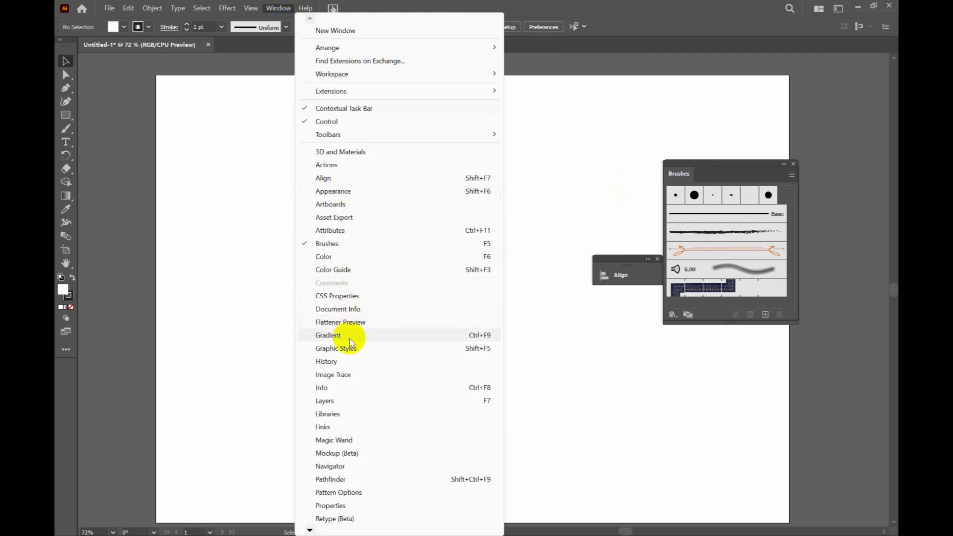
{"action": "left_click", "coordinate": [341, 257]}
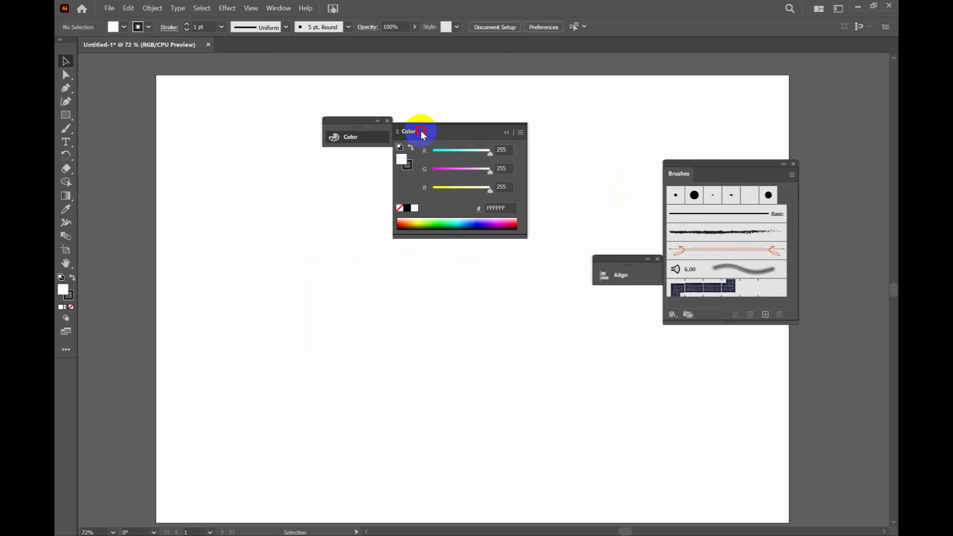
{"action": "left_click_drag", "start_coordinate": [422, 136], "coordinate": [688, 379]}
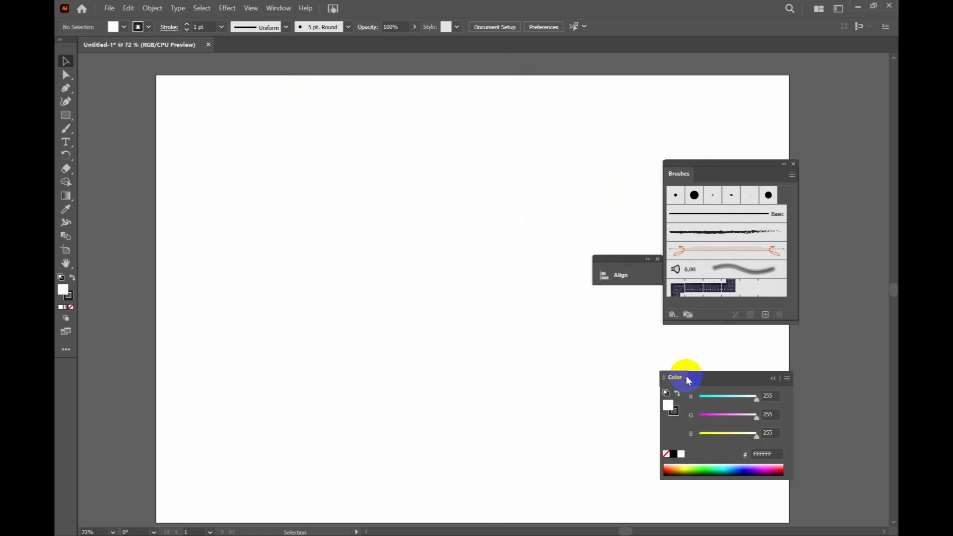
Step: Open the Gradient panel and place it floating beside the Color panel
{"action": "left_click", "coordinate": [278, 9]}
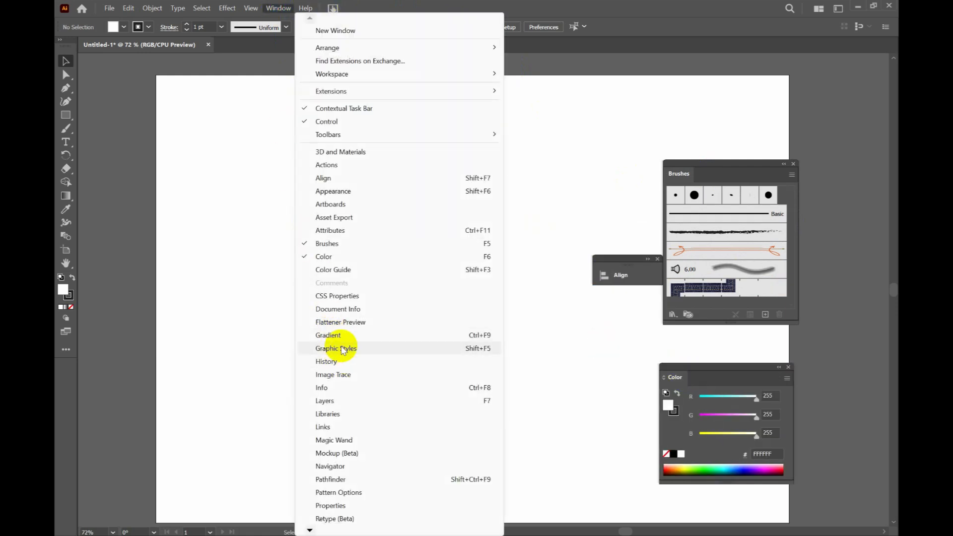
{"action": "left_click", "coordinate": [325, 335]}
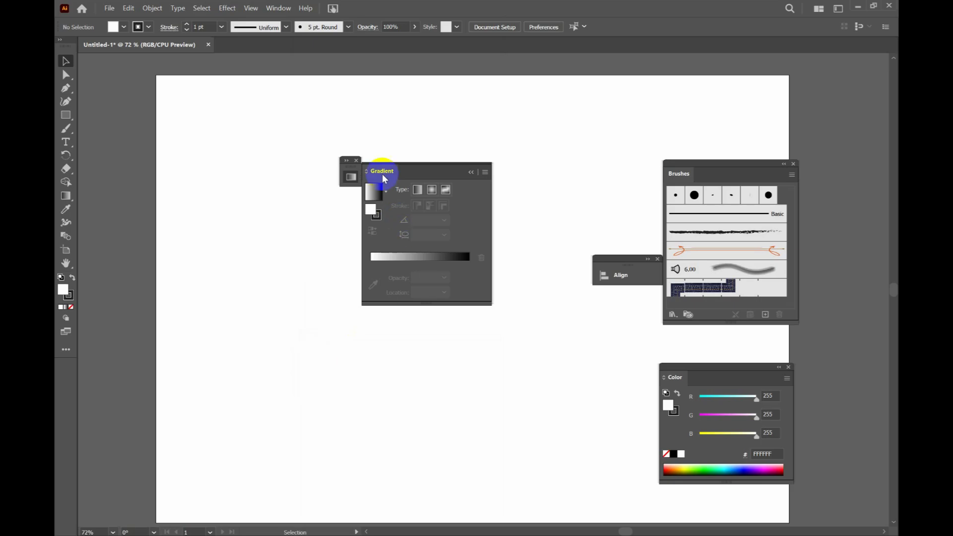
{"action": "left_click_drag", "start_coordinate": [383, 180], "coordinate": [540, 363]}
Step: Open the Pathfinder panel and place it floating above the collapsed Align panel
{"action": "left_click", "coordinate": [255, 8]}
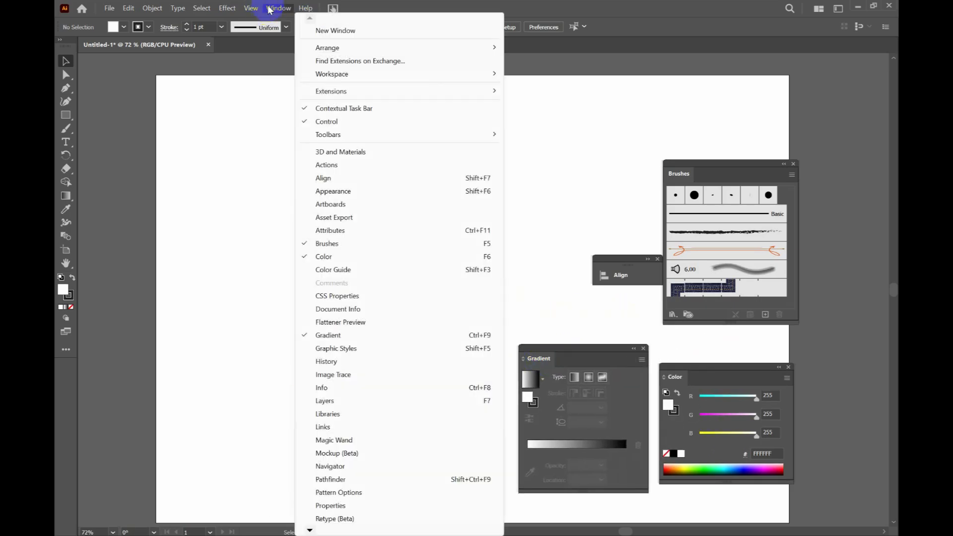
{"action": "left_click", "coordinate": [270, 8]}
{"action": "left_click", "coordinate": [271, 8]}
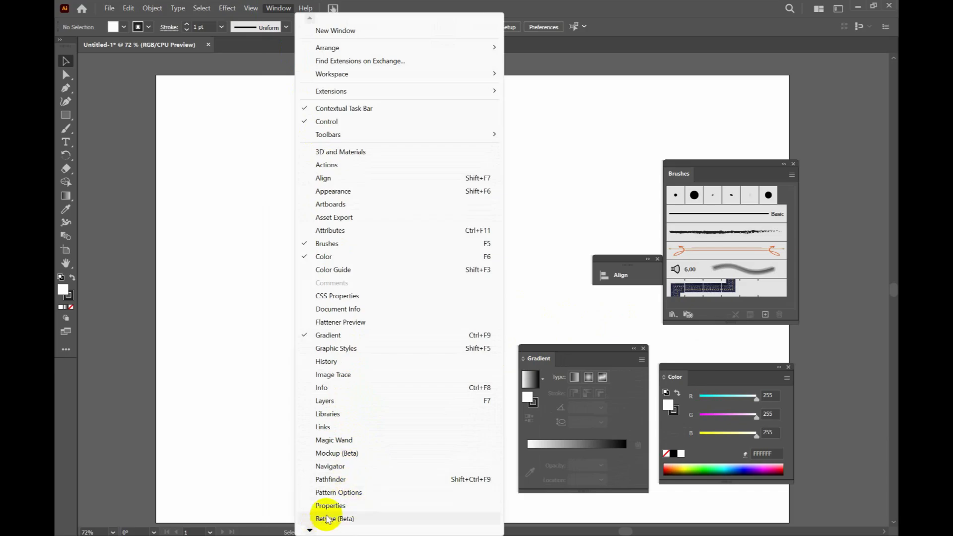
{"action": "left_click", "coordinate": [323, 481]}
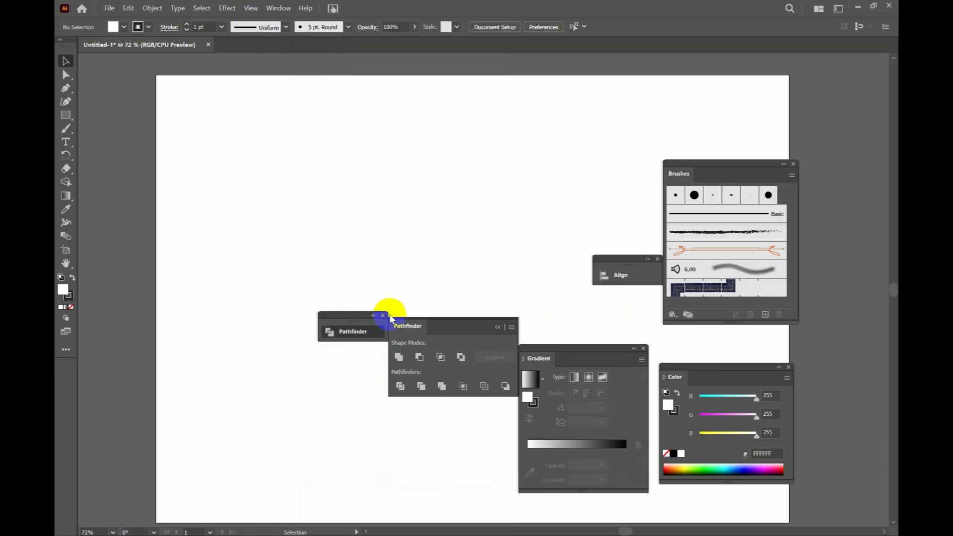
{"action": "left_click_drag", "start_coordinate": [393, 326], "coordinate": [498, 120]}
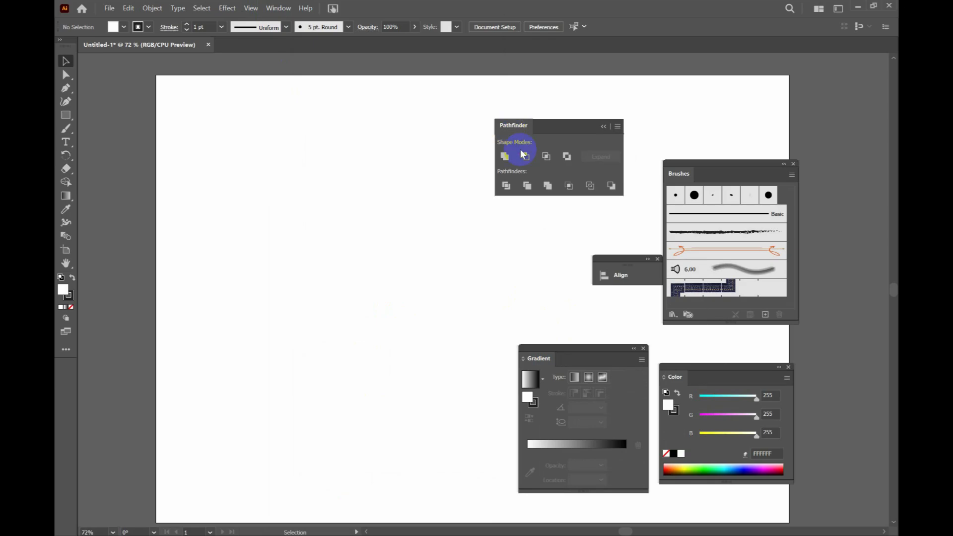
Step: Combine the Gradient, Align, Pathfinder, Color and Brushes panels into one expanded tabbed group
{"action": "left_click_drag", "start_coordinate": [612, 265], "coordinate": [558, 253]}
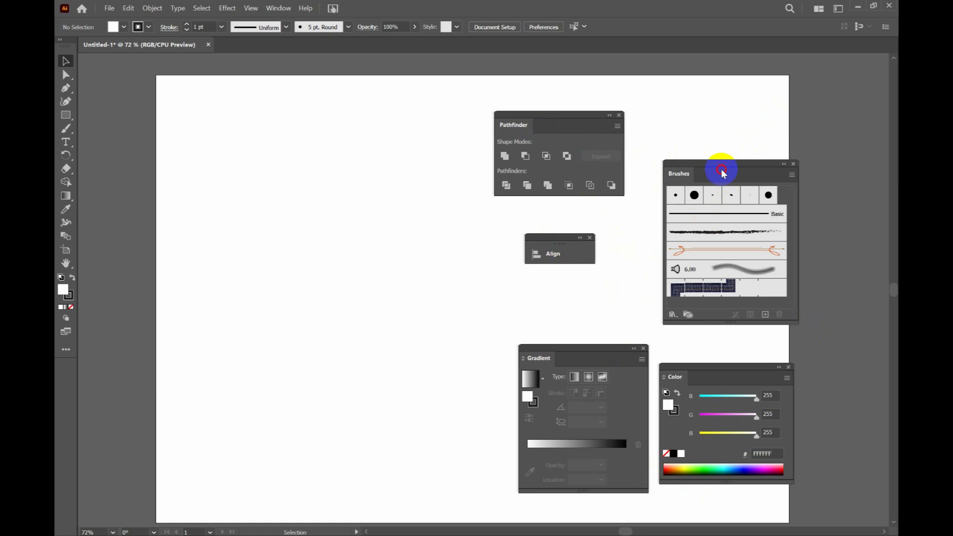
{"action": "left_click_drag", "start_coordinate": [723, 172], "coordinate": [786, 99]}
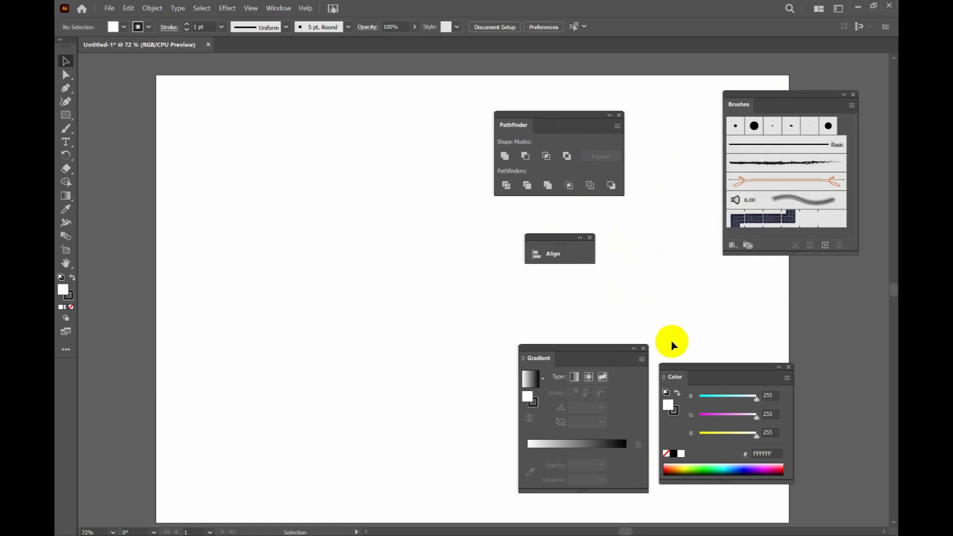
{"action": "left_click", "coordinate": [547, 366]}
{"action": "left_click_drag", "start_coordinate": [535, 363], "coordinate": [548, 244]}
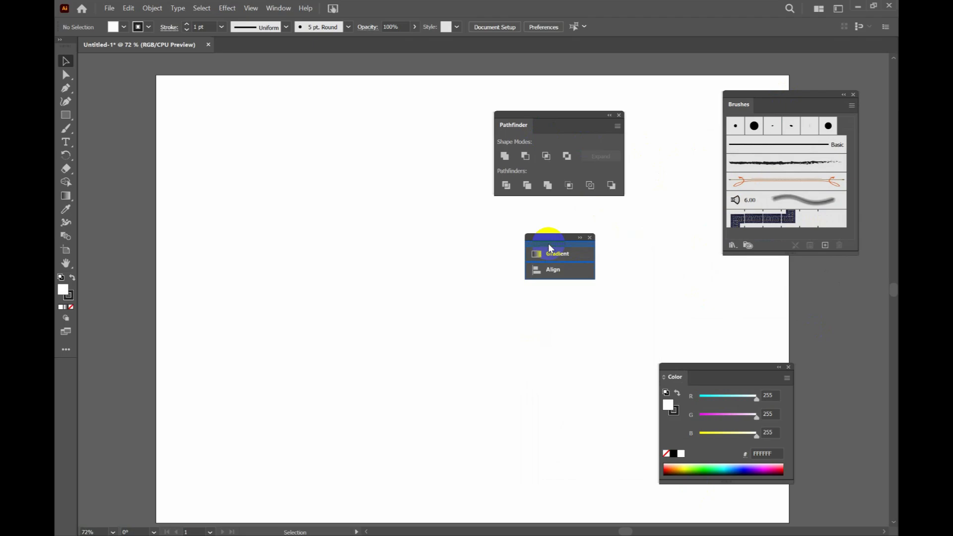
{"action": "left_click", "coordinate": [580, 239]}
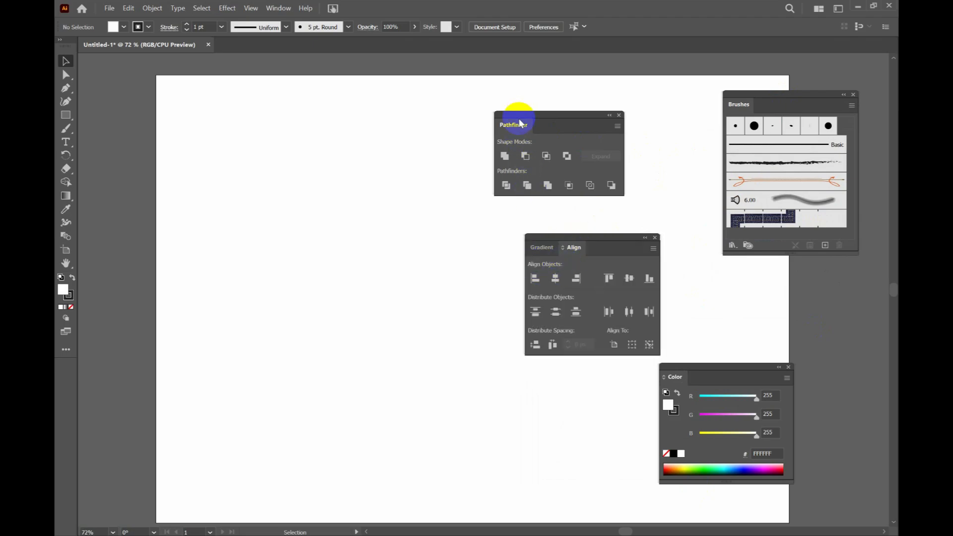
{"action": "left_click_drag", "start_coordinate": [519, 123], "coordinate": [588, 259]}
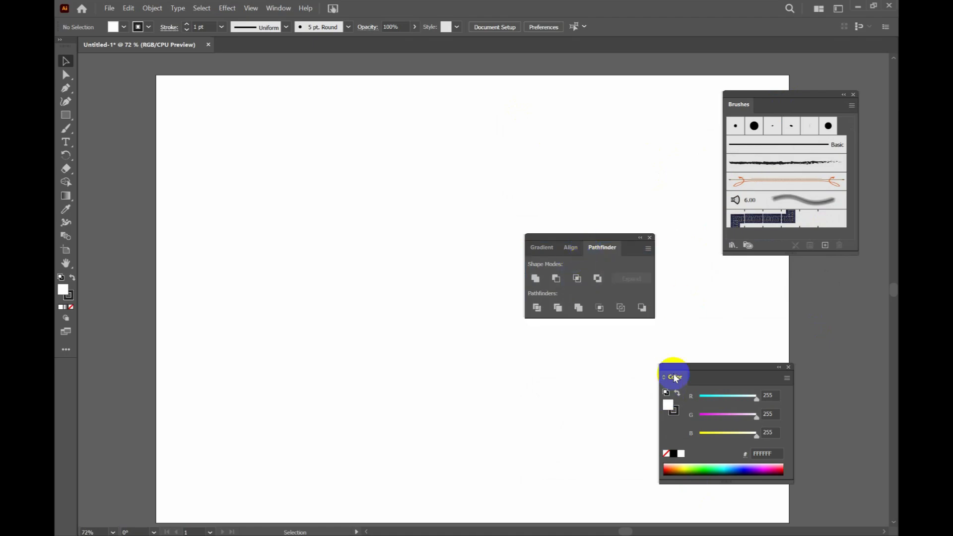
{"action": "mouse_move", "coordinate": [669, 376]}
{"action": "left_mouse_down"}
{"action": "mouse_move", "coordinate": [639, 351]}
{"action": "mouse_move", "coordinate": [565, 246]}
{"action": "left_mouse_up"}
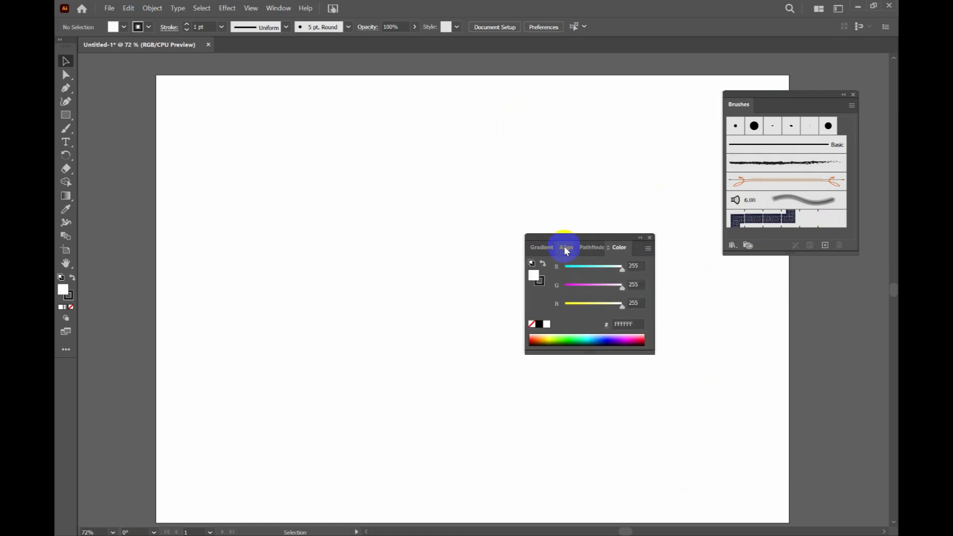
{"action": "mouse_move", "coordinate": [750, 105]}
{"action": "left_mouse_down"}
{"action": "mouse_move", "coordinate": [645, 260]}
{"action": "mouse_move", "coordinate": [569, 249]}
{"action": "left_mouse_up"}
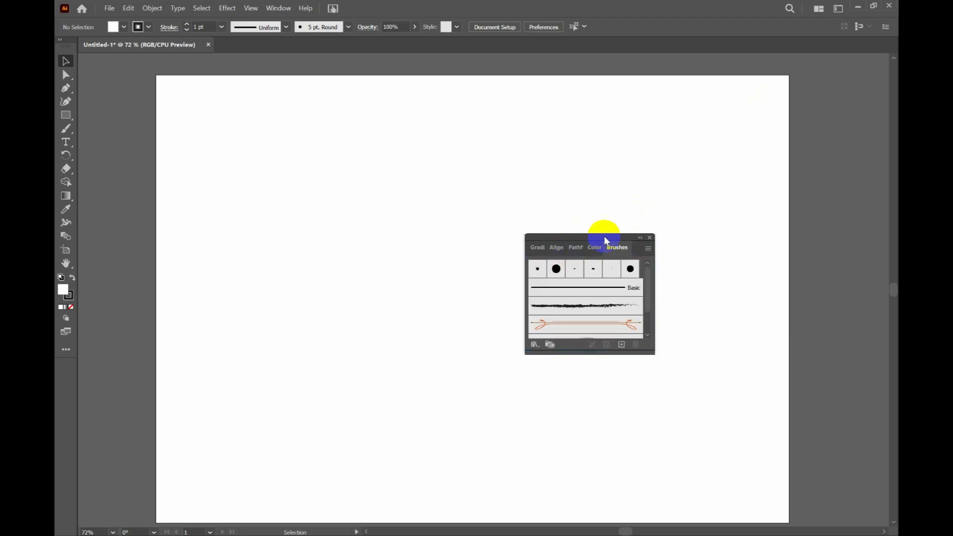
Step: Lengthen the combined panel group and dock it along the workspace's right edge
{"action": "left_click_drag", "start_coordinate": [584, 357], "coordinate": [580, 453]}
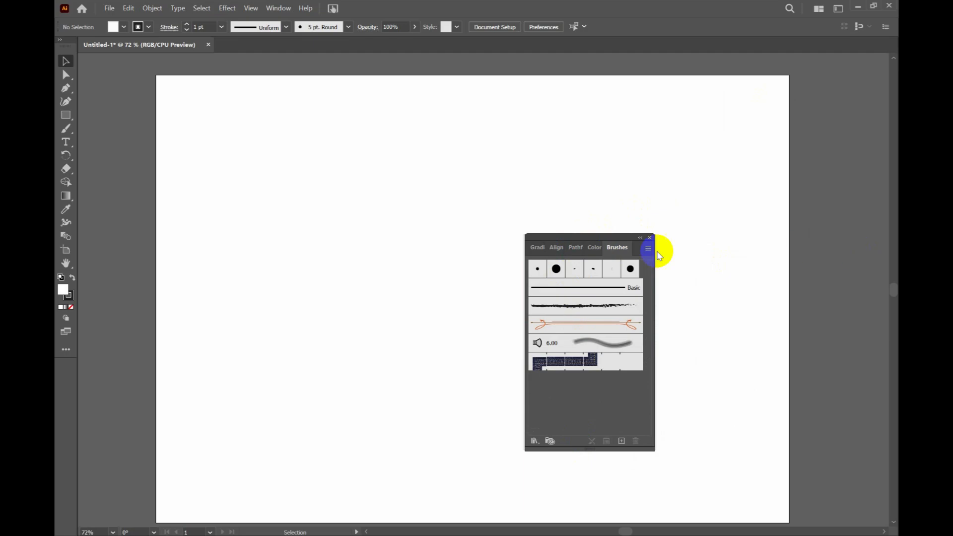
{"action": "mouse_move", "coordinate": [570, 237]}
{"action": "left_mouse_down"}
{"action": "mouse_move", "coordinate": [805, 122]}
{"action": "mouse_move", "coordinate": [881, 17]}
{"action": "mouse_move", "coordinate": [894, 20]}
{"action": "mouse_move", "coordinate": [895, 67]}
{"action": "mouse_move", "coordinate": [783, 94]}
{"action": "mouse_move", "coordinate": [892, 93]}
{"action": "mouse_move", "coordinate": [896, 84]}
{"action": "left_mouse_up"}
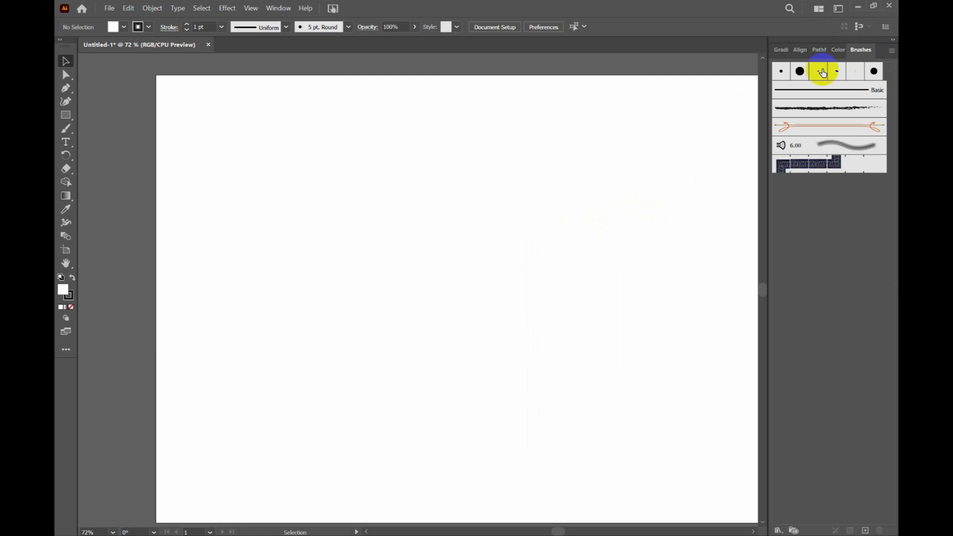
Step: Look through the docked Color, Pathfinder, Align and Brushes panels, ending on Brushes
{"action": "left_click", "coordinate": [838, 49]}
{"action": "left_click", "coordinate": [809, 50]}
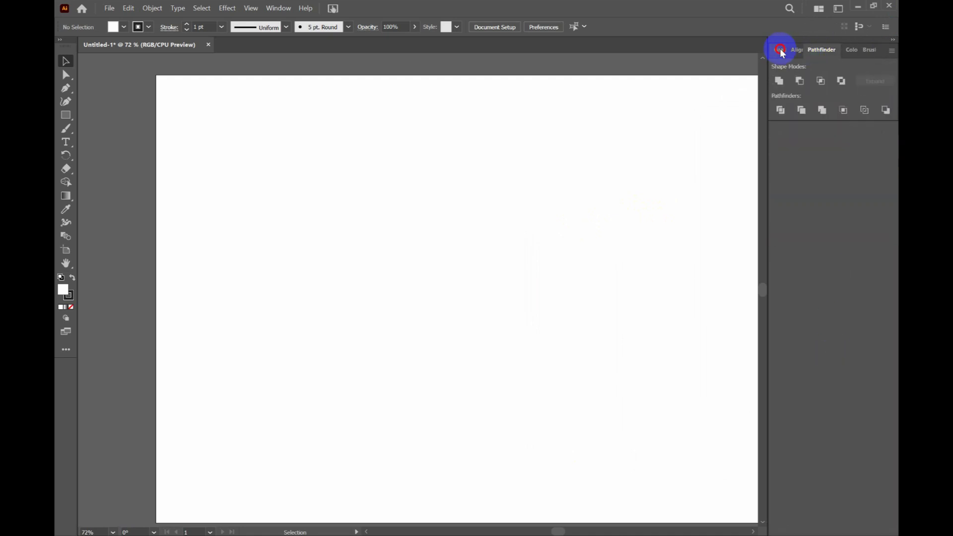
{"action": "left_click", "coordinate": [780, 50]}
{"action": "left_click", "coordinate": [814, 50]}
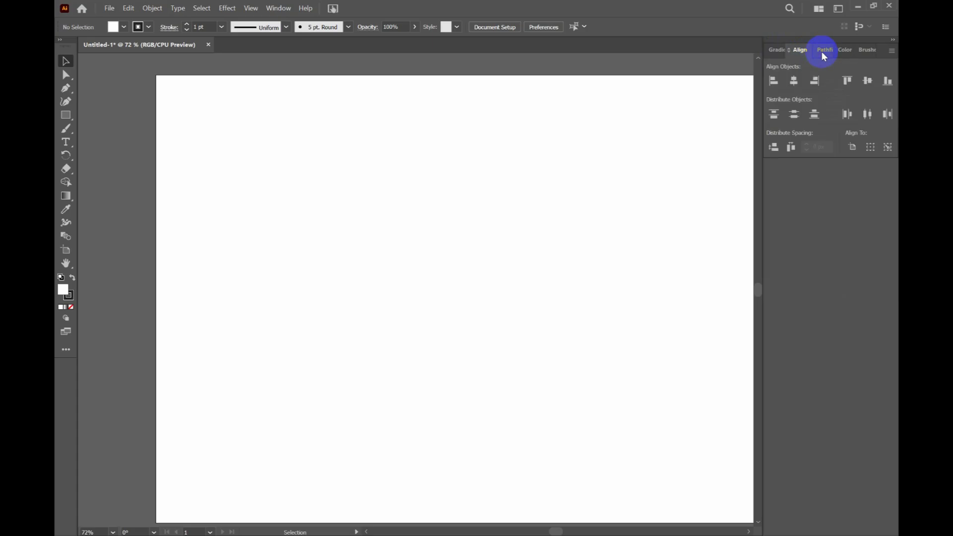
{"action": "left_click", "coordinate": [834, 52]}
{"action": "left_click", "coordinate": [827, 52]}
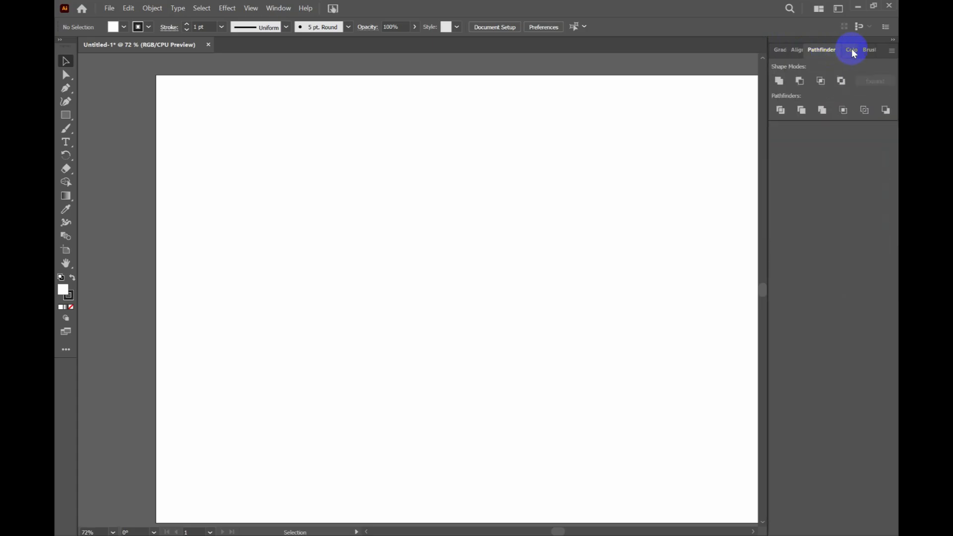
{"action": "left_click", "coordinate": [868, 54]}
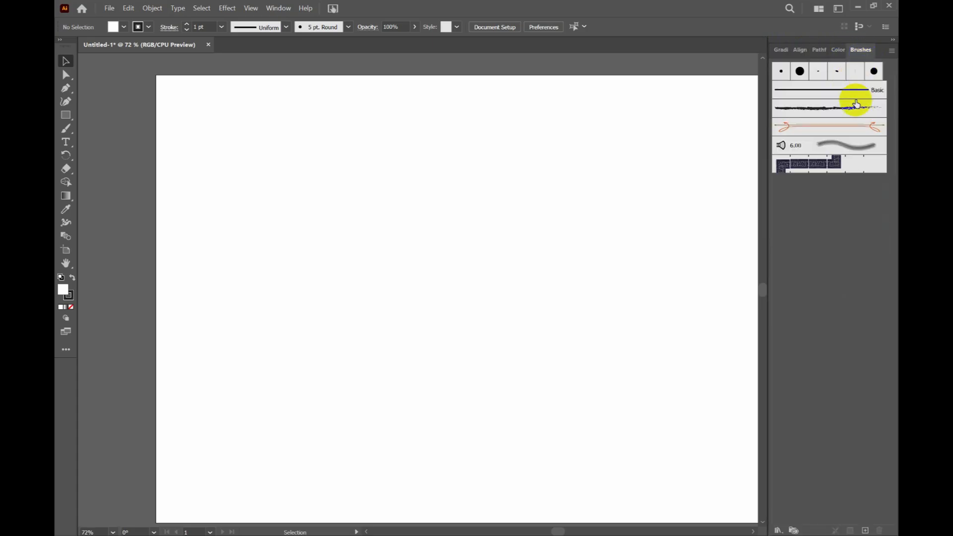
{"action": "left_click", "coordinate": [144, 153]}
{"action": "left_click", "coordinate": [67, 76]}
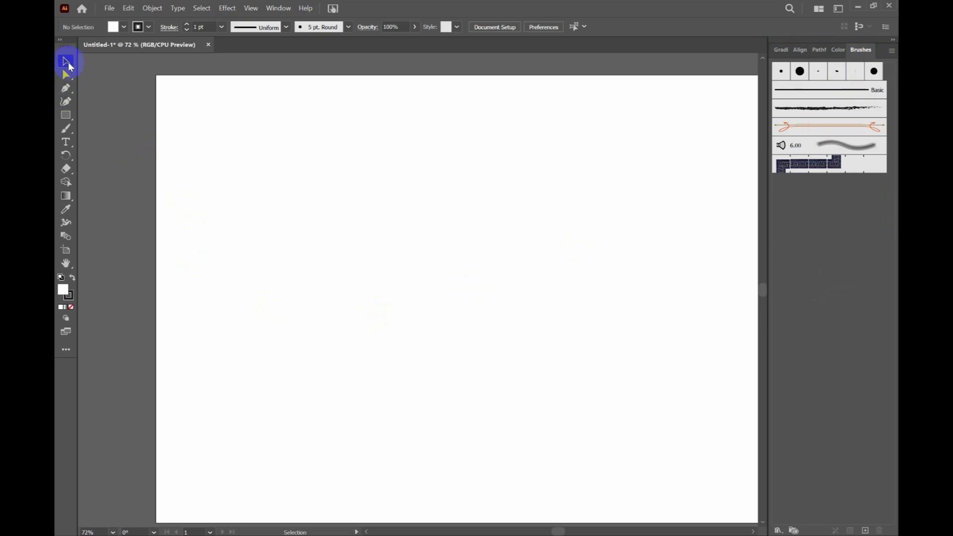
{"action": "left_click", "coordinate": [67, 75]}
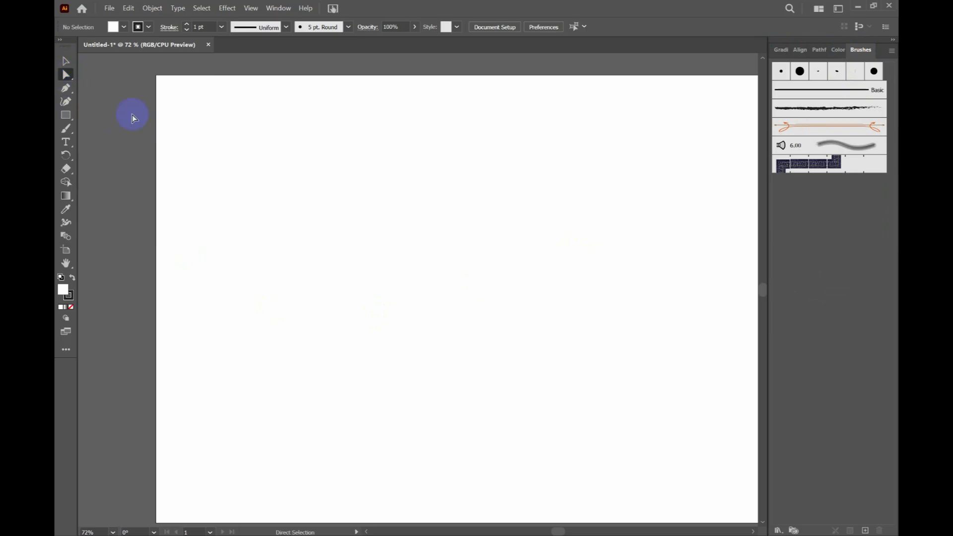
{"action": "left_click", "coordinate": [69, 75]}
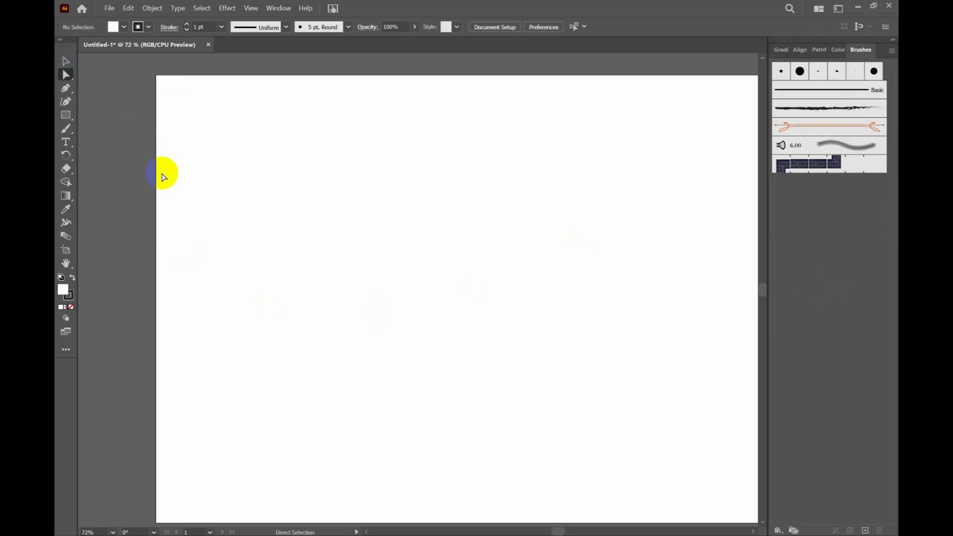
Step: Draw a large circle in the middle of the artboard with the Ellipse tool
{"action": "left_click", "coordinate": [65, 115]}
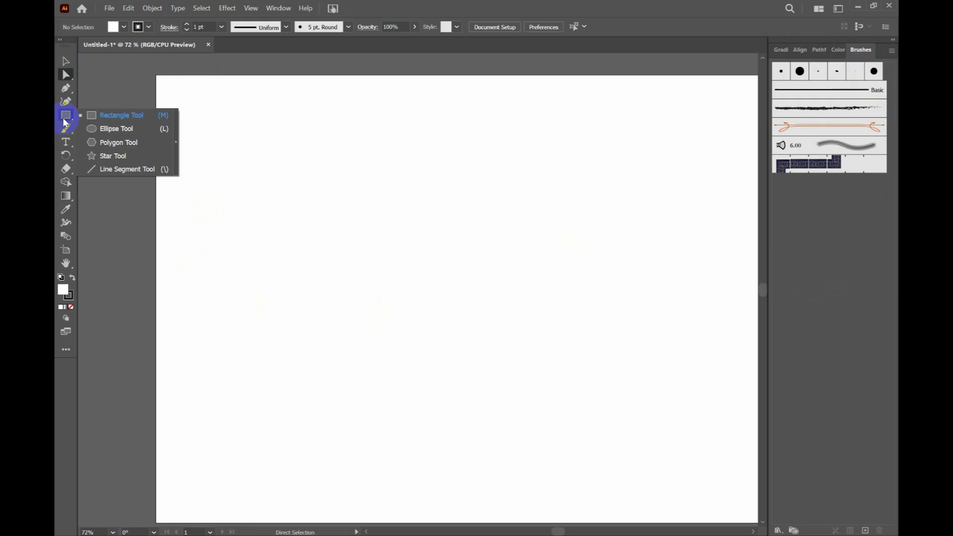
{"action": "left_click", "coordinate": [107, 133]}
{"action": "mouse_move", "coordinate": [296, 138]}
{"action": "left_mouse_down"}
{"action": "mouse_move", "coordinate": [638, 464]}
{"action": "mouse_move", "coordinate": [625, 468]}
{"action": "left_mouse_up"}
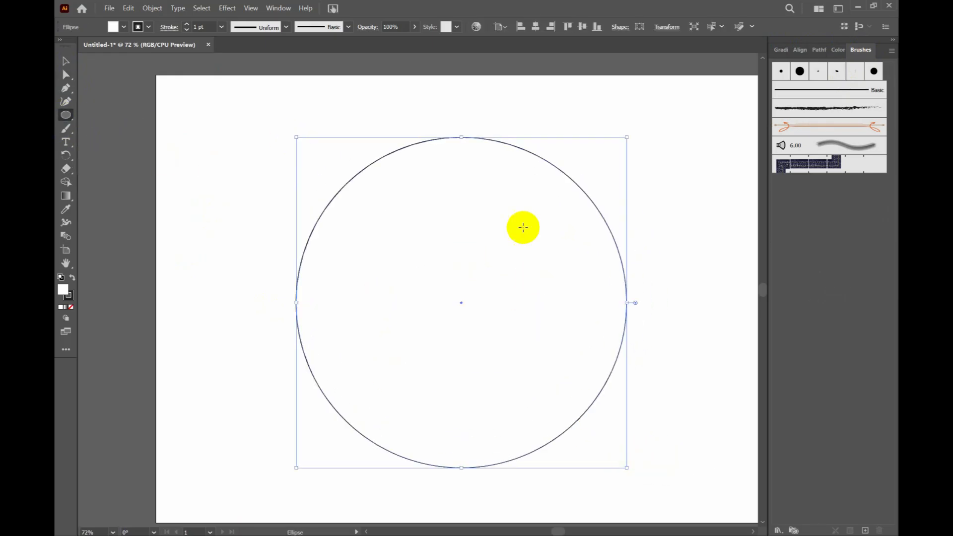
Step: Move the circle's top anchor point up to about X 398 px, Y -24 px to form an egg shape
{"action": "left_click", "coordinate": [66, 75]}
{"action": "left_click_drag", "start_coordinate": [262, 103], "coordinate": [681, 291]}
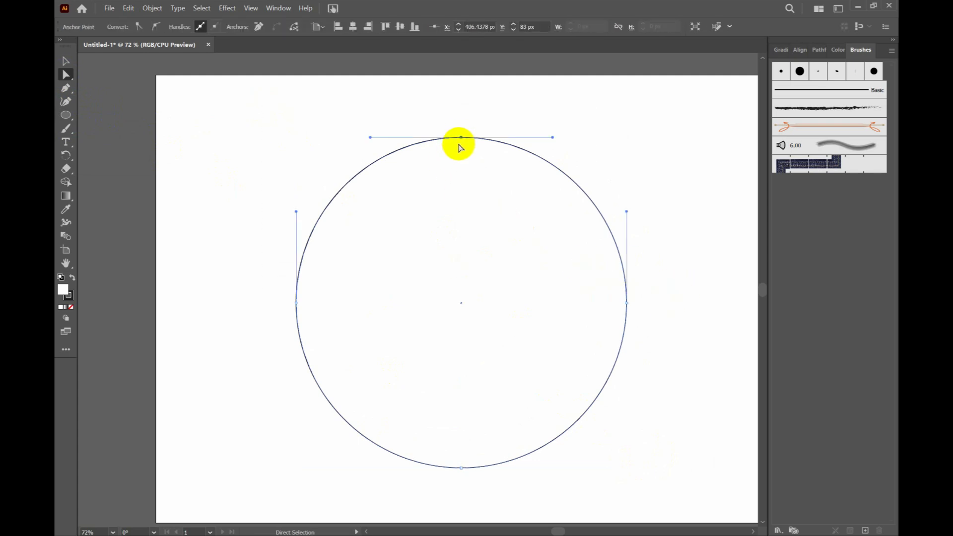
{"action": "left_click_drag", "start_coordinate": [460, 141], "coordinate": [456, 93]}
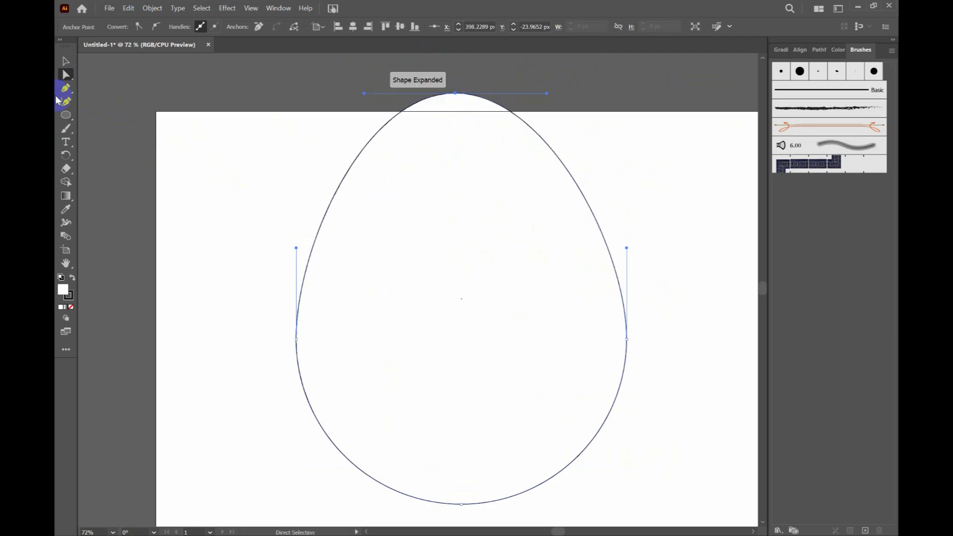
Step: Move the whole egg shape down and slightly left so it starts inside the artboard's top edge
{"action": "left_click", "coordinate": [66, 62]}
{"action": "left_click_drag", "start_coordinate": [492, 381], "coordinate": [474, 413]}
{"action": "scroll", "coordinate": [473, 413], "scroll_direction": "down", "scroll_amount": 3}
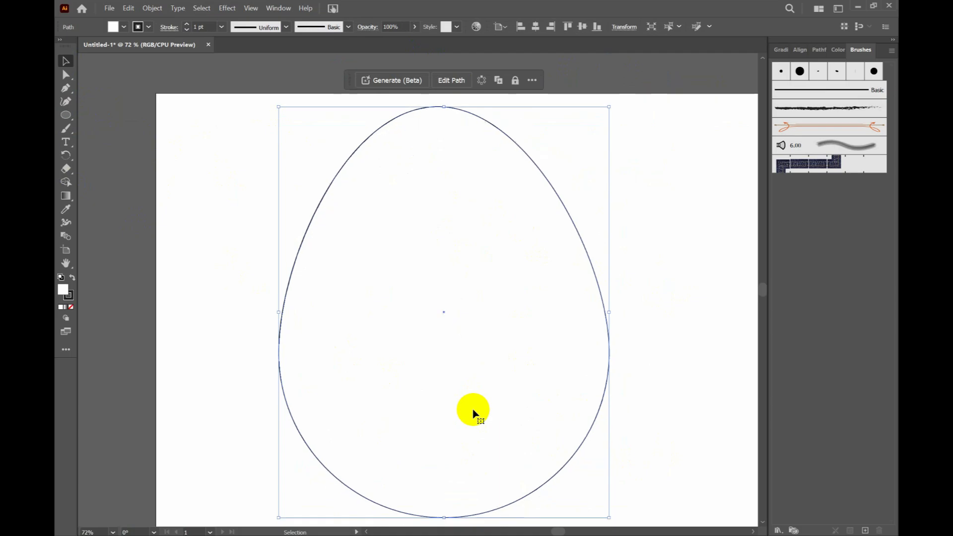
Step: Move the egg up and slightly right, then scale it down proportionally about its center to fit within the artboard
{"action": "left_click_drag", "start_coordinate": [473, 412], "coordinate": [491, 405]}
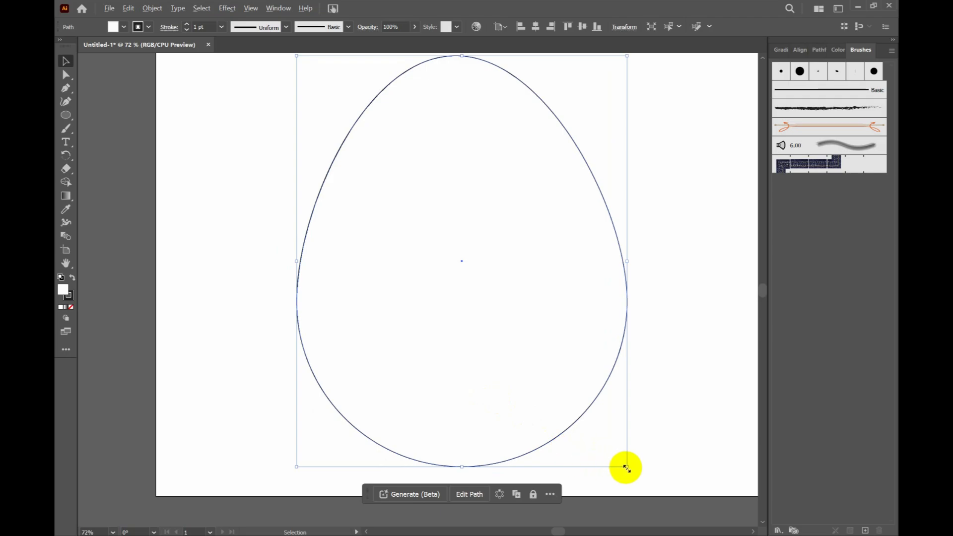
{"action": "left_click_drag", "start_coordinate": [627, 469], "coordinate": [587, 447]}
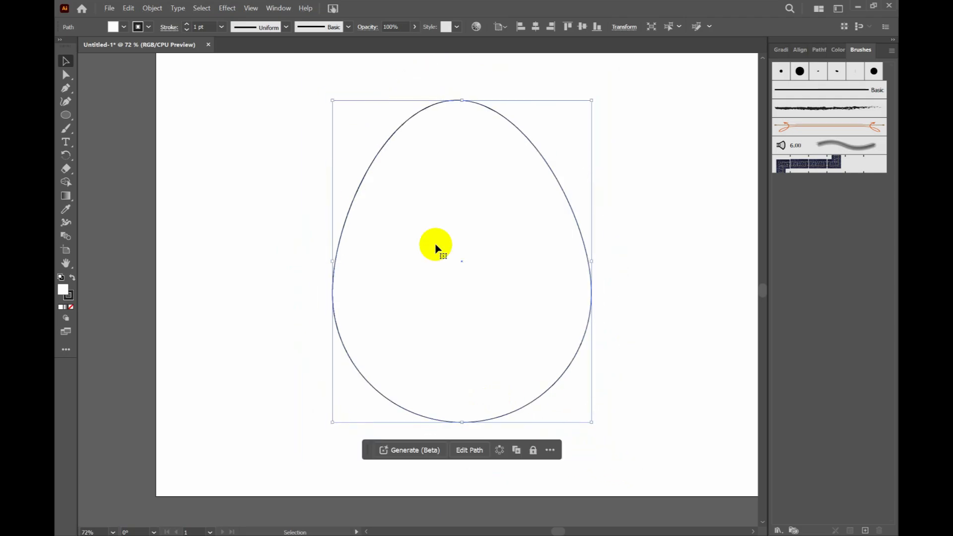
{"action": "left_click", "coordinate": [653, 256]}
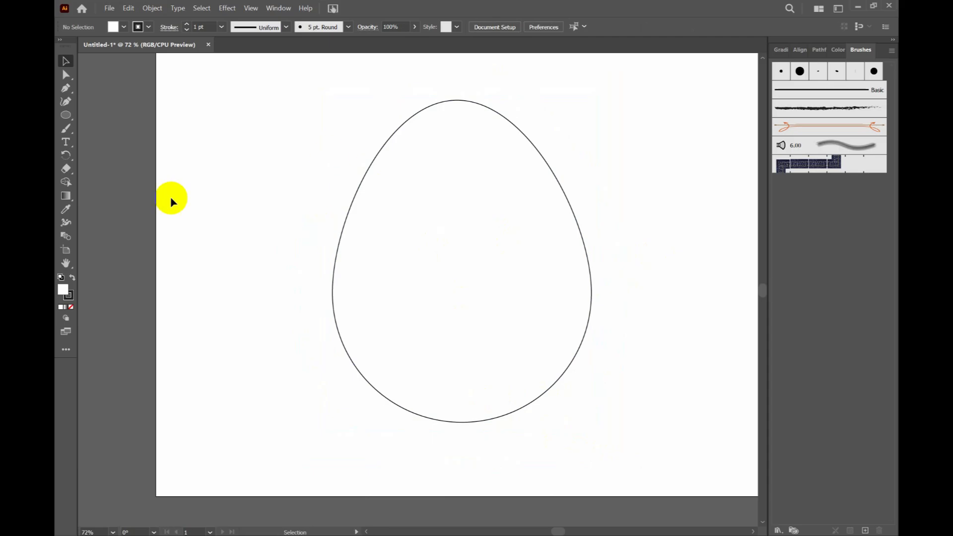
Step: Draw a nearly square rectangle overlapping the upper-left part of the egg
{"action": "left_click", "coordinate": [65, 115]}
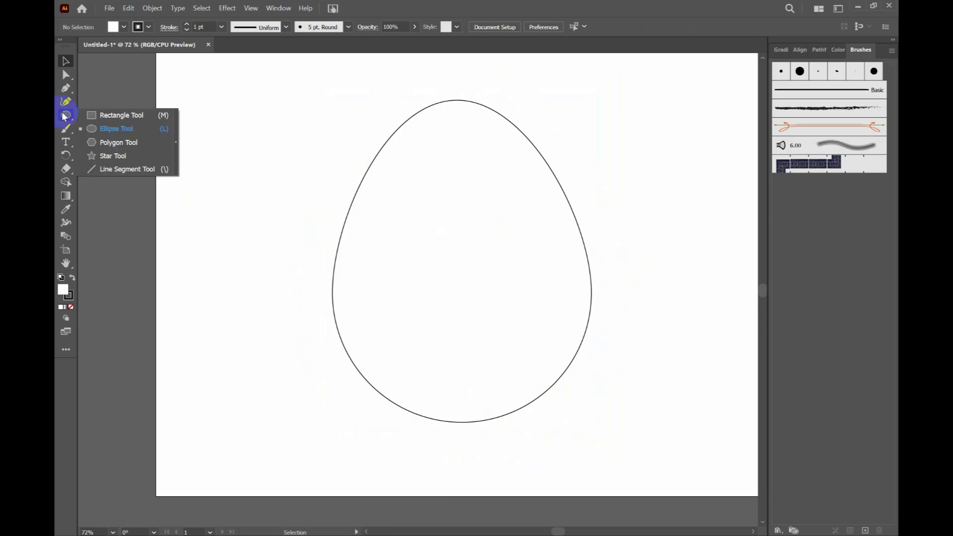
{"action": "left_click", "coordinate": [107, 112]}
{"action": "left_click_drag", "start_coordinate": [285, 99], "coordinate": [415, 234]}
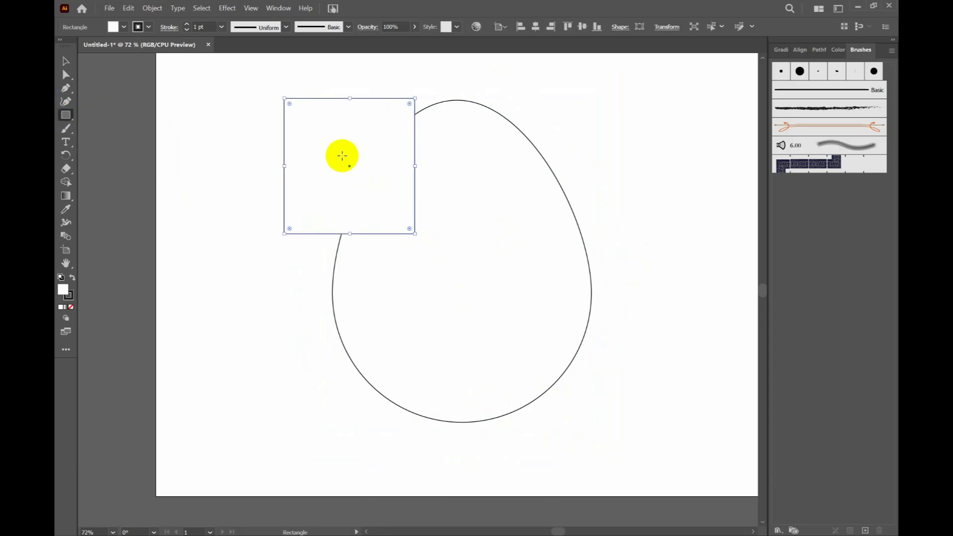
Step: Round only the rectangle's upper-left corner to its maximum radius of about 173.63 px, forming a quarter-circle edge
{"action": "left_click", "coordinate": [68, 63]}
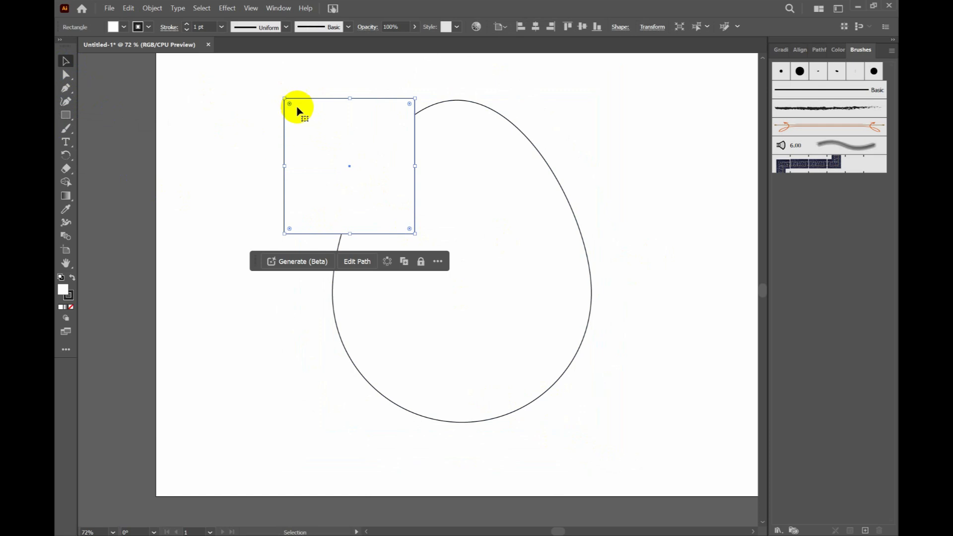
{"action": "left_click_drag", "start_coordinate": [291, 107], "coordinate": [253, 82]}
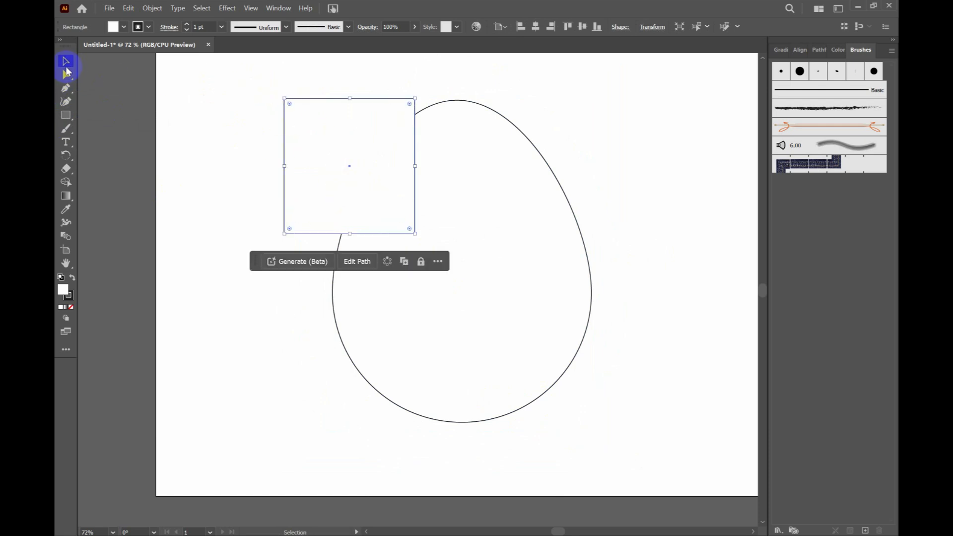
{"action": "left_click", "coordinate": [67, 74]}
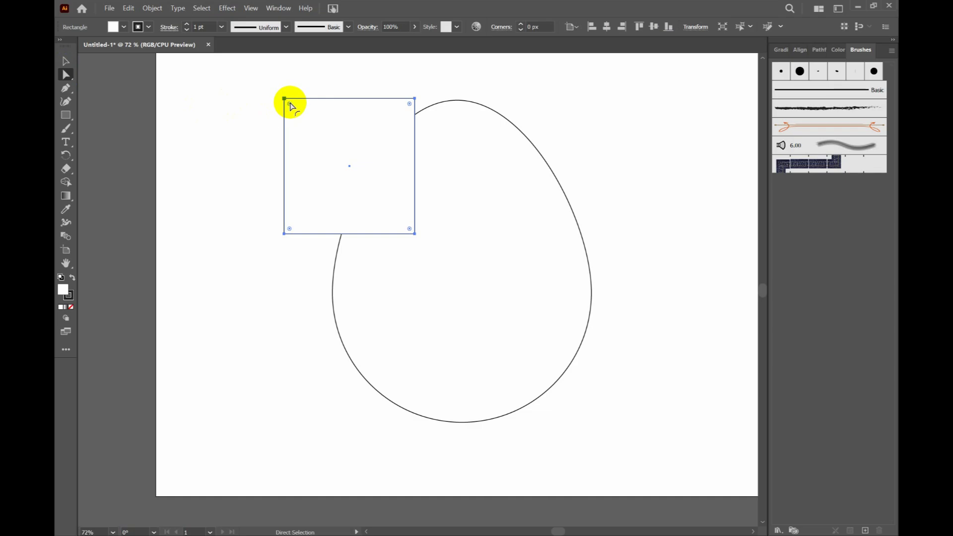
{"action": "left_click_drag", "start_coordinate": [290, 104], "coordinate": [541, 422]}
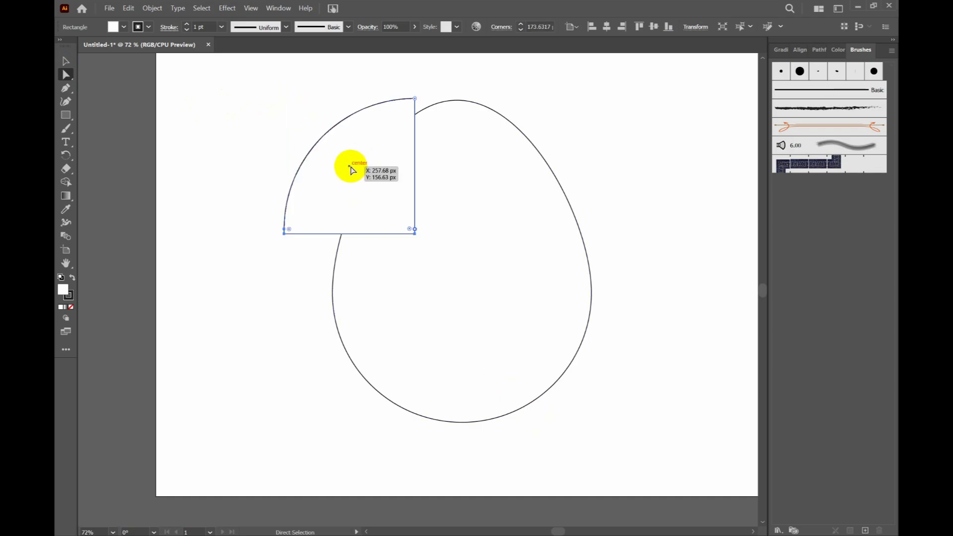
Step: Try moving the rounded rectangle up and left and pulling its upper curve handle far outward, undoing each change
{"action": "left_click_drag", "start_coordinate": [351, 169], "coordinate": [322, 138]}
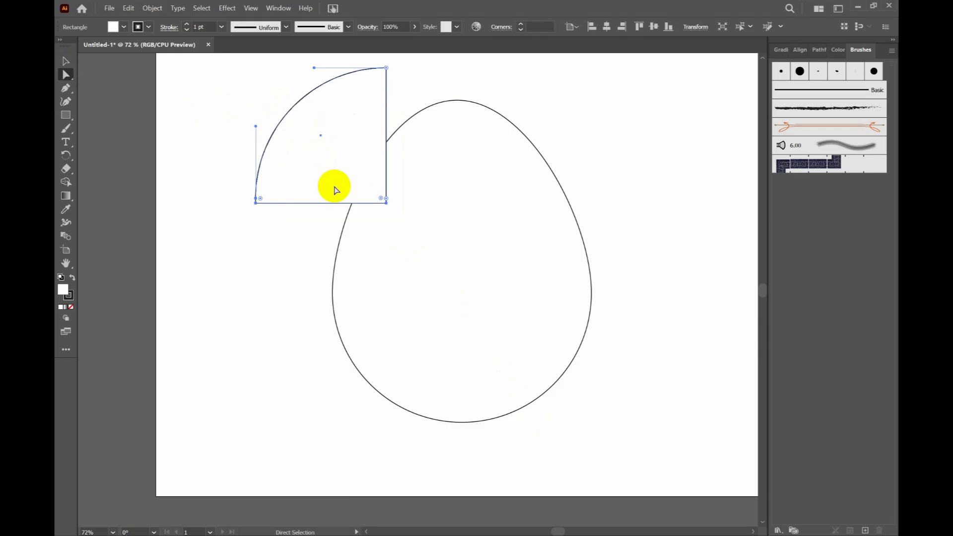
{"action": "key", "text": "ctrl+z"}
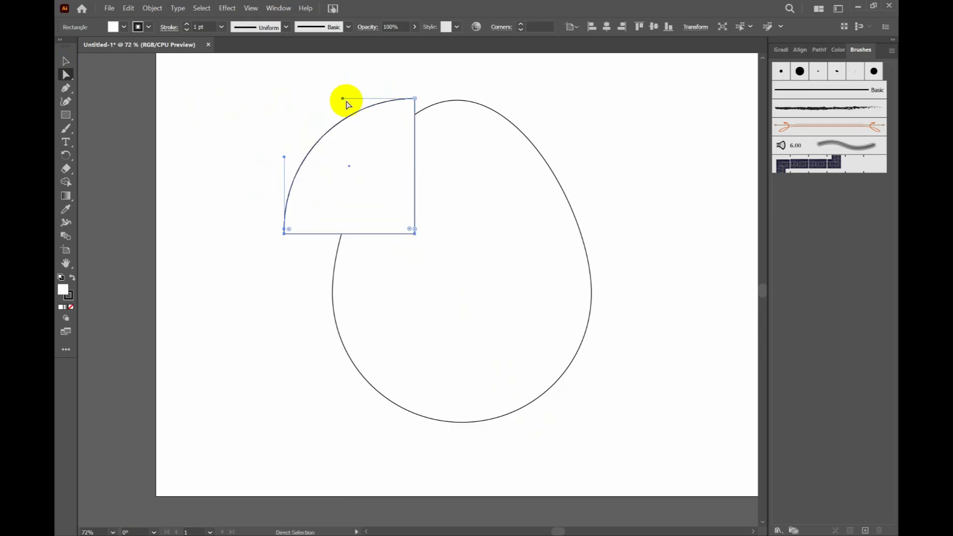
{"action": "left_click_drag", "start_coordinate": [343, 100], "coordinate": [205, 78]}
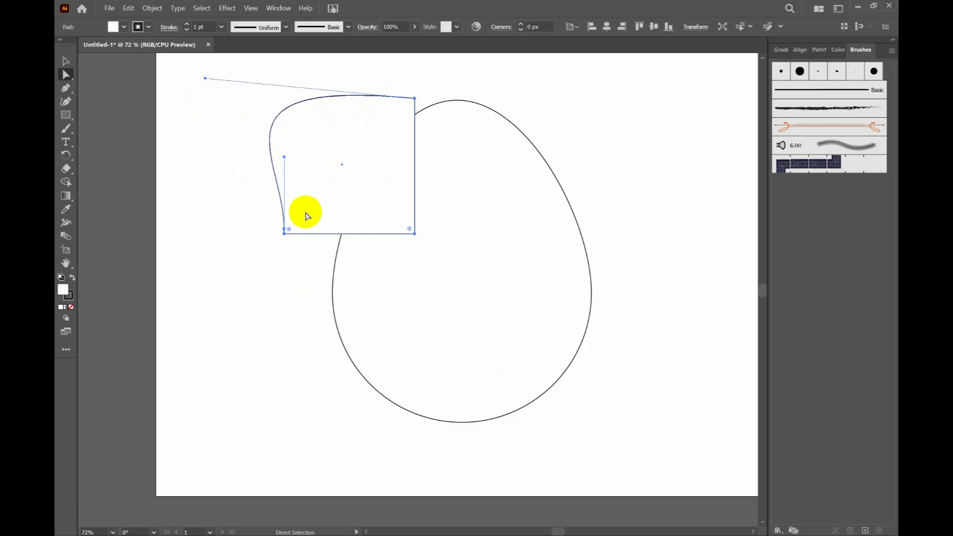
{"action": "key", "text": "ctrl+z"}
{"action": "key", "text": "ctrl+z"}
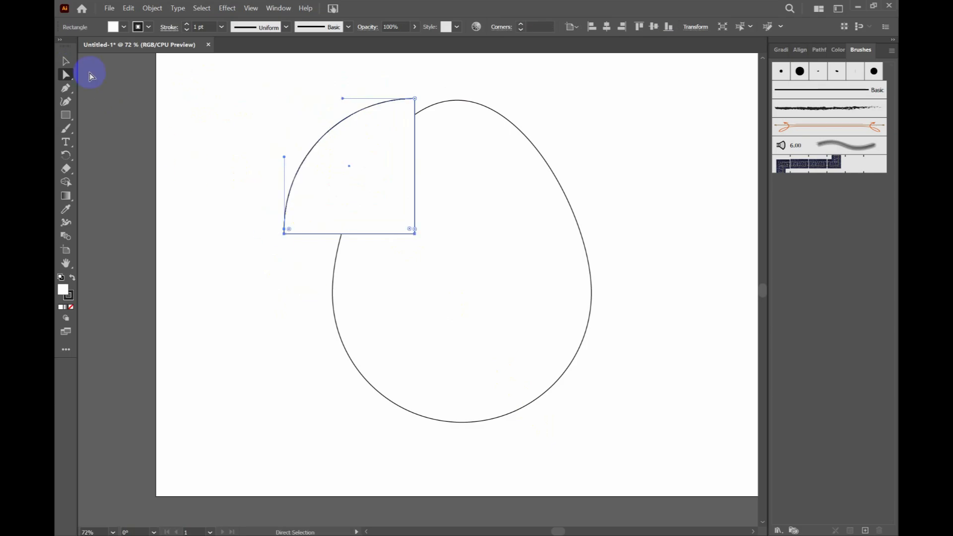
Step: Select the rounded rectangle and the egg together and delete both from the artboard
{"action": "left_click", "coordinate": [67, 63]}
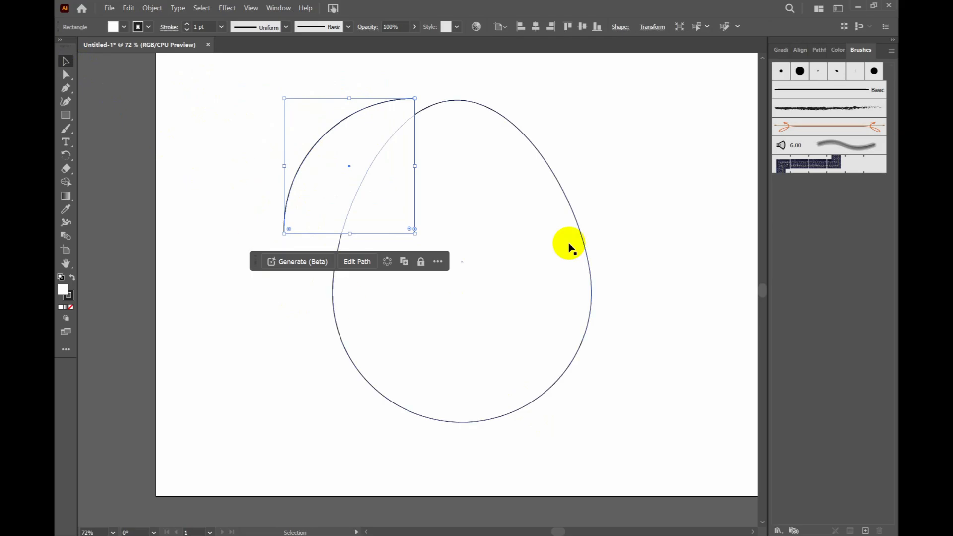
{"action": "left_click_drag", "start_coordinate": [256, 118], "coordinate": [553, 334]}
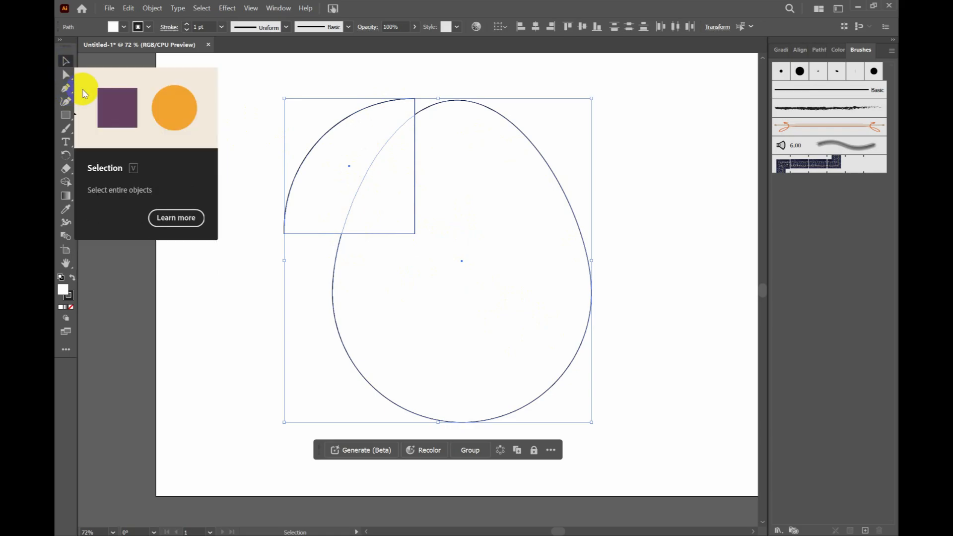
{"action": "left_click_drag", "start_coordinate": [253, 85], "coordinate": [392, 275]}
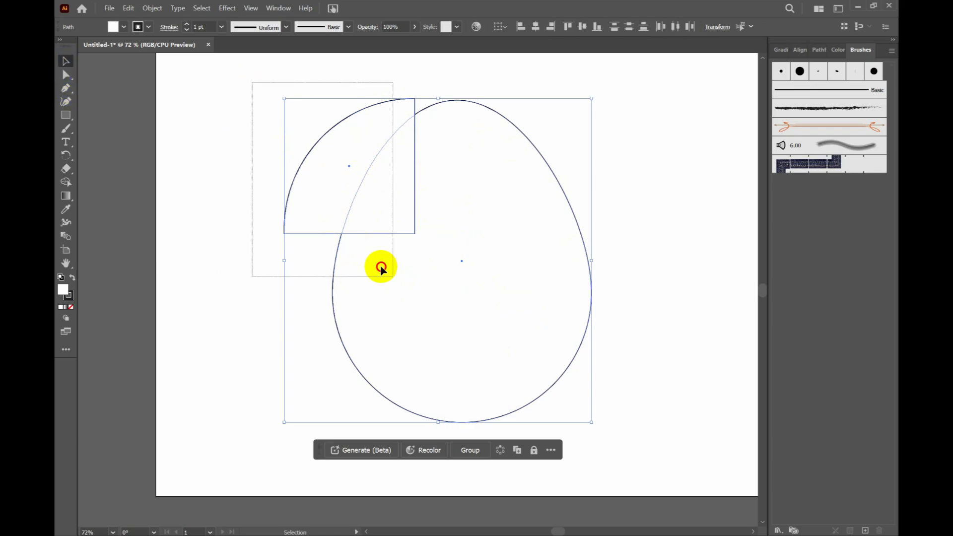
{"action": "key", "text": "Delete"}
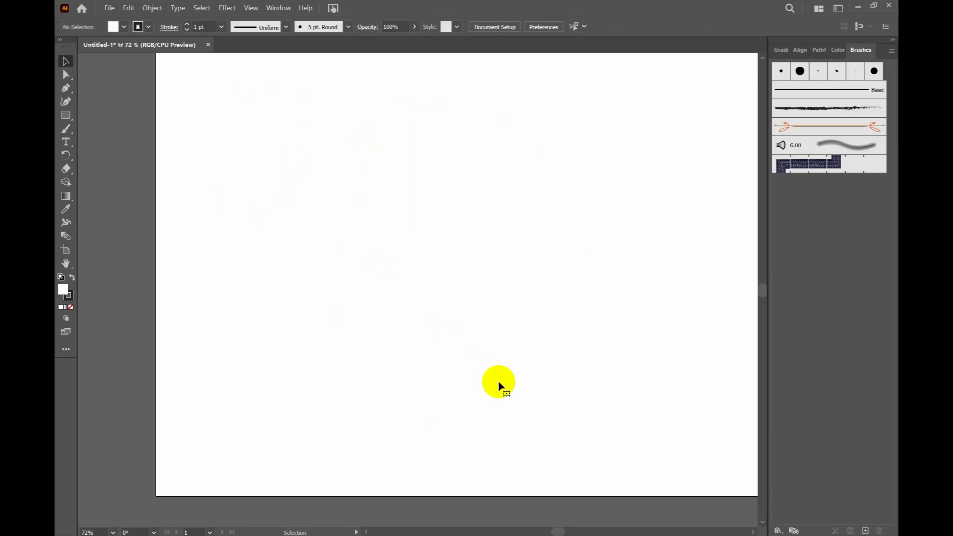
Step: Switch to Chrome and search Google for "logo" in a new tab
{"action": "left_click", "coordinate": [434, 470]}
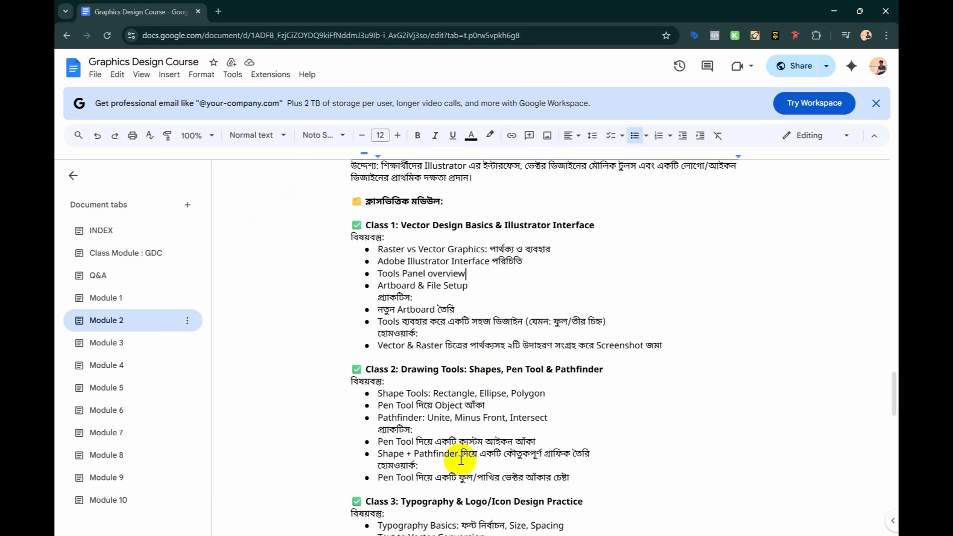
{"action": "left_click", "coordinate": [219, 11]}
{"action": "left_click", "coordinate": [222, 28]}
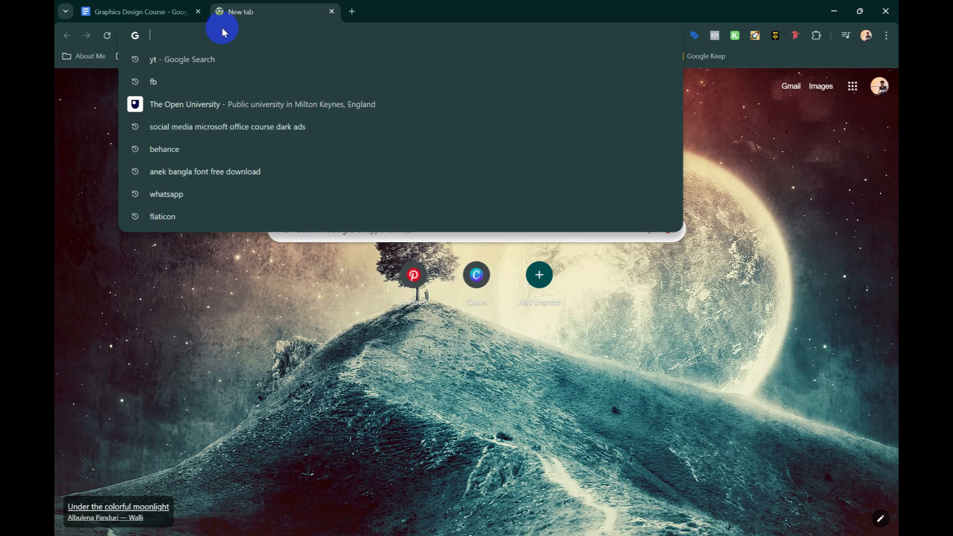
{"action": "type", "text": "oo"}
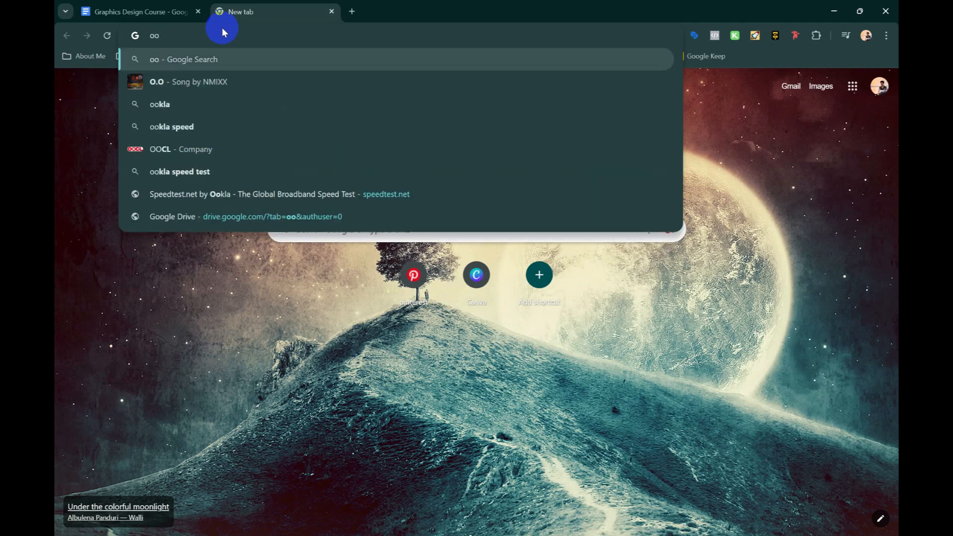
{"action": "key", "text": "BackSpace"}
{"action": "key", "text": "BackSpace"}
{"action": "key", "text": "Escape"}
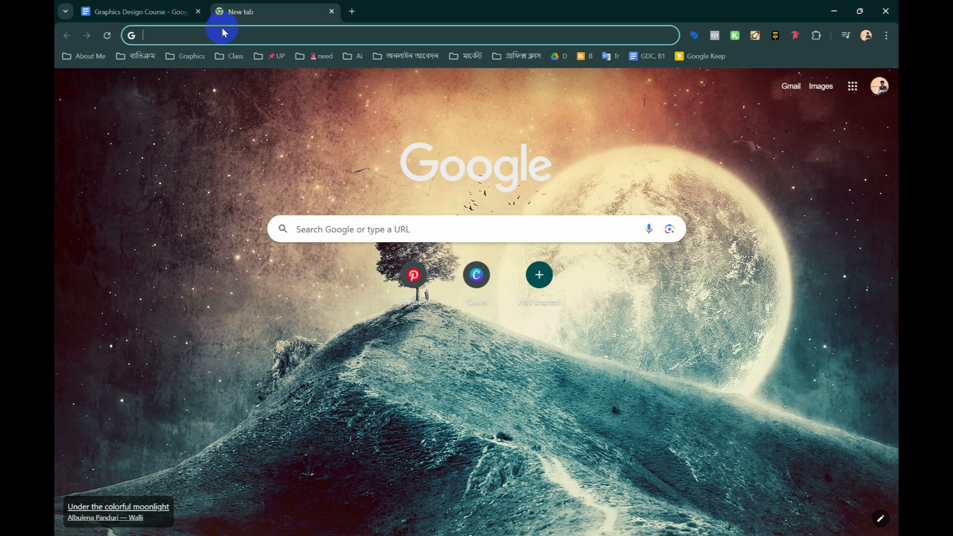
{"action": "type", "text": "logo"}
{"action": "key", "text": "Return"}
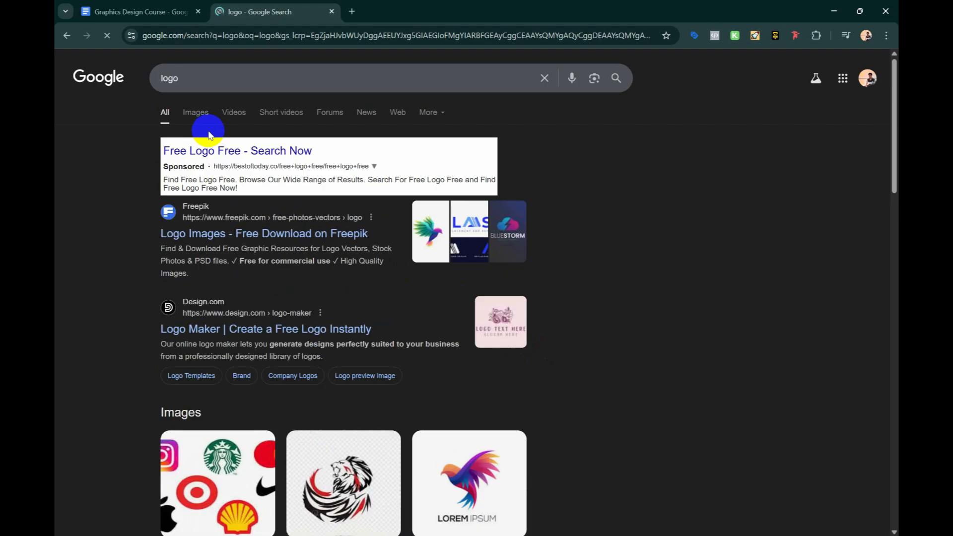
Step: Open the Wi-Fi network list and look through the available networks for an alternative connection
{"action": "left_click", "coordinate": [806, 528]}
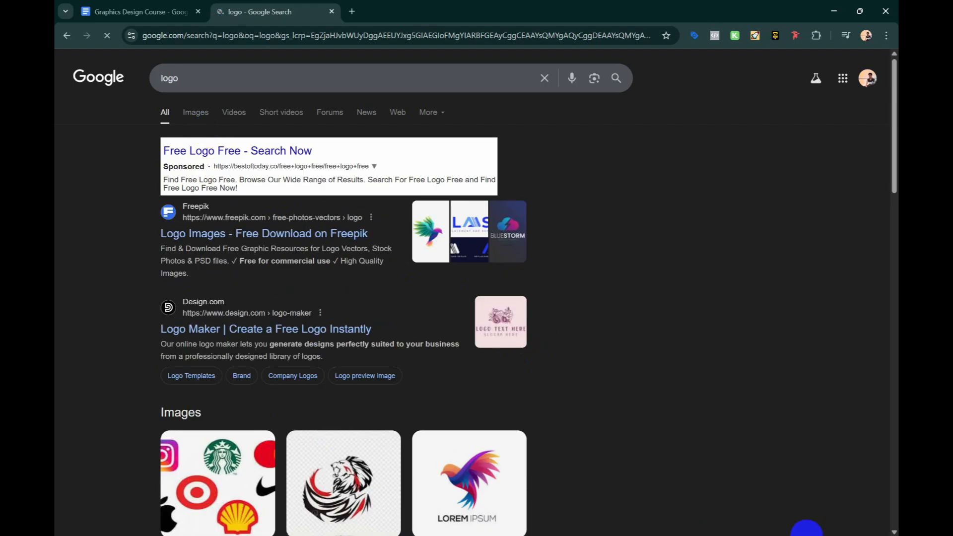
{"action": "left_click", "coordinate": [744, 339]}
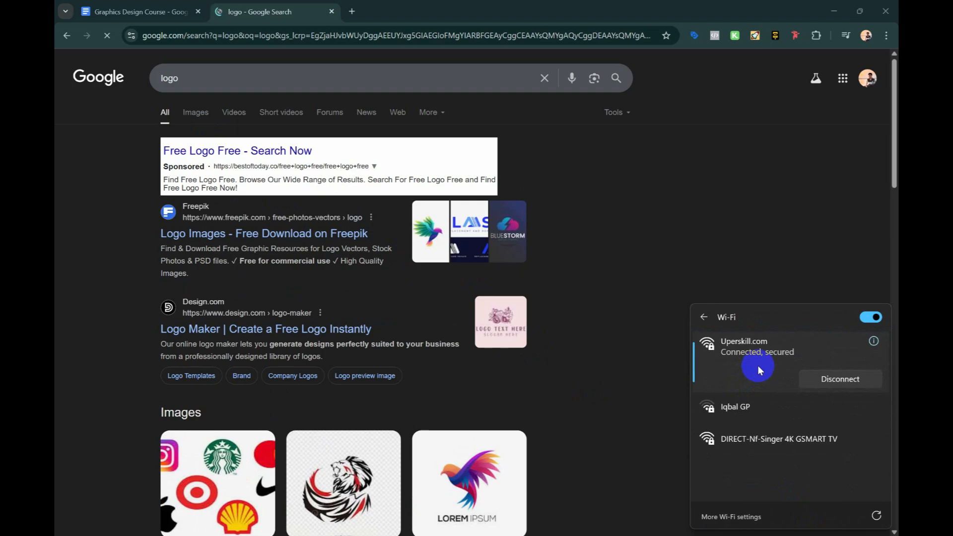
{"action": "left_click", "coordinate": [747, 413]}
{"action": "scroll", "coordinate": [749, 463], "scroll_direction": "down", "scroll_amount": 1}
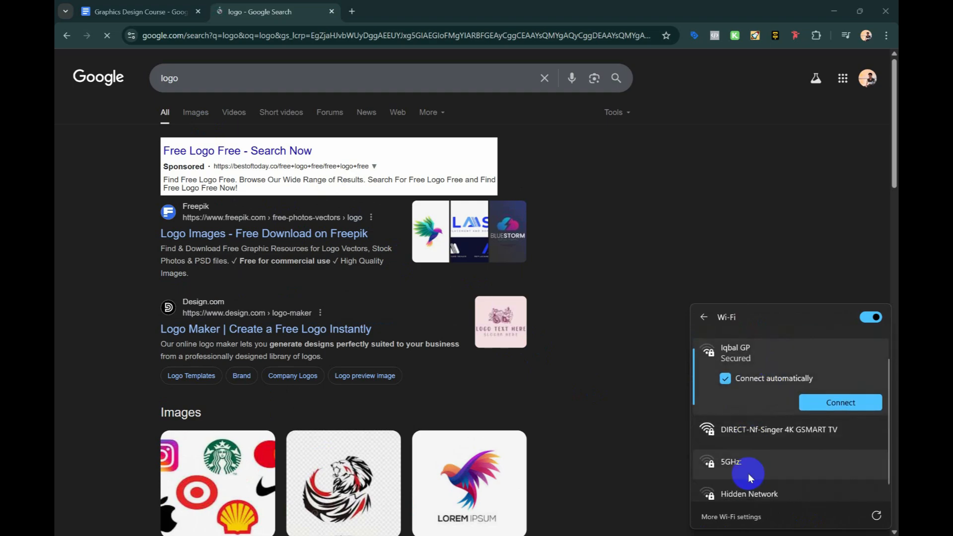
{"action": "scroll", "coordinate": [748, 477], "scroll_direction": "down", "scroll_amount": 1}
{"action": "scroll", "coordinate": [745, 477], "scroll_direction": "up", "scroll_amount": 1}
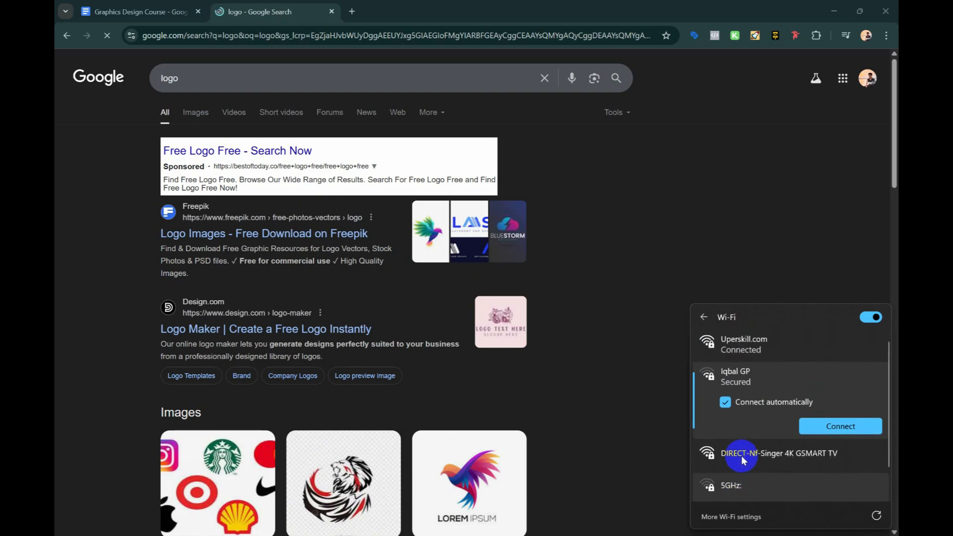
Step: Restart Wi-Fi twice, check the refreshed network list for a connection, and close it
{"action": "left_click", "coordinate": [868, 318]}
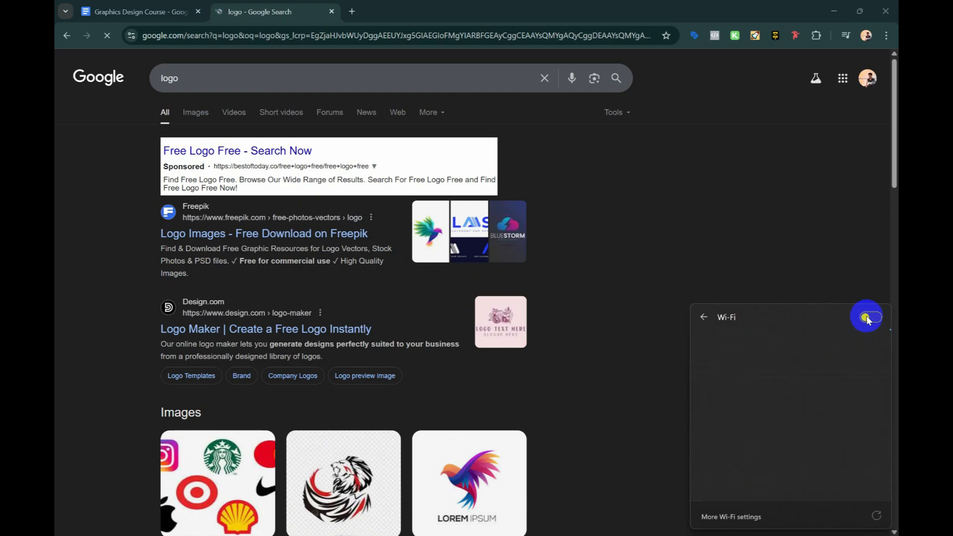
{"action": "left_click", "coordinate": [867, 319]}
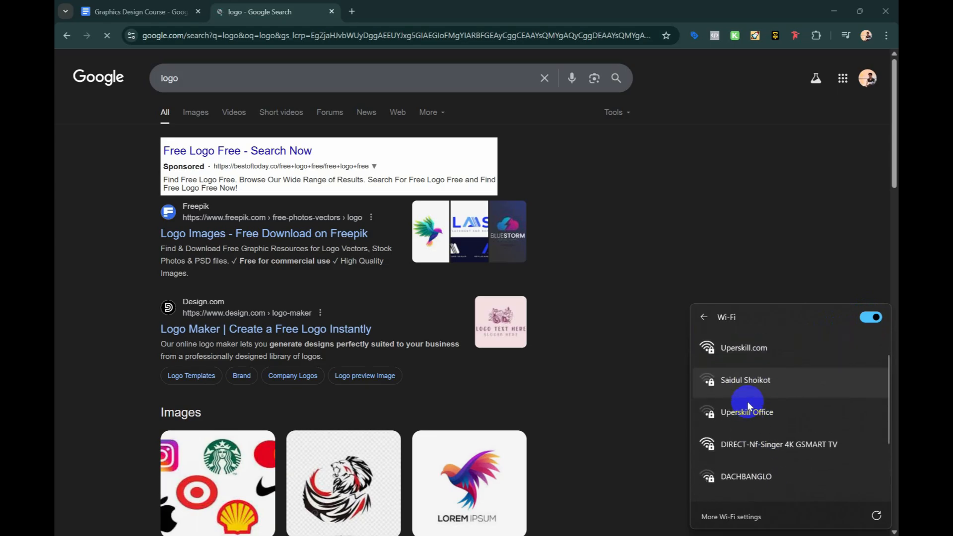
{"action": "left_click", "coordinate": [873, 319]}
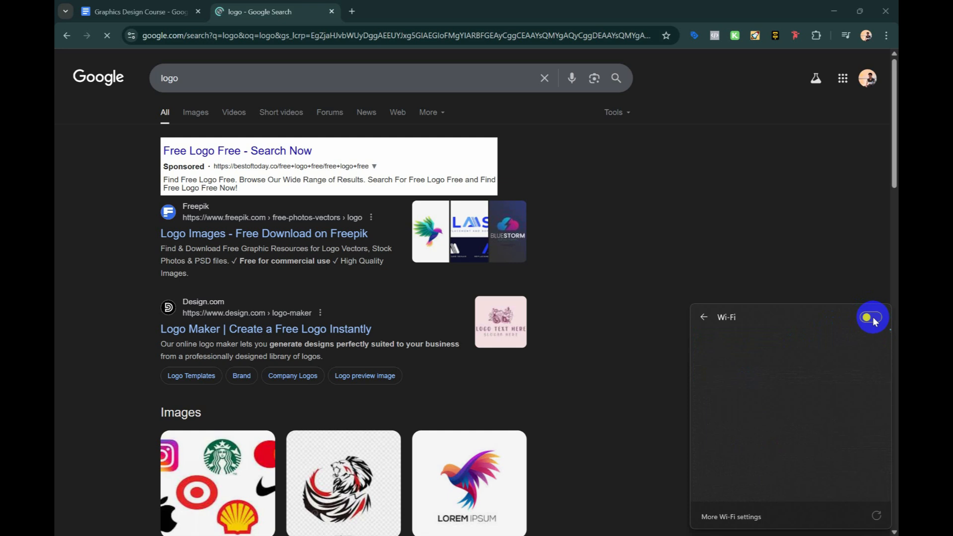
{"action": "left_click", "coordinate": [872, 318]}
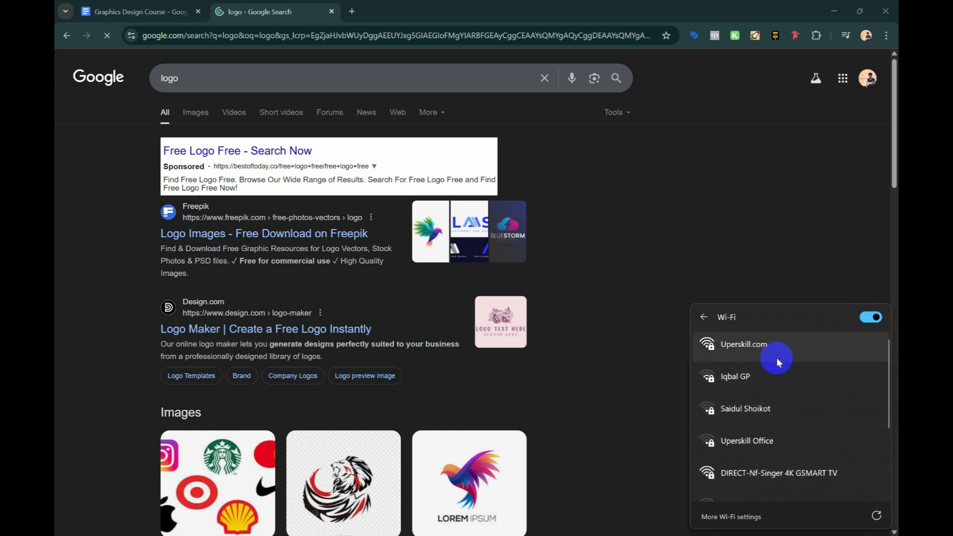
{"action": "scroll", "coordinate": [777, 358], "scroll_direction": "down", "scroll_amount": 1}
{"action": "scroll", "coordinate": [777, 358], "scroll_direction": "down", "scroll_amount": 1}
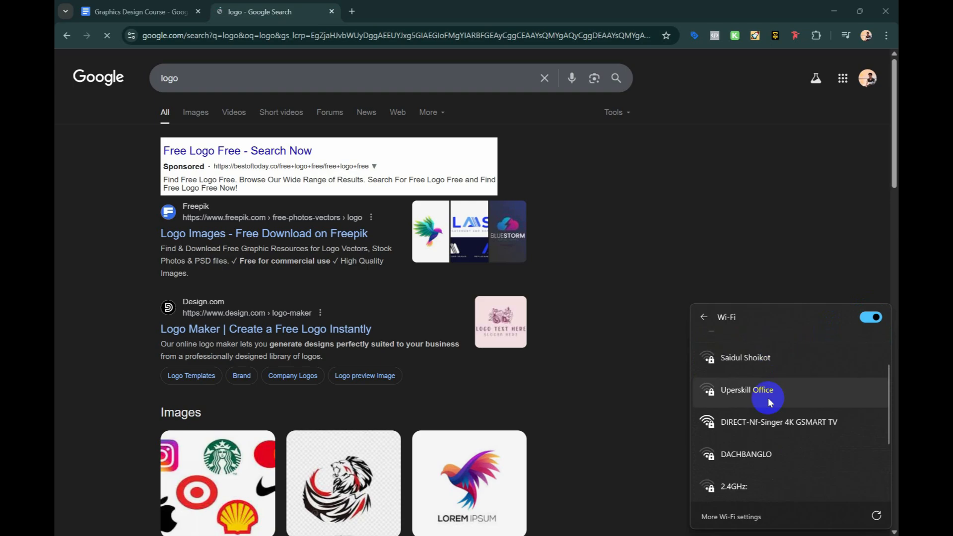
{"action": "scroll", "coordinate": [765, 417], "scroll_direction": "down", "scroll_amount": 1}
{"action": "scroll", "coordinate": [761, 440], "scroll_direction": "up", "scroll_amount": 3}
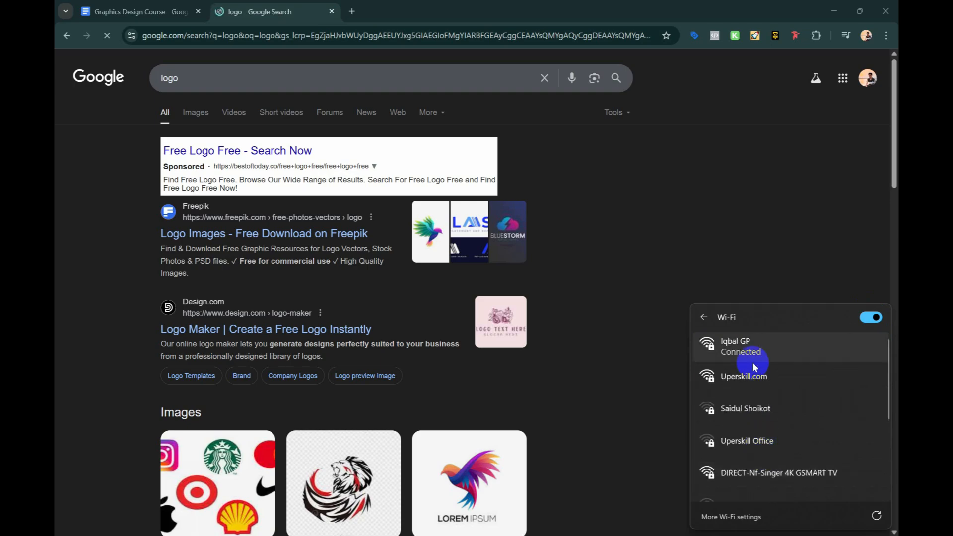
{"action": "left_click", "coordinate": [703, 272]}
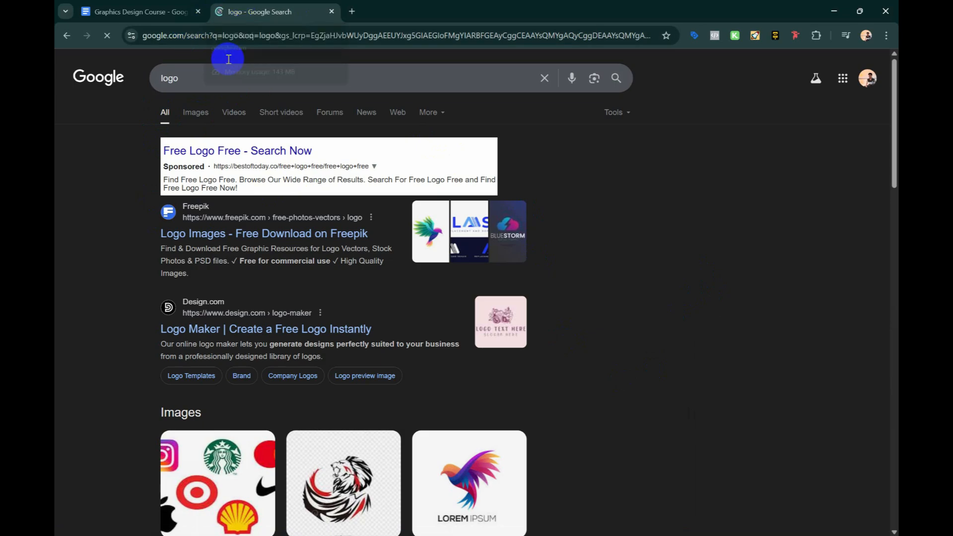
Step: Switch the logo search to image results, check the Wi-Fi connection, and reload the page
{"action": "left_click", "coordinate": [195, 112]}
{"action": "left_click", "coordinate": [584, 385]}
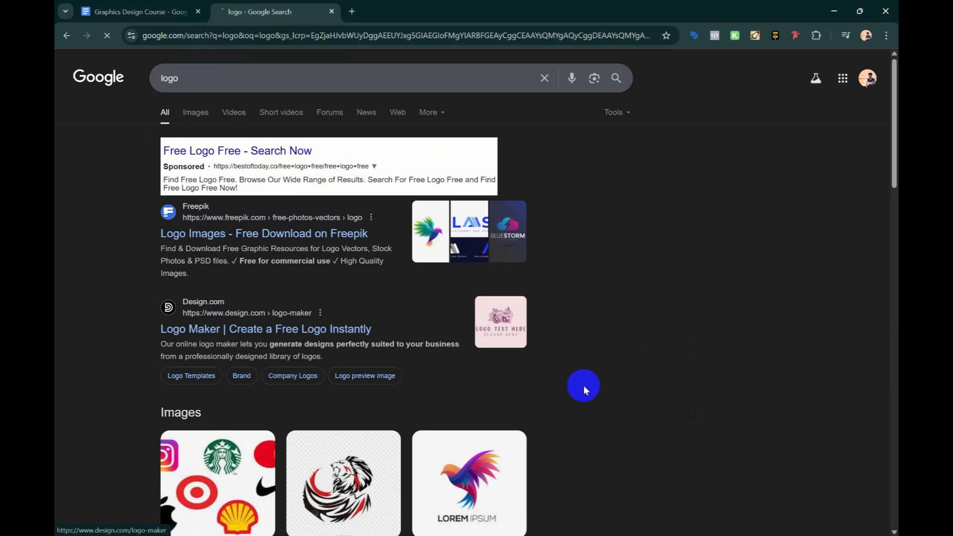
{"action": "key", "text": "super+a"}
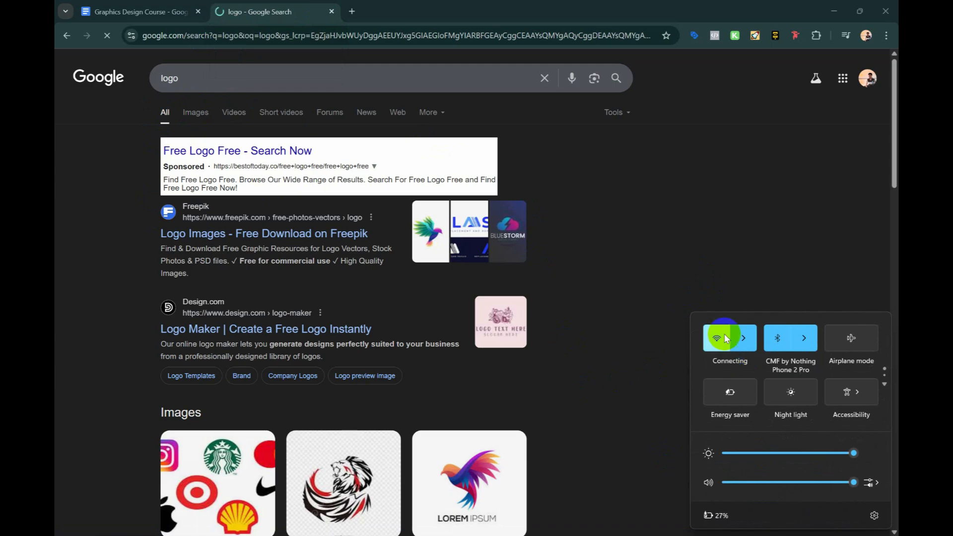
{"action": "left_click", "coordinate": [743, 342]}
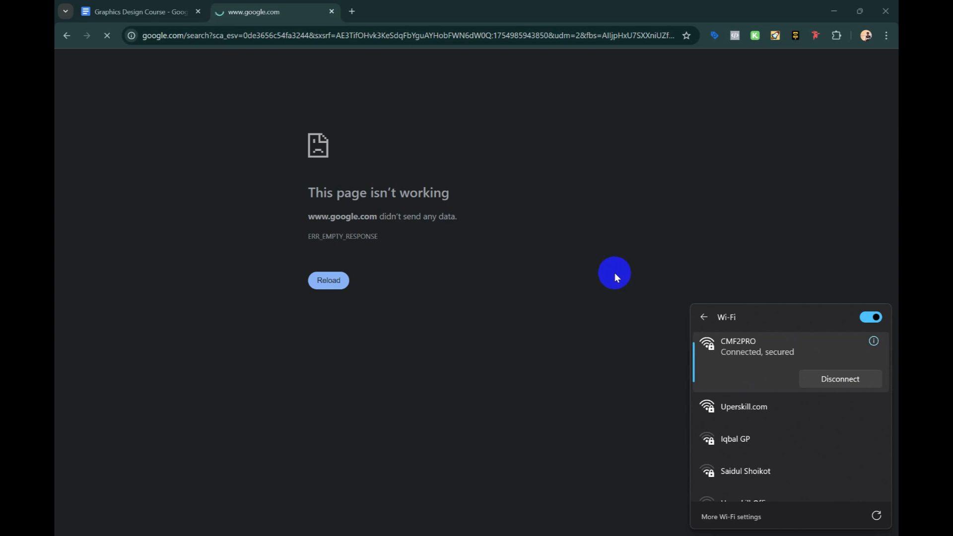
{"action": "left_click", "coordinate": [615, 273]}
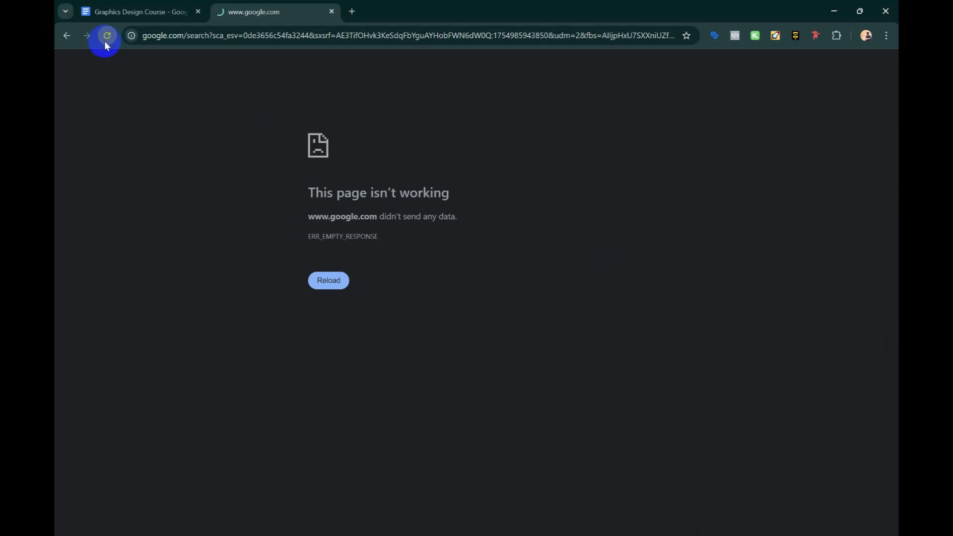
{"action": "left_click", "coordinate": [105, 43]}
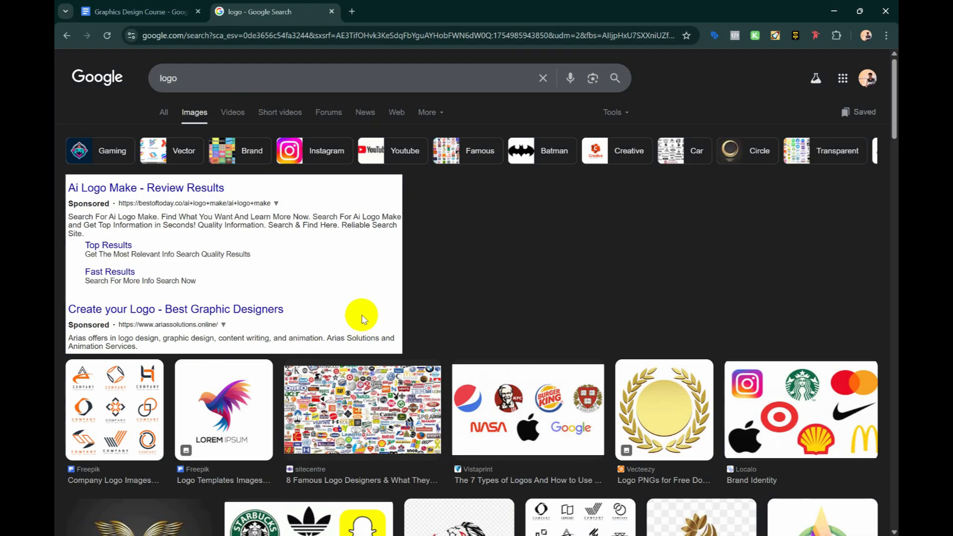
Step: Open the black eagle head COMPANY logo from Dreamstime in the image results and copy the image
{"action": "scroll", "coordinate": [362, 319], "scroll_direction": "down", "scroll_amount": 3}
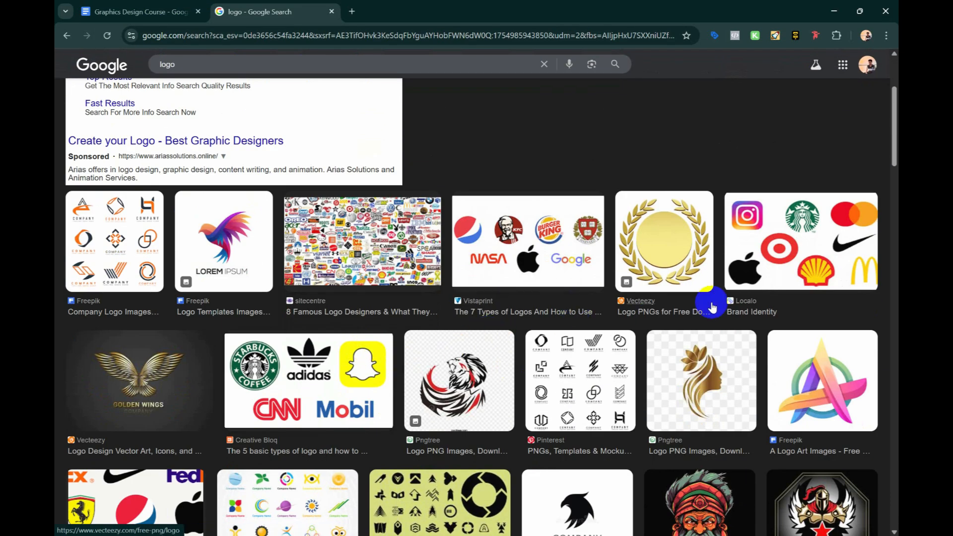
{"action": "scroll", "coordinate": [564, 341], "scroll_direction": "down", "scroll_amount": 2}
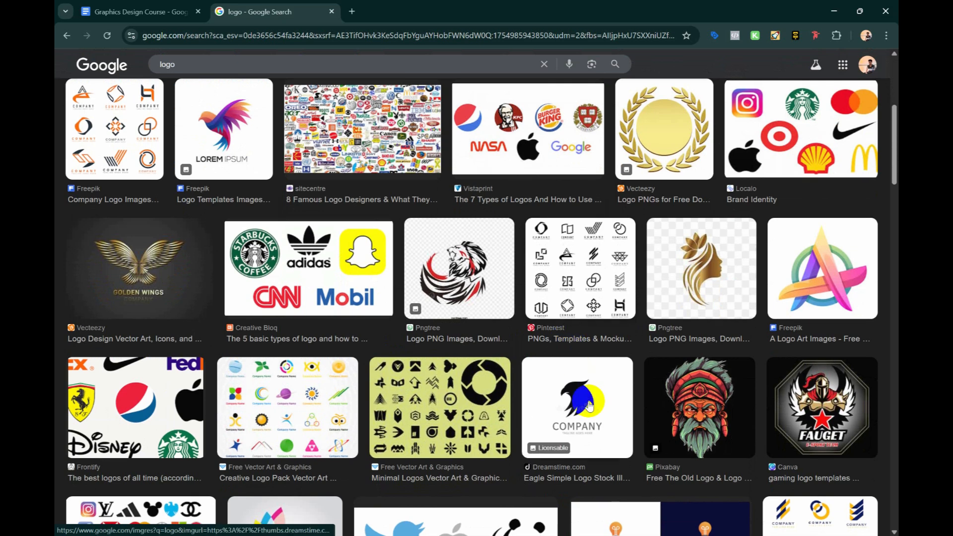
{"action": "left_click", "coordinate": [589, 406]}
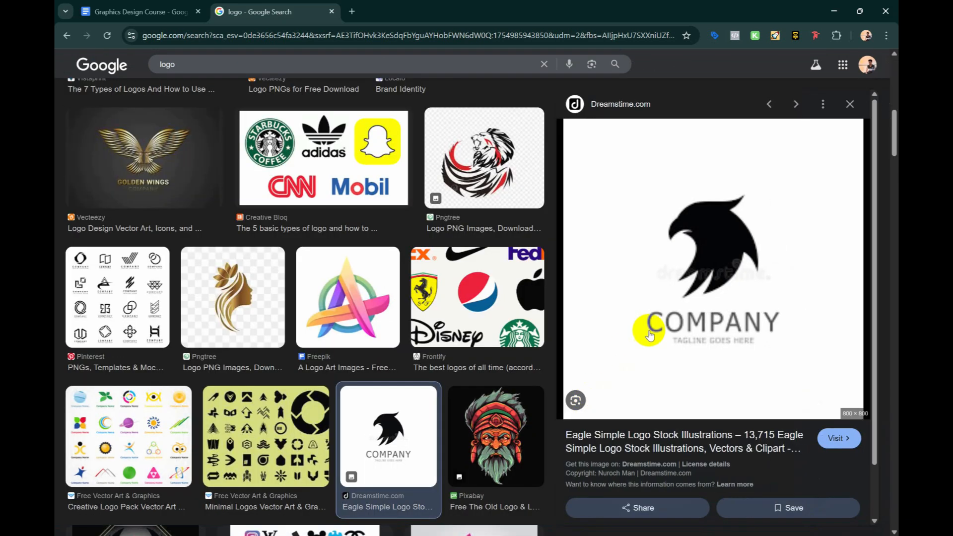
{"action": "right_click", "coordinate": [707, 252]}
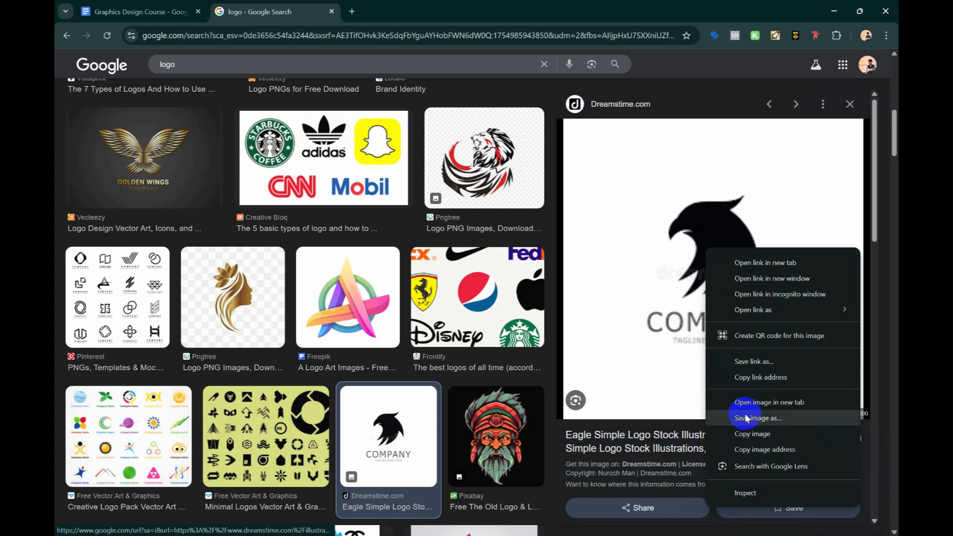
{"action": "left_click", "coordinate": [751, 435]}
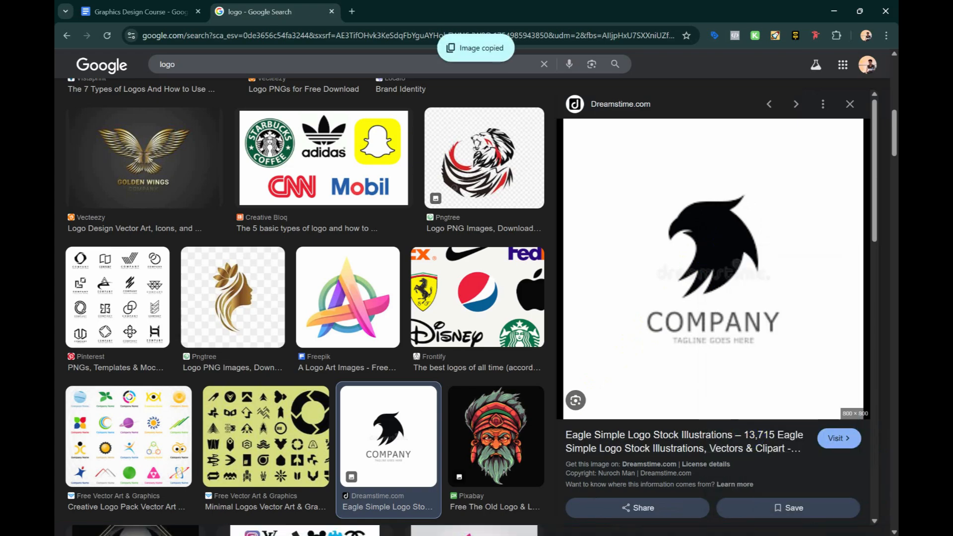
Step: Switch to Illustrator, paste the copied eagle logo onto the artboard and move it up and to the left
{"action": "left_click", "coordinate": [583, 484]}
{"action": "right_click", "coordinate": [404, 255]}
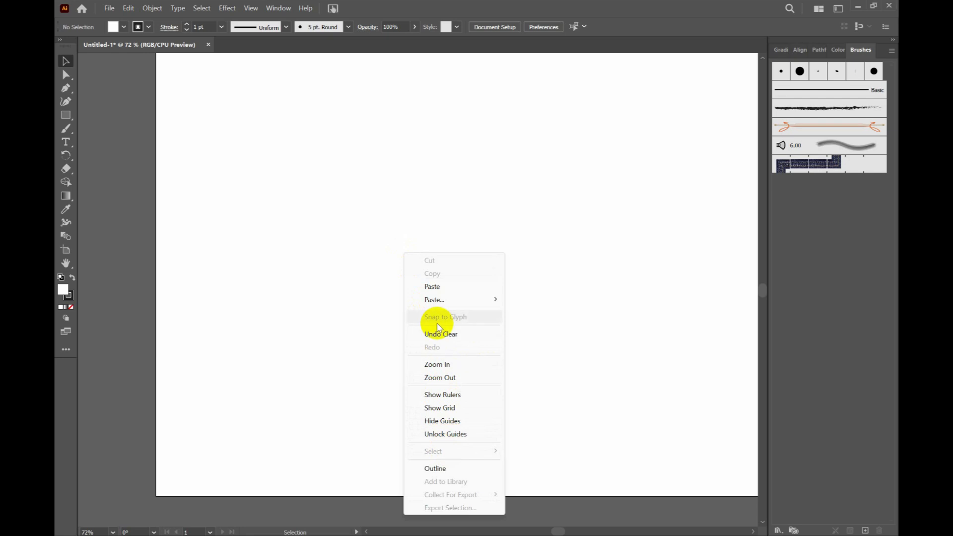
{"action": "left_click", "coordinate": [435, 292]}
{"action": "left_click_drag", "start_coordinate": [437, 304], "coordinate": [378, 219]}
Step: Try enlarging and repositioning the pasted eagle logo, and undo both changes
{"action": "left_click_drag", "start_coordinate": [445, 292], "coordinate": [660, 450]}
{"action": "left_click_drag", "start_coordinate": [517, 363], "coordinate": [458, 323]}
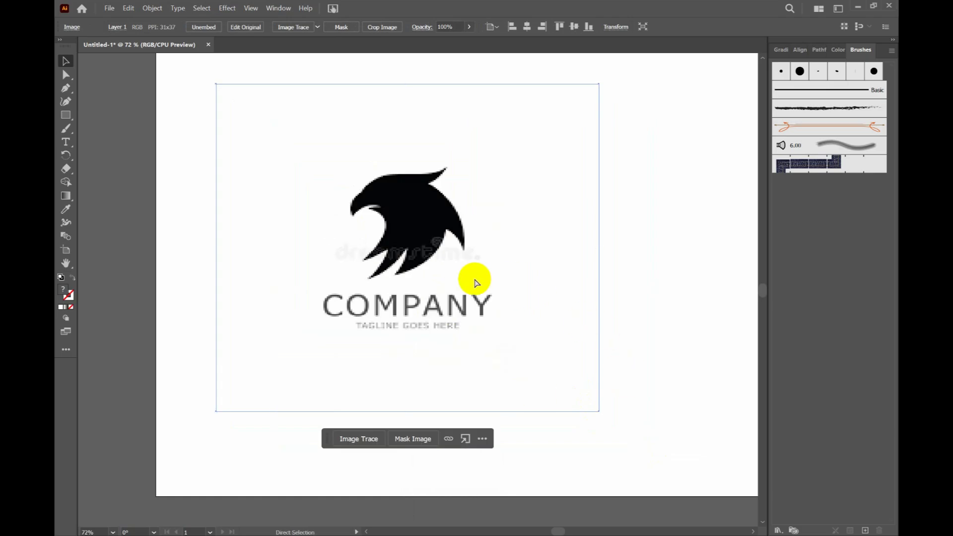
{"action": "key", "text": "ctrl+z"}
{"action": "key", "text": "ctrl+z"}
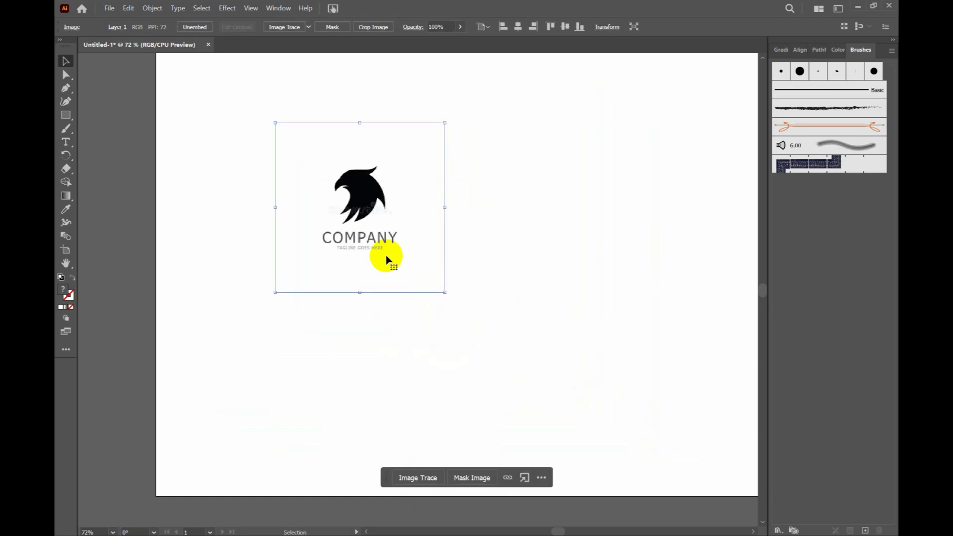
Step: Start a Pen tool path at the eagle's leftmost feather tip and curve it up the throat to the lower beak point
{"action": "key", "text": "z"}
{"action": "left_click_drag", "start_coordinate": [306, 154], "coordinate": [417, 252]}
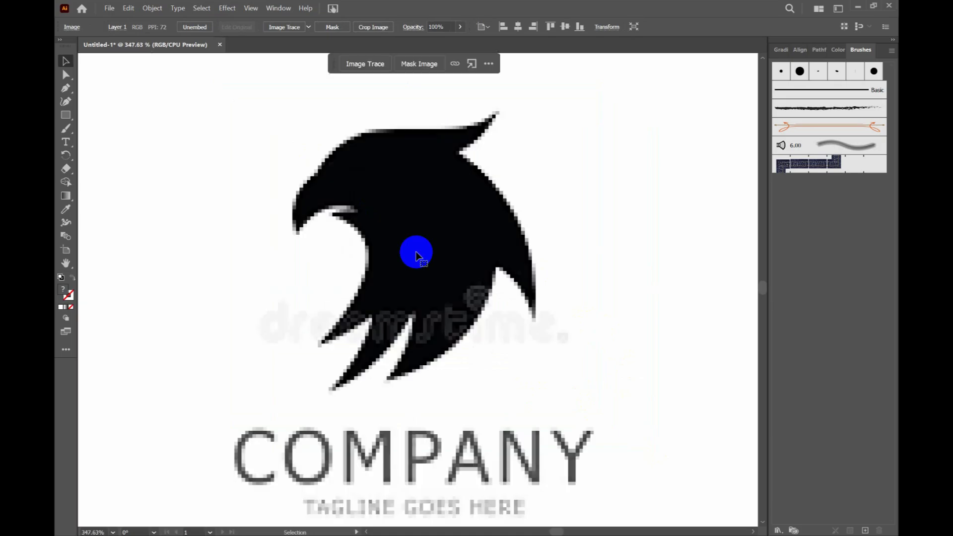
{"action": "left_click", "coordinate": [65, 88]}
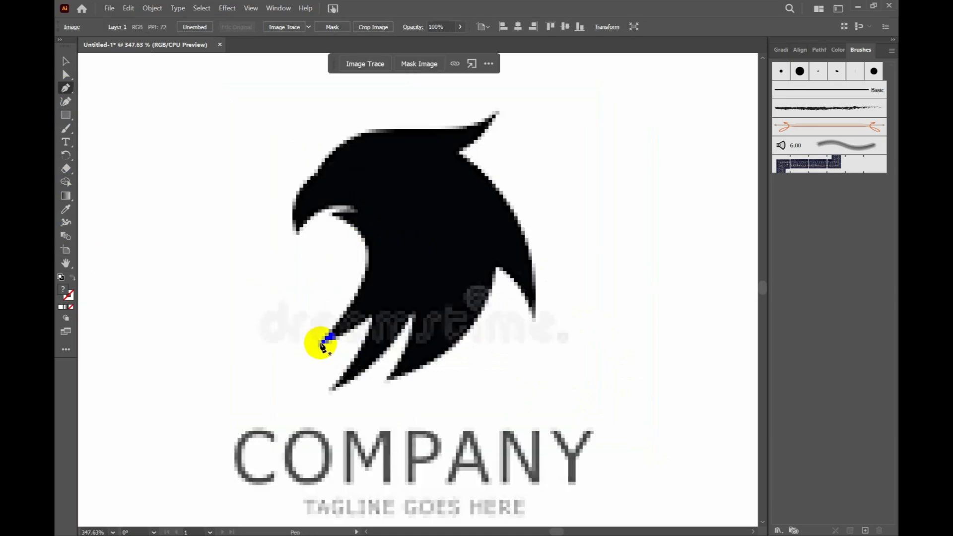
{"action": "left_click", "coordinate": [320, 343]}
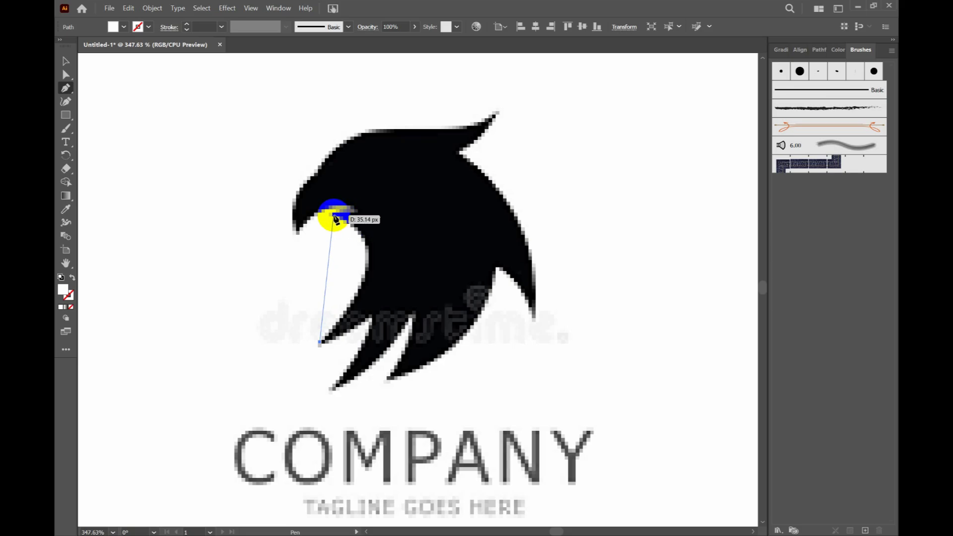
{"action": "left_click_drag", "start_coordinate": [331, 213], "coordinate": [254, 189]}
{"action": "left_click_drag", "start_coordinate": [336, 217], "coordinate": [57, 309]}
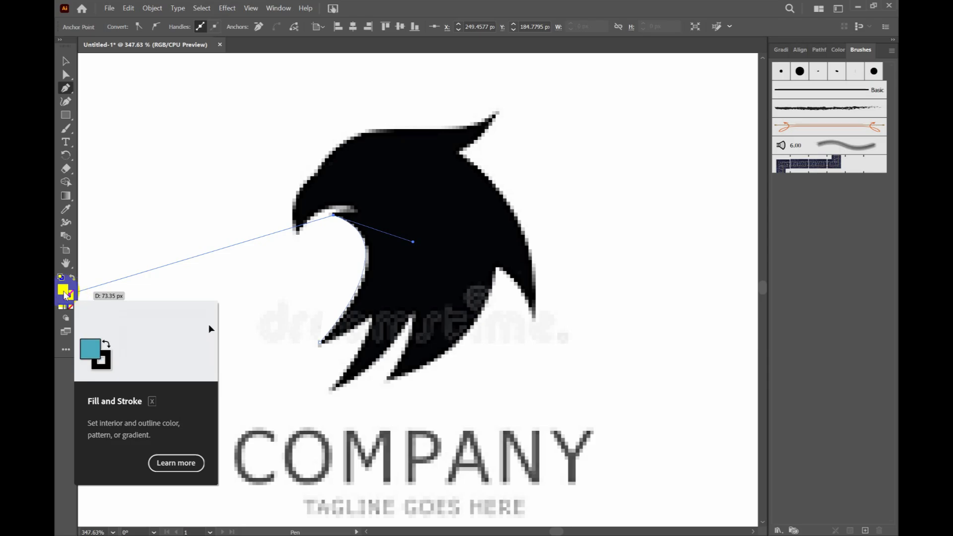
Step: Remove the path's fill and set its stroke color to black, 000000
{"action": "left_click", "coordinate": [71, 309]}
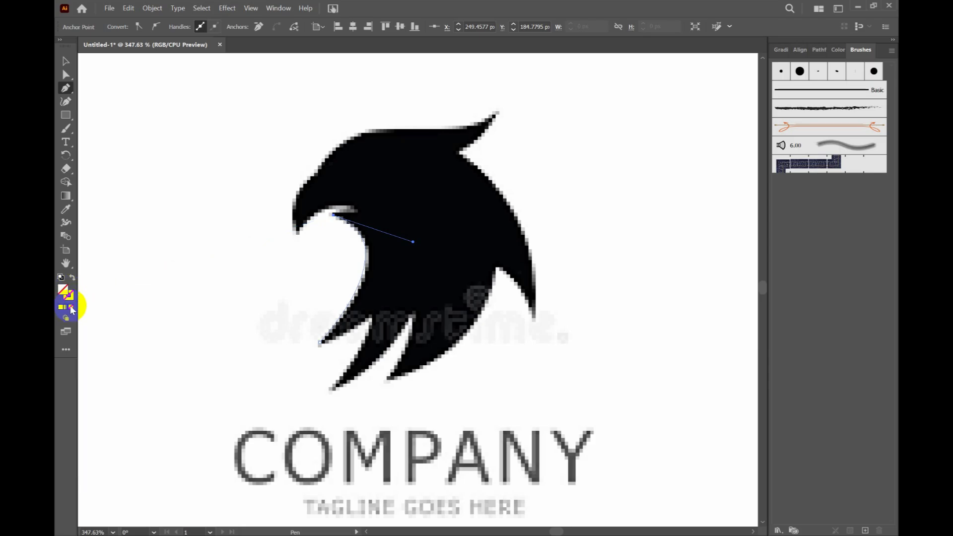
{"action": "left_click", "coordinate": [72, 304]}
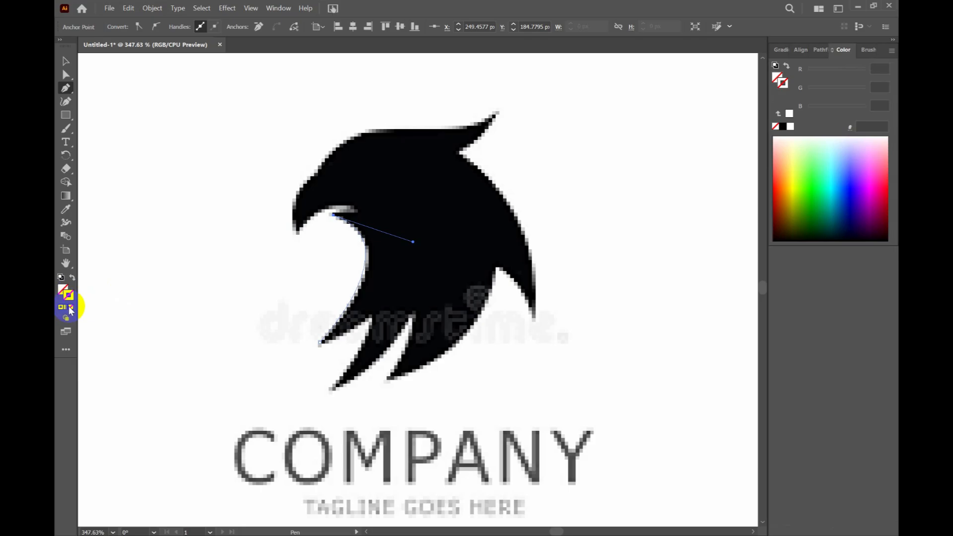
{"action": "double_click", "coordinate": [69, 297]}
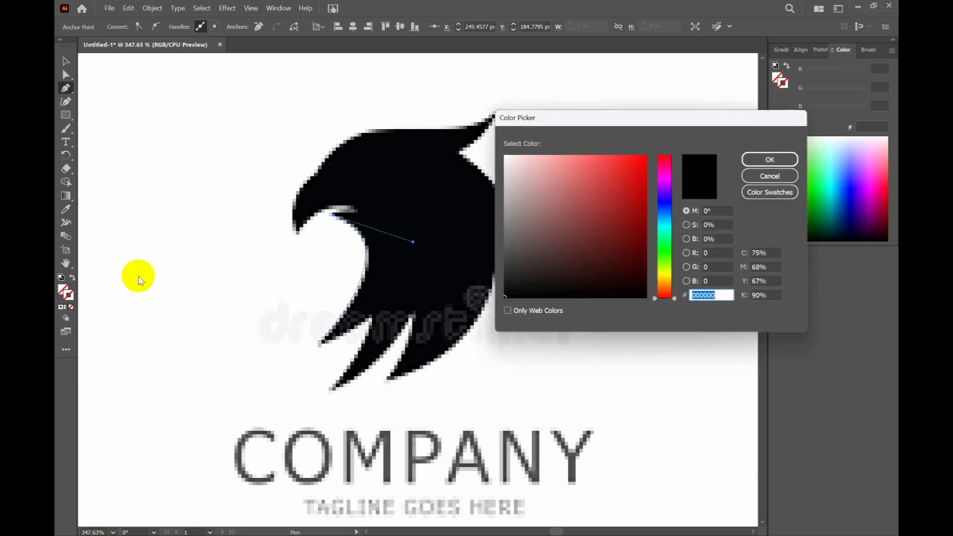
{"action": "left_click", "coordinate": [780, 161]}
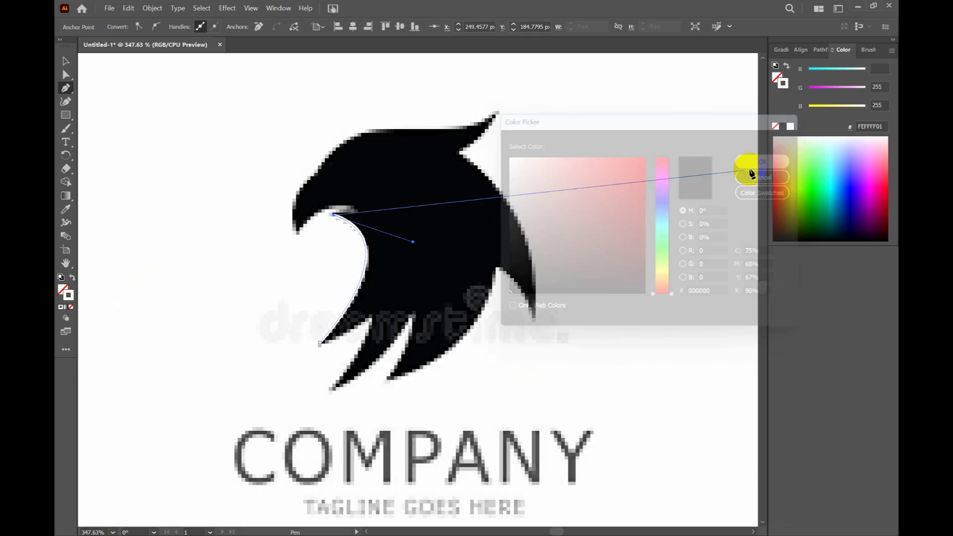
{"action": "left_click", "coordinate": [336, 216]}
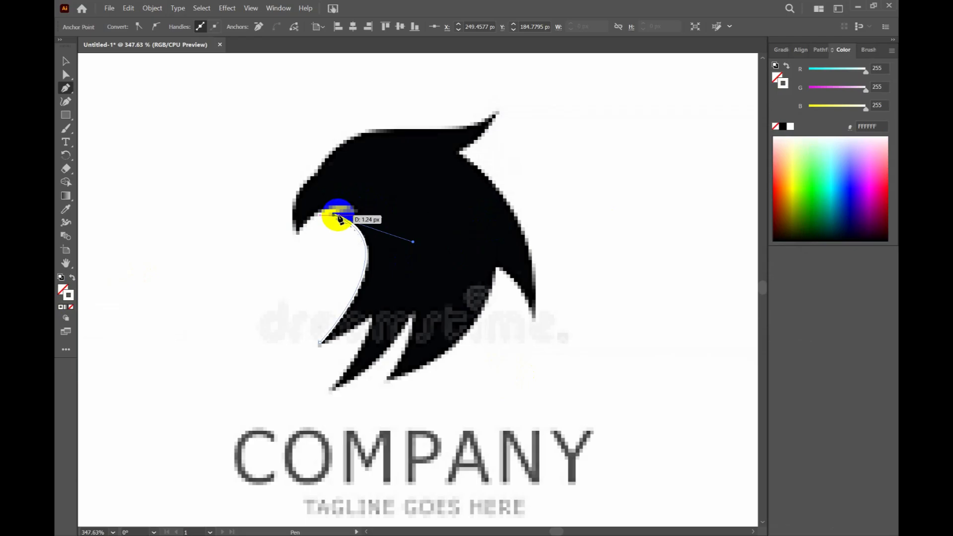
{"action": "double_click", "coordinate": [67, 297]}
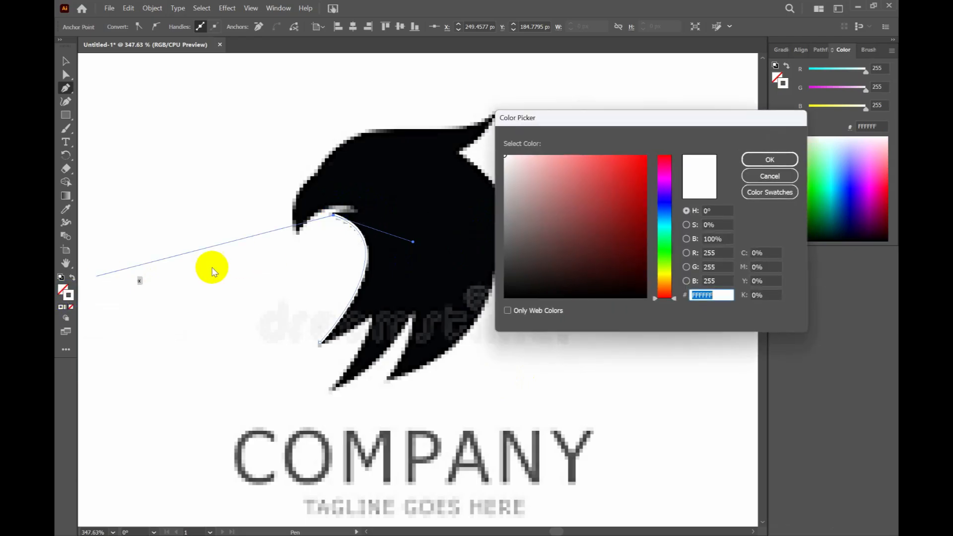
{"action": "left_click", "coordinate": [514, 297]}
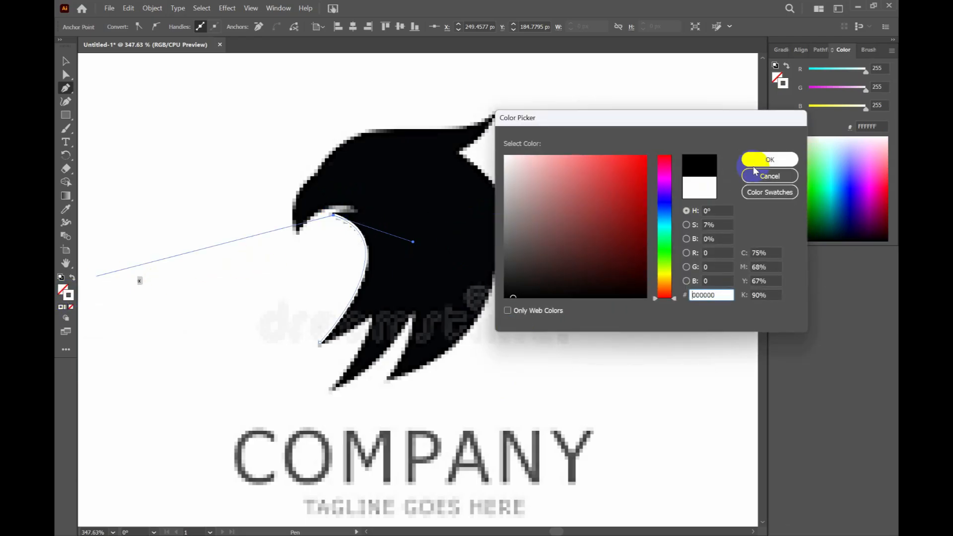
{"action": "left_click", "coordinate": [770, 160]}
Step: Continue the Pen path from the lower beak point into the mouth corner and along the upper beak to its tip
{"action": "left_click", "coordinate": [320, 219]}
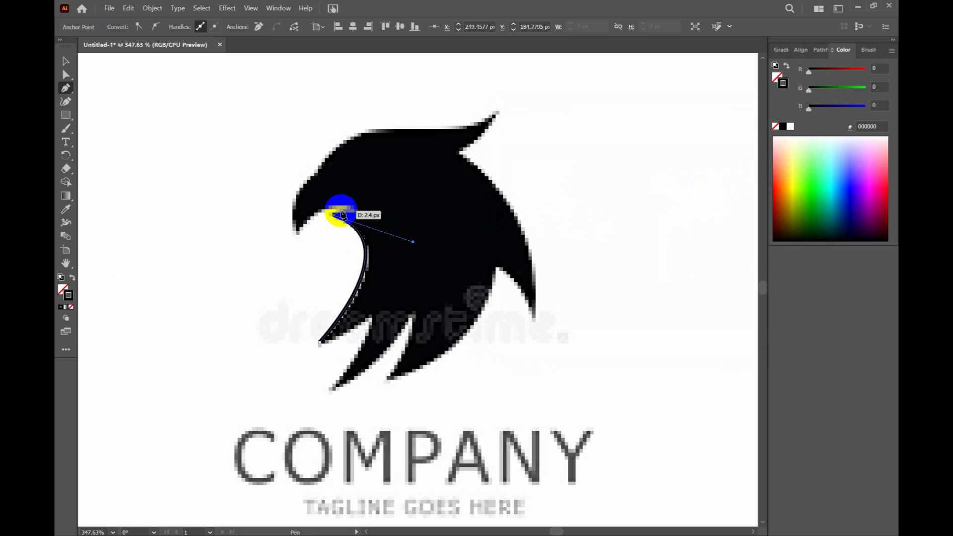
{"action": "left_click", "coordinate": [355, 215]}
{"action": "left_click_drag", "start_coordinate": [356, 214], "coordinate": [375, 219]}
{"action": "left_click", "coordinate": [356, 214]}
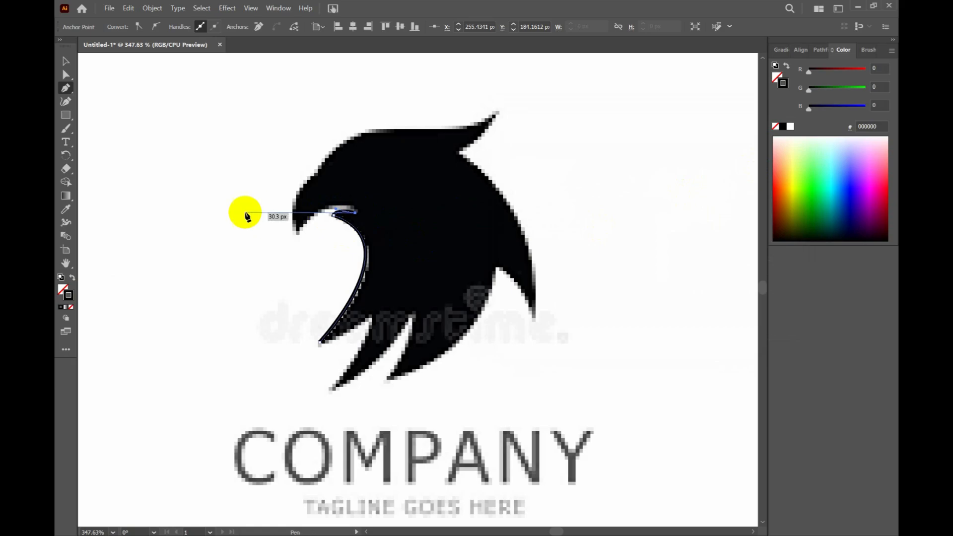
{"action": "left_click_drag", "start_coordinate": [298, 234], "coordinate": [264, 277]}
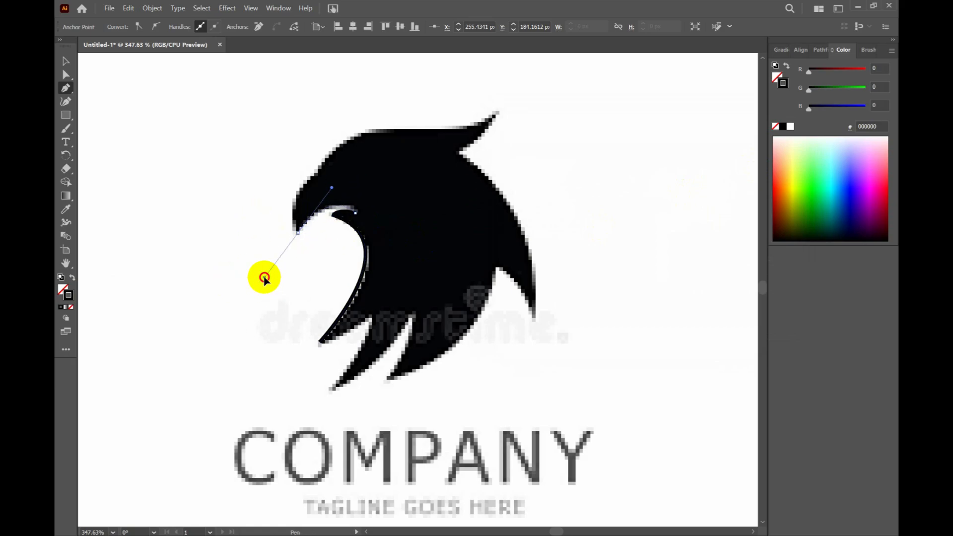
{"action": "left_click", "coordinate": [298, 233]}
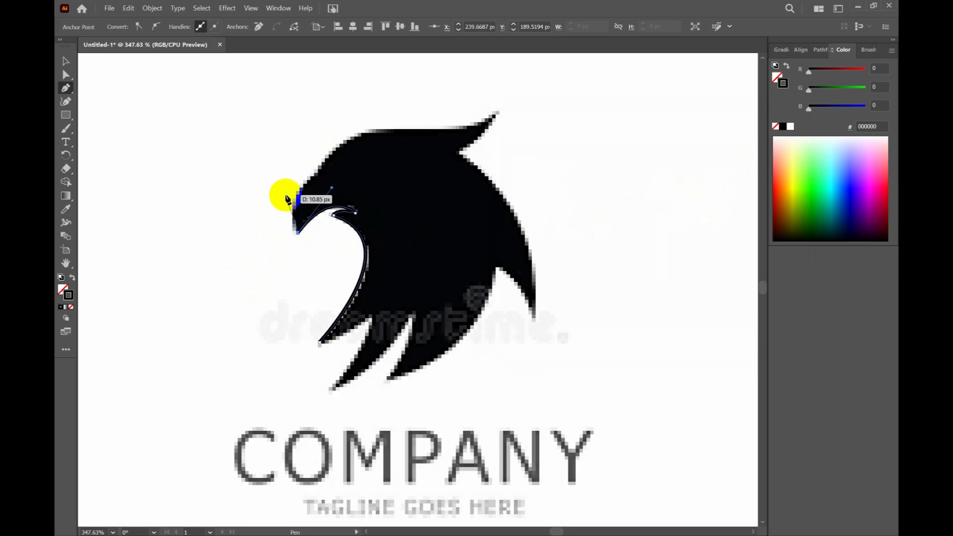
Step: Trace the front of the beak, the forehead and the top of the head with curved segments to the crest tip
{"action": "left_click_drag", "start_coordinate": [296, 191], "coordinate": [303, 154]}
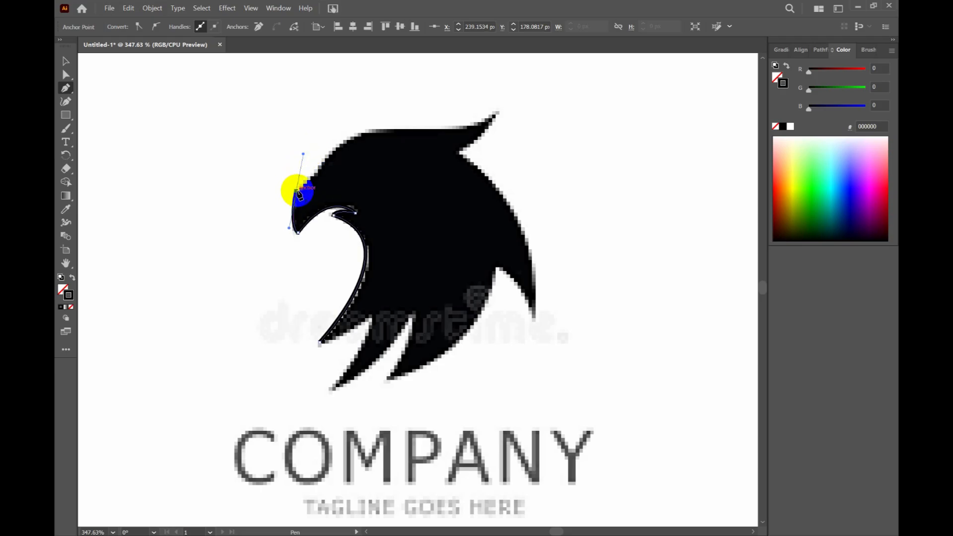
{"action": "left_click", "coordinate": [298, 193]}
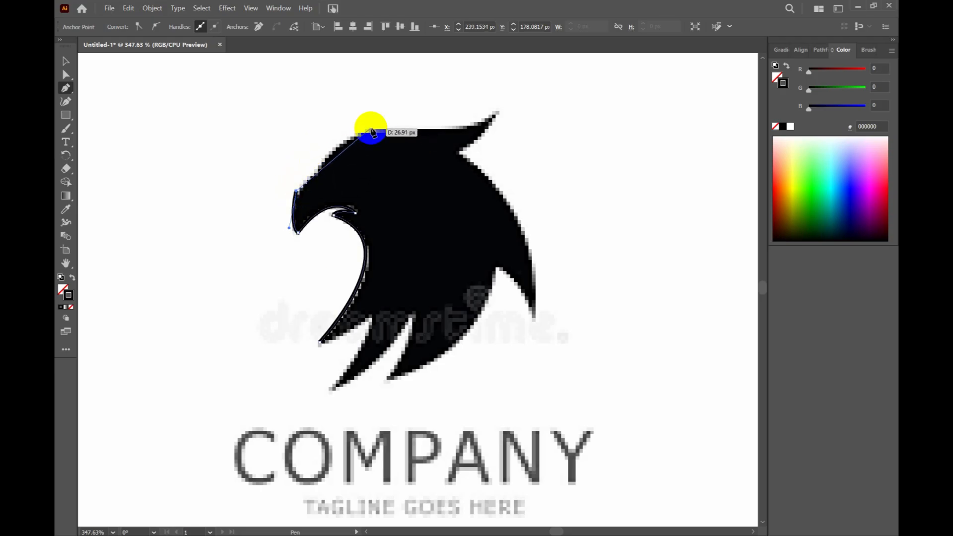
{"action": "mouse_move", "coordinate": [372, 133]}
{"action": "left_mouse_down"}
{"action": "mouse_move", "coordinate": [364, 136]}
{"action": "mouse_move", "coordinate": [472, 122]}
{"action": "mouse_move", "coordinate": [443, 111]}
{"action": "mouse_move", "coordinate": [411, 122]}
{"action": "mouse_move", "coordinate": [485, 131]}
{"action": "mouse_move", "coordinate": [492, 117]}
{"action": "left_mouse_up"}
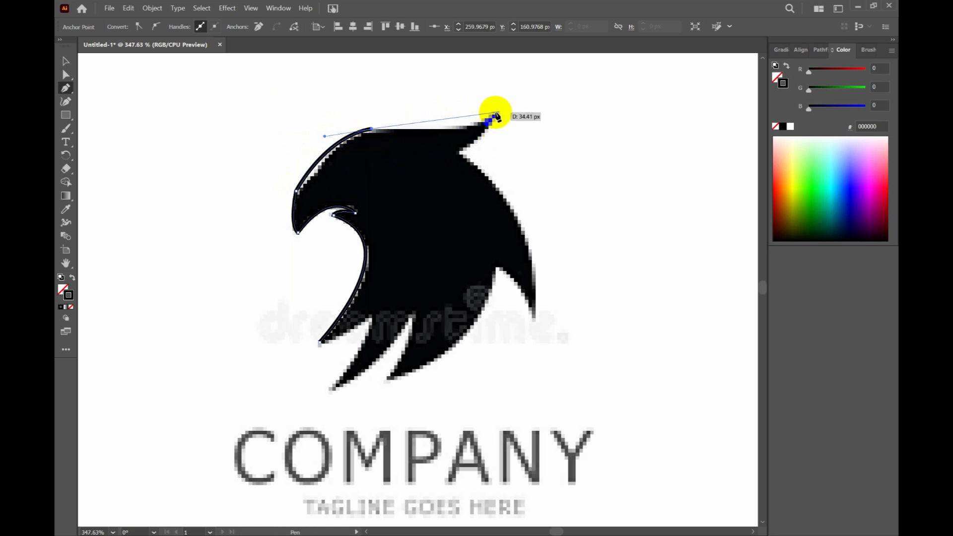
{"action": "left_click_drag", "start_coordinate": [497, 117], "coordinate": [508, 91]}
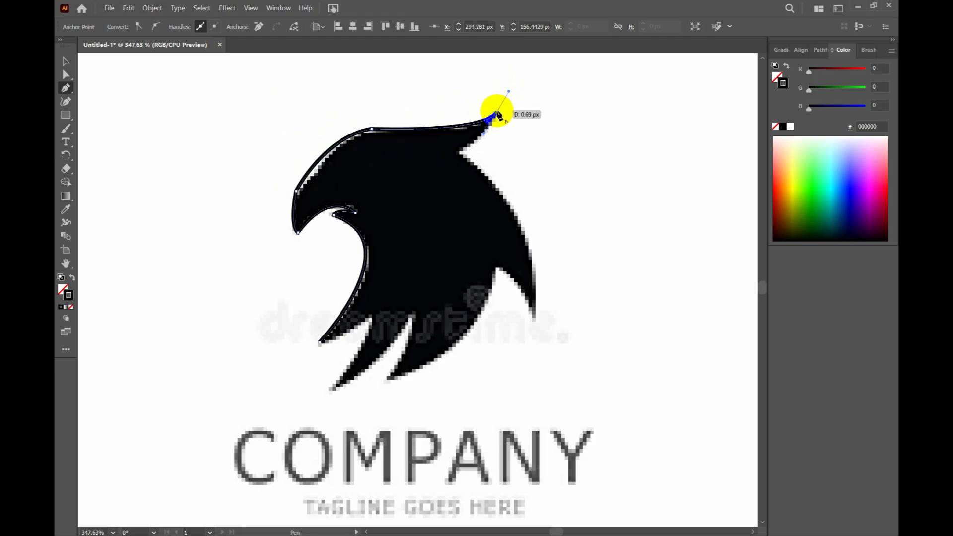
{"action": "left_click", "coordinate": [496, 114]}
Step: Trace from the crest tip to the notch beneath it and curve down the eagle's back to the rear feather tip
{"action": "left_click_drag", "start_coordinate": [462, 153], "coordinate": [437, 154]}
{"action": "left_click", "coordinate": [460, 154]}
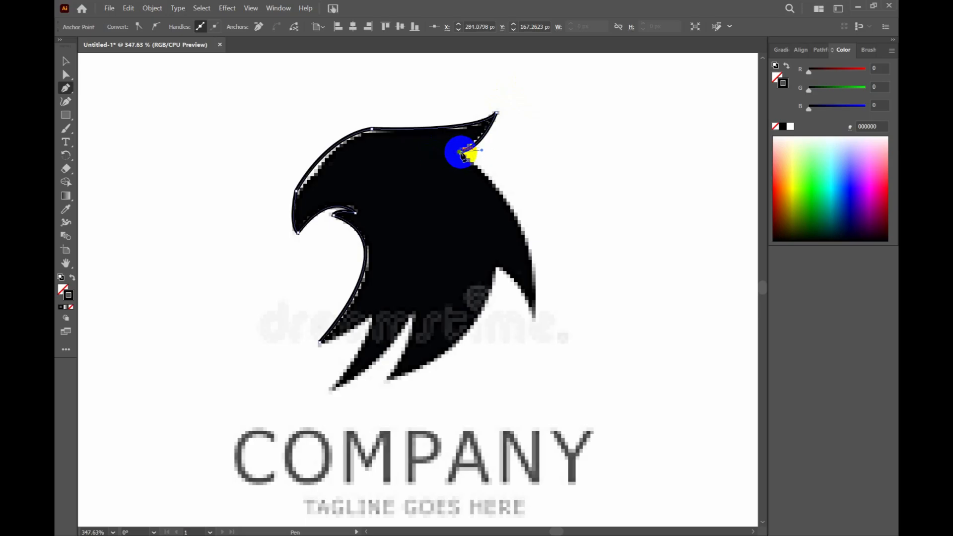
{"action": "left_click_drag", "start_coordinate": [532, 301], "coordinate": [527, 453]}
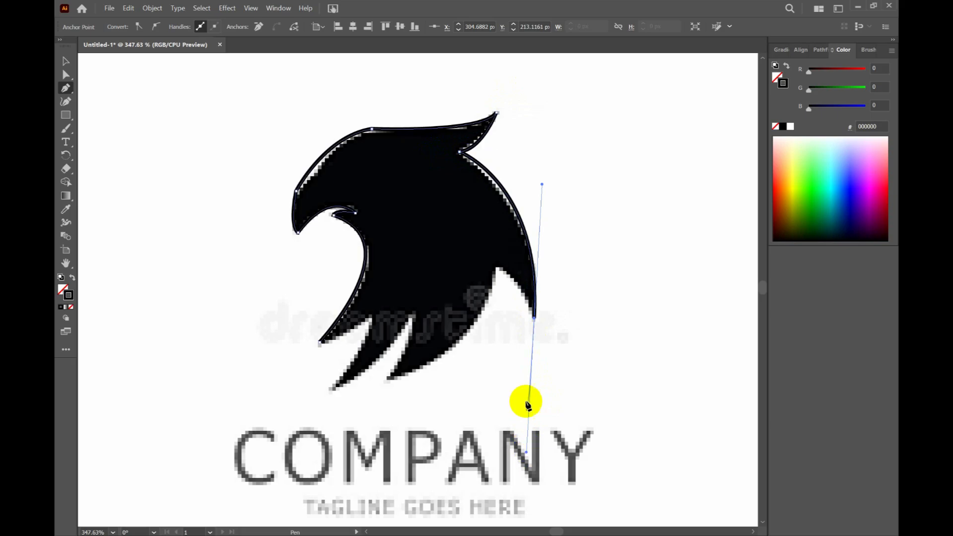
{"action": "left_click", "coordinate": [536, 322]}
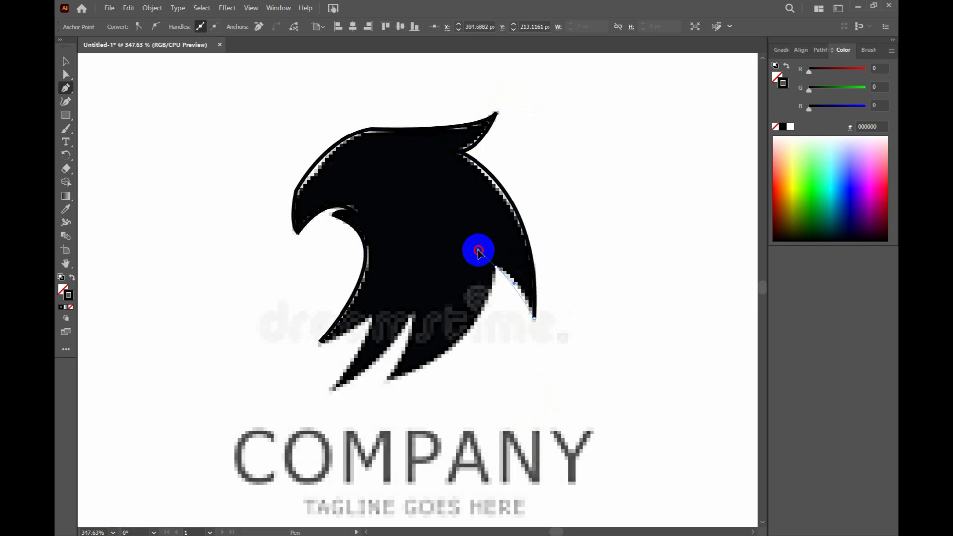
Step: Continue the Pen path from the rear feather tip into its notch and along the curved belly edge to the next feather tip
{"action": "left_click_drag", "start_coordinate": [466, 239], "coordinate": [453, 239]}
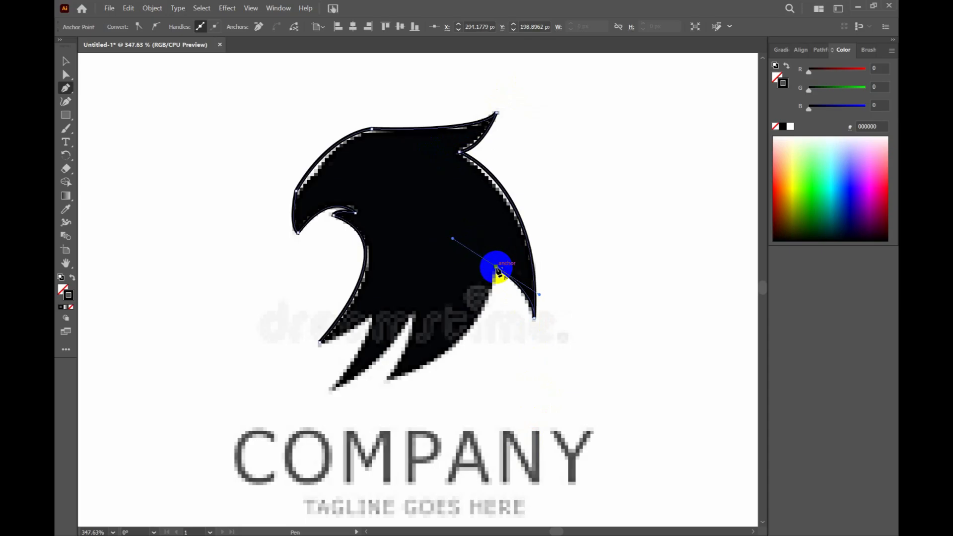
{"action": "left_click", "coordinate": [496, 269]}
{"action": "scroll", "coordinate": [455, 389], "scroll_direction": "down", "scroll_amount": 2}
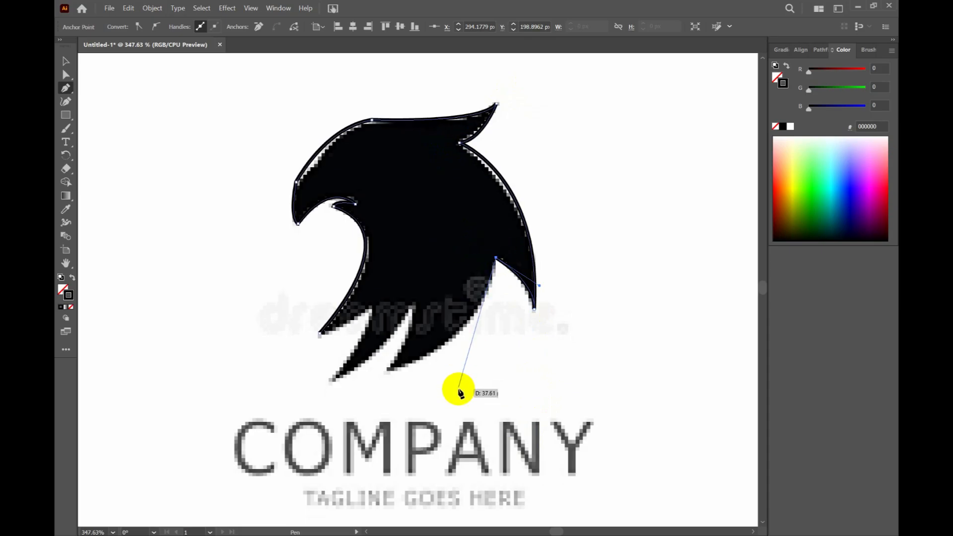
{"action": "left_click_drag", "start_coordinate": [388, 361], "coordinate": [274, 396]}
{"action": "left_click", "coordinate": [391, 362]}
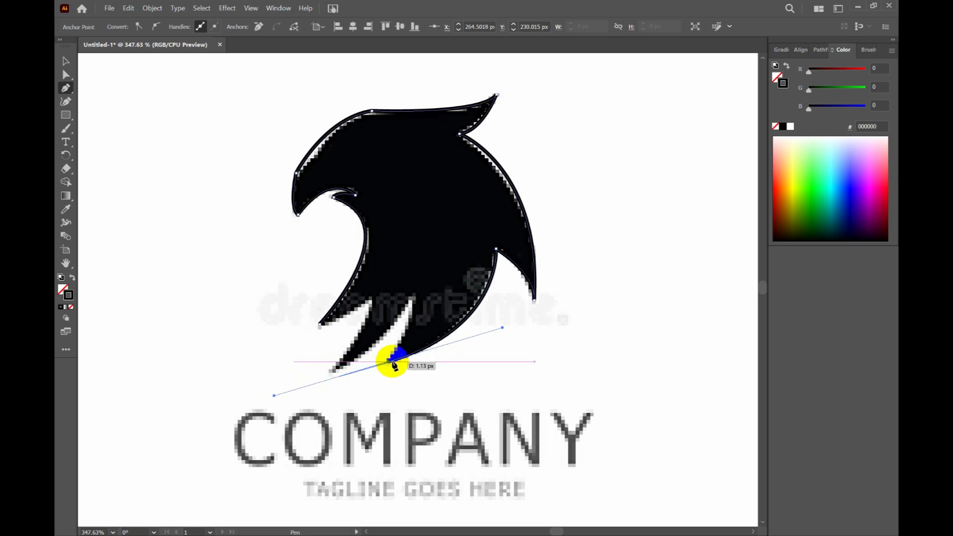
Step: Trace the notches and tips of the remaining lower feathers and close the path at the front feather tip
{"action": "left_click_drag", "start_coordinate": [390, 362], "coordinate": [406, 270]}
{"action": "left_click_drag", "start_coordinate": [412, 298], "coordinate": [413, 301]}
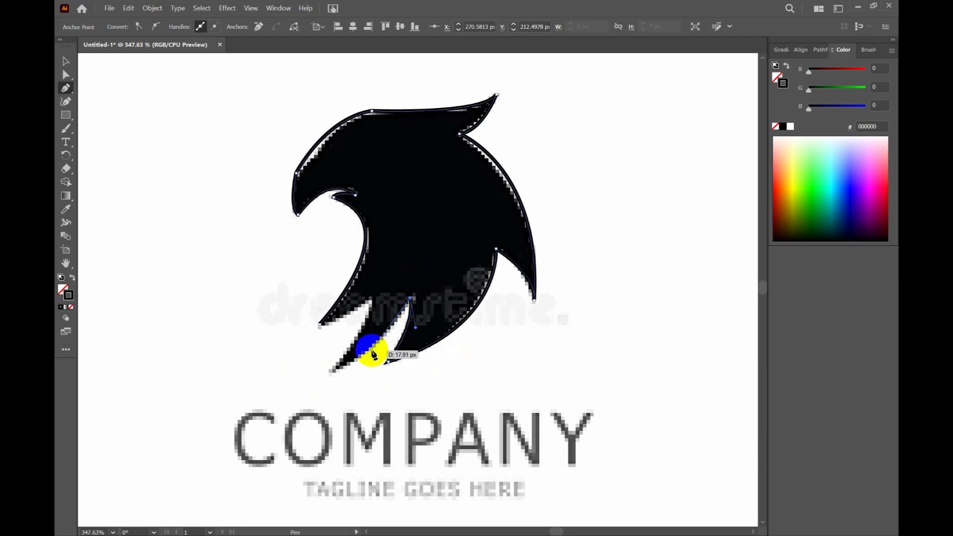
{"action": "mouse_move", "coordinate": [341, 365]}
{"action": "left_mouse_down"}
{"action": "mouse_move", "coordinate": [332, 376]}
{"action": "mouse_move", "coordinate": [294, 373]}
{"action": "mouse_move", "coordinate": [284, 384]}
{"action": "mouse_move", "coordinate": [333, 375]}
{"action": "left_mouse_up"}
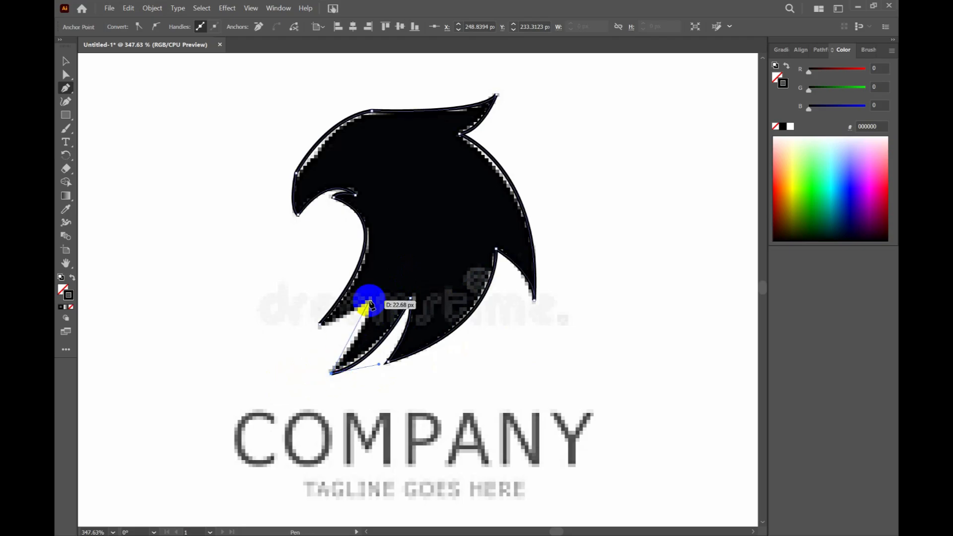
{"action": "left_click_drag", "start_coordinate": [371, 299], "coordinate": [378, 270]}
{"action": "left_click_drag", "start_coordinate": [371, 300], "coordinate": [371, 300]}
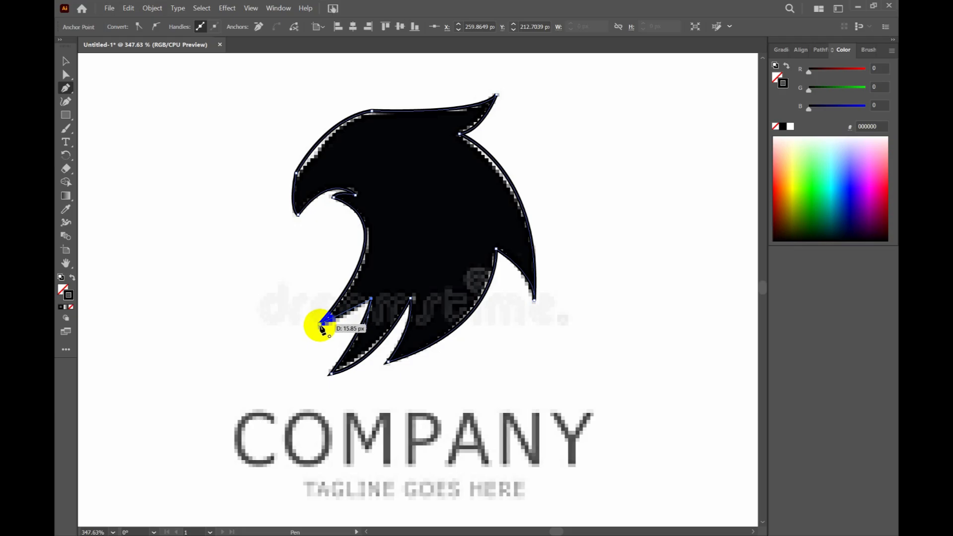
{"action": "left_click_drag", "start_coordinate": [319, 325], "coordinate": [304, 330]}
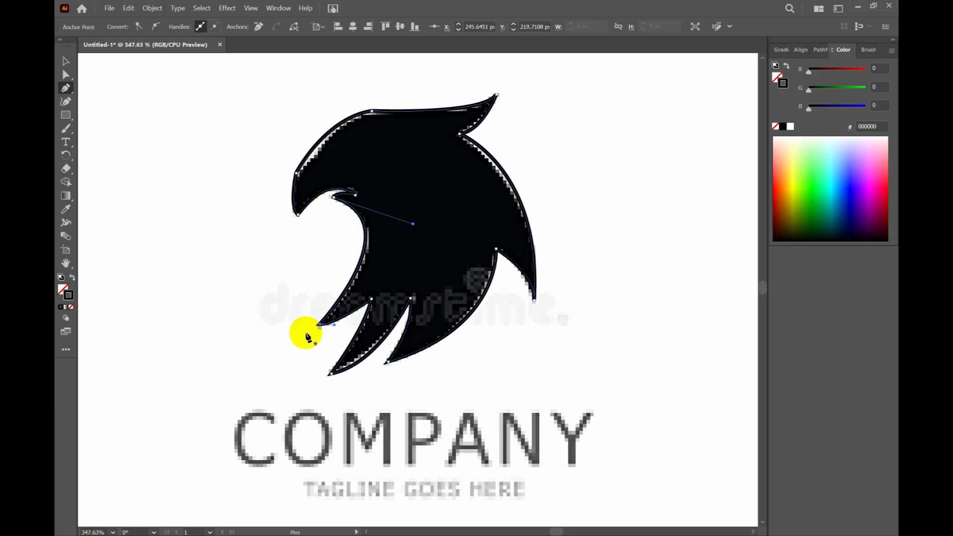
Step: Move the closed eagle outline off the source image to its right side and deselect it
{"action": "left_click", "coordinate": [64, 62]}
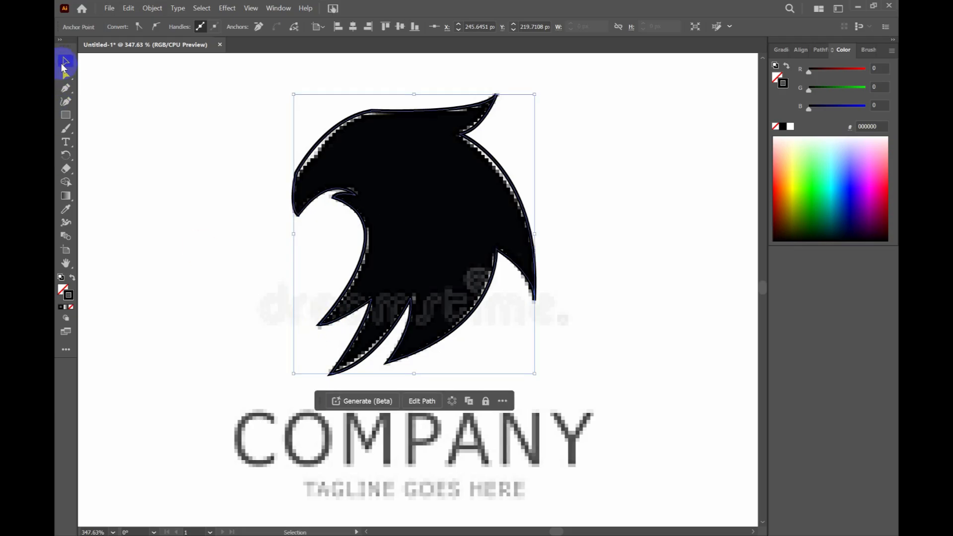
{"action": "left_click", "coordinate": [464, 268]}
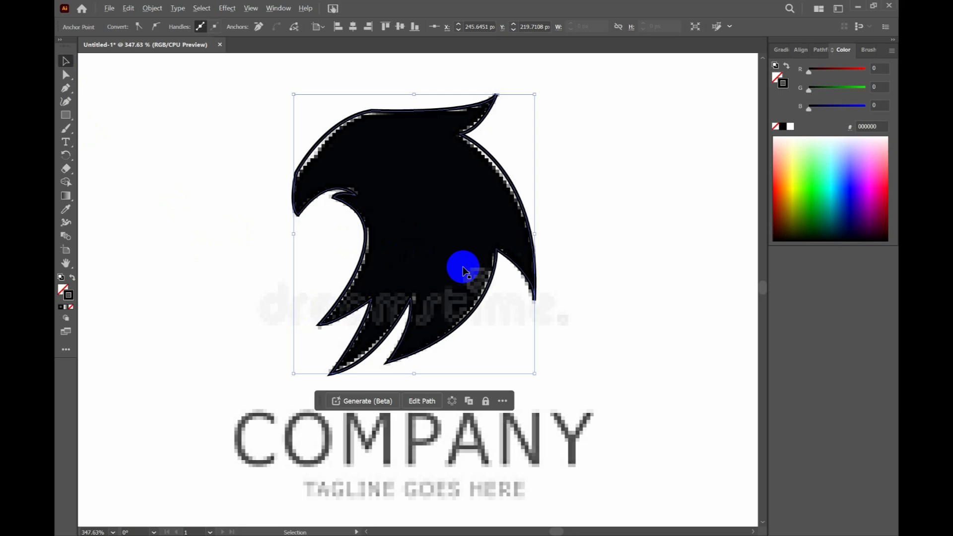
{"action": "scroll", "coordinate": [463, 271], "scroll_direction": "up", "scroll_amount": 1}
{"action": "scroll", "coordinate": [463, 272], "scroll_direction": "down", "scroll_amount": 2}
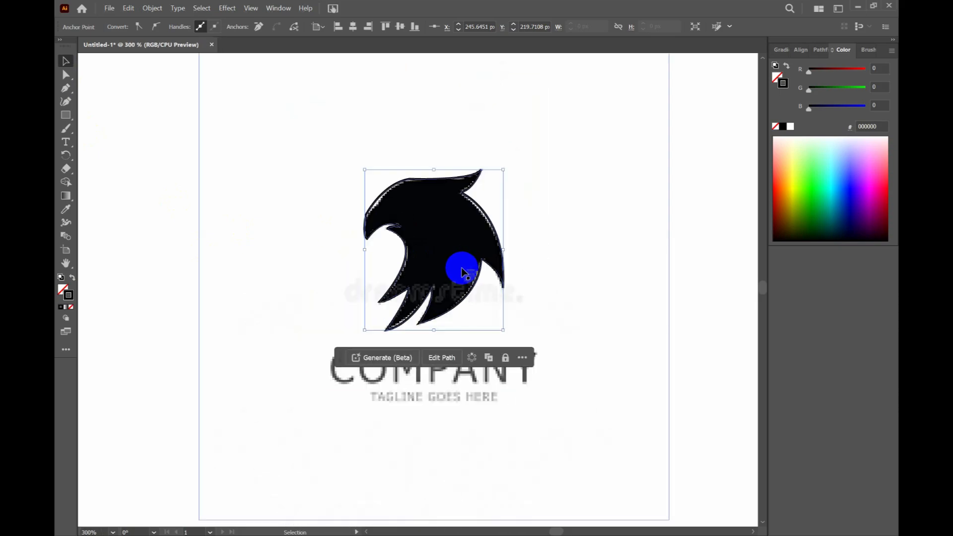
{"action": "scroll", "coordinate": [463, 272], "scroll_direction": "up", "scroll_amount": 3}
{"action": "scroll", "coordinate": [462, 269], "scroll_direction": "down", "scroll_amount": 2}
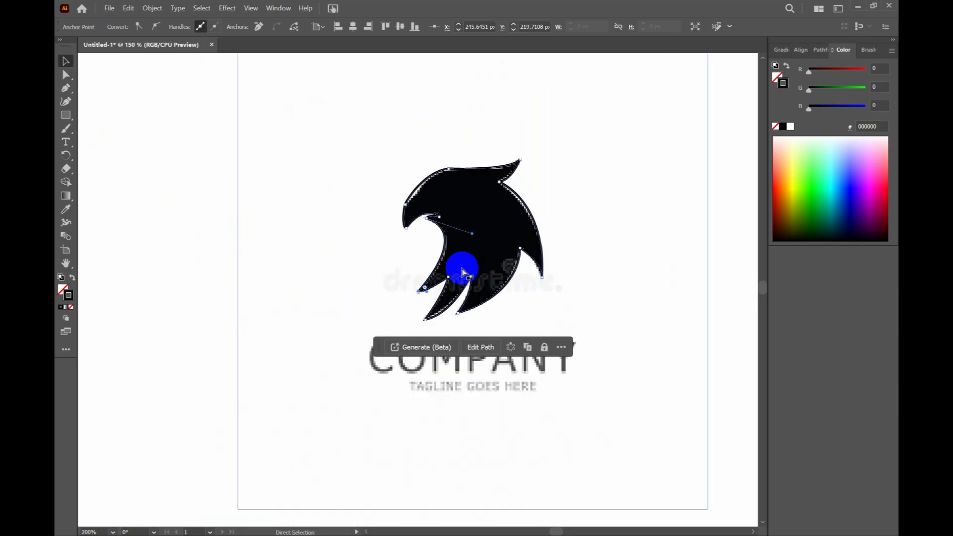
{"action": "left_click", "coordinate": [503, 238]}
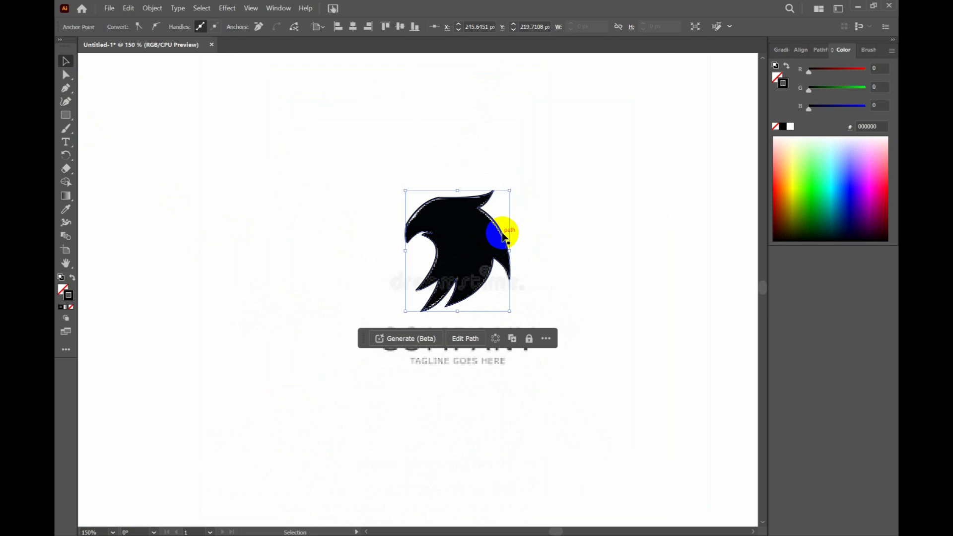
{"action": "left_click_drag", "start_coordinate": [502, 238], "coordinate": [658, 230]}
{"action": "left_click", "coordinate": [668, 387]}
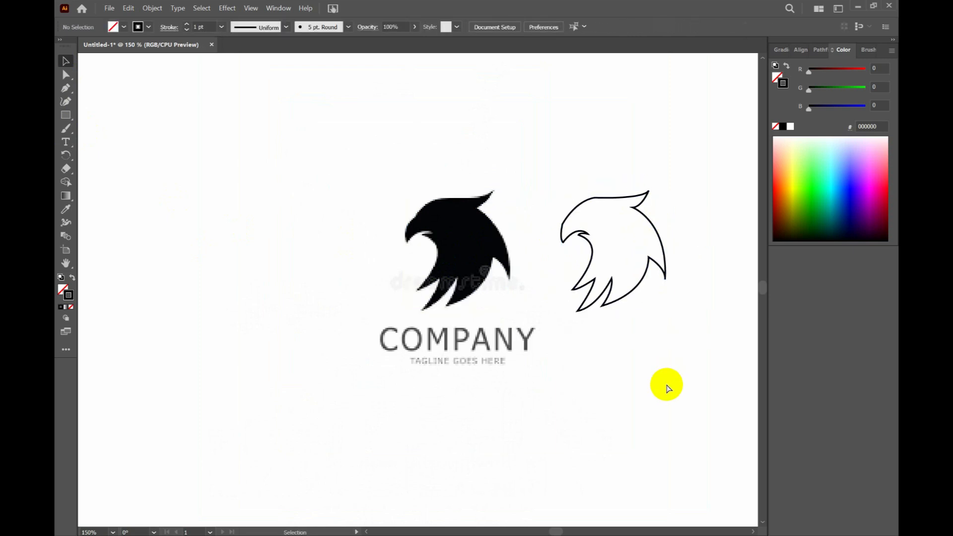
Step: Shift the source logo image left, away from the eagle outline, and deselect it
{"action": "scroll", "coordinate": [667, 387], "scroll_direction": "right", "scroll_amount": 4}
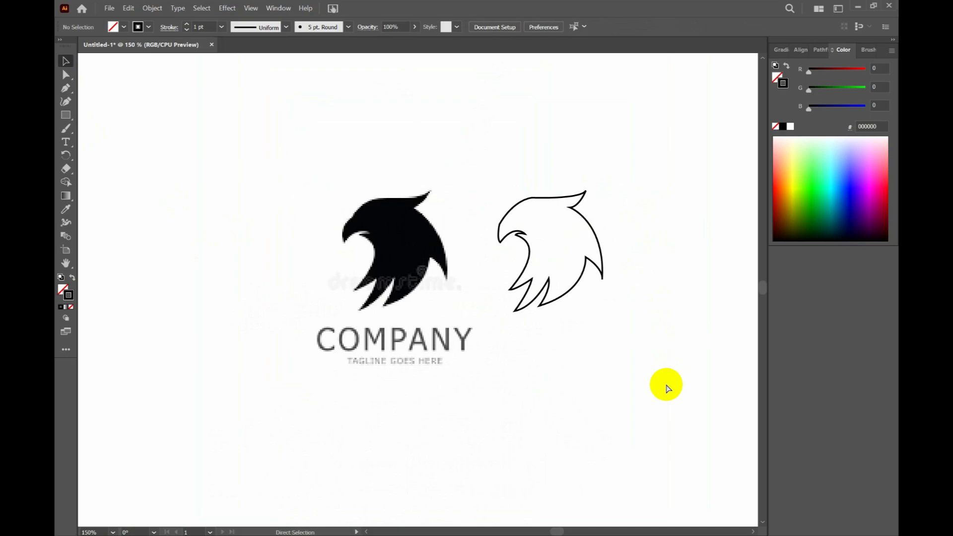
{"action": "scroll", "coordinate": [666, 387], "scroll_direction": "right", "scroll_amount": 2}
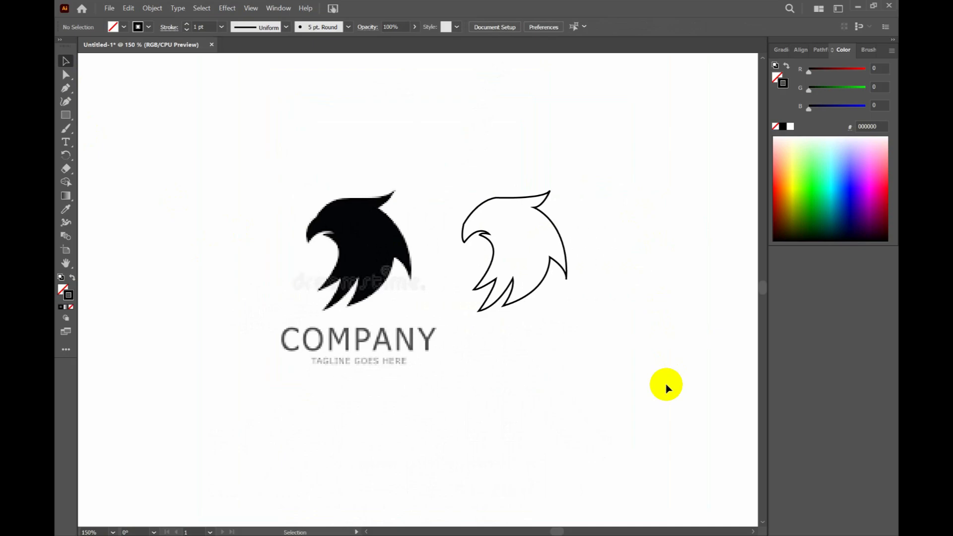
{"action": "left_click", "coordinate": [542, 211]}
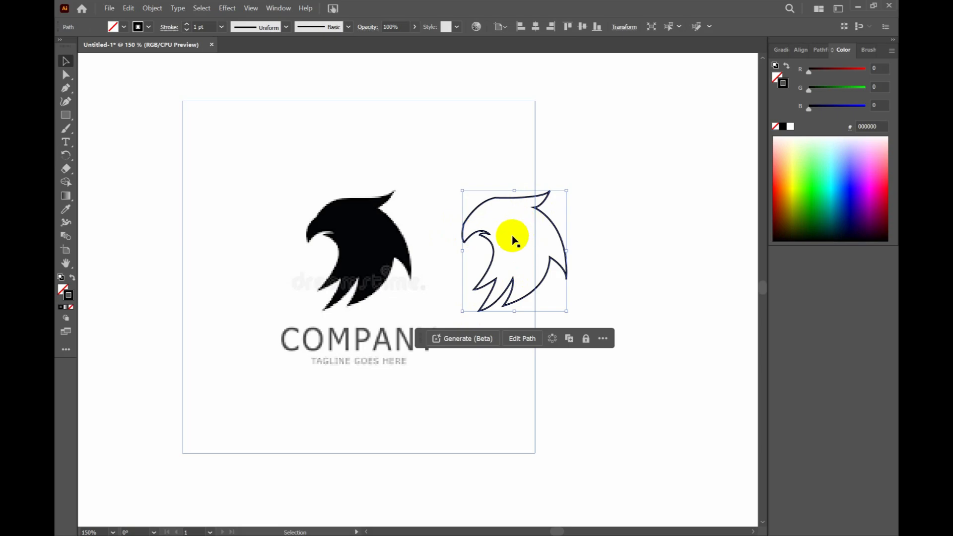
{"action": "left_click_drag", "start_coordinate": [518, 239], "coordinate": [309, 220]}
{"action": "key", "text": "ctrl+z"}
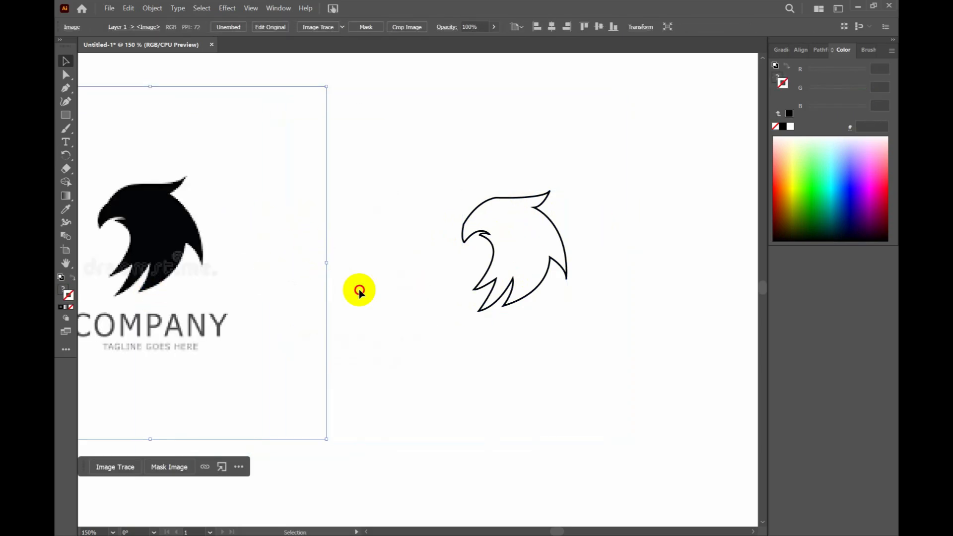
{"action": "left_click", "coordinate": [360, 290]}
Step: Move the eagle outline slightly down and to the left
{"action": "left_click_drag", "start_coordinate": [510, 241], "coordinate": [698, 244]}
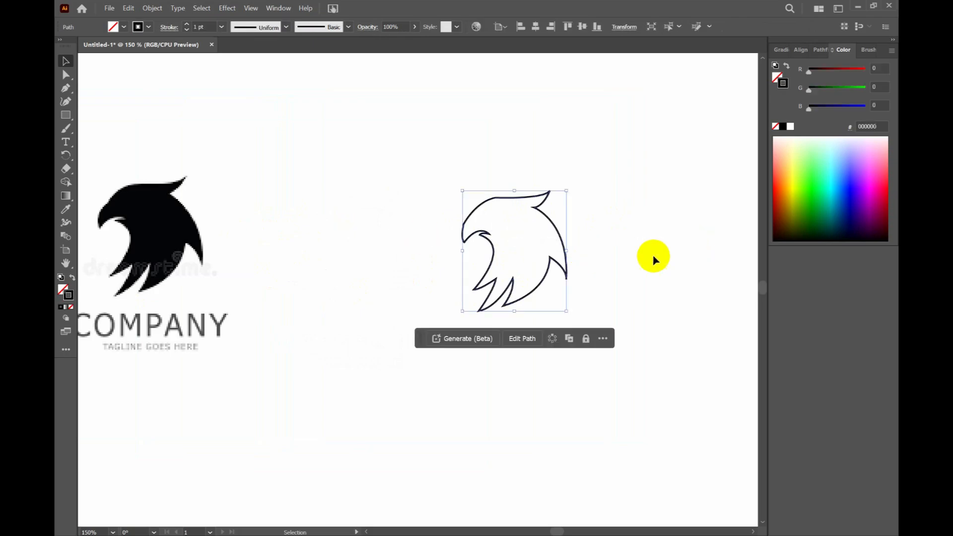
{"action": "left_click", "coordinate": [598, 271]}
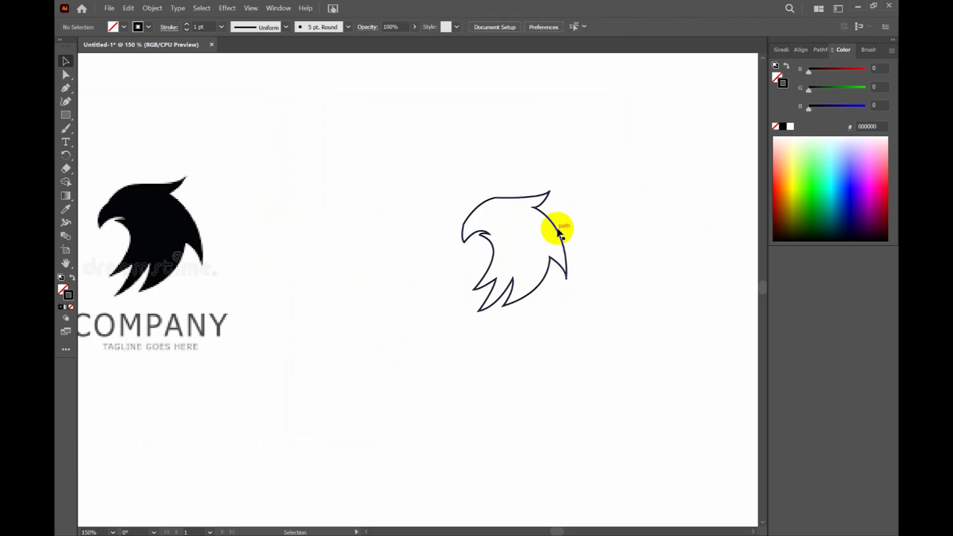
{"action": "left_click_drag", "start_coordinate": [558, 232], "coordinate": [545, 251]}
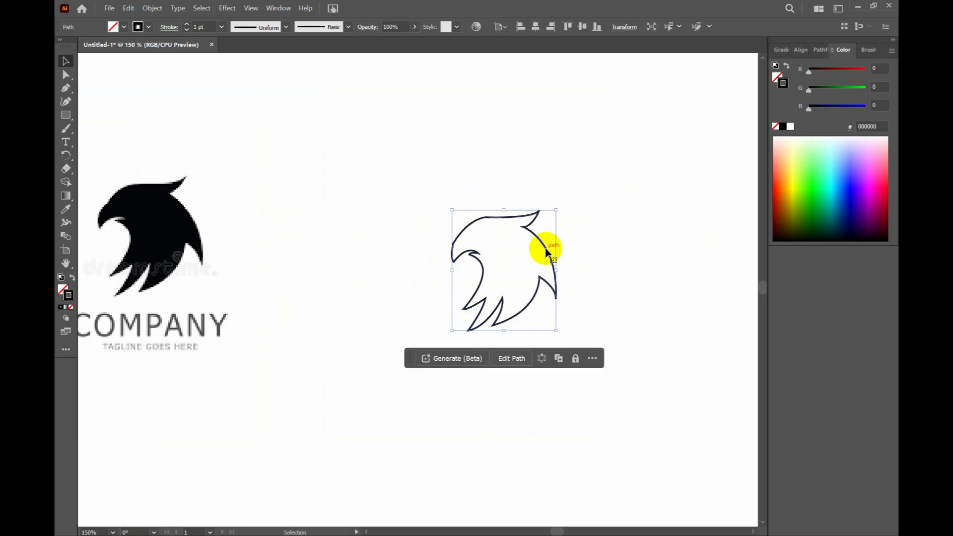
Step: Try the eagle with a black fill and no stroke, and swap it back to a black outline
{"action": "left_click", "coordinate": [72, 279]}
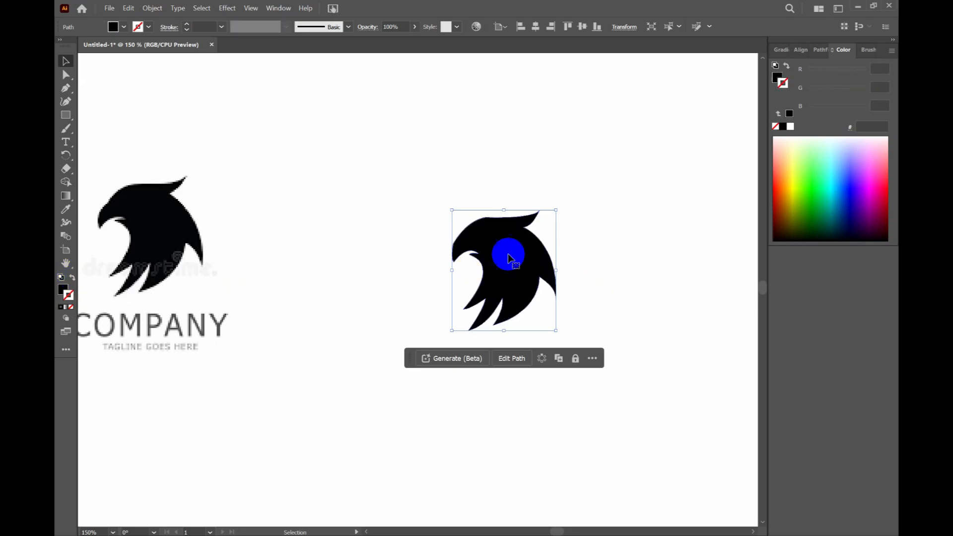
{"action": "left_click", "coordinate": [621, 260]}
{"action": "left_click", "coordinate": [499, 269]}
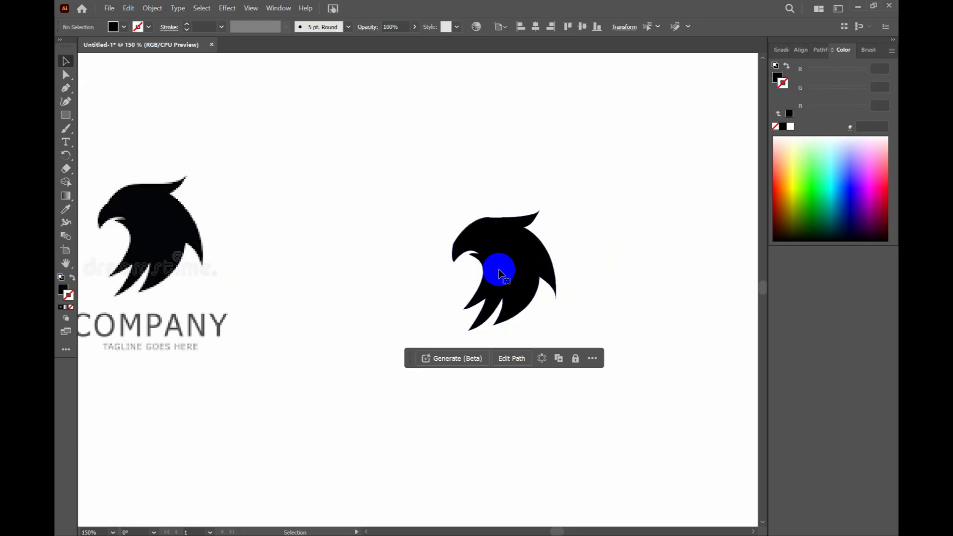
{"action": "left_click", "coordinate": [495, 255], "text": "ctrl"}
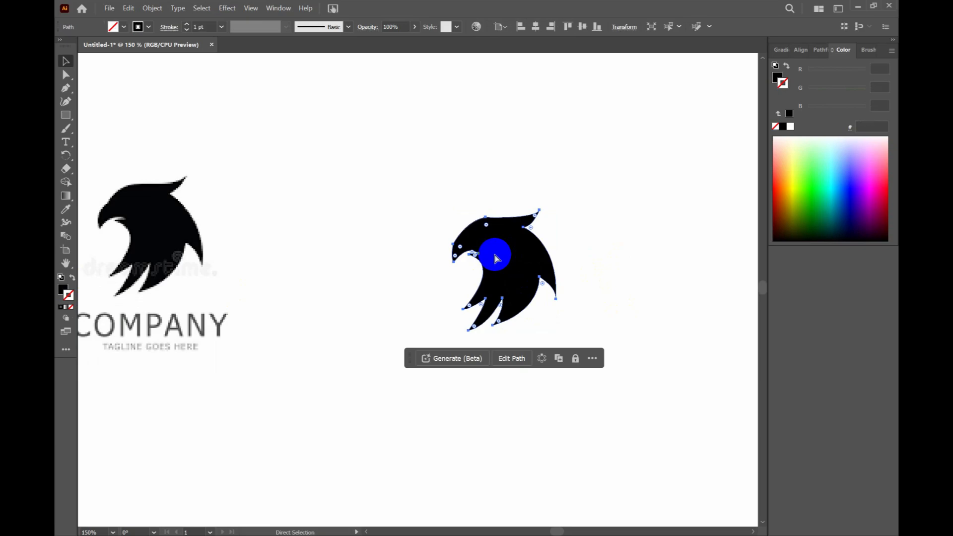
{"action": "key", "text": "shift+x"}
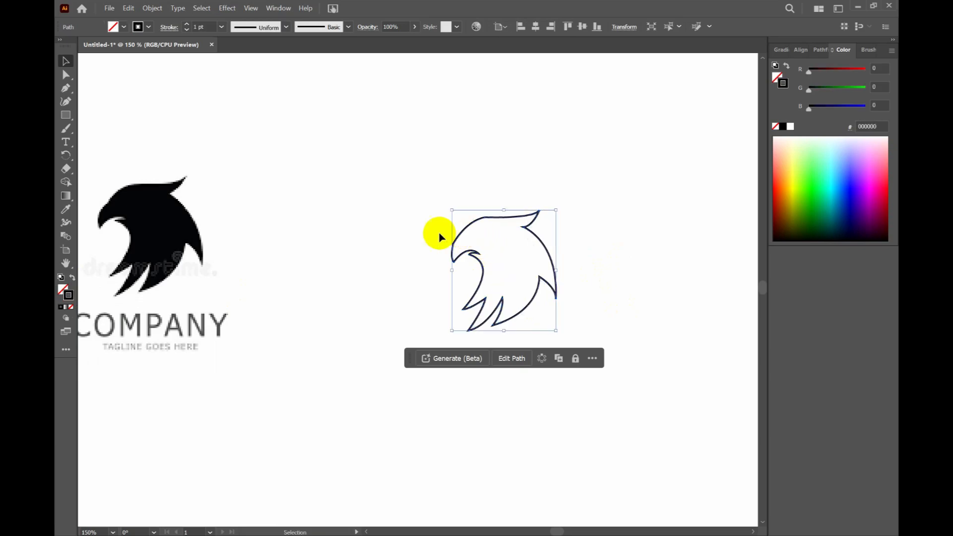
Step: Directly select the anchor point on top of the head and add a point to the forehead curve with the Curvature tool
{"action": "left_click", "coordinate": [66, 76]}
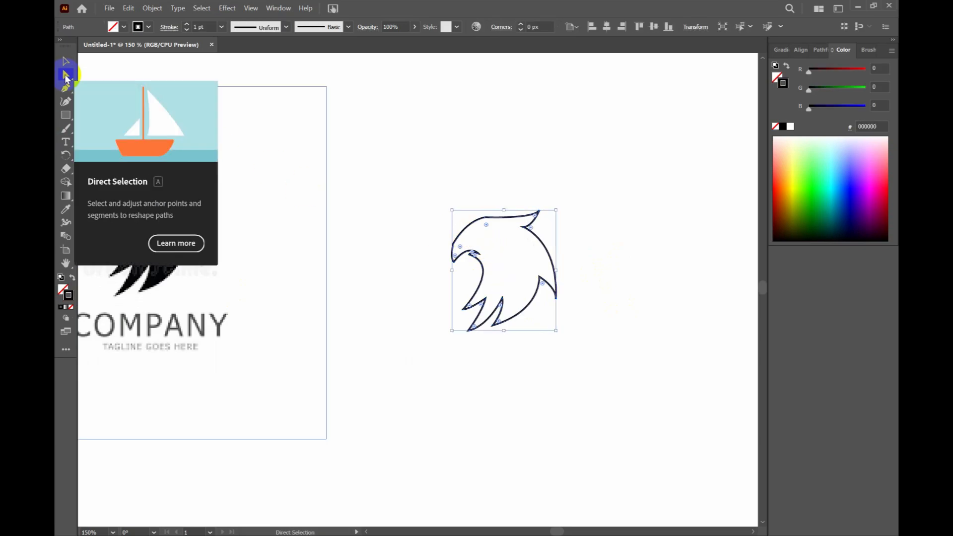
{"action": "left_click", "coordinate": [487, 218]}
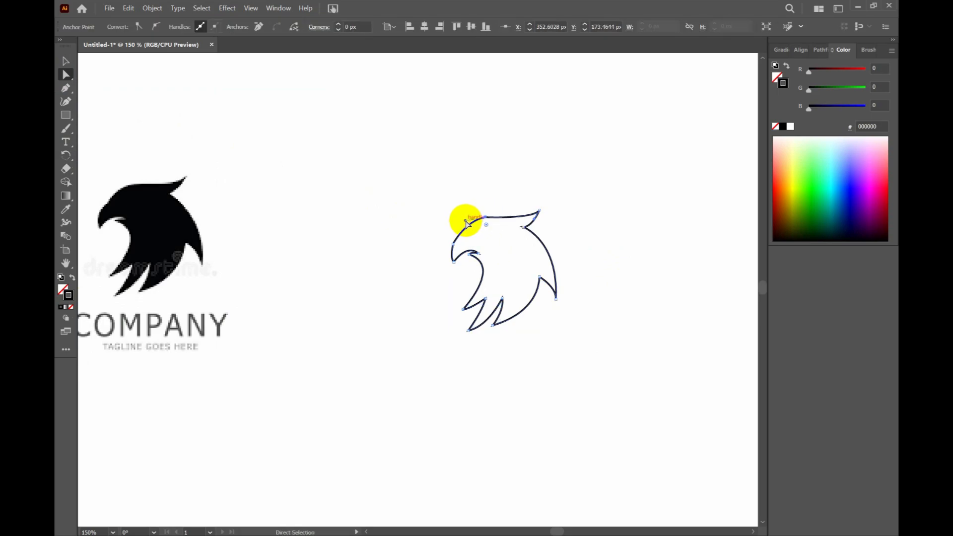
{"action": "left_click", "coordinate": [67, 103]}
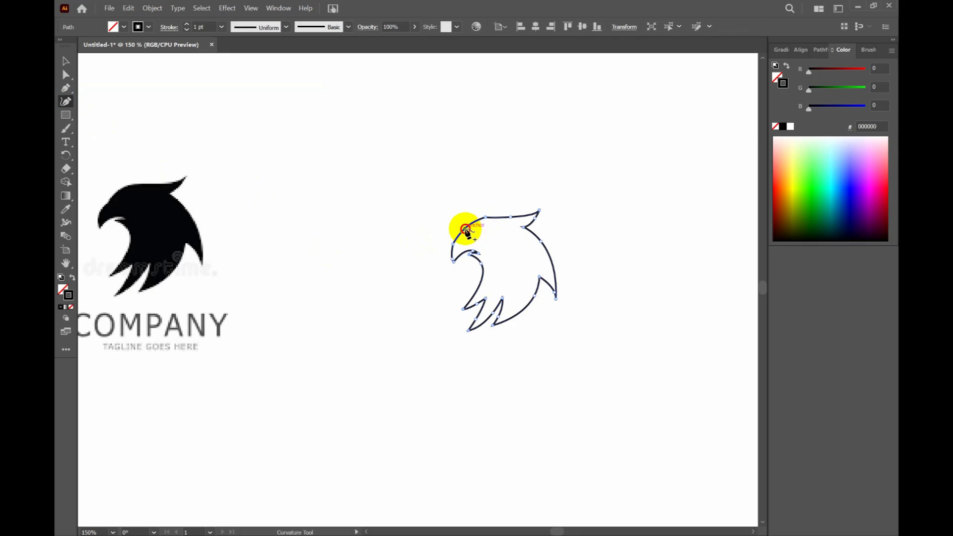
{"action": "left_click_drag", "start_coordinate": [465, 229], "coordinate": [461, 227]}
Step: Try to reshape the forehead curve by adjusting its points with the Curvature tool
{"action": "left_click_drag", "start_coordinate": [450, 223], "coordinate": [521, 278]}
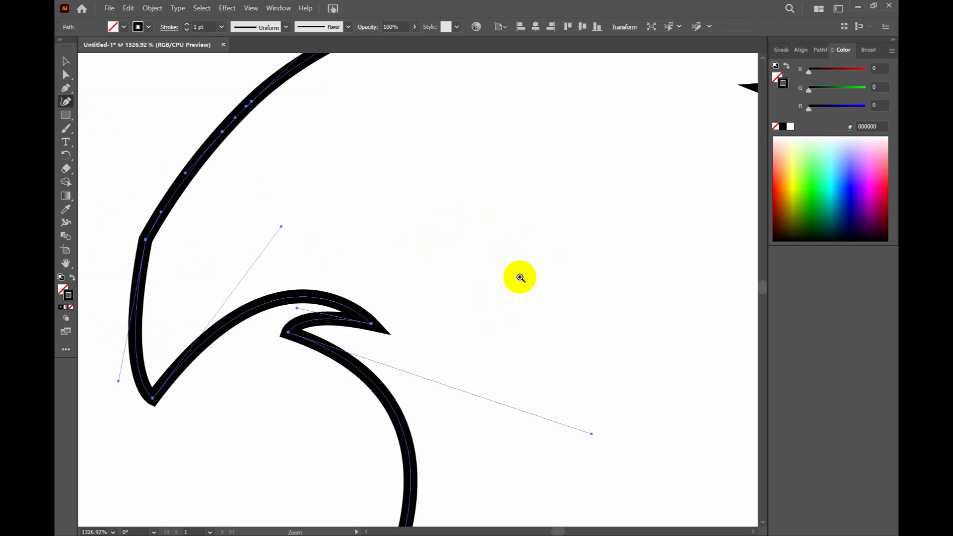
{"action": "scroll", "coordinate": [408, 263], "scroll_direction": "up", "scroll_amount": 4}
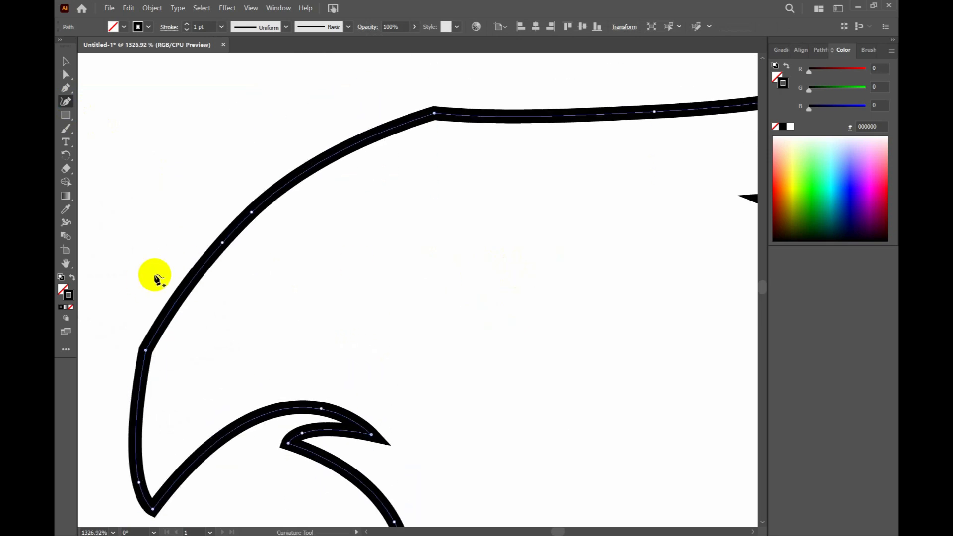
{"action": "mouse_move", "coordinate": [238, 224]}
{"action": "left_mouse_down"}
{"action": "mouse_move", "coordinate": [235, 213]}
{"action": "mouse_move", "coordinate": [244, 234]}
{"action": "left_mouse_up"}
{"action": "left_click", "coordinate": [241, 236], "text": "ctrl"}
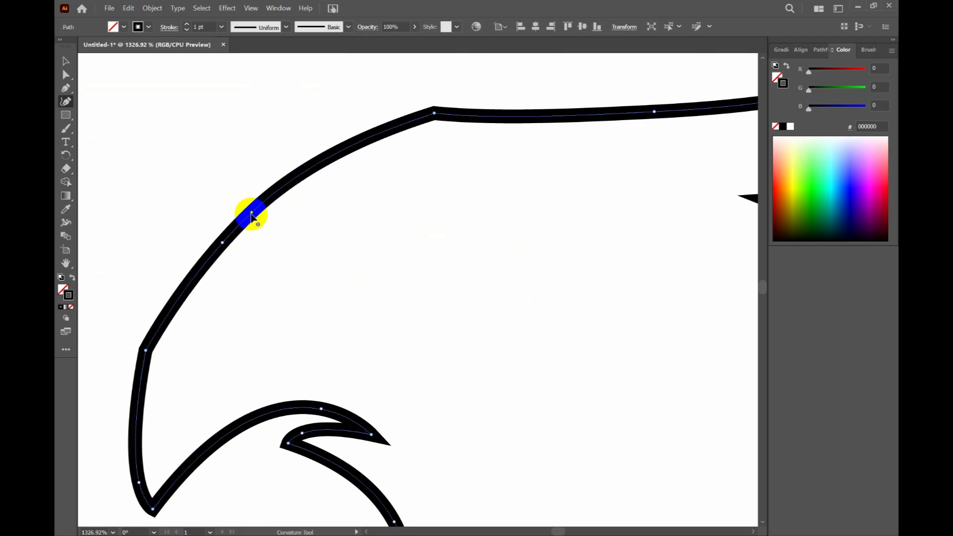
{"action": "mouse_move", "coordinate": [249, 214]}
{"action": "left_mouse_down"}
{"action": "mouse_move", "coordinate": [239, 206]}
{"action": "mouse_move", "coordinate": [249, 213]}
{"action": "left_mouse_up"}
{"action": "left_click", "coordinate": [251, 215], "text": "ctrl"}
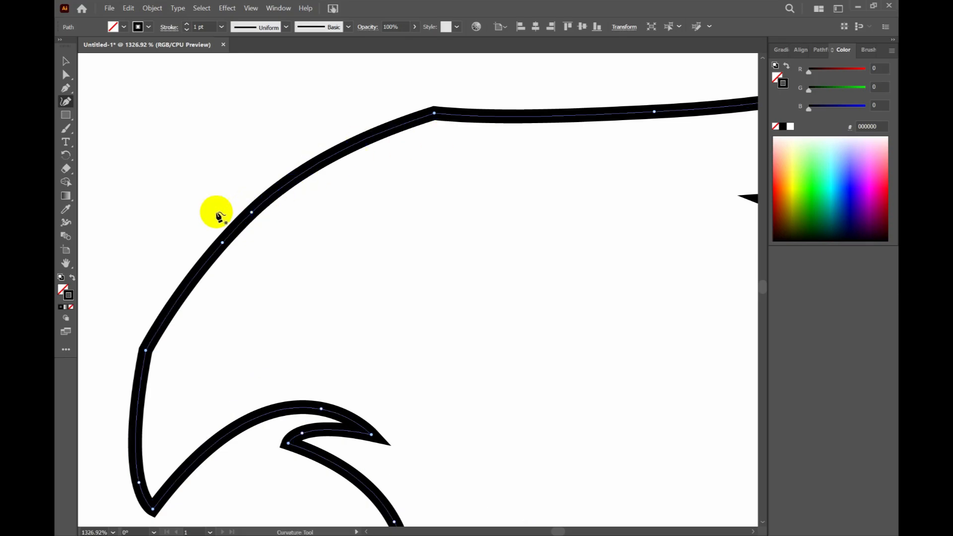
Step: Swap the eagle's fill and stroke to make it solid black and move it farther right of the artboard
{"action": "left_click", "coordinate": [66, 61]}
{"action": "key", "text": "ctrl+minus"}
{"action": "key", "text": "ctrl+minus"}
{"action": "key", "text": "ctrl+minus"}
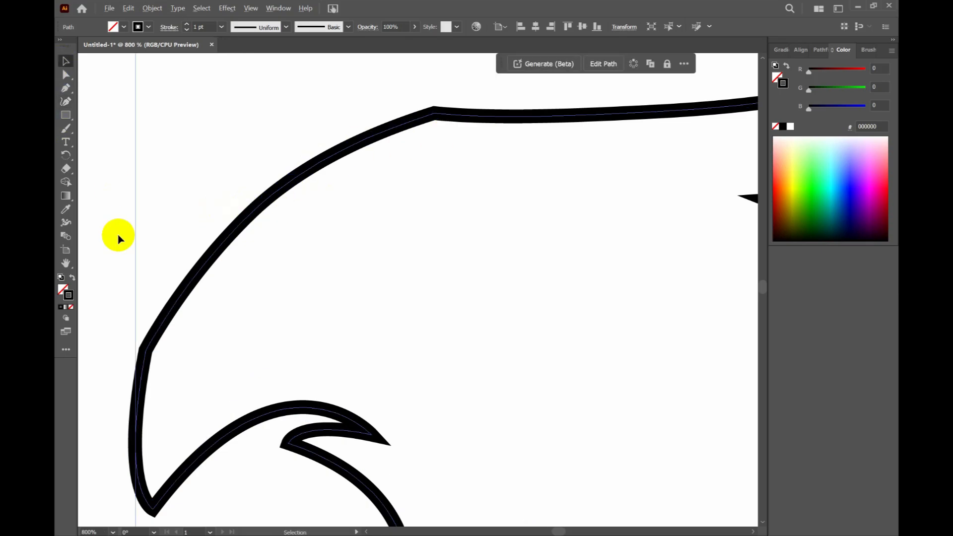
{"action": "key", "text": "ctrl+minus"}
{"action": "key", "text": "ctrl+minus"}
{"action": "key", "text": "ctrl+minus"}
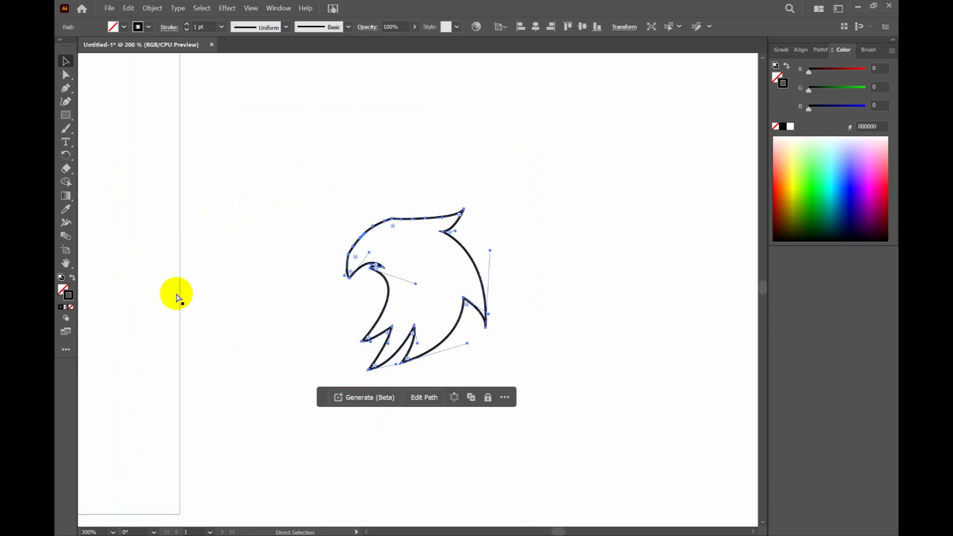
{"action": "left_click", "coordinate": [72, 280]}
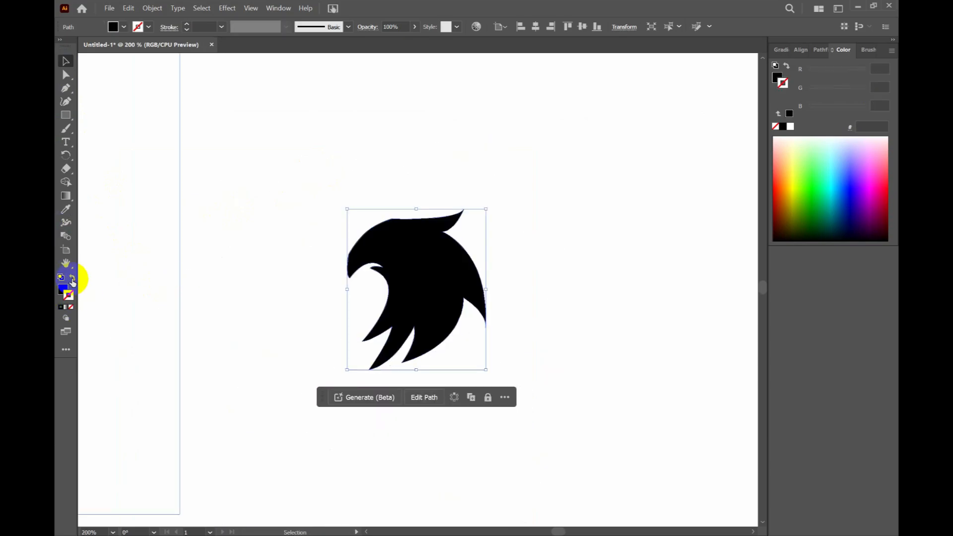
{"action": "left_click", "coordinate": [511, 262]}
{"action": "left_click_drag", "start_coordinate": [430, 295], "coordinate": [599, 267]}
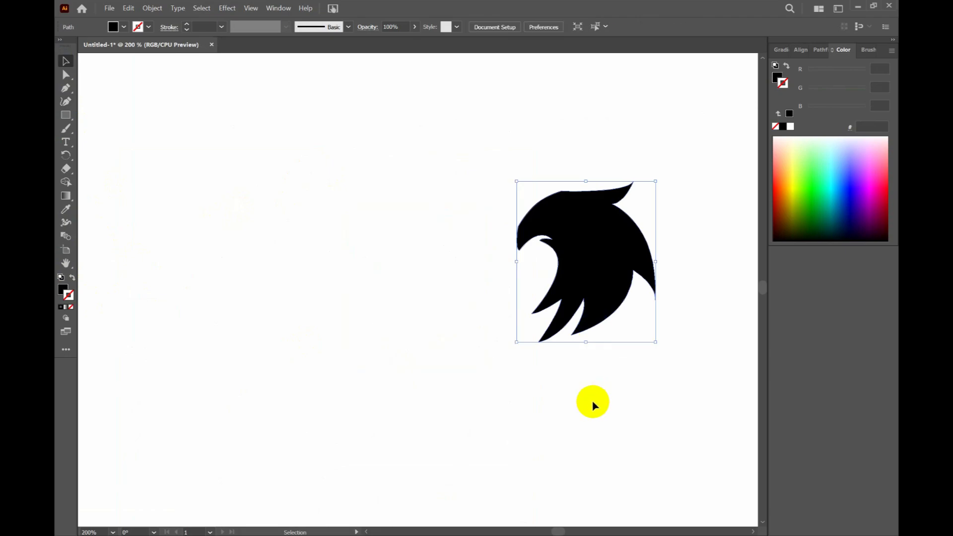
Step: Move the reference logo image across the artboard so that it sits right next to the traced eagle
{"action": "left_click", "coordinate": [593, 408]}
{"action": "scroll", "coordinate": [592, 407], "scroll_direction": "down", "scroll_amount": 4}
{"action": "scroll", "coordinate": [593, 407], "scroll_direction": "down", "scroll_amount": 1}
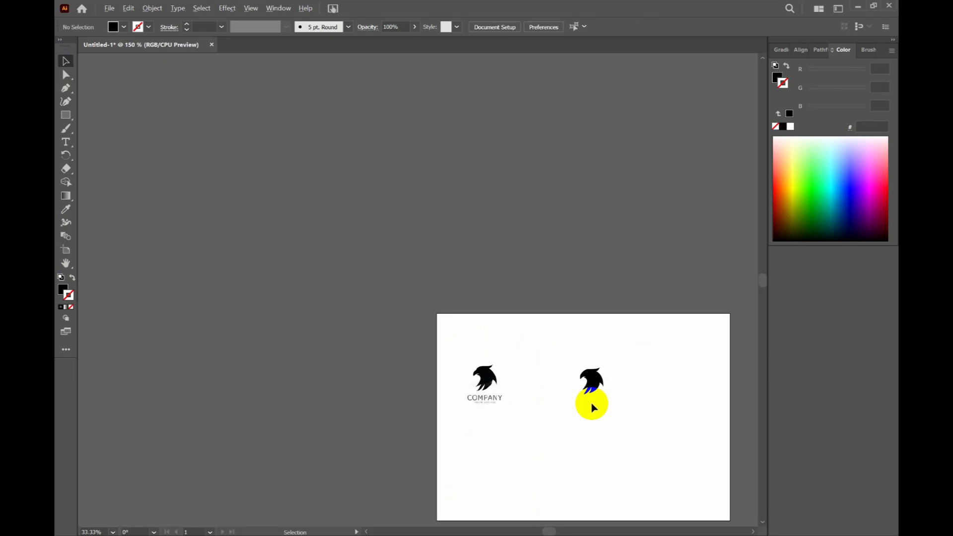
{"action": "scroll", "coordinate": [593, 407], "scroll_direction": "up", "scroll_amount": 4}
{"action": "scroll", "coordinate": [615, 358], "scroll_direction": "right", "scroll_amount": 2}
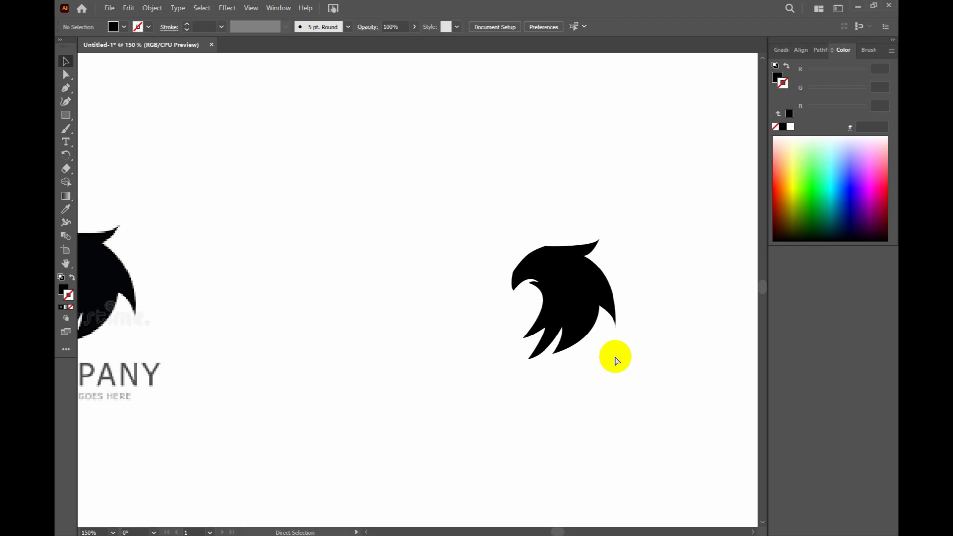
{"action": "scroll", "coordinate": [615, 357], "scroll_direction": "right", "scroll_amount": 1}
{"action": "scroll", "coordinate": [615, 357], "scroll_direction": "right", "scroll_amount": 2}
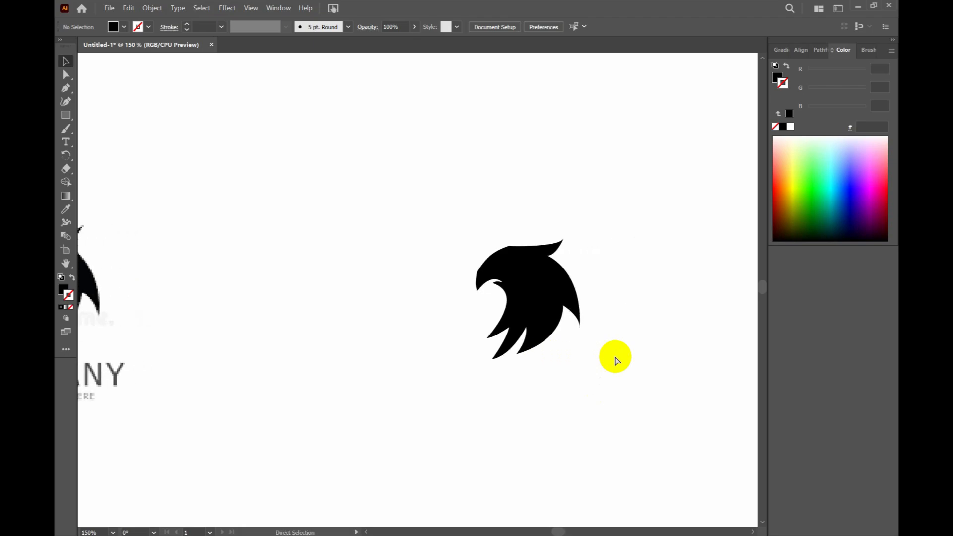
{"action": "scroll", "coordinate": [583, 340], "scroll_direction": "left", "scroll_amount": 2}
{"action": "mouse_move", "coordinate": [155, 294]}
{"action": "left_mouse_down"}
{"action": "mouse_move", "coordinate": [384, 301]}
{"action": "mouse_move", "coordinate": [547, 282]}
{"action": "left_mouse_up"}
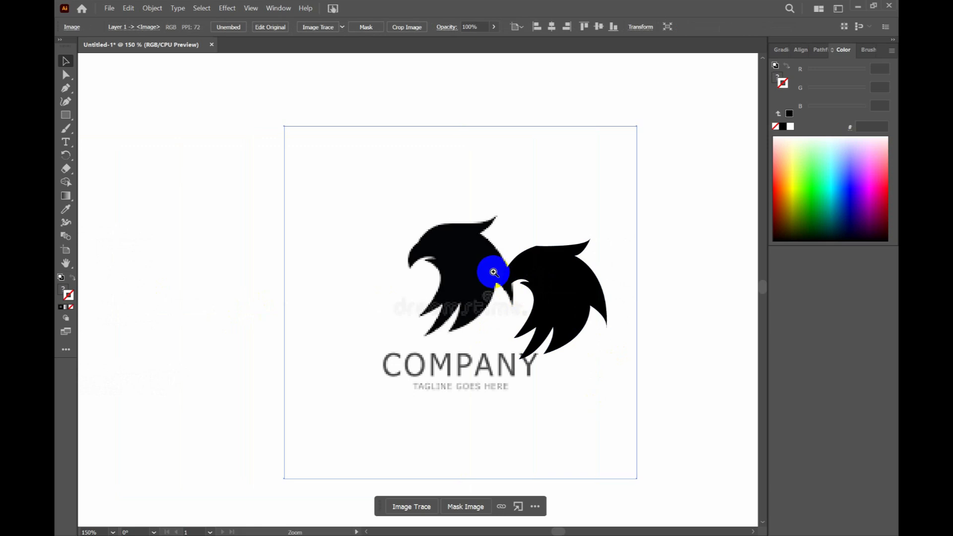
Step: Select the traced eagle and move it up beside the reference eagle's head for a close comparison
{"action": "key", "text": "ctrl+space"}
{"action": "left_click_drag", "start_coordinate": [472, 188], "coordinate": [550, 288]}
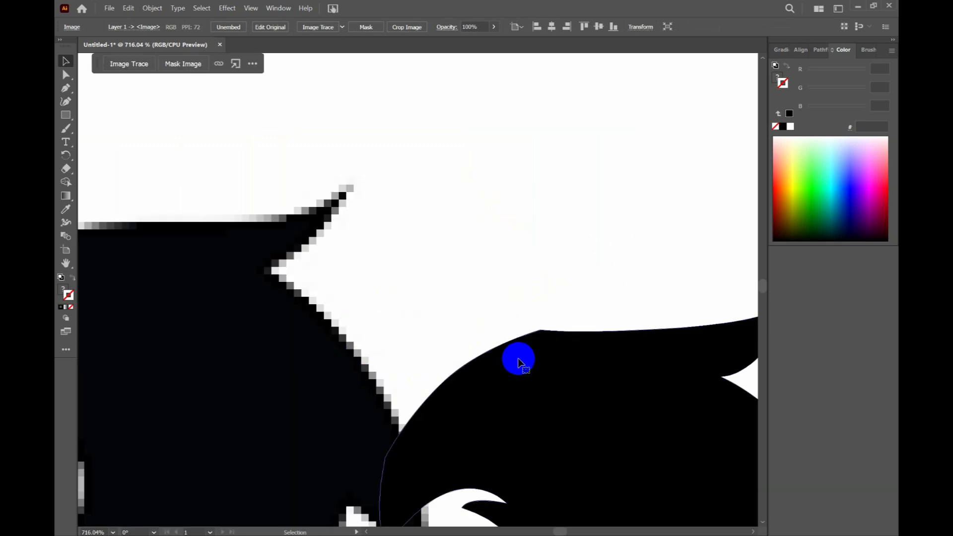
{"action": "left_click", "coordinate": [517, 362]}
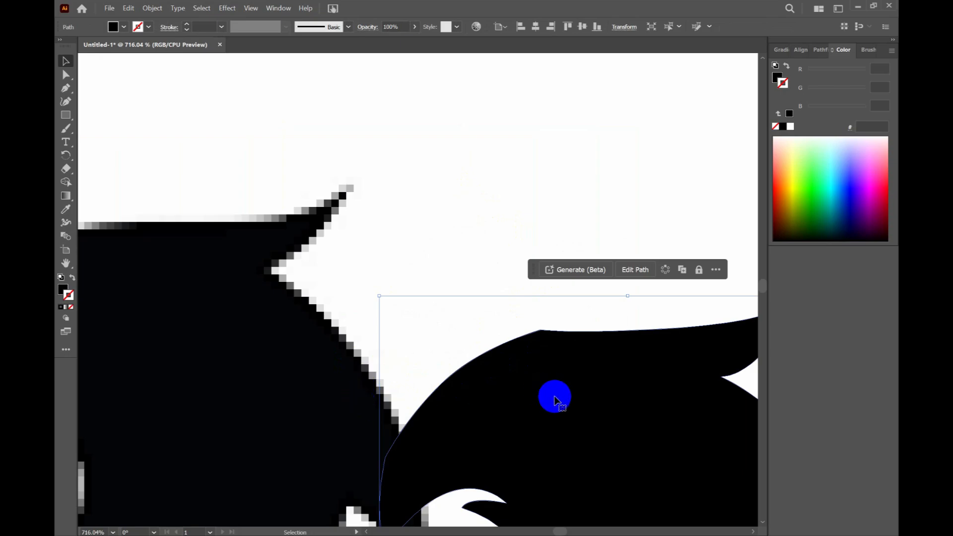
{"action": "left_click_drag", "start_coordinate": [555, 397], "coordinate": [507, 187]}
Step: Examine the edges of the traced vector eagle at very high magnification and compare them with the reference image's edges
{"action": "left_click_drag", "start_coordinate": [415, 279], "coordinate": [437, 356]}
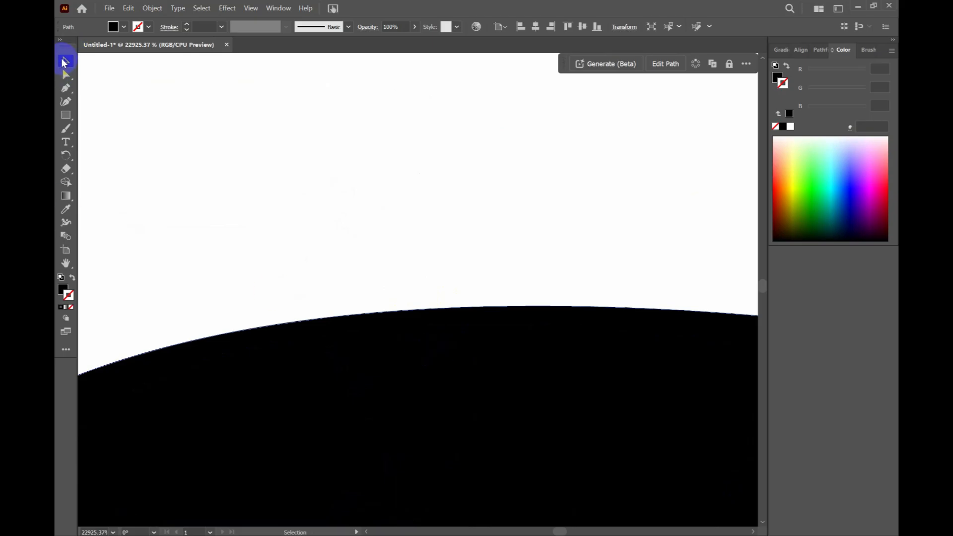
{"action": "left_click", "coordinate": [184, 171]}
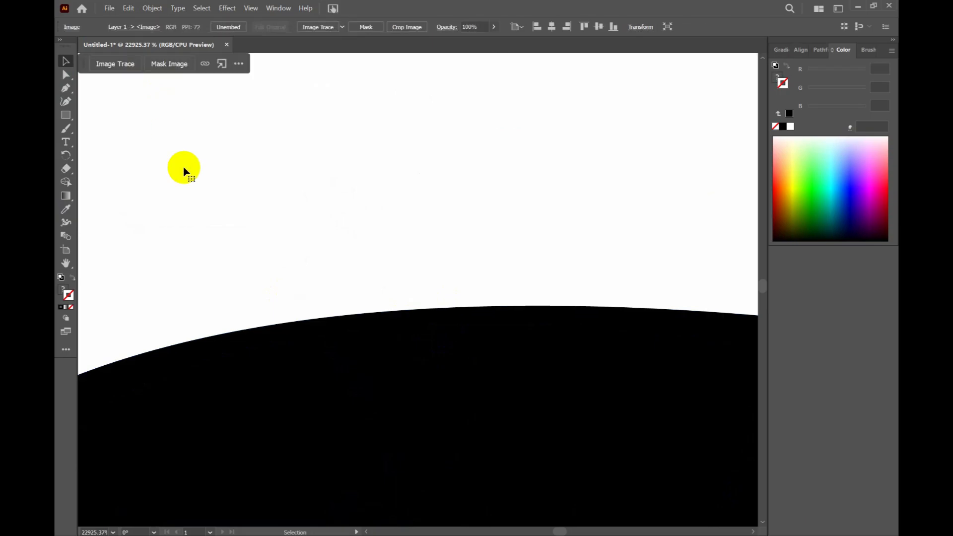
{"action": "key", "text": "ctrl+equal"}
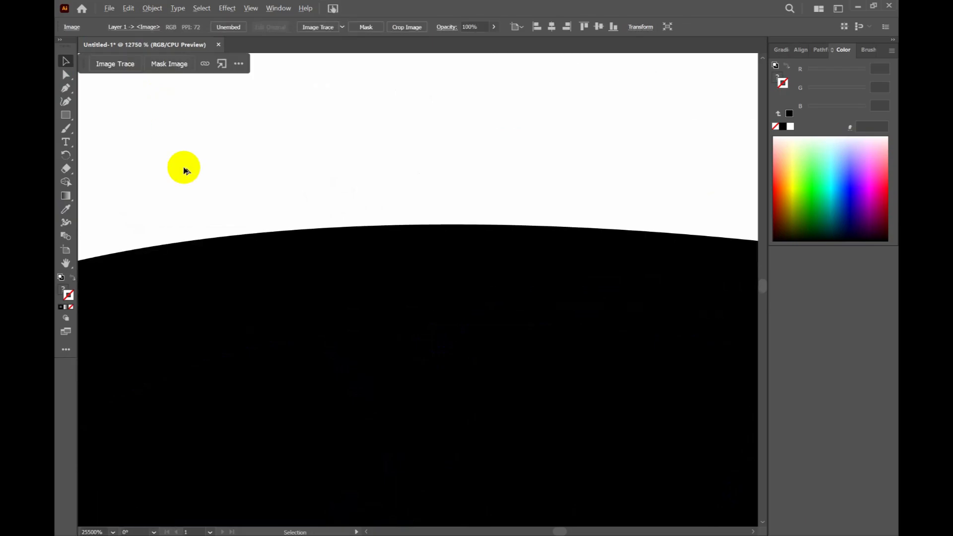
{"action": "key", "text": "ctrl+minus"}
{"action": "key", "text": "ctrl+minus"}
{"action": "key", "text": "ctrl+minus"}
{"action": "key", "text": "ctrl+minus"}
{"action": "key", "text": "ctrl+minus"}
{"action": "key", "text": "ctrl+minus"}
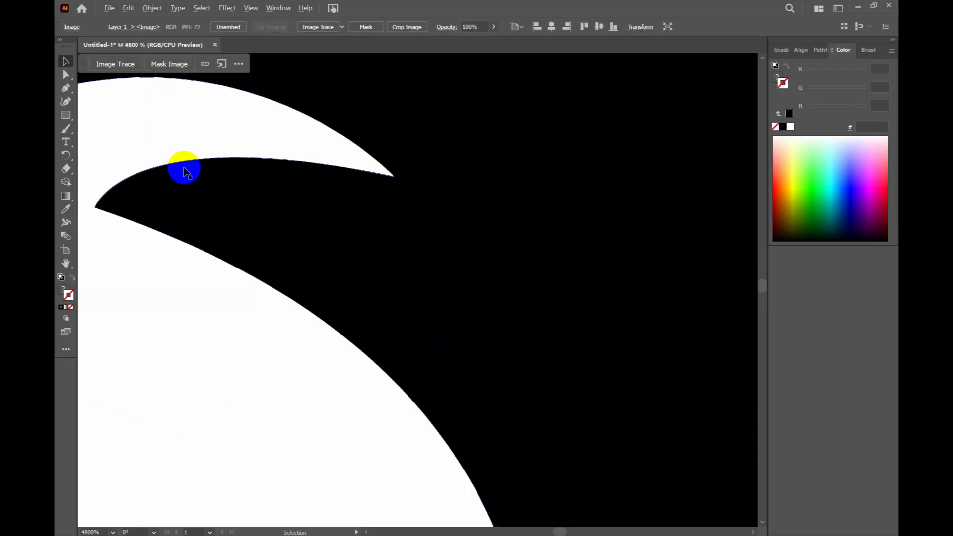
{"action": "key", "text": "ctrl+minus"}
{"action": "key", "text": "ctrl+minus"}
{"action": "key", "text": "ctrl+minus"}
{"action": "key", "text": "ctrl+minus"}
{"action": "key", "text": "ctrl+minus"}
{"action": "key", "text": "ctrl+minus"}
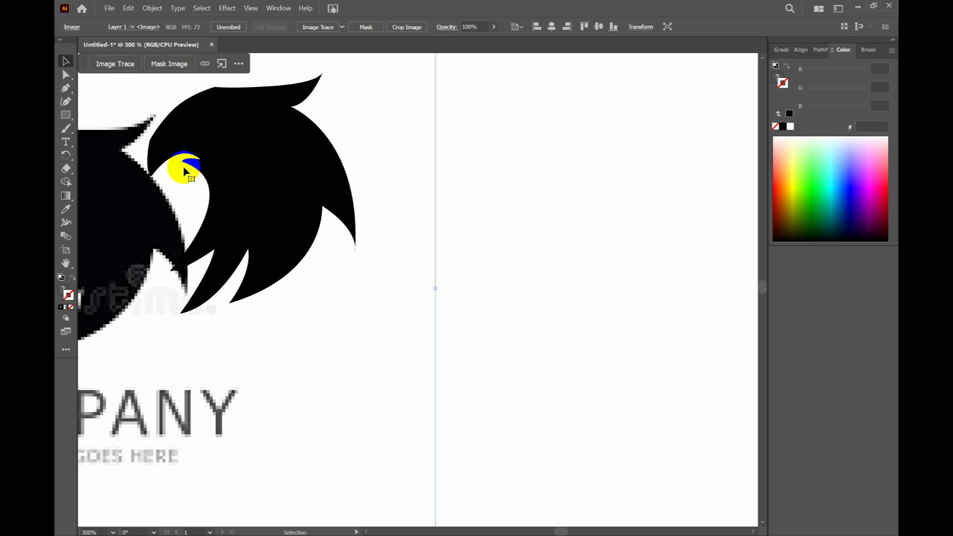
{"action": "scroll", "coordinate": [184, 171], "scroll_direction": "left", "scroll_amount": 5}
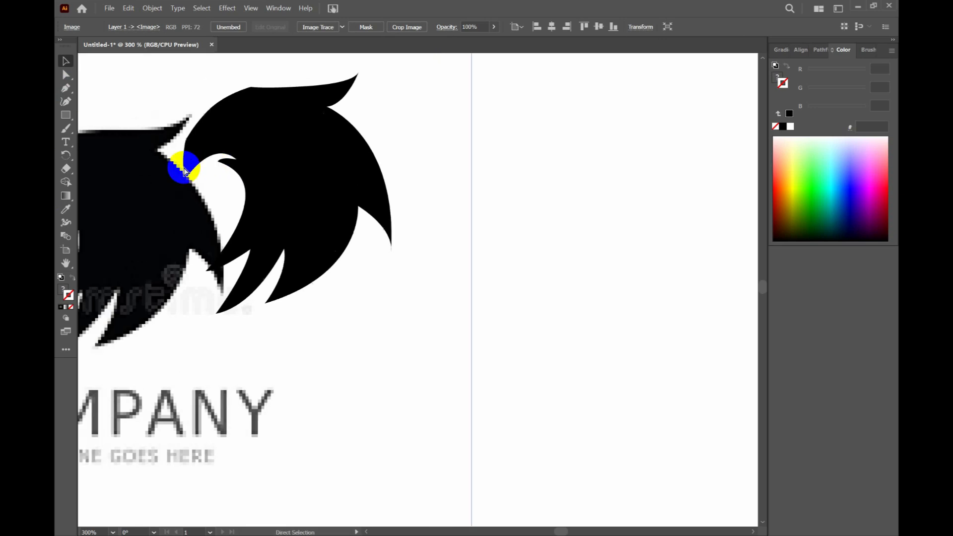
{"action": "scroll", "coordinate": [184, 168], "scroll_direction": "left", "scroll_amount": 10}
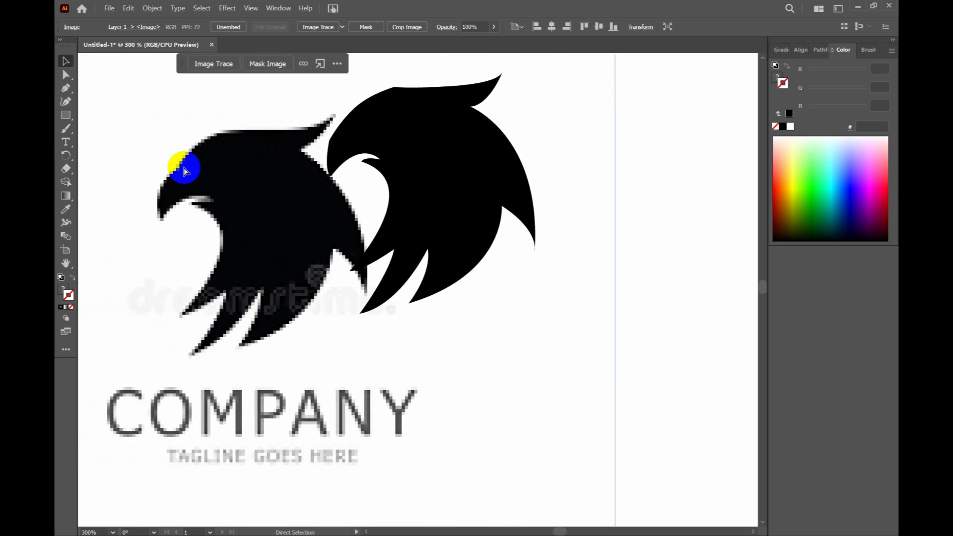
Step: Delete the traced eagle and the reference logo image from the artboard
{"action": "left_click_drag", "start_coordinate": [498, 177], "coordinate": [586, 255]}
{"action": "key", "text": "Delete"}
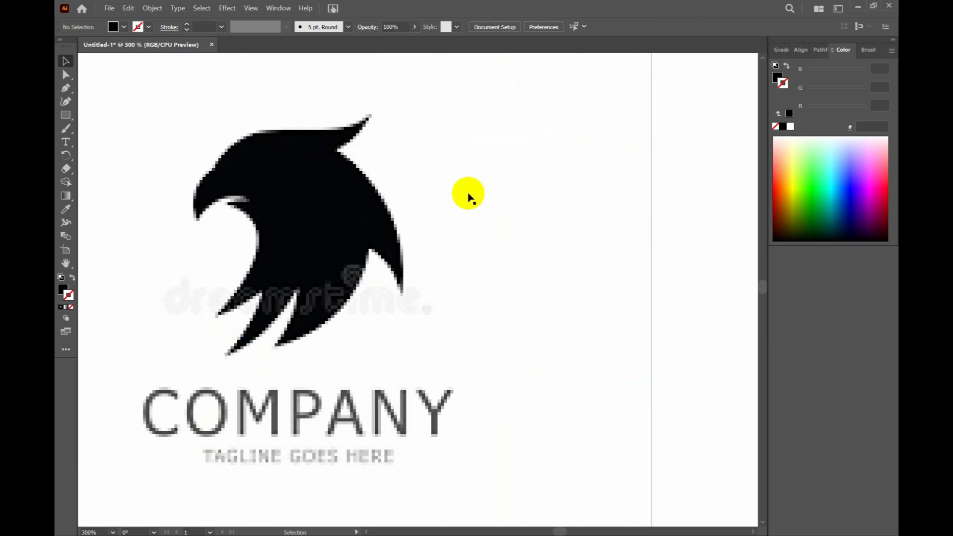
{"action": "left_click", "coordinate": [290, 205]}
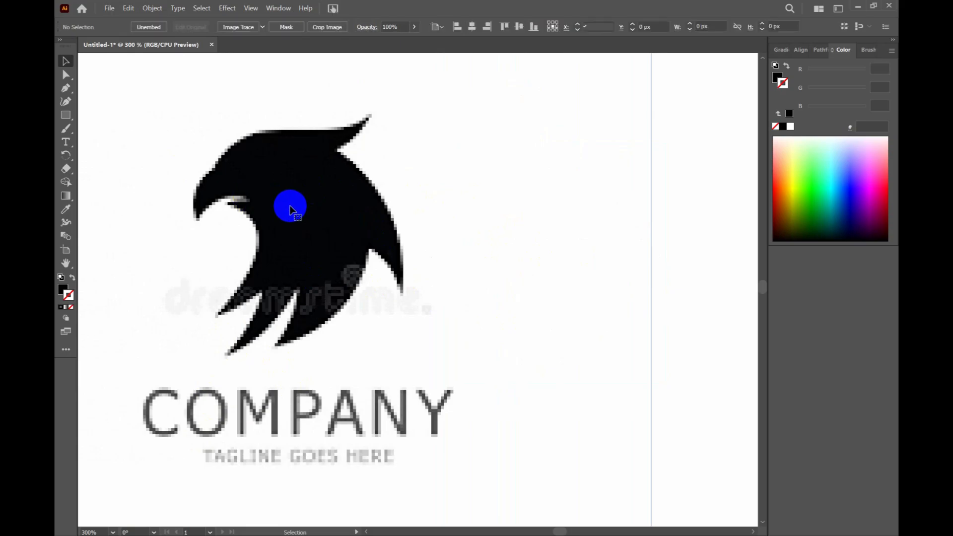
{"action": "key", "text": "Delete"}
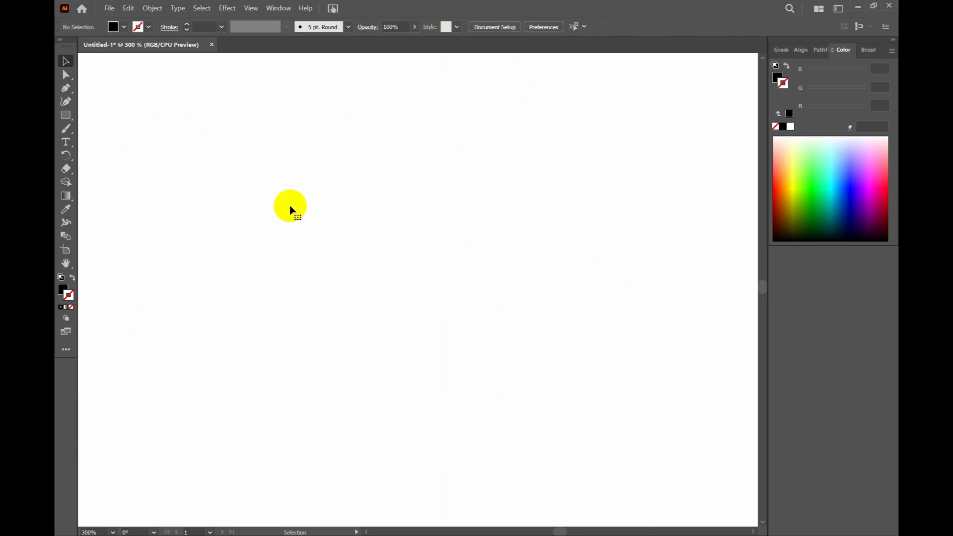
Step: Place a new point text object with the Type tool on the empty artboard and select all its placeholder text
{"action": "left_click", "coordinate": [69, 116]}
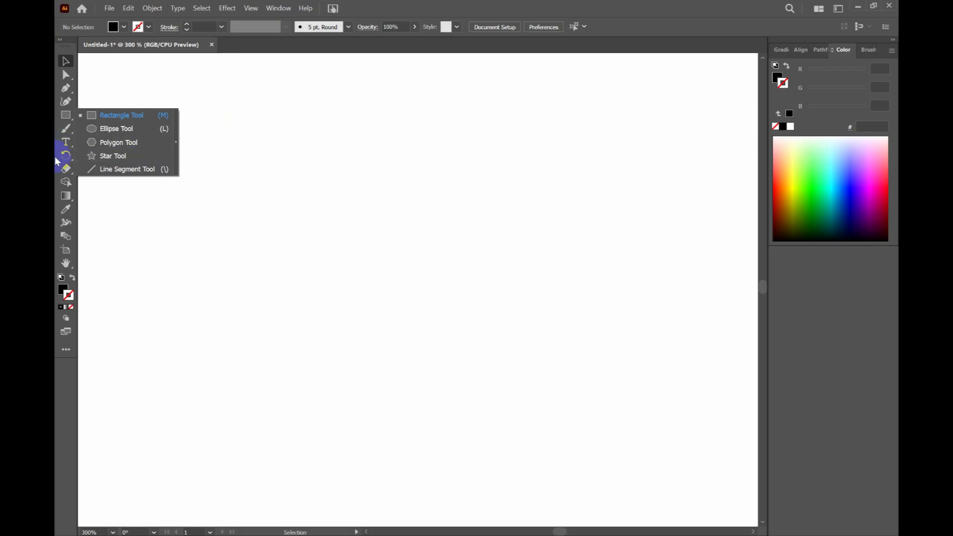
{"action": "left_click", "coordinate": [65, 147]}
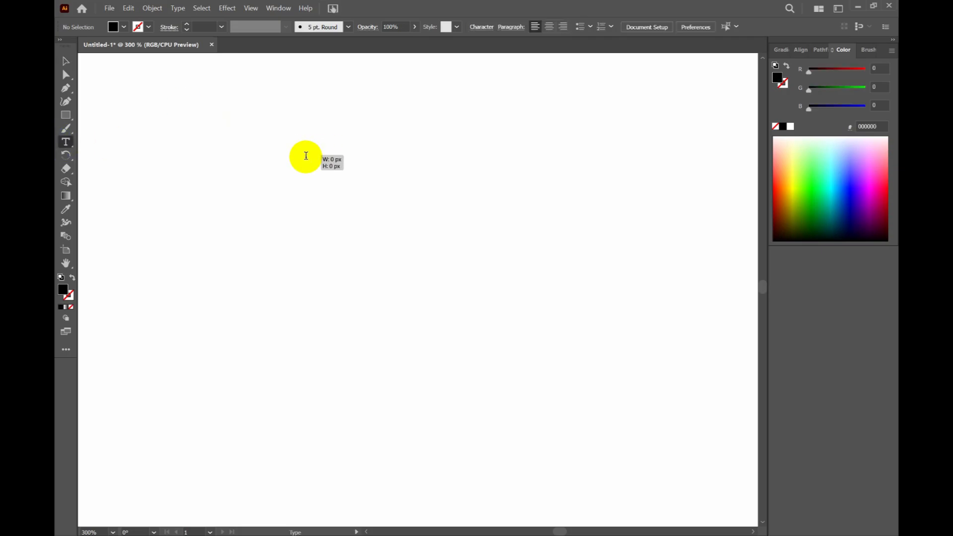
{"action": "left_click", "coordinate": [305, 155]}
{"action": "left_click", "coordinate": [65, 60]}
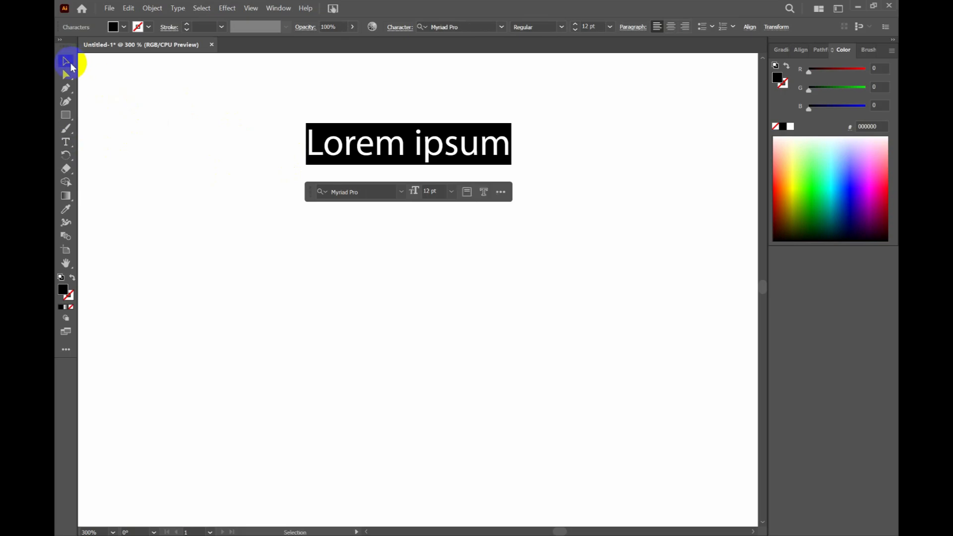
{"action": "double_click", "coordinate": [357, 146]}
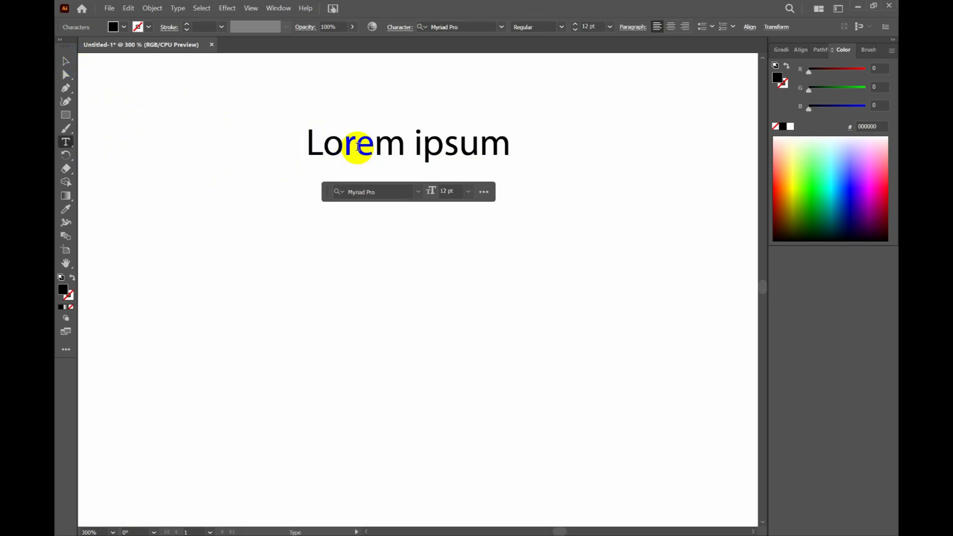
{"action": "key", "text": "ctrl+a"}
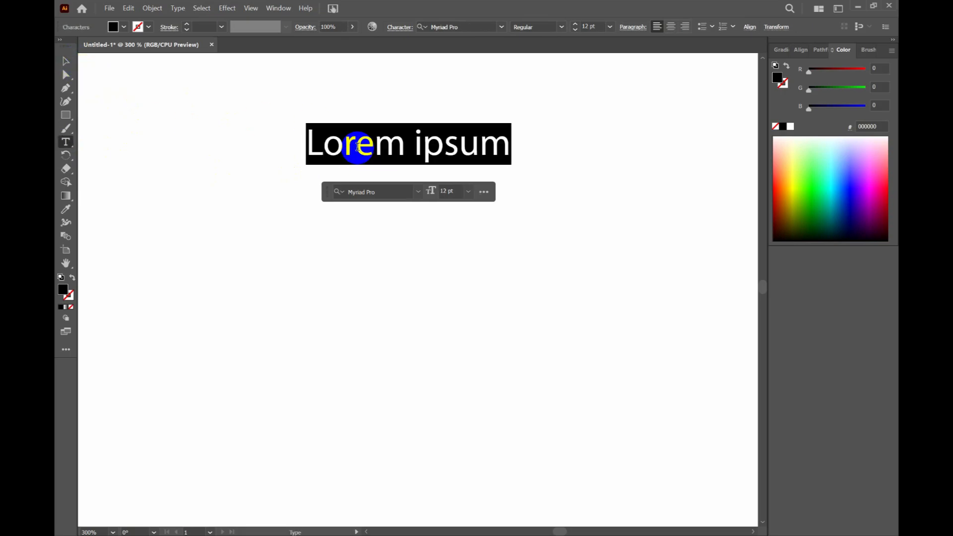
{"action": "type", "text": "jfdskhfsdf"}
{"action": "key", "text": "BackSpace"}
{"action": "key", "text": "BackSpace"}
{"action": "key", "text": "BackSpace"}
{"action": "key", "text": "BackSpace"}
{"action": "key", "text": "BackSpace"}
{"action": "key", "text": "BackSpace"}
{"action": "key", "text": "BackSpace"}
{"action": "key", "text": "BackSpace"}
{"action": "key", "text": "BackSpace"}
{"action": "key", "text": "BackSpace"}
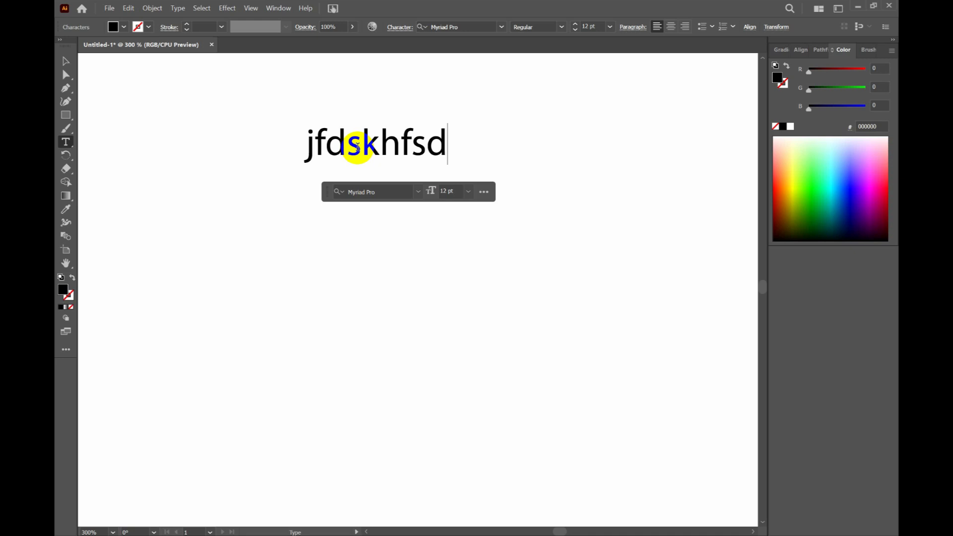
Step: Enter "Uperskill" as the text and set its font family to Cascadia Mono
{"action": "type", "text": "U"}
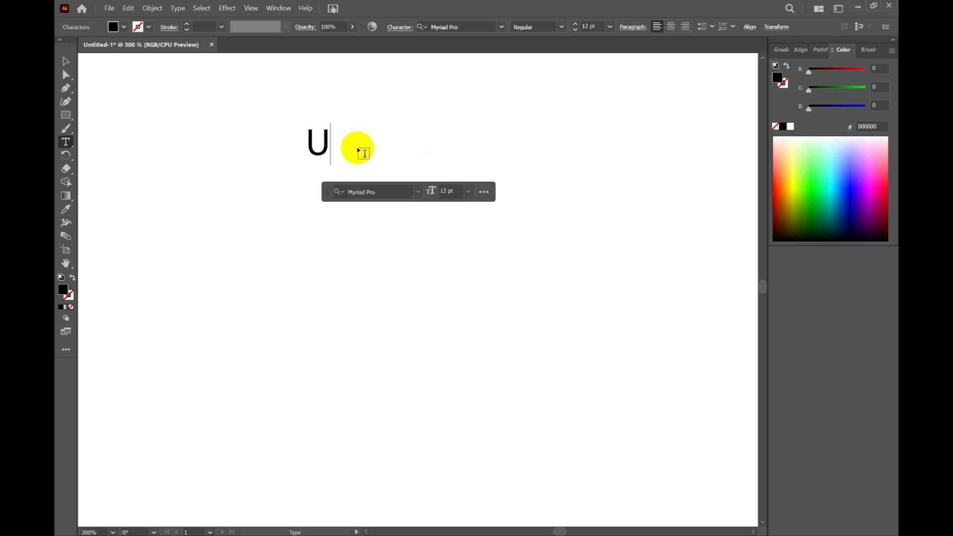
{"action": "type", "text": "perskill"}
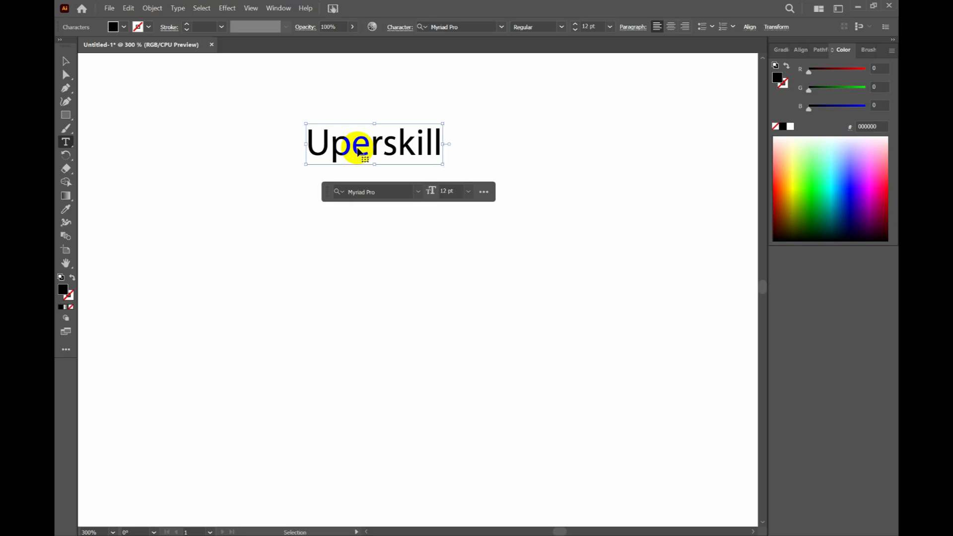
{"action": "double_click", "coordinate": [361, 150]}
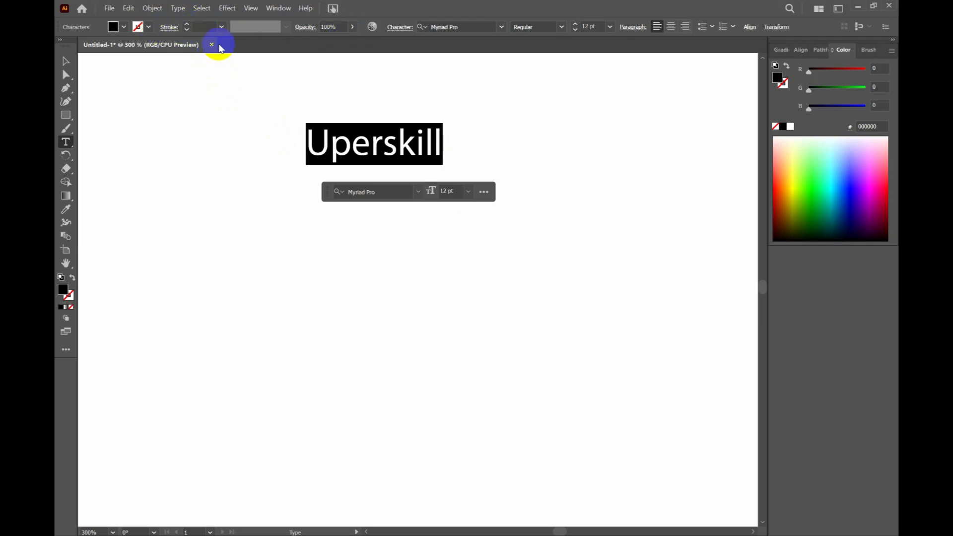
{"action": "left_click", "coordinate": [563, 27]}
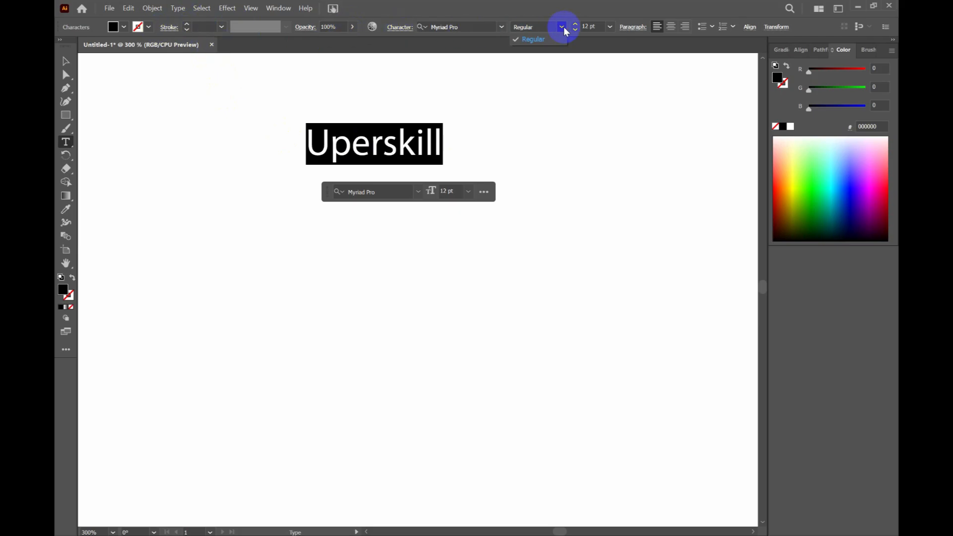
{"action": "left_click", "coordinate": [501, 29]}
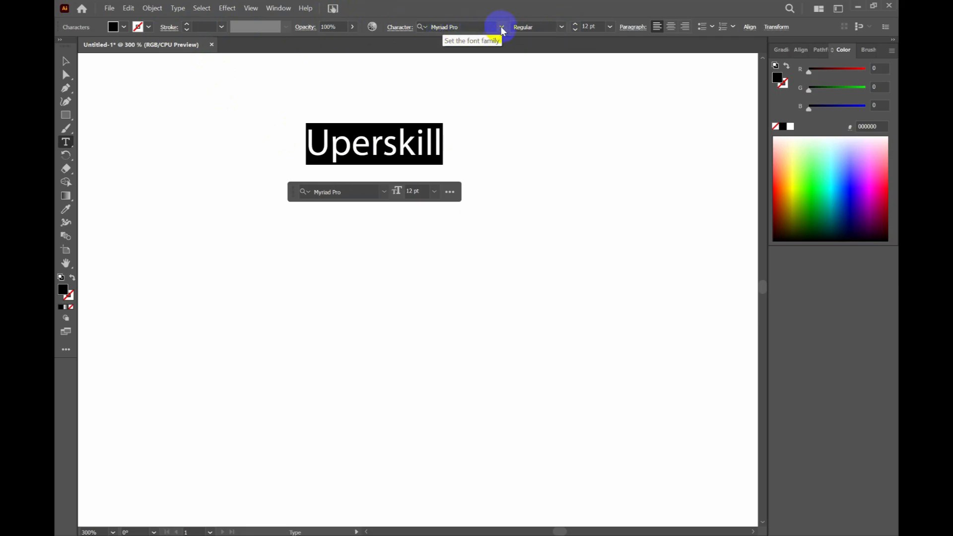
{"action": "left_click", "coordinate": [501, 29]}
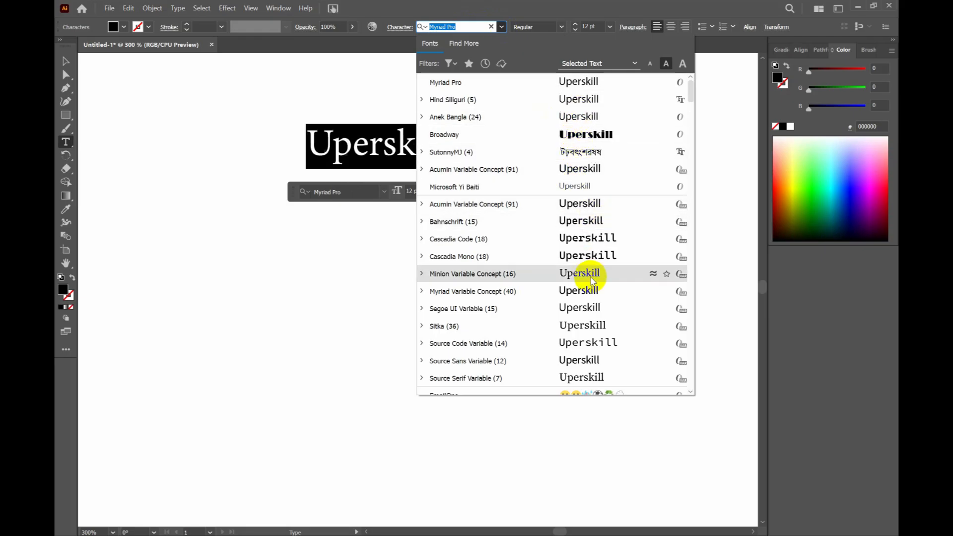
{"action": "left_click", "coordinate": [589, 255]}
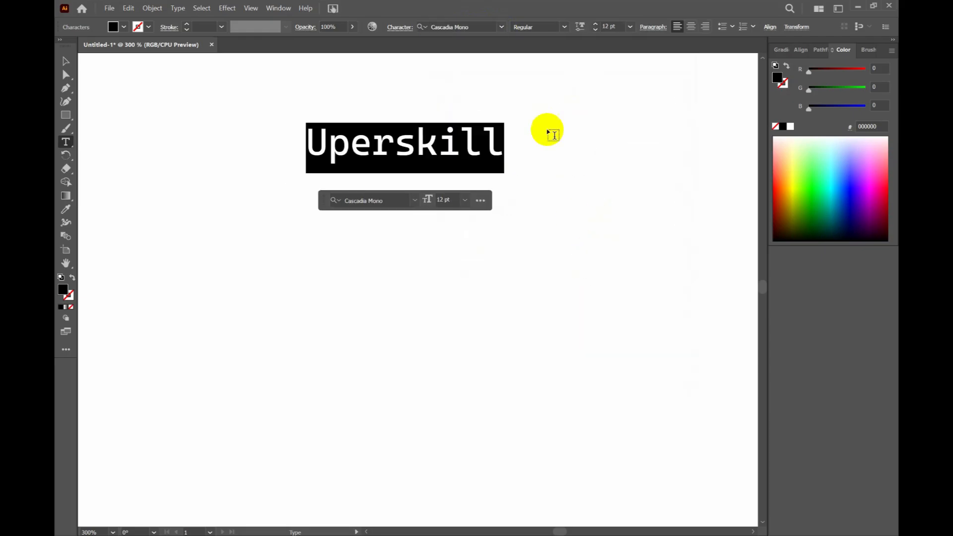
Step: Set the font style of the Uperskill text to Bold, and change it to Bold Italic
{"action": "left_click", "coordinate": [562, 28]}
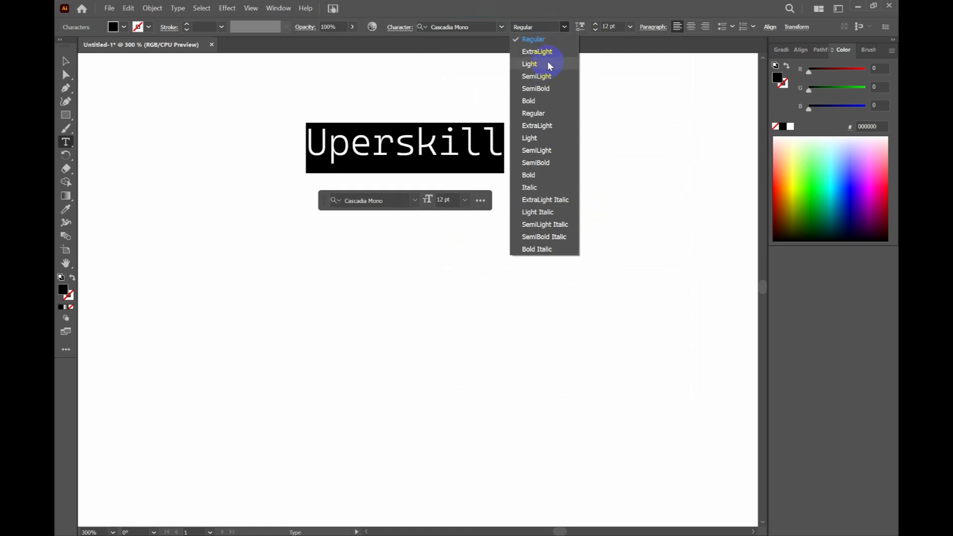
{"action": "left_click", "coordinate": [544, 104]}
{"action": "left_click", "coordinate": [466, 147]}
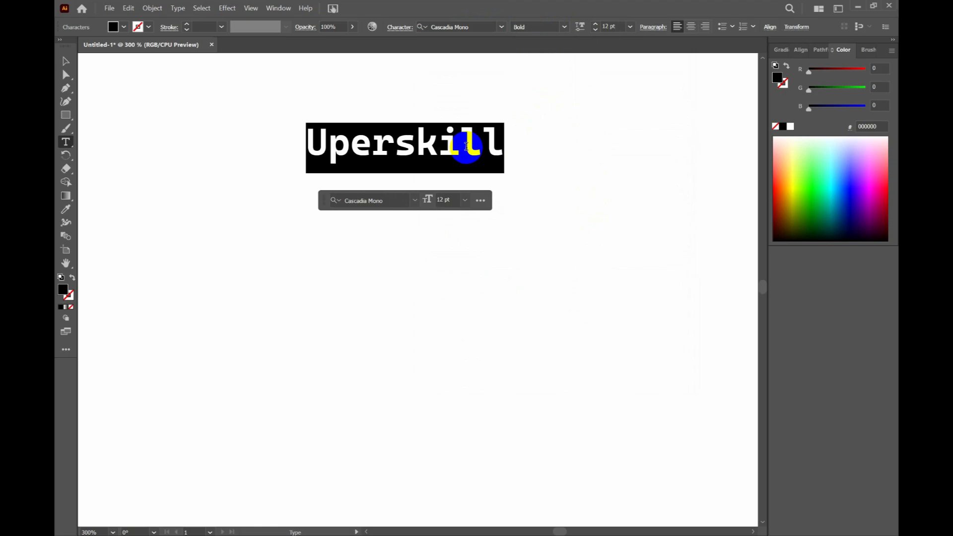
{"action": "left_click", "coordinate": [564, 27]}
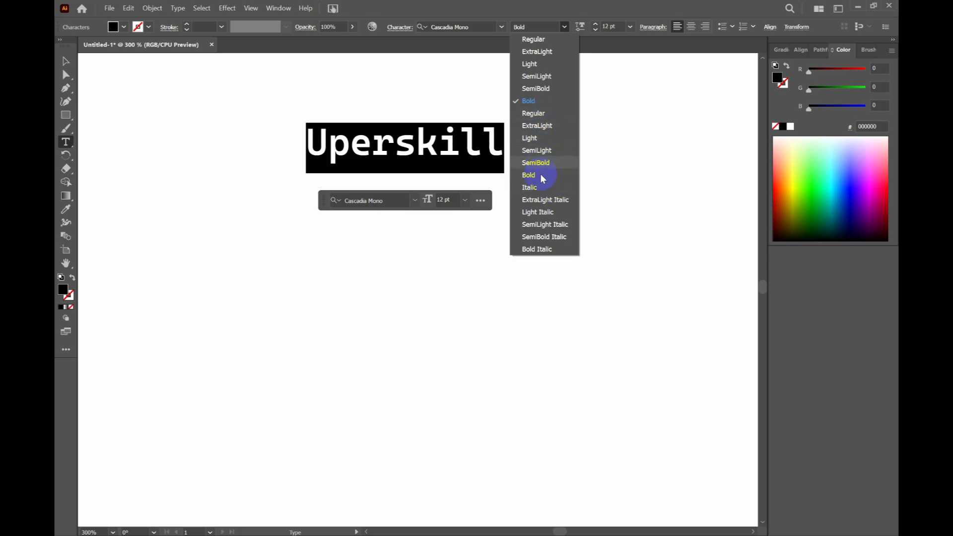
{"action": "left_click", "coordinate": [548, 248]}
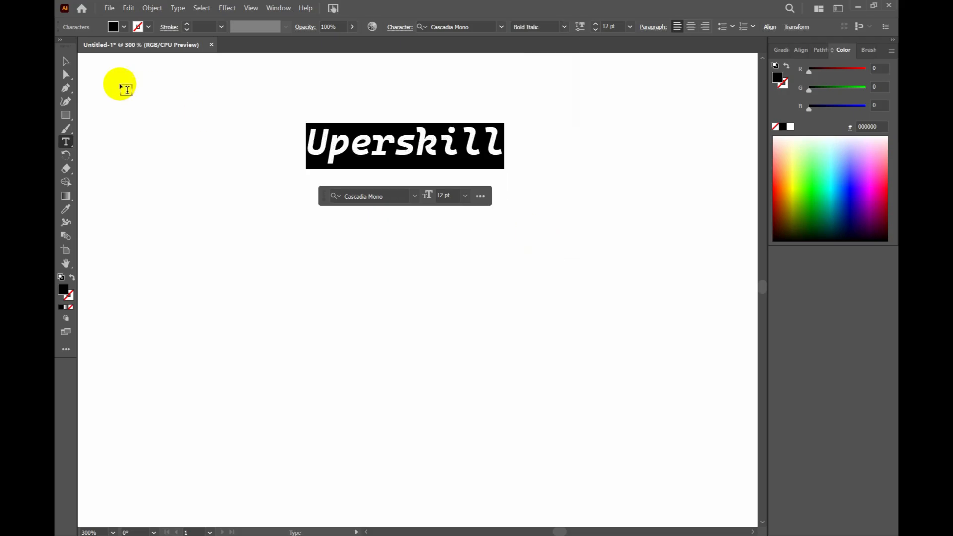
Step: Finish editing the Uperskill text and move it farther down the artboard
{"action": "left_click", "coordinate": [66, 62]}
{"action": "left_click", "coordinate": [187, 184]}
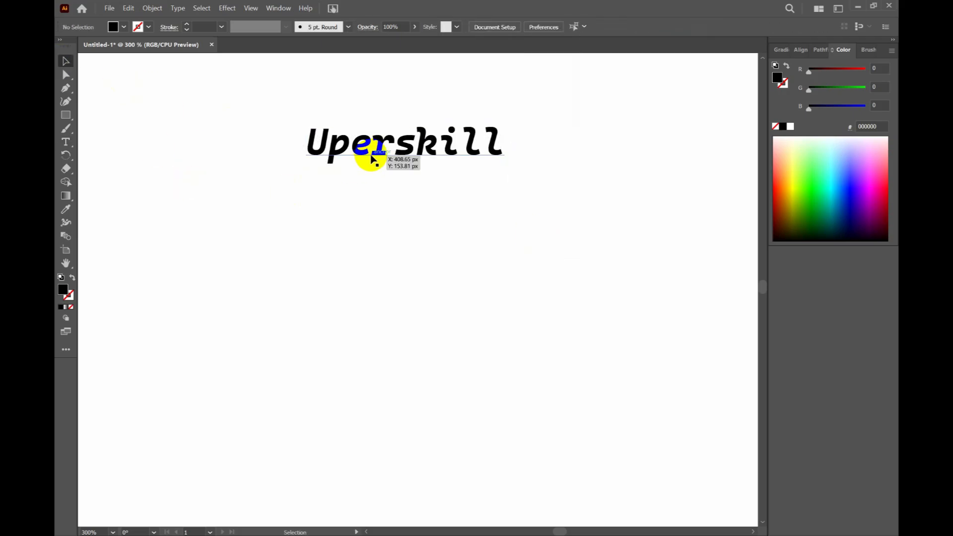
{"action": "left_click_drag", "start_coordinate": [368, 155], "coordinate": [405, 261]}
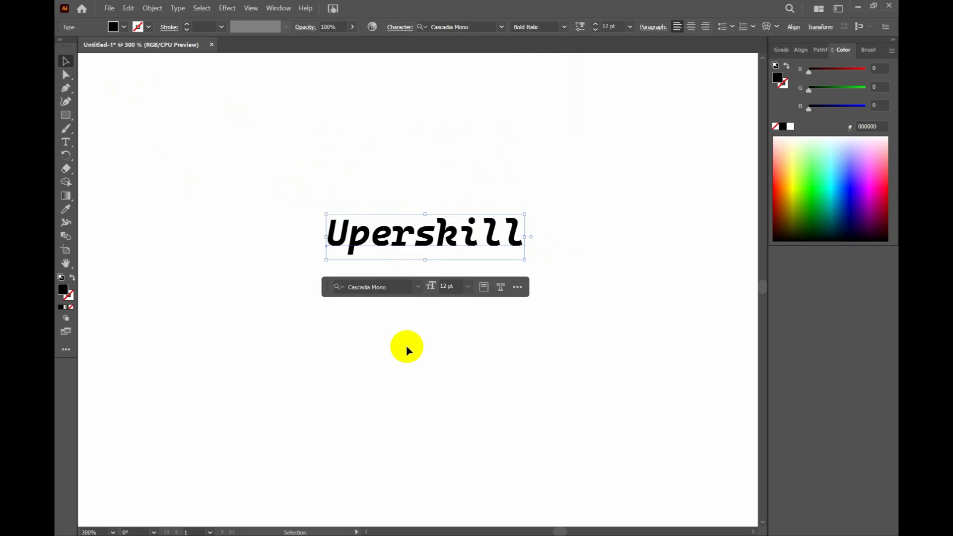
Step: Select the Uperskill text and change its font family to Bahnschrift
{"action": "left_click", "coordinate": [412, 350]}
{"action": "left_click_drag", "start_coordinate": [321, 200], "coordinate": [645, 392]}
{"action": "left_click", "coordinate": [502, 26]}
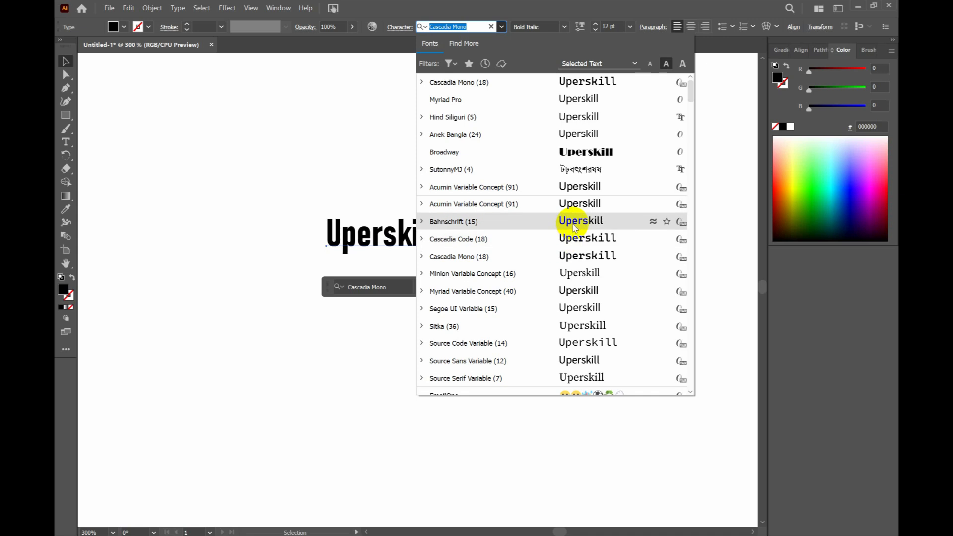
{"action": "left_click", "coordinate": [573, 221]}
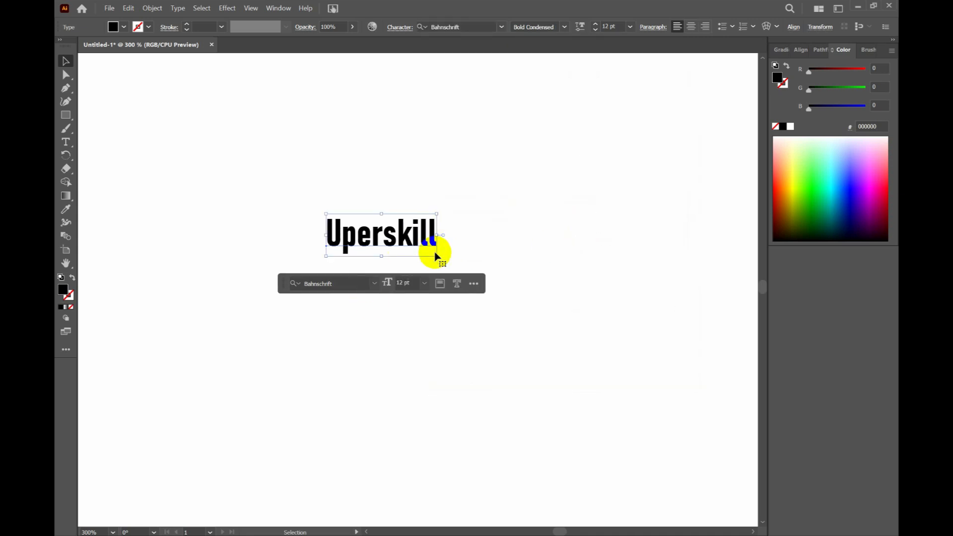
Step: Scale the Uperskill text up to about 67 pt and move it toward the upper left of the view
{"action": "left_click_drag", "start_coordinate": [437, 256], "coordinate": [681, 449]}
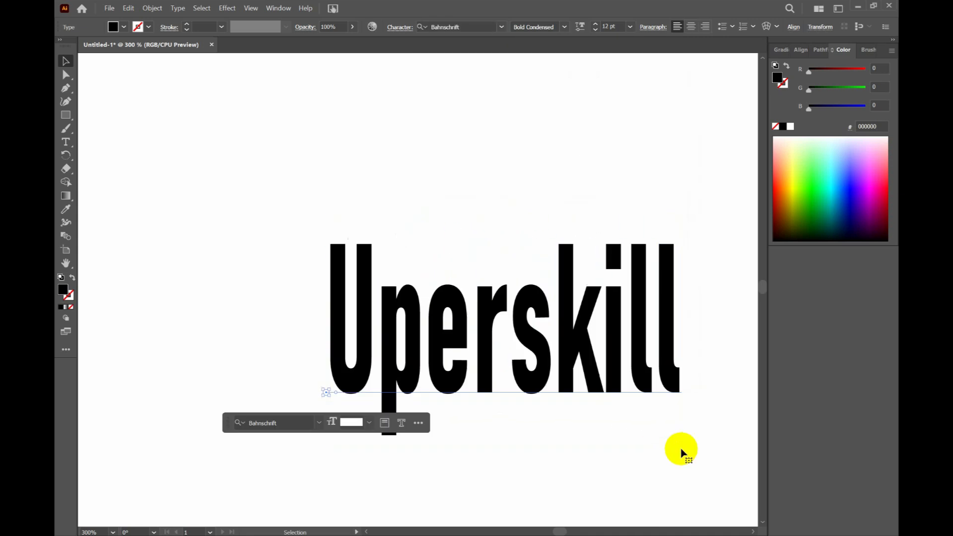
{"action": "left_click_drag", "start_coordinate": [559, 351], "coordinate": [455, 250]}
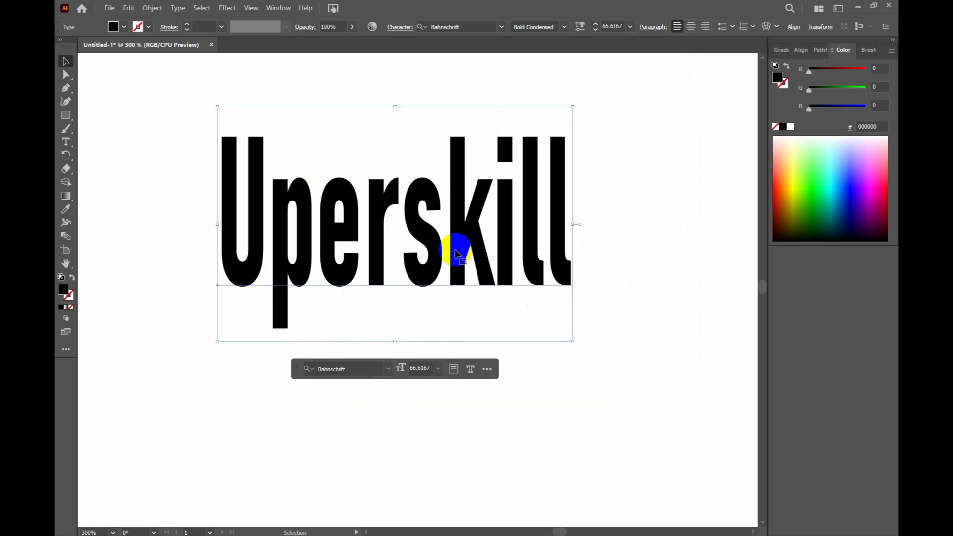
Step: Fill the Uperskill text with the magenta swatch (EC008C) and deselect it
{"action": "left_click", "coordinate": [124, 27]}
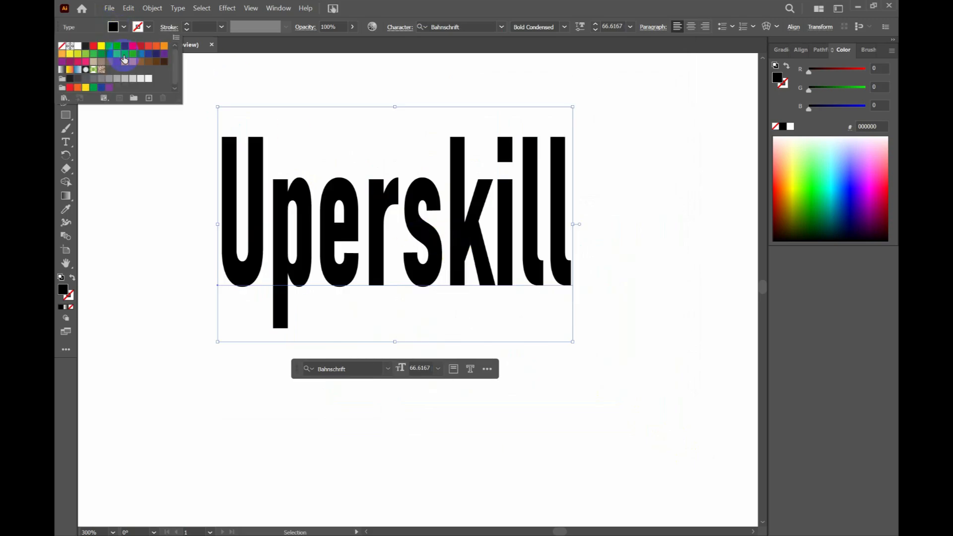
{"action": "left_click", "coordinate": [133, 46]}
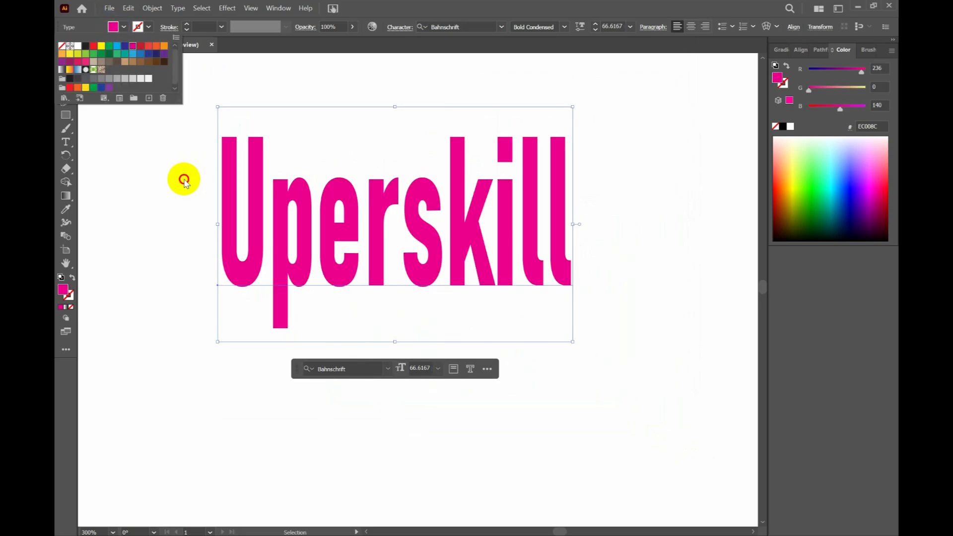
{"action": "left_click", "coordinate": [184, 183]}
{"action": "left_click", "coordinate": [184, 183]}
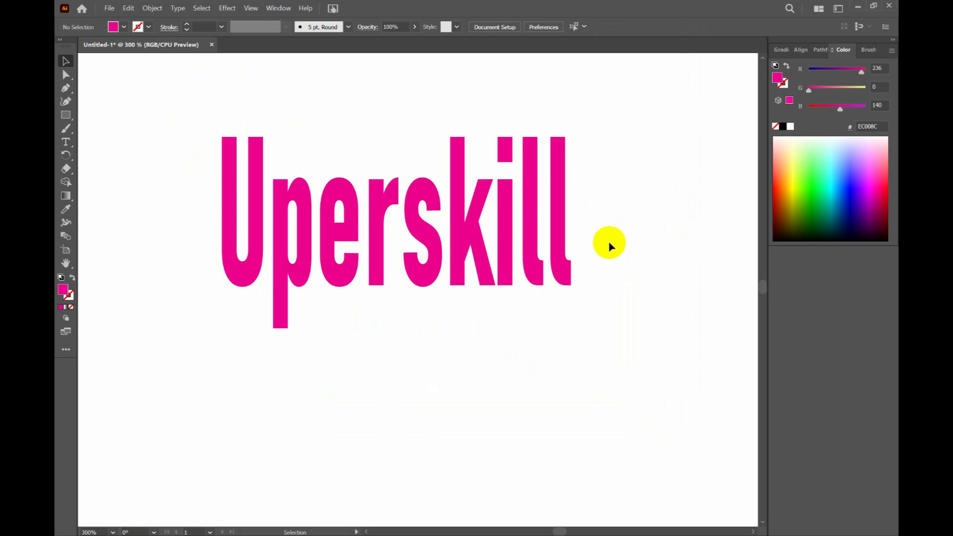
Step: Select the Uperskill text again, show the Character panel and dock it below the Color panel
{"action": "scroll", "coordinate": [610, 245], "scroll_direction": "down", "scroll_amount": 2}
{"action": "scroll", "coordinate": [608, 245], "scroll_direction": "up", "scroll_amount": 2}
{"action": "scroll", "coordinate": [607, 245], "scroll_direction": "down", "scroll_amount": 3}
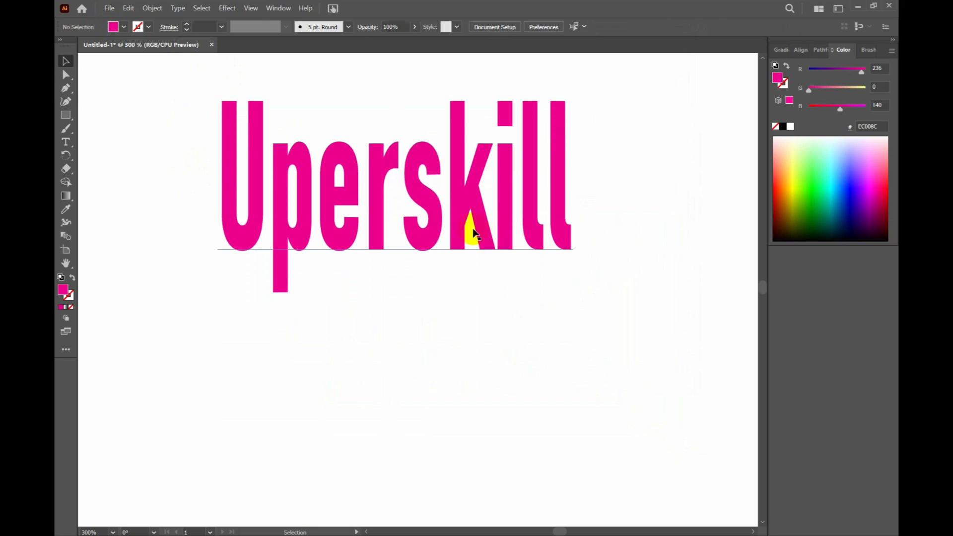
{"action": "left_click", "coordinate": [482, 214]}
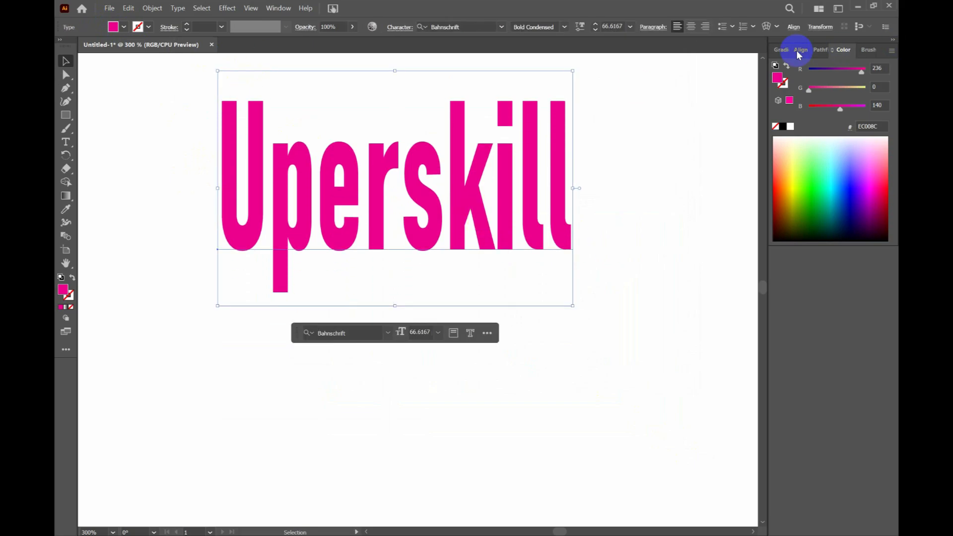
{"action": "left_click", "coordinate": [276, 8]}
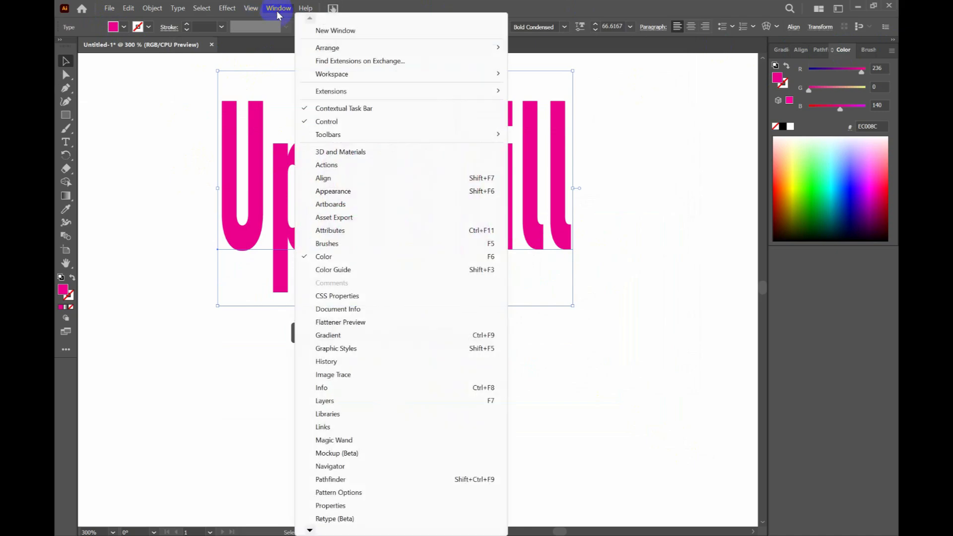
{"action": "mouse_move", "coordinate": [316, 529]}
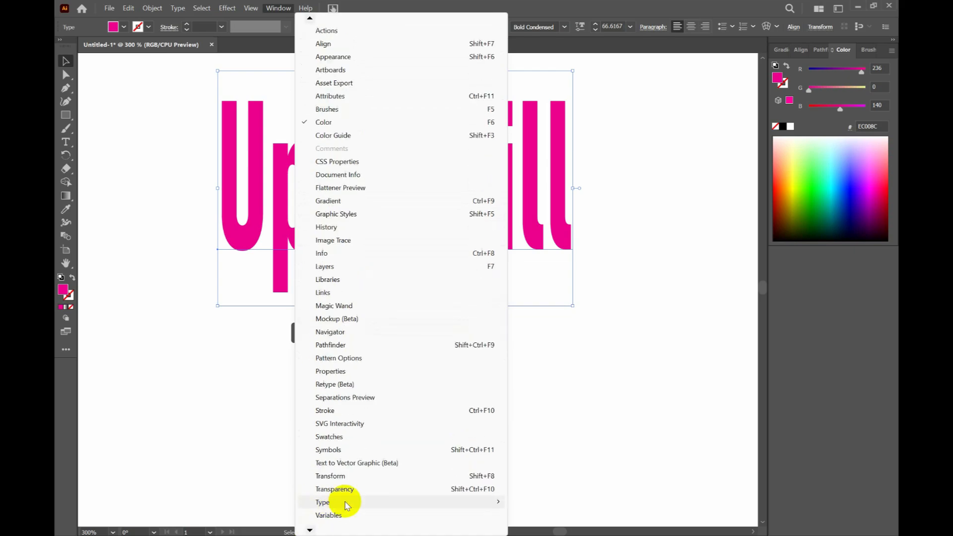
{"action": "mouse_move", "coordinate": [346, 508]}
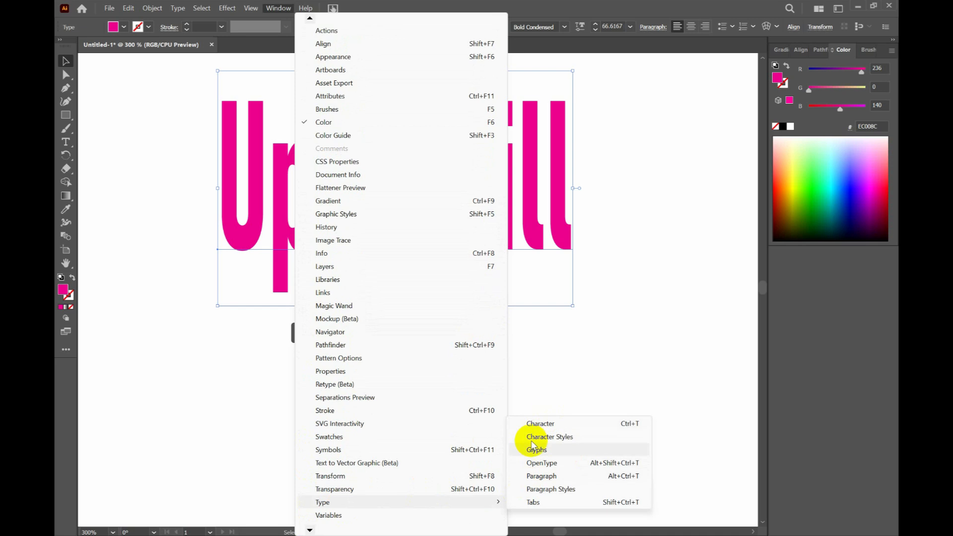
{"action": "mouse_move", "coordinate": [492, 502]}
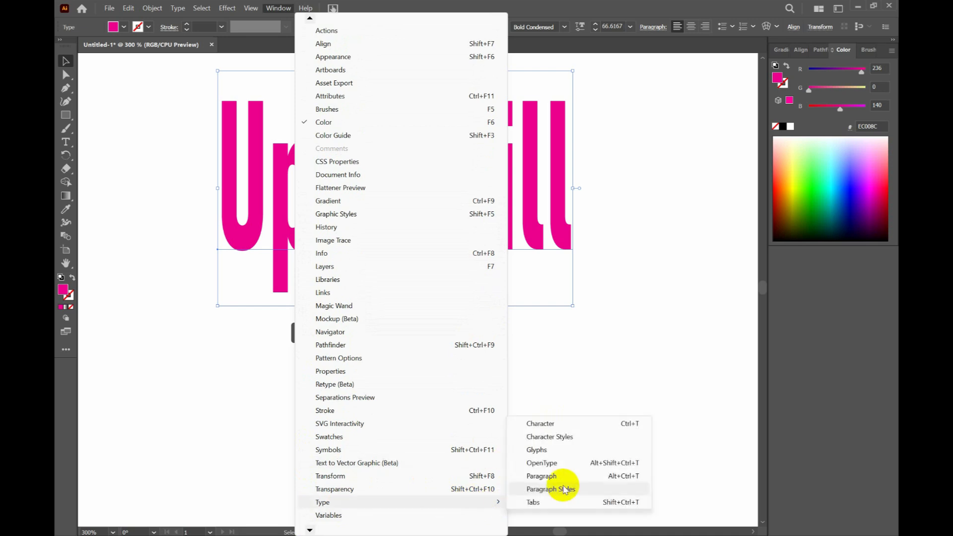
{"action": "left_click", "coordinate": [545, 426]}
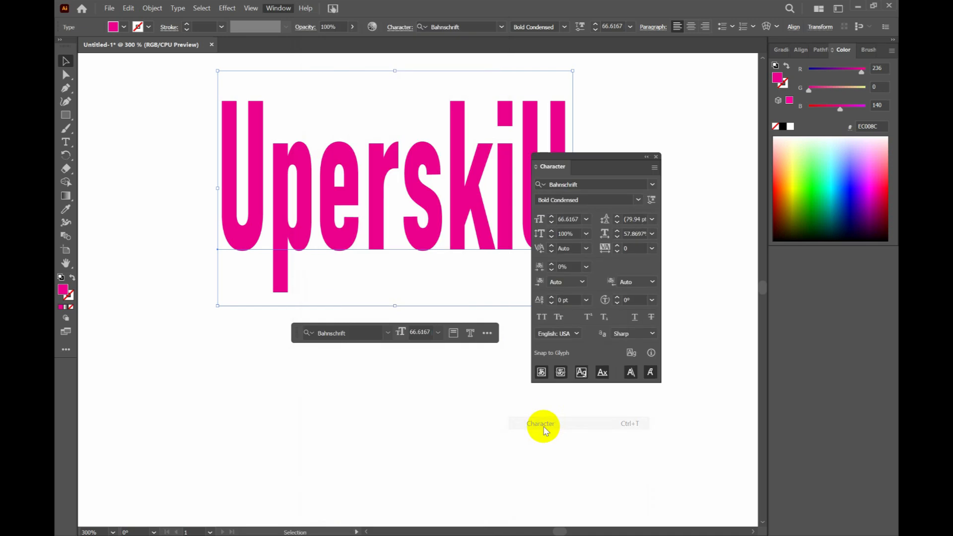
{"action": "left_click_drag", "start_coordinate": [553, 166], "coordinate": [797, 268]}
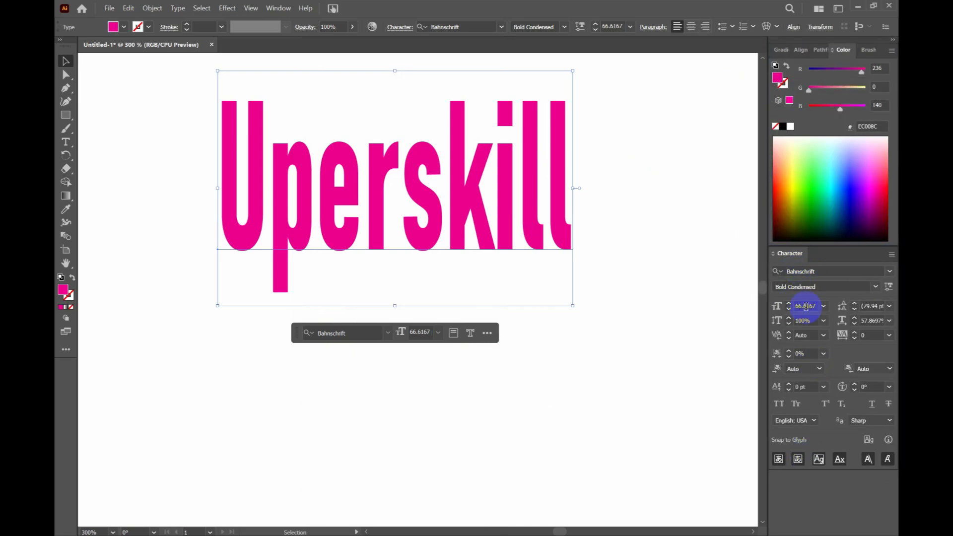
{"action": "left_click", "coordinate": [782, 259]}
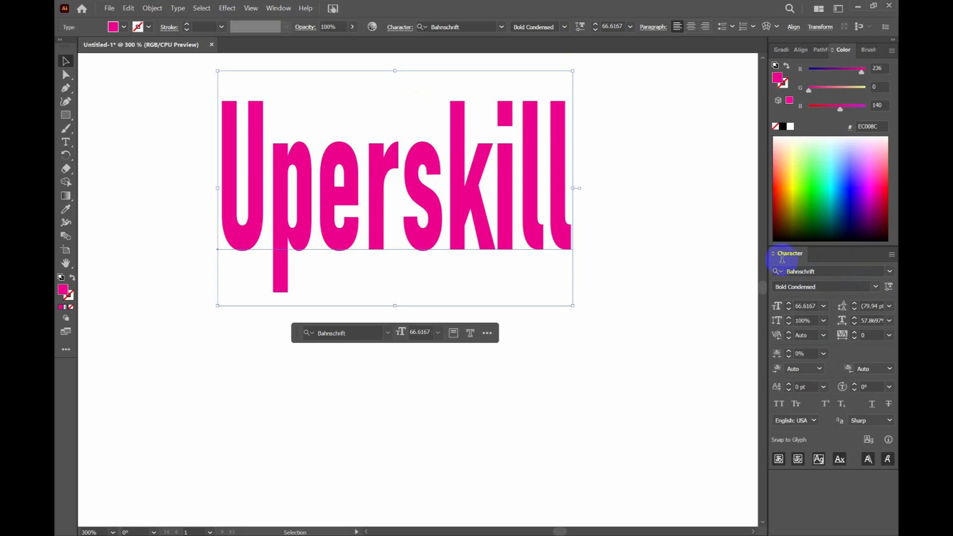
Step: Set the font style of the Uperskill text to SemiBold SemiCondensed and deselect it
{"action": "left_click", "coordinate": [876, 288]}
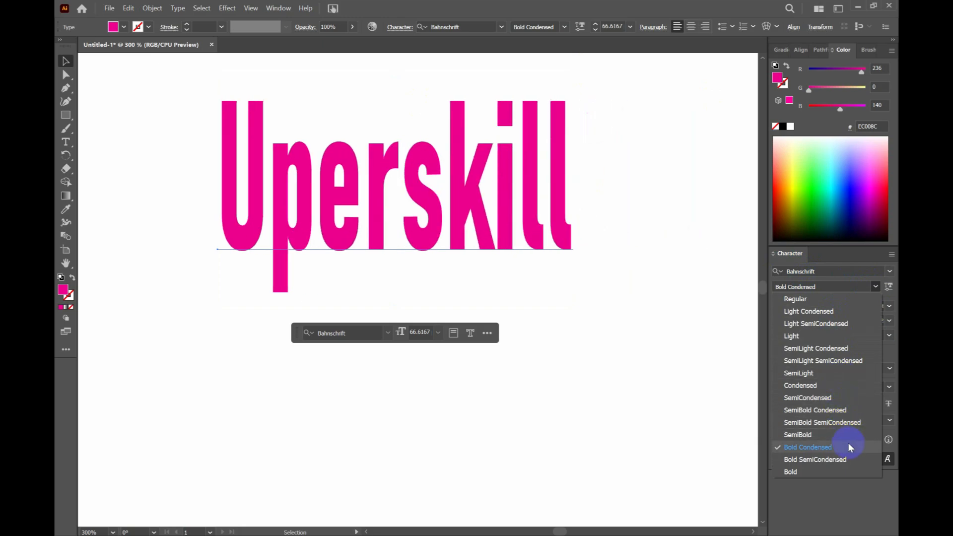
{"action": "left_click", "coordinate": [846, 423]}
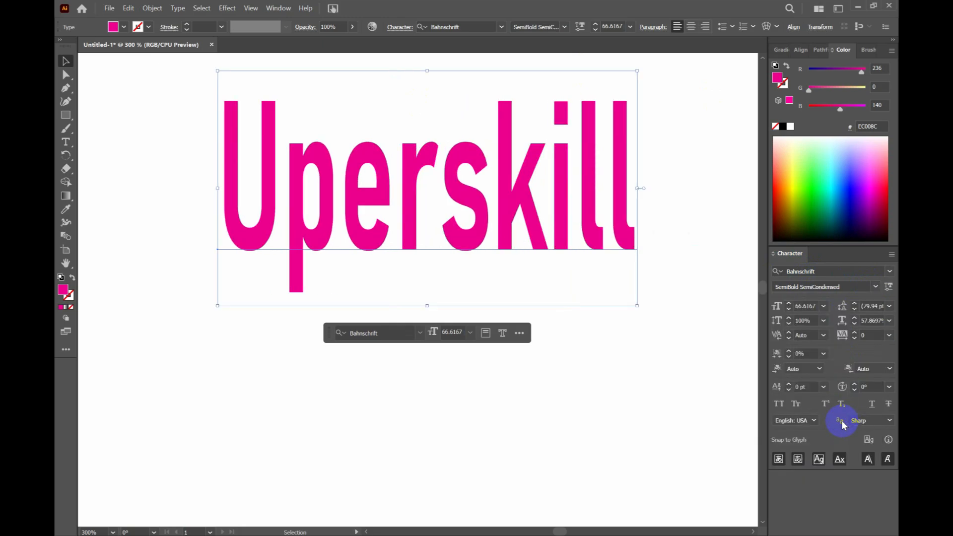
{"action": "left_click", "coordinate": [824, 268]}
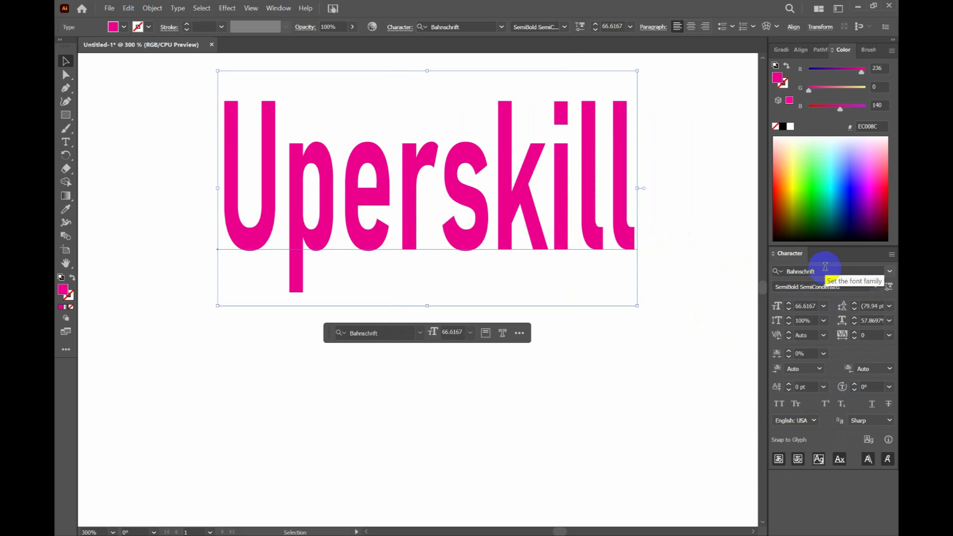
{"action": "left_click", "coordinate": [591, 335]}
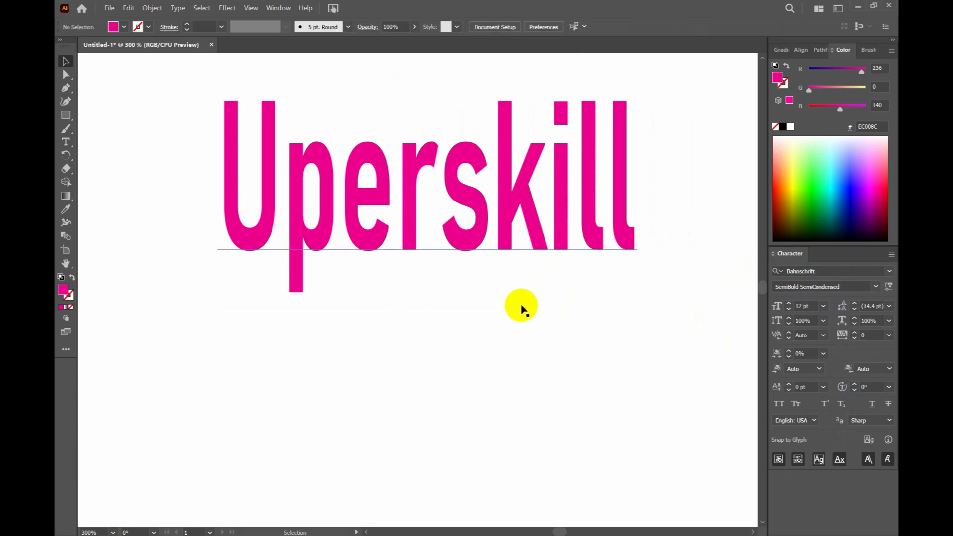
Step: Draw an ellipse about 502 px wide and 424 px high over the artboard's upper-left corner, without creating a second one
{"action": "scroll", "coordinate": [522, 308], "scroll_direction": "down", "scroll_amount": 4}
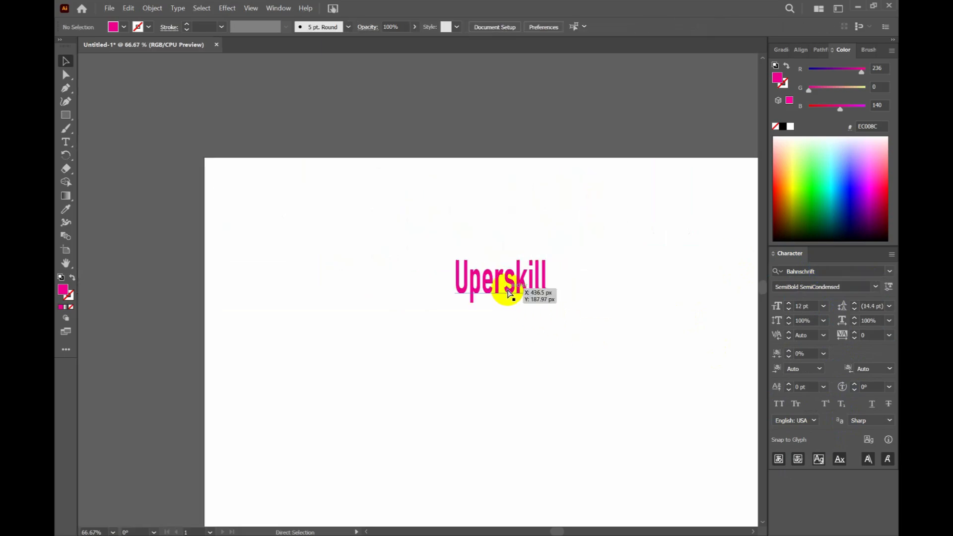
{"action": "left_click", "coordinate": [66, 150]}
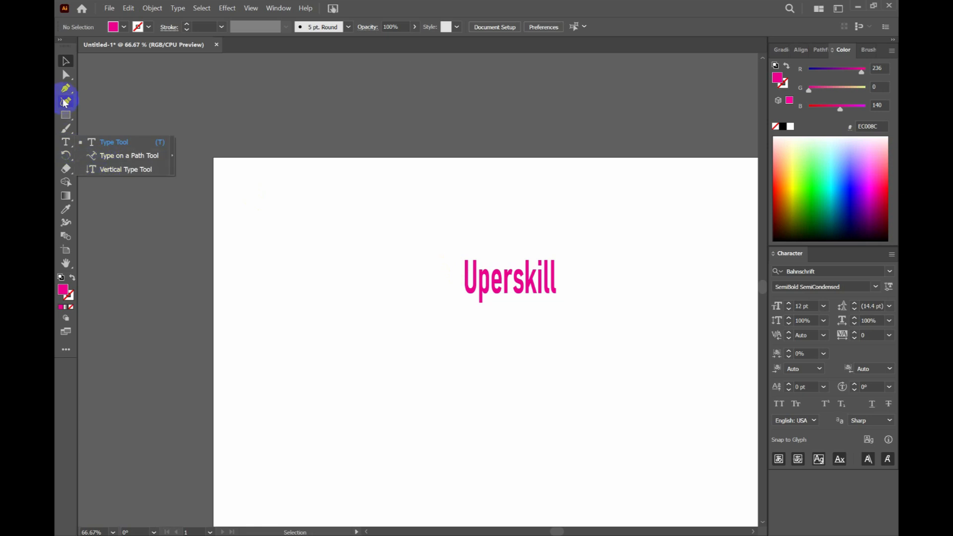
{"action": "right_click", "coordinate": [65, 114]}
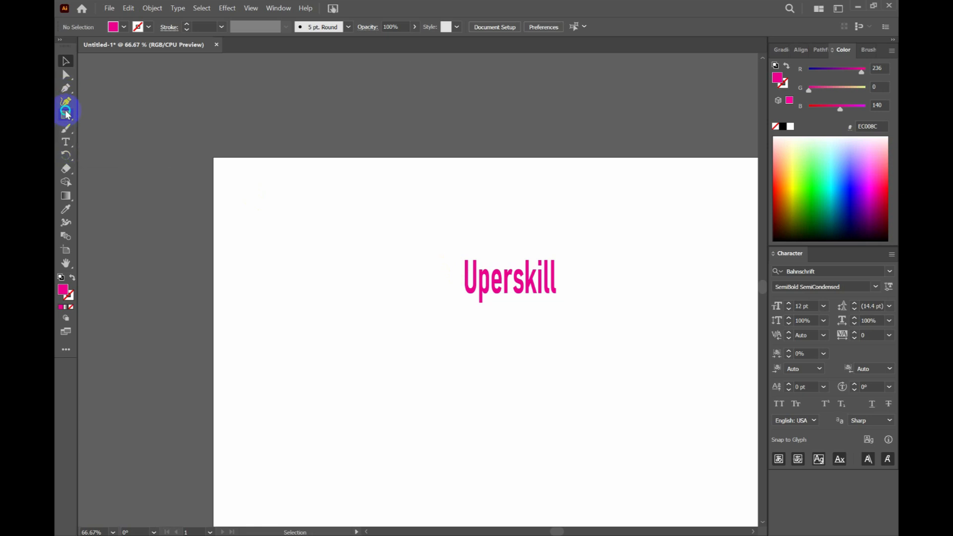
{"action": "left_click", "coordinate": [107, 132]}
{"action": "left_click_drag", "start_coordinate": [213, 207], "coordinate": [519, 452]}
{"action": "left_click", "coordinate": [330, 264]}
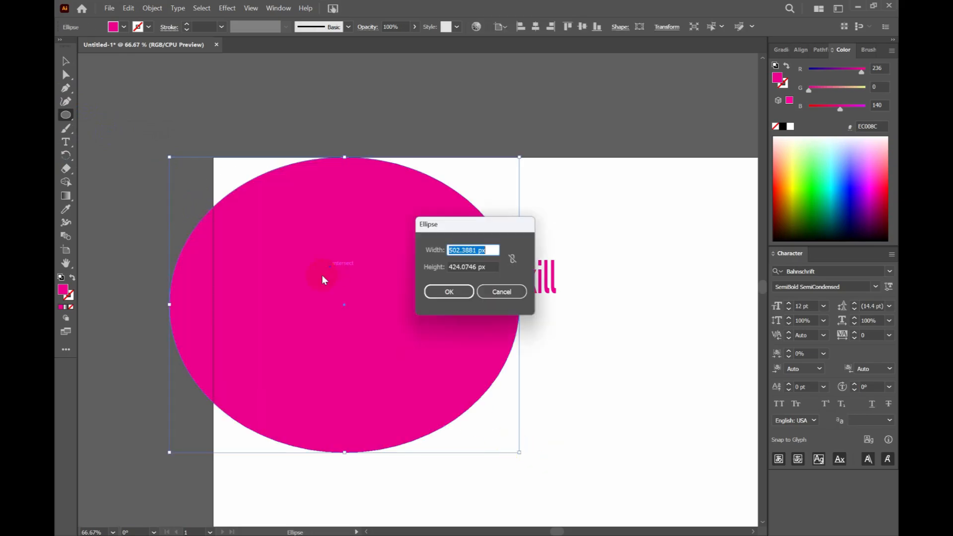
{"action": "left_click", "coordinate": [505, 296]}
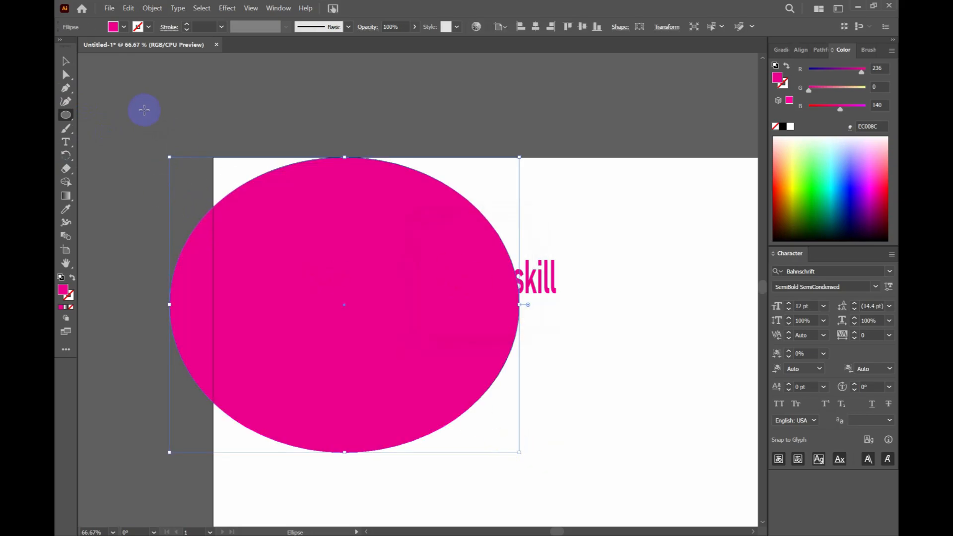
Step: Move the ellipse about 78 px left and 126 px up, and swap its fill and stroke colors
{"action": "left_click", "coordinate": [61, 58]}
{"action": "left_click_drag", "start_coordinate": [255, 283], "coordinate": [201, 194]}
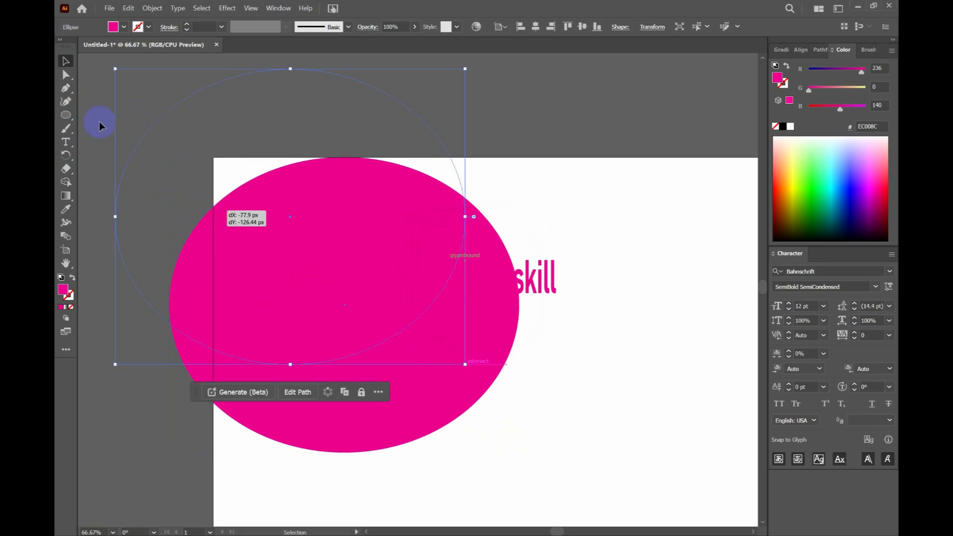
{"action": "left_click", "coordinate": [72, 278]}
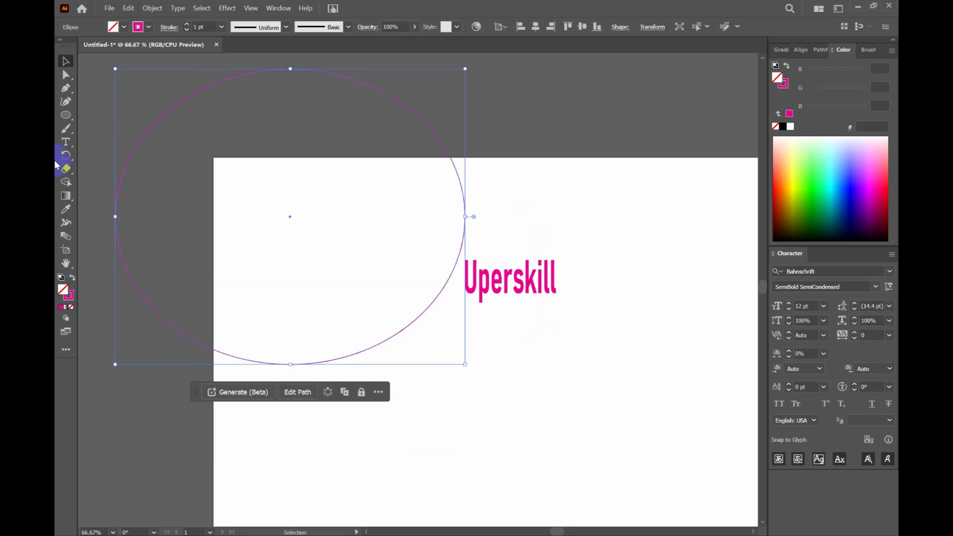
Step: Start path text on the ellipse's upper-left edge with the Type on a Path tool and replace the placeholder with "uperskill"
{"action": "left_click_drag", "start_coordinate": [61, 148], "coordinate": [92, 155]}
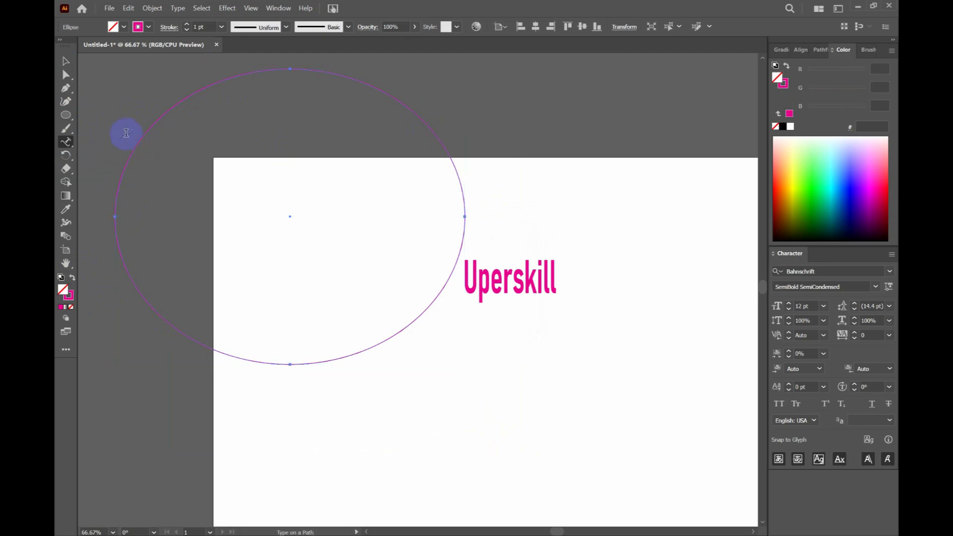
{"action": "left_click", "coordinate": [141, 137]}
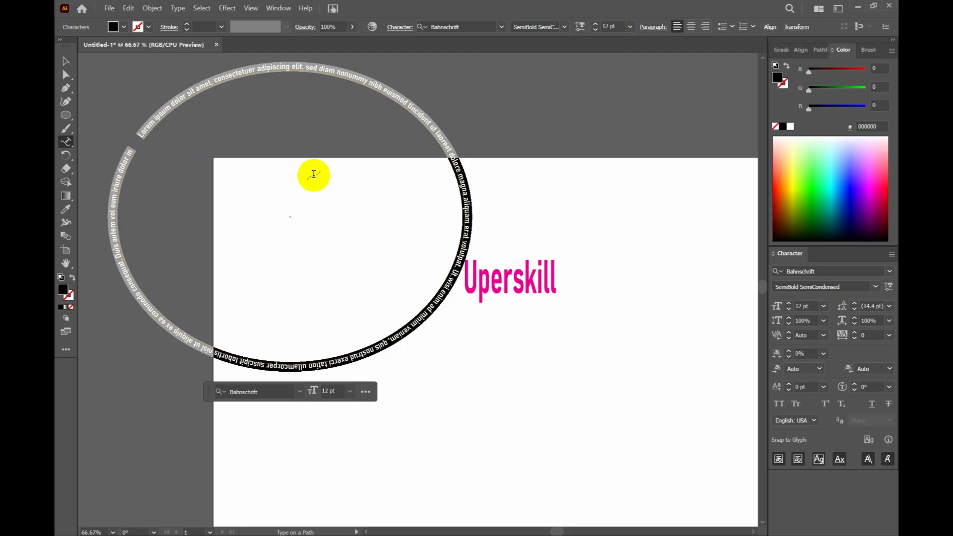
{"action": "key", "text": "BackSpace"}
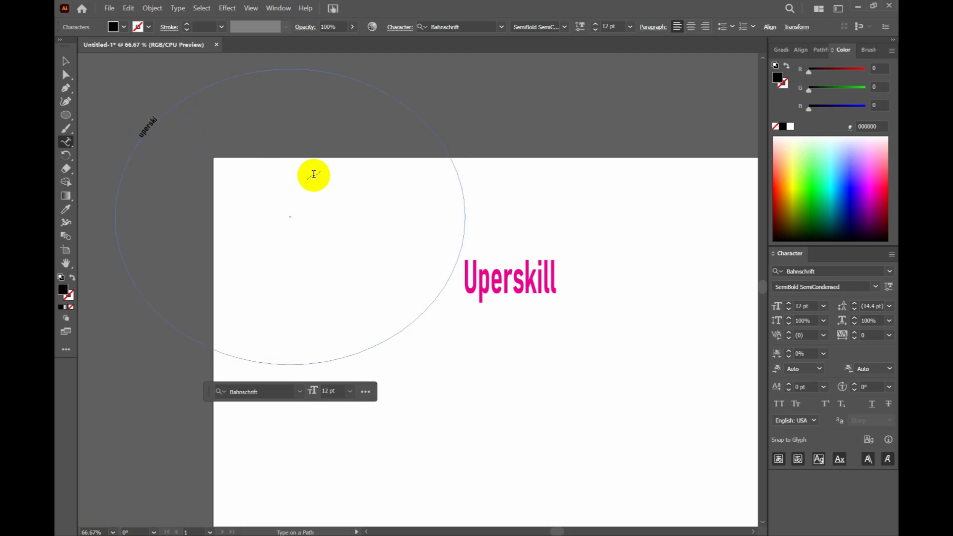
Step: Copy the word uperskill and paste it repeatedly until the text runs most of the way around the ellipse
{"action": "key", "text": "ctrl+a"}
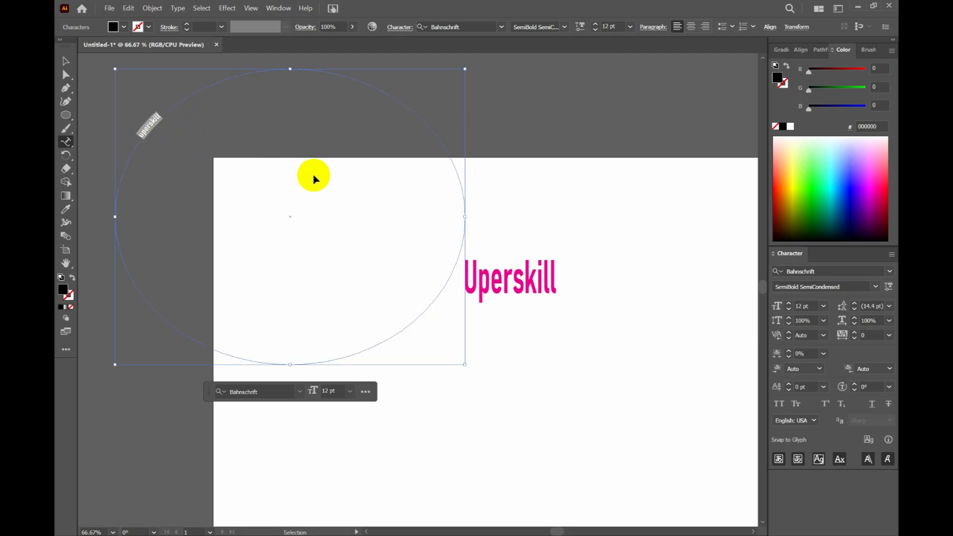
{"action": "key", "text": "Right"}
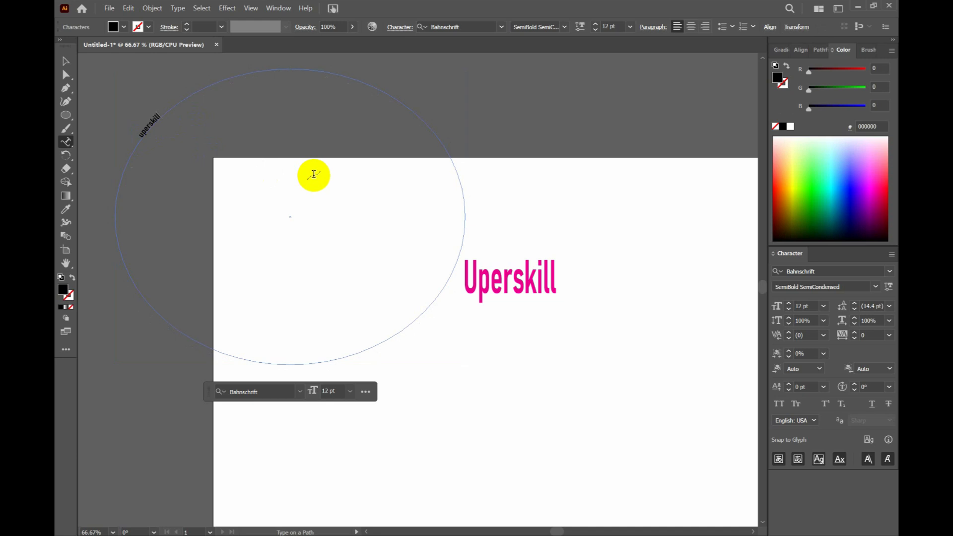
{"action": "key", "text": "ctrl"}
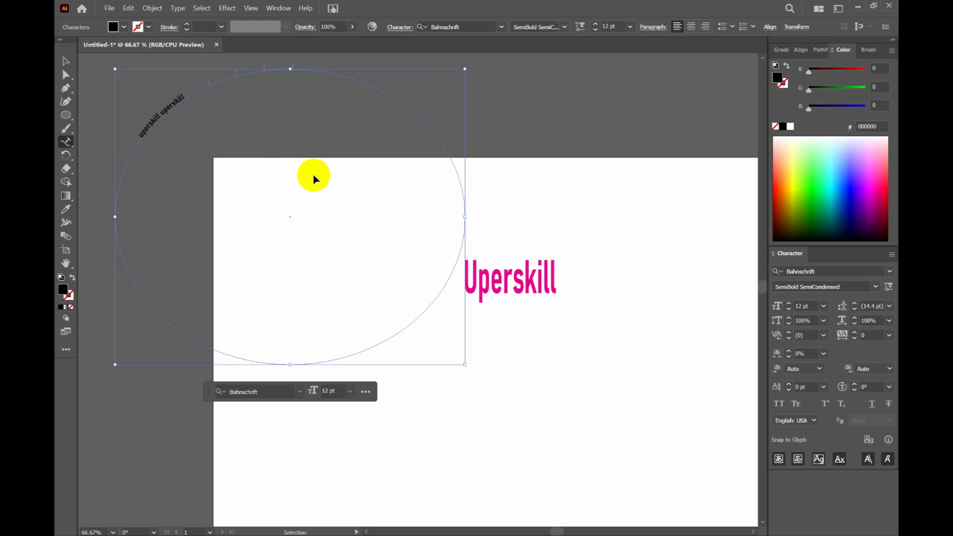
{"action": "key", "text": "ctrl+v"}
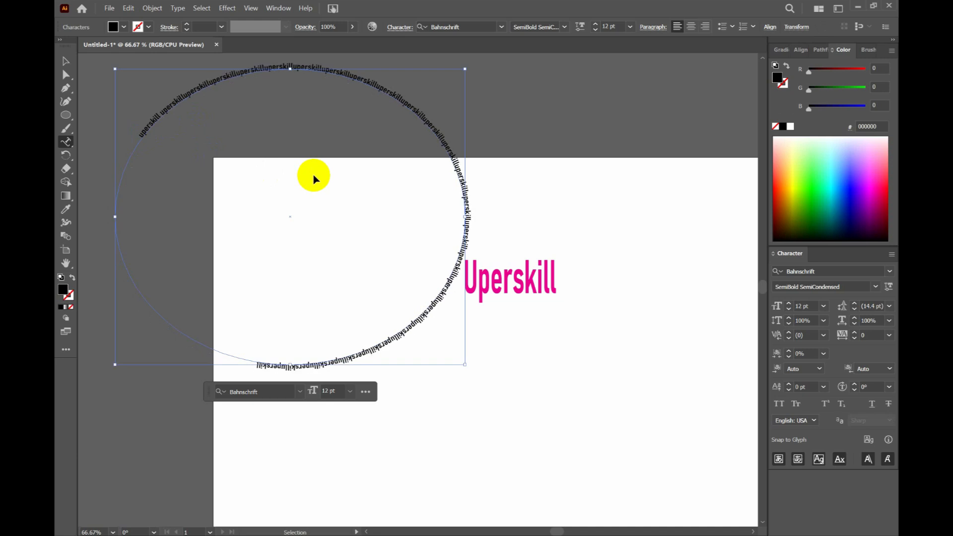
{"action": "key", "text": "ctrl+v"}
{"action": "key", "text": "ctrl+v"}
{"action": "key", "text": "ctrl+v"}
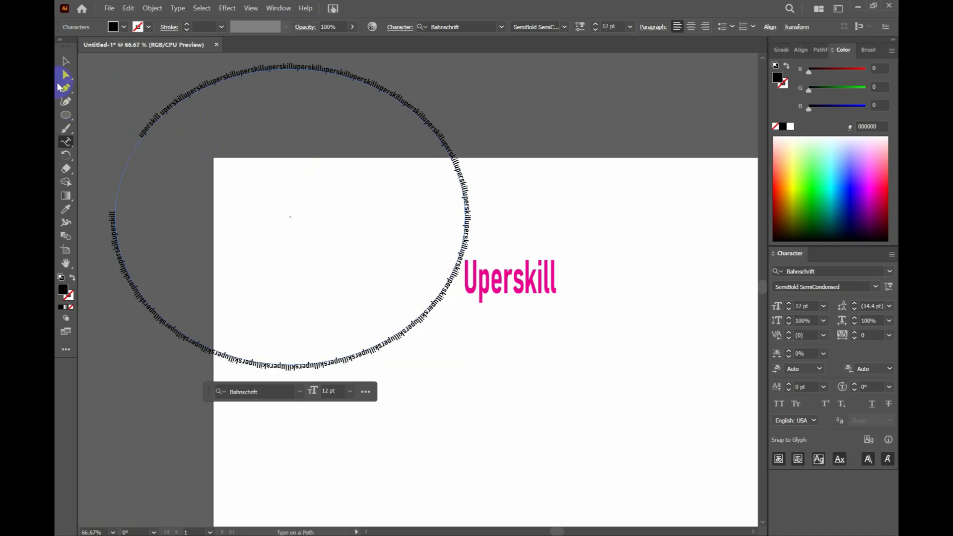
Step: Delete all of the text running around the ellipse and deselect the empty path
{"action": "key", "text": "ctrl+a"}
{"action": "key", "text": "BackSpace"}
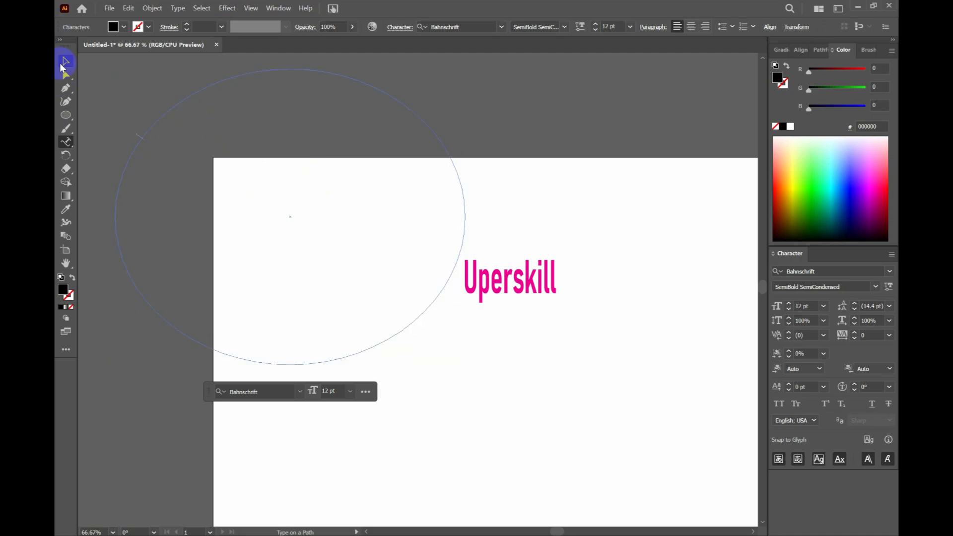
{"action": "left_click", "coordinate": [65, 61]}
{"action": "left_click", "coordinate": [141, 111]}
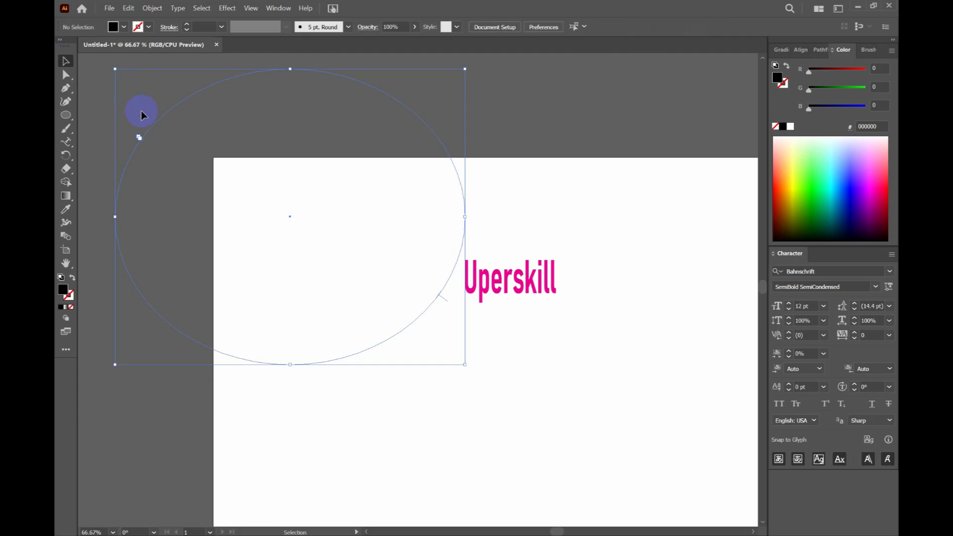
Step: Draw an open S-shaped Pen curve with three anchor points, about 847 px wide, across the artboard's upper edge, and swap its fill and stroke
{"action": "left_click", "coordinate": [66, 88]}
{"action": "left_click", "coordinate": [148, 205]}
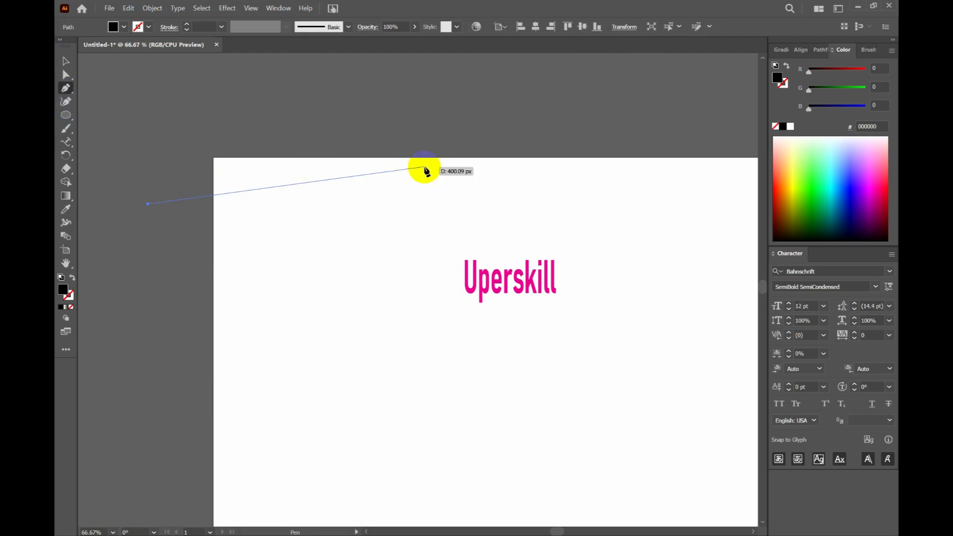
{"action": "left_click_drag", "start_coordinate": [532, 154], "coordinate": [640, 162]}
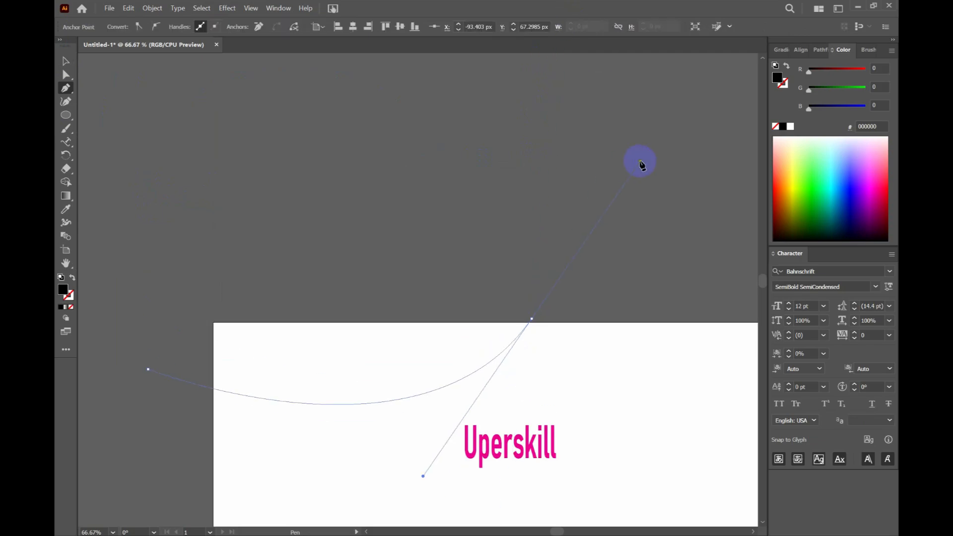
{"action": "left_click", "coordinate": [739, 374]}
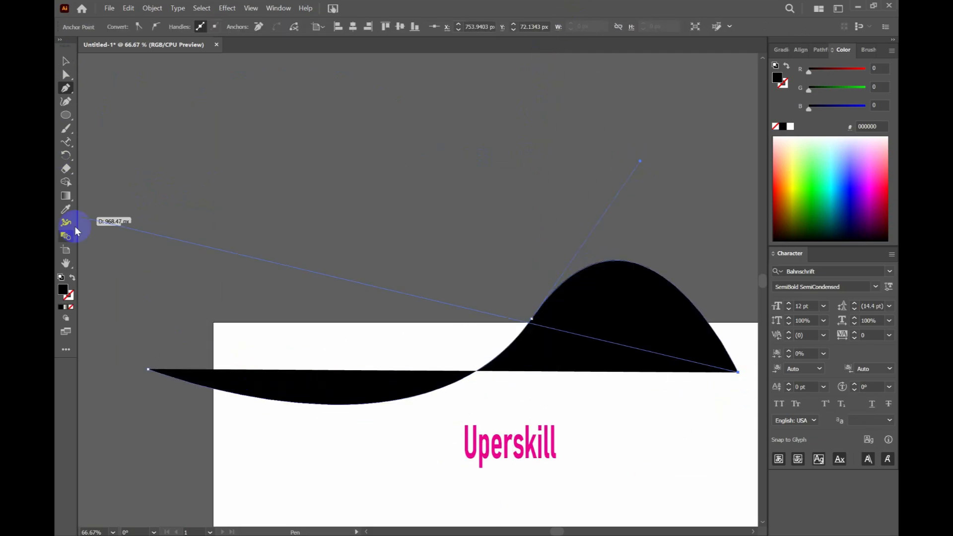
{"action": "left_click", "coordinate": [73, 280]}
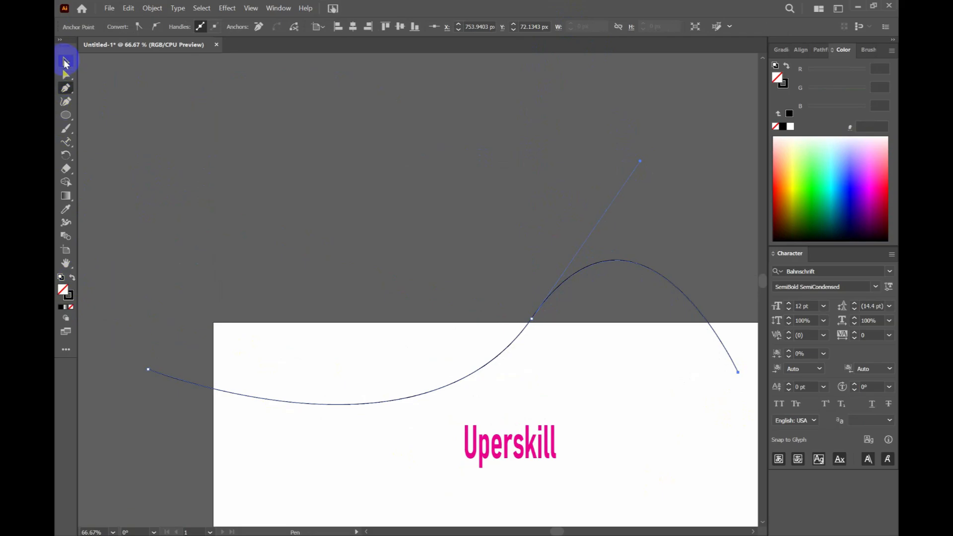
{"action": "key", "text": "Escape"}
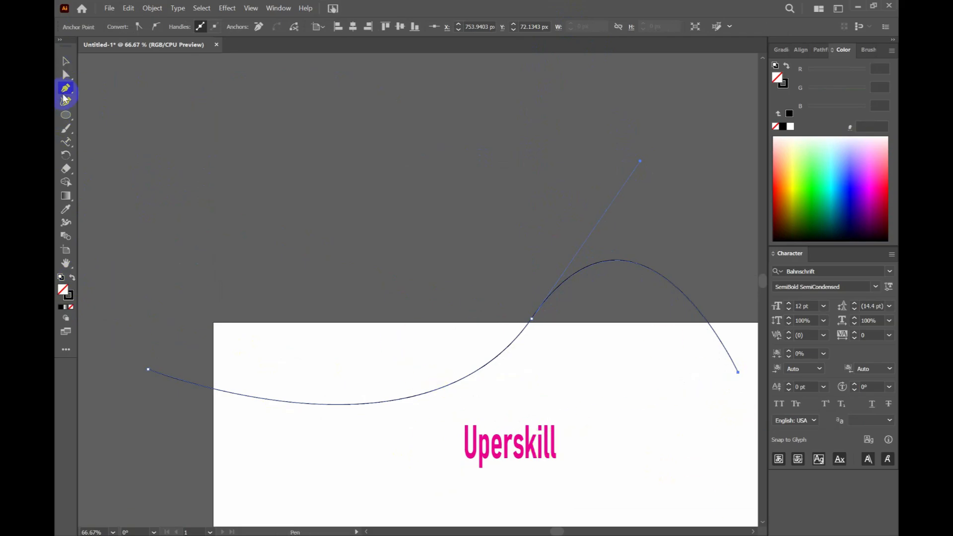
Step: Move the S-shaped curve up so it lies entirely above the artboard
{"action": "left_click", "coordinate": [66, 61]}
{"action": "left_click_drag", "start_coordinate": [331, 404], "coordinate": [309, 252]}
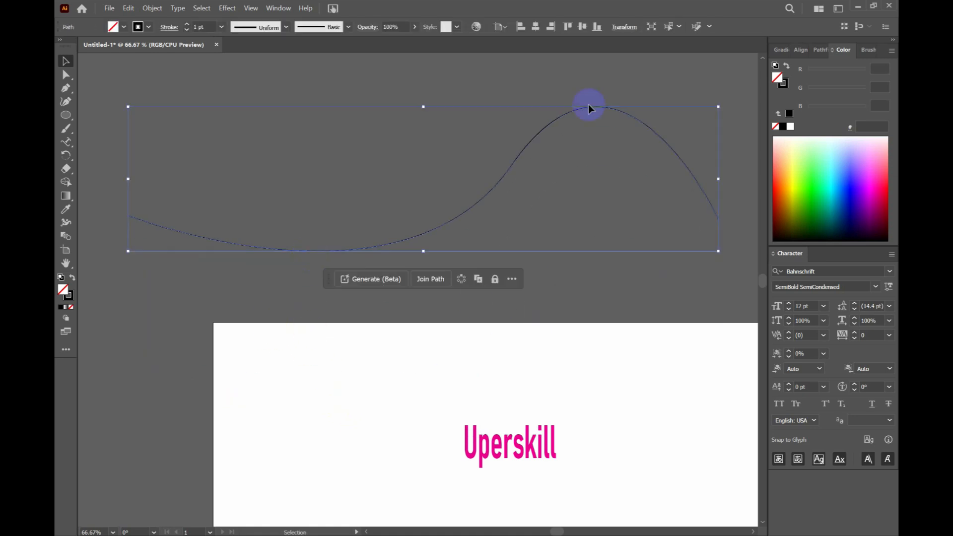
Step: Try to start path text near the selected curve's left end with the Type on a Path tool
{"action": "left_click", "coordinate": [66, 142]}
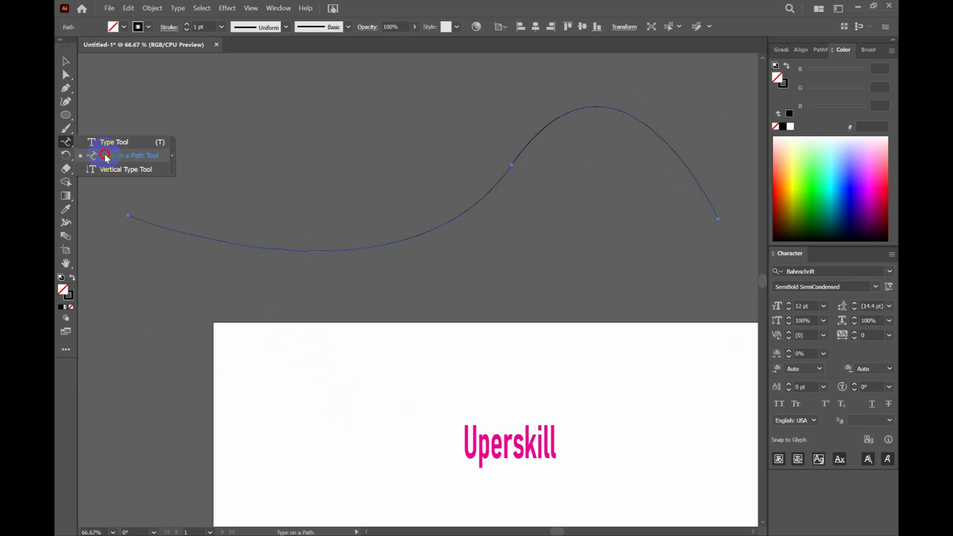
{"action": "left_click", "coordinate": [142, 222]}
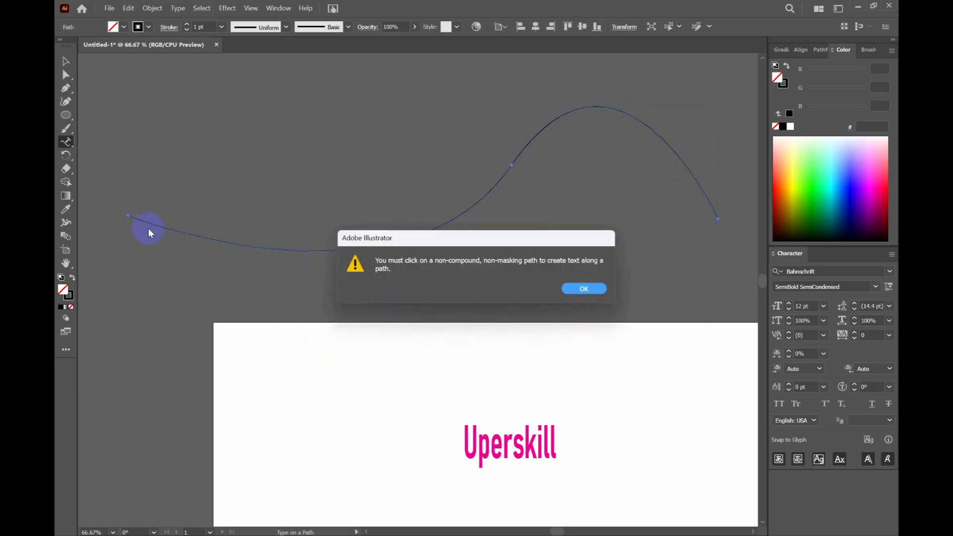
{"action": "left_click", "coordinate": [585, 289]}
Step: Deselect the curve, start path text at its left end with the Type on a Path tool, and replace the placeholder with "uPerskill"
{"action": "key", "text": "v"}
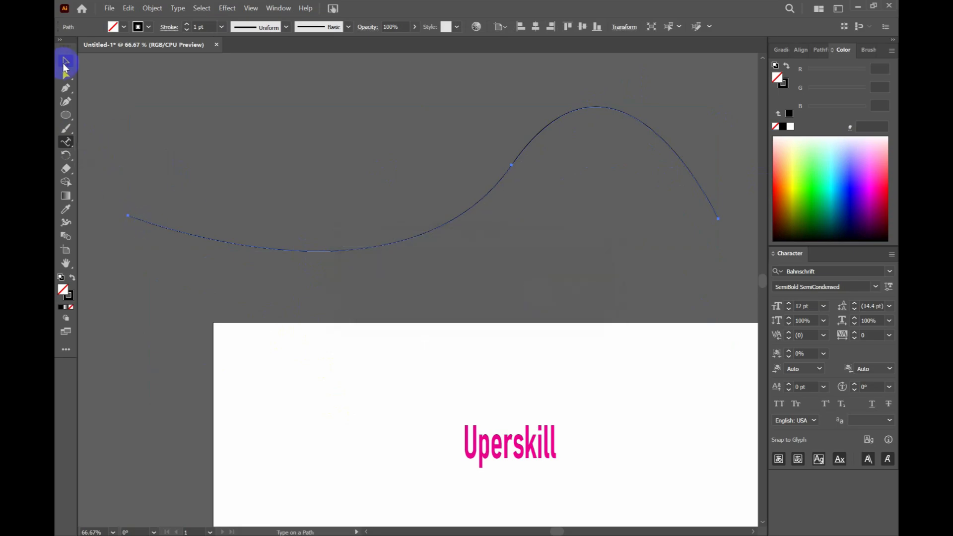
{"action": "left_click", "coordinate": [183, 143]}
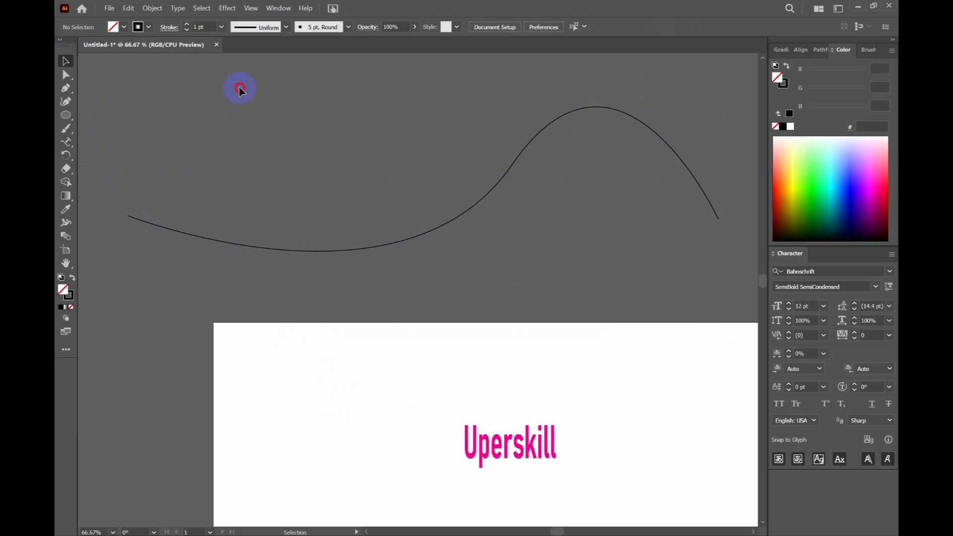
{"action": "left_click", "coordinate": [65, 143]}
{"action": "left_click", "coordinate": [137, 220]}
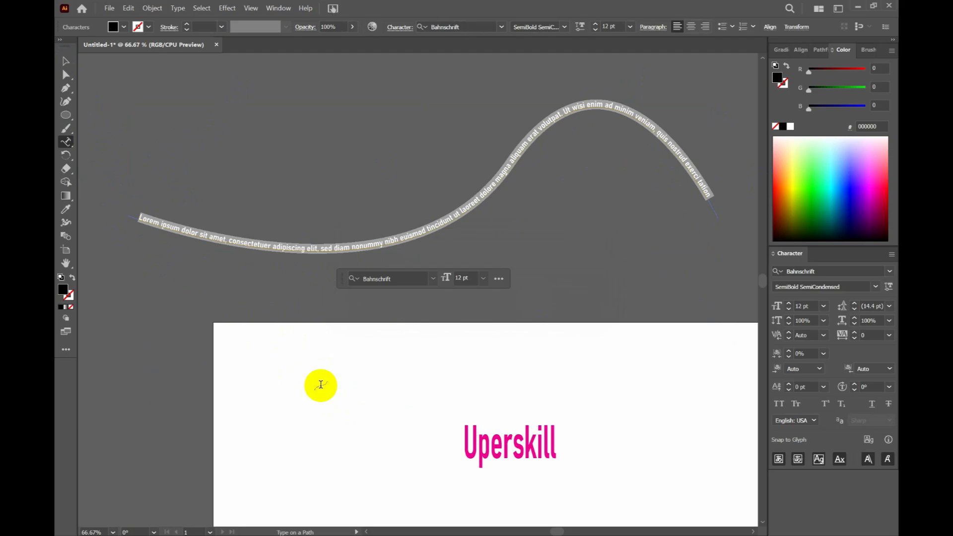
{"action": "key", "text": "BackSpace"}
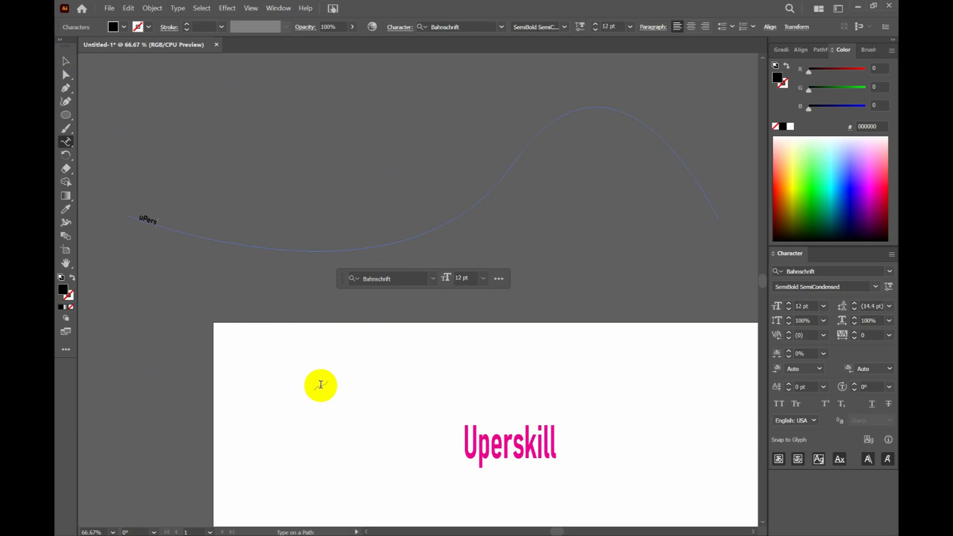
{"action": "key", "text": "Escape"}
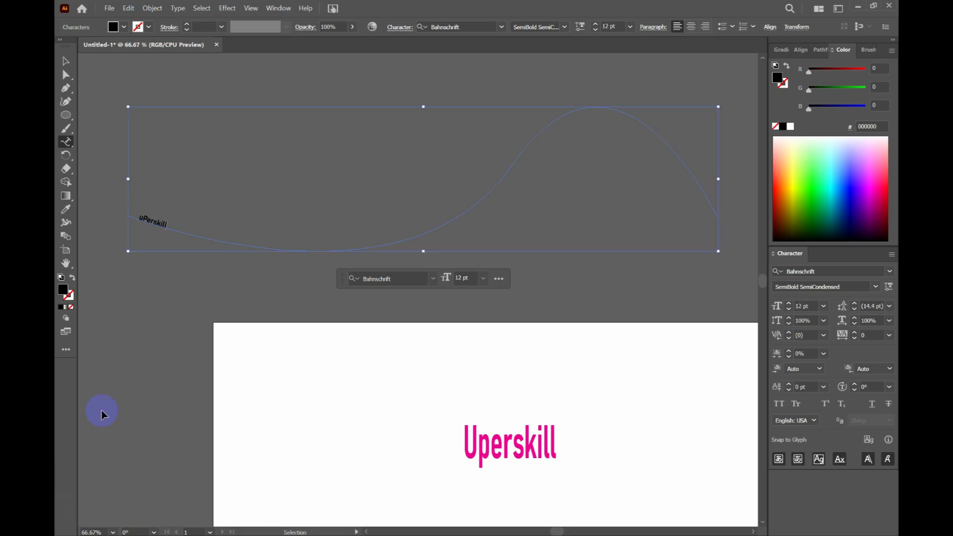
Step: Apply All Caps to the whole word on the curve
{"action": "key", "text": "ctrl+a"}
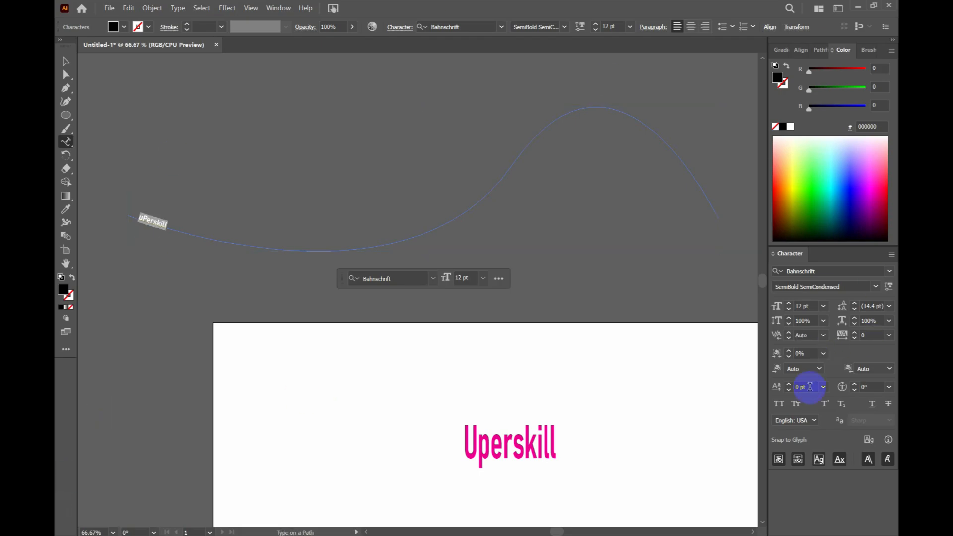
{"action": "left_click", "coordinate": [784, 409]}
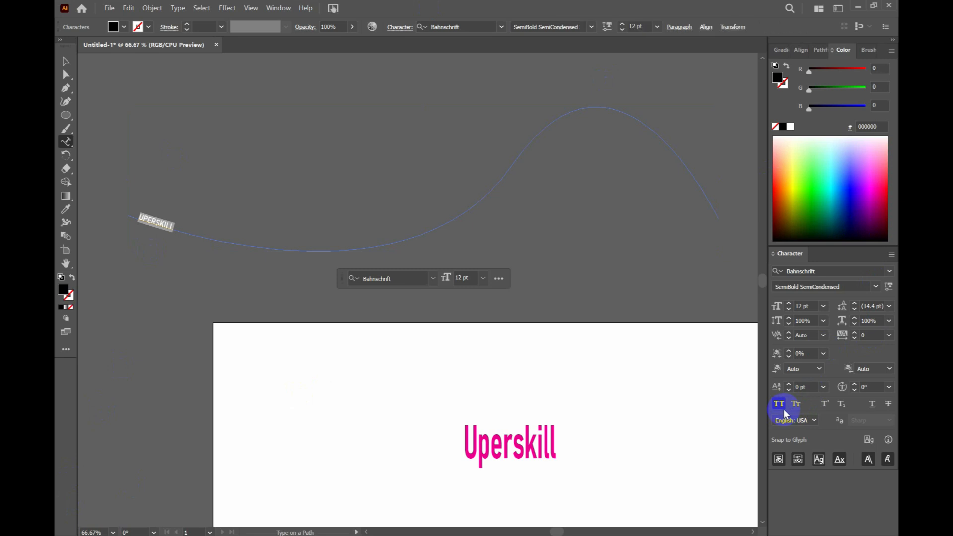
Step: Paste the word UPERSKILL repeatedly after the first one until the text fills the whole curve
{"action": "key", "text": "Right"}
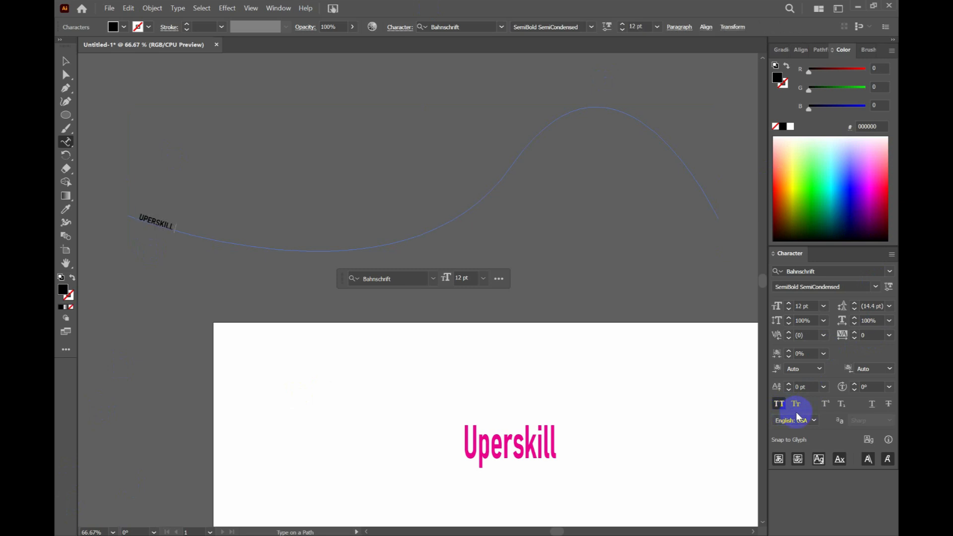
{"action": "key", "text": "ctrl+v"}
{"action": "key", "text": "ctrl+v"}
{"action": "key", "text": "ctrl+v"}
{"action": "key", "text": "ctrl+v"}
{"action": "key", "text": "ctrl+v"}
{"action": "key", "text": "ctrl+v"}
{"action": "key", "text": "ctrl+v"}
{"action": "key", "text": "ctrl+v"}
{"action": "key", "text": "ctrl+v"}
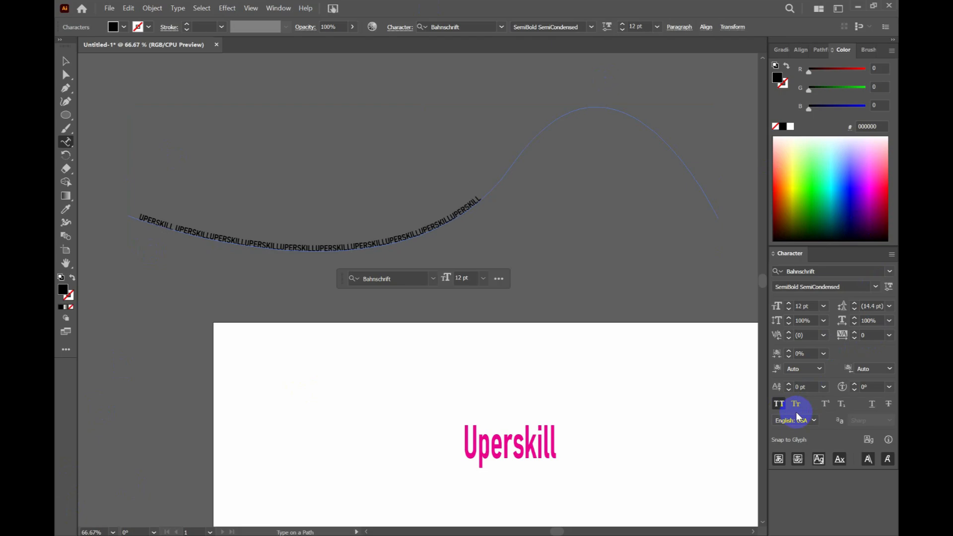
{"action": "key", "text": "ctrl+v"}
{"action": "key", "text": "ctrl+v"}
{"action": "key", "text": "ctrl+v"}
{"action": "key", "text": "ctrl+v"}
{"action": "key", "text": "ctrl+v"}
{"action": "key", "text": "ctrl+v"}
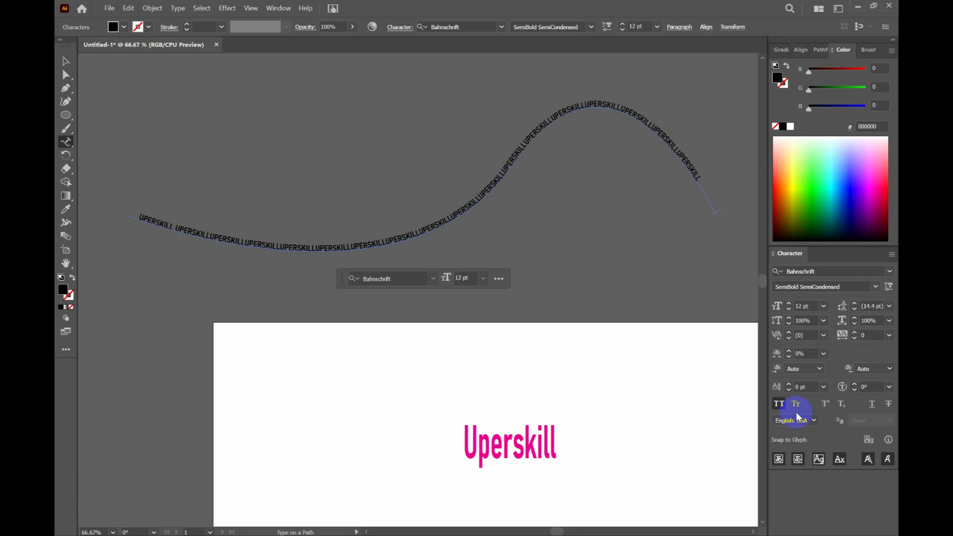
{"action": "key", "text": "ctrl+z"}
{"action": "key", "text": "ctrl+shift+z"}
{"action": "left_click", "coordinate": [64, 61]}
Step: Move the path text down in two stages so its lower part overlaps the artboard's upper edge
{"action": "left_click", "coordinate": [320, 224]}
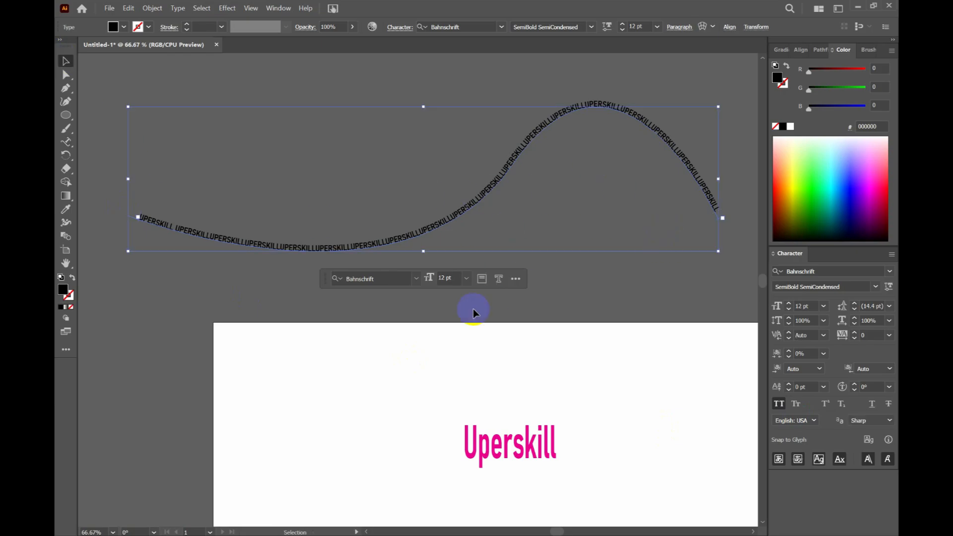
{"action": "scroll", "coordinate": [471, 308], "scroll_direction": "down", "scroll_amount": 1}
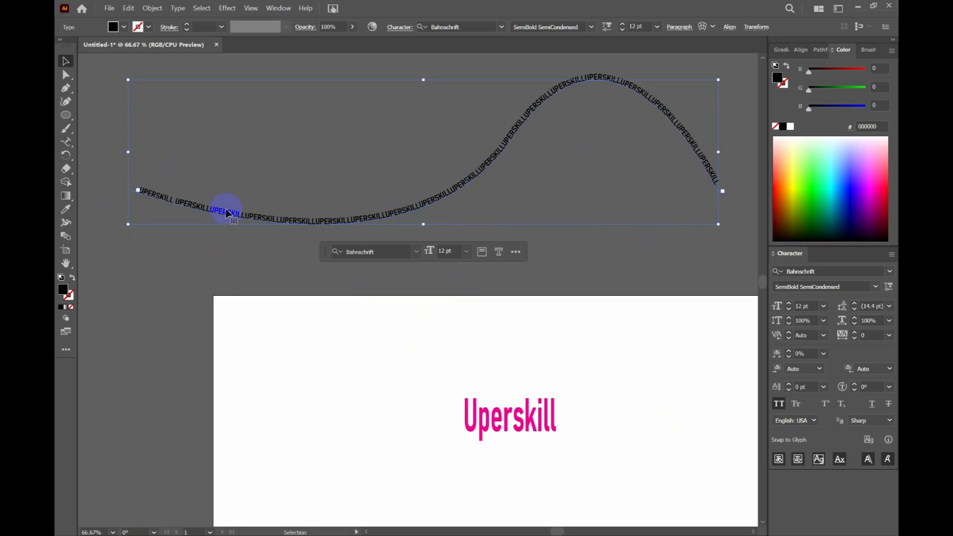
{"action": "left_click_drag", "start_coordinate": [234, 214], "coordinate": [248, 309]}
{"action": "left_click", "coordinate": [252, 371]}
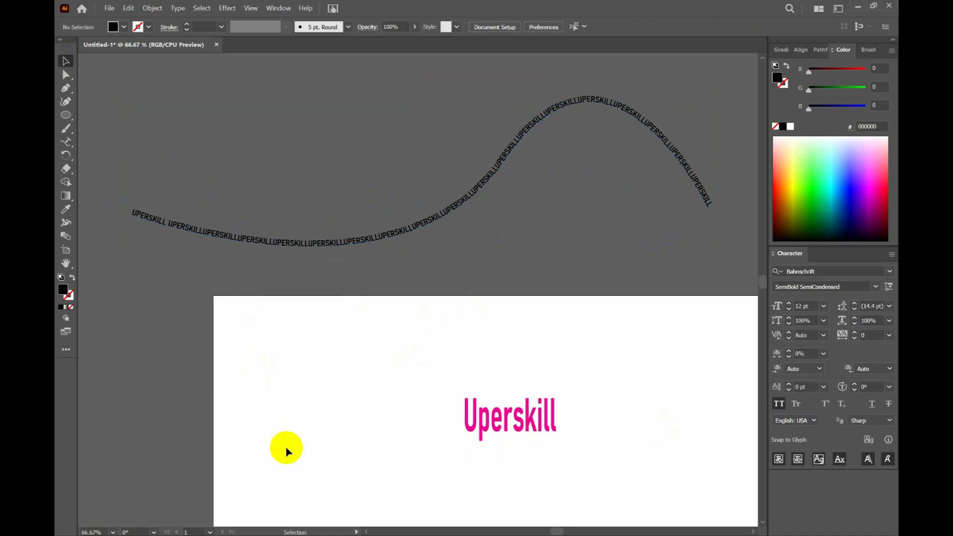
{"action": "left_click_drag", "start_coordinate": [341, 244], "coordinate": [312, 373]}
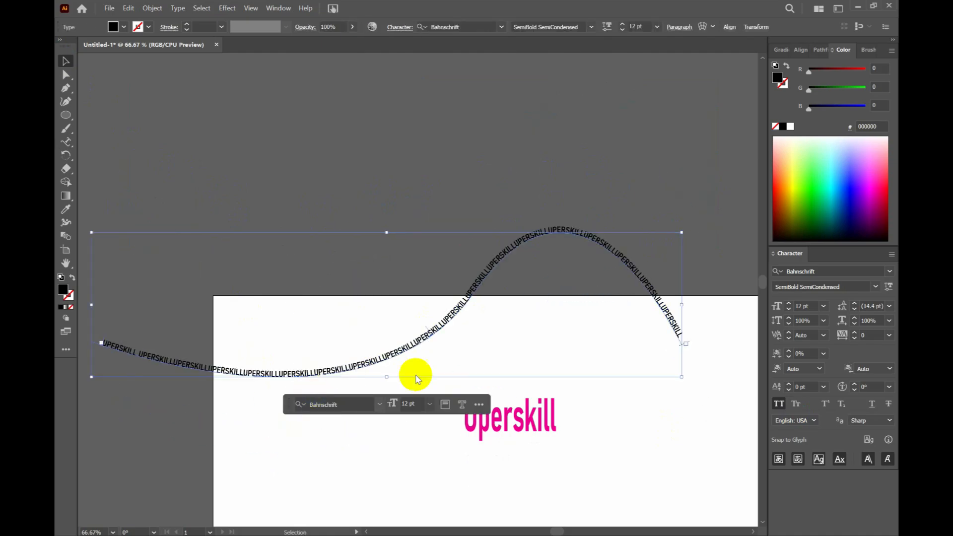
Step: Move the curved path text straight up so it sits completely above the artboard
{"action": "left_click", "coordinate": [500, 310]}
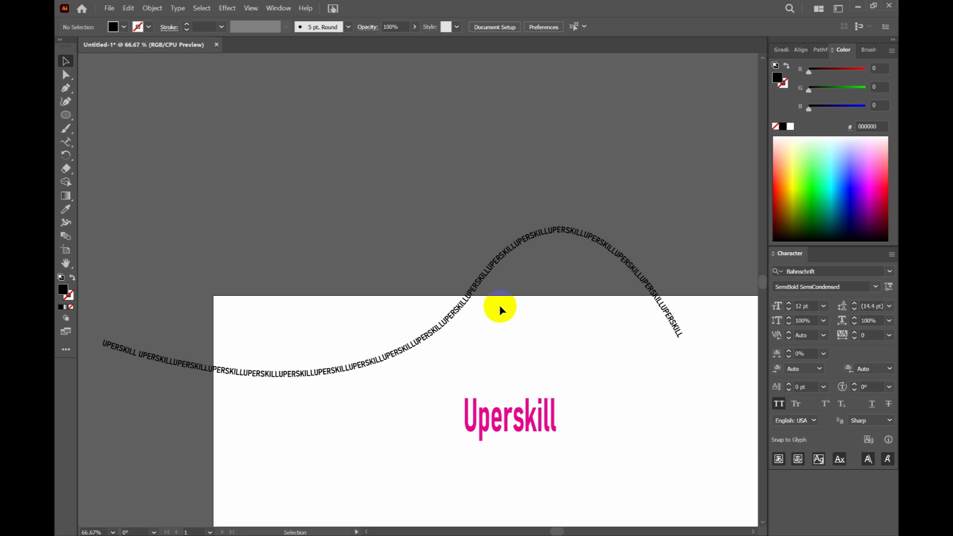
{"action": "left_click", "coordinate": [471, 301]}
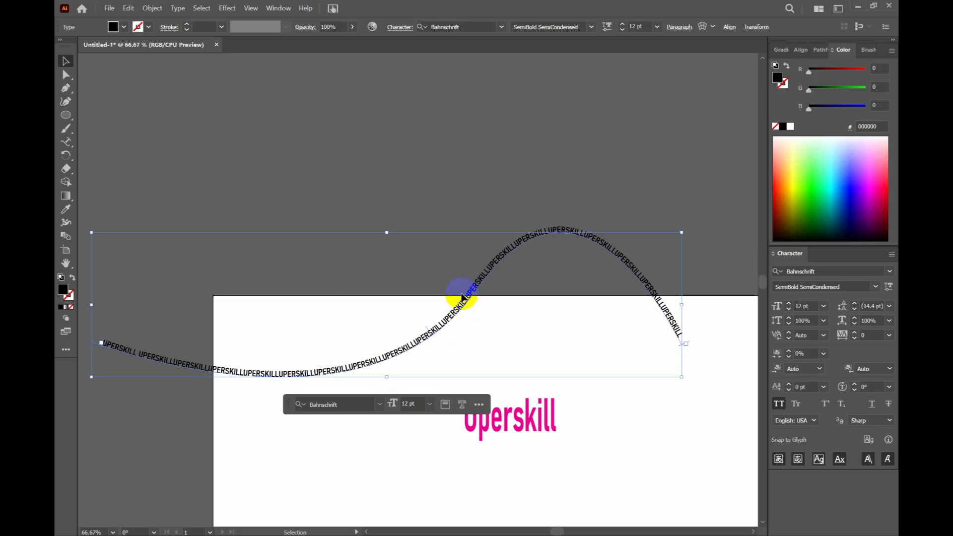
{"action": "left_click_drag", "start_coordinate": [440, 322], "coordinate": [442, 206]}
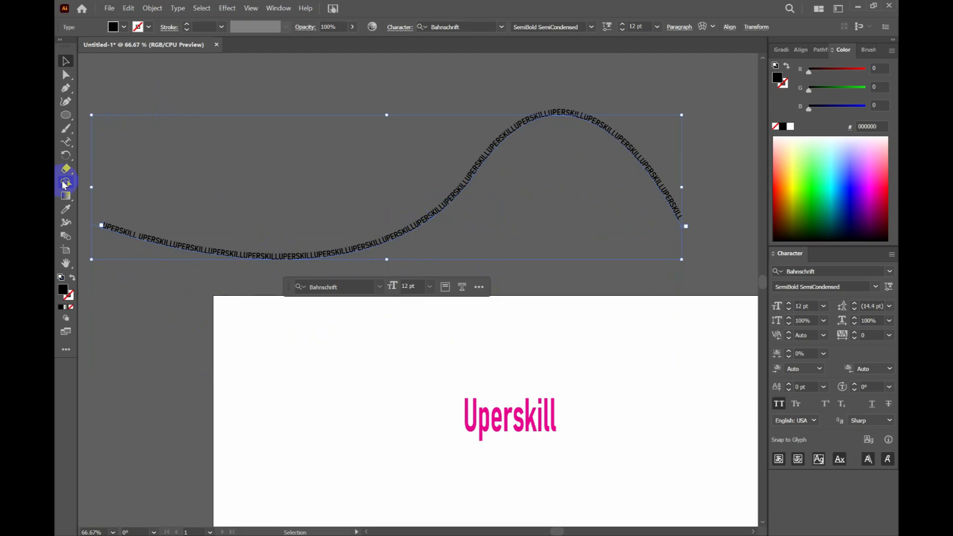
Step: Create a vertical text reading "UPERSKILL" beside the artboard's upper-left corner with the Vertical Type tool
{"action": "left_click_drag", "start_coordinate": [65, 142], "coordinate": [96, 167]}
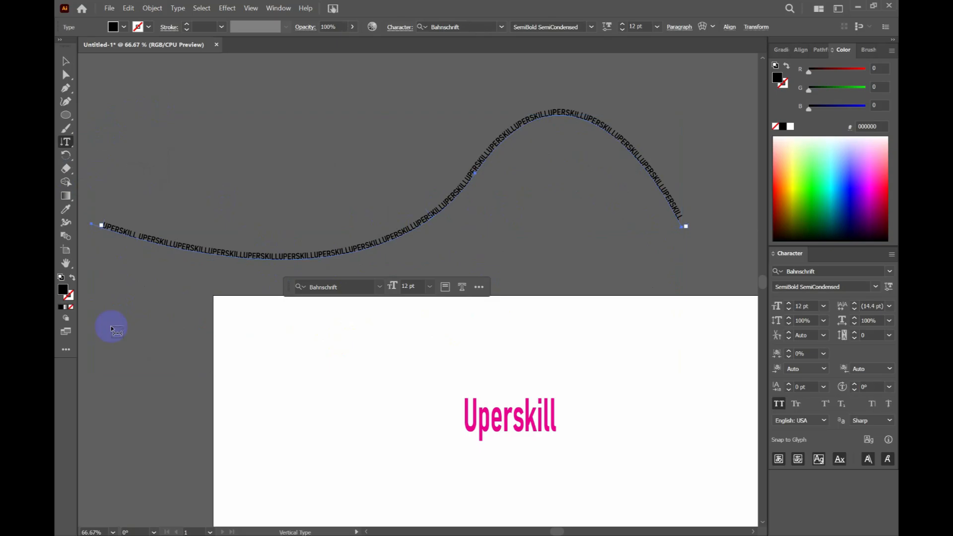
{"action": "left_click", "coordinate": [111, 326]}
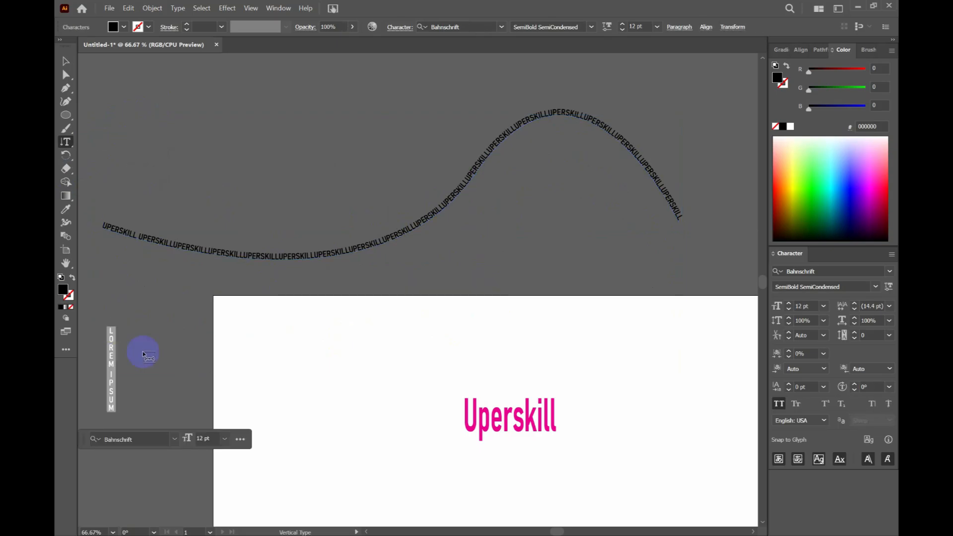
{"action": "type", "text": "UPERSKILL"}
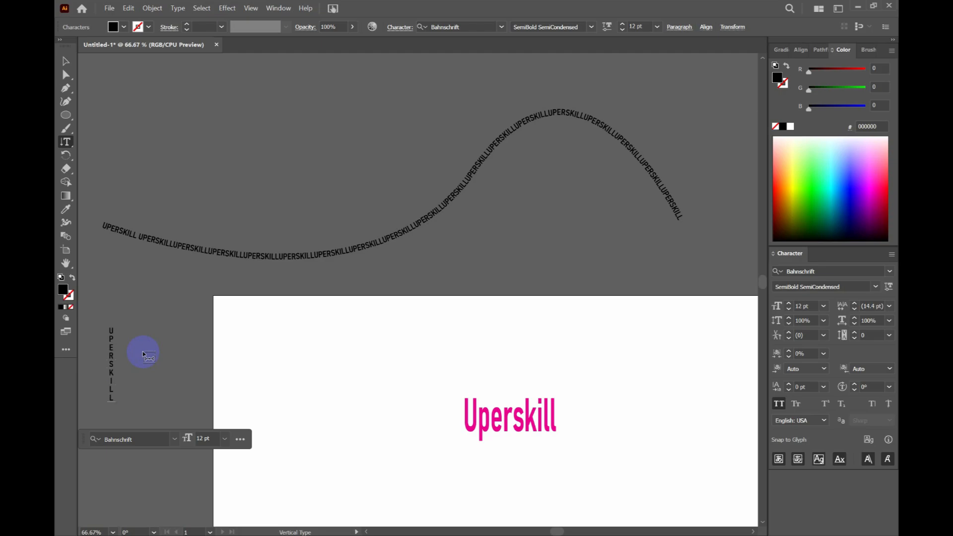
Step: Set the font size of the whole vertical text to 15 pt, then increase it to 45 pt
{"action": "key", "text": "ctrl+a"}
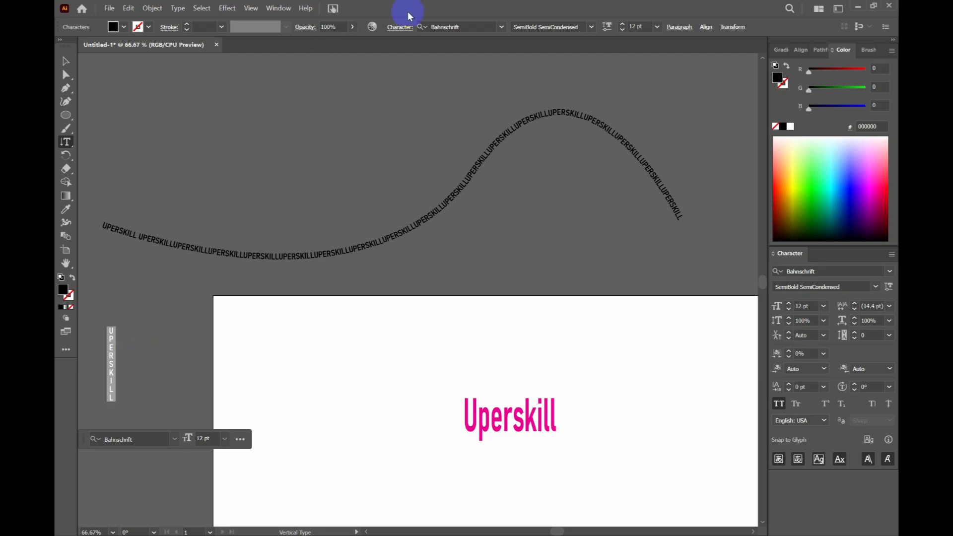
{"action": "left_click", "coordinate": [635, 26]}
{"action": "type", "text": "15"}
{"action": "key", "text": "Return"}
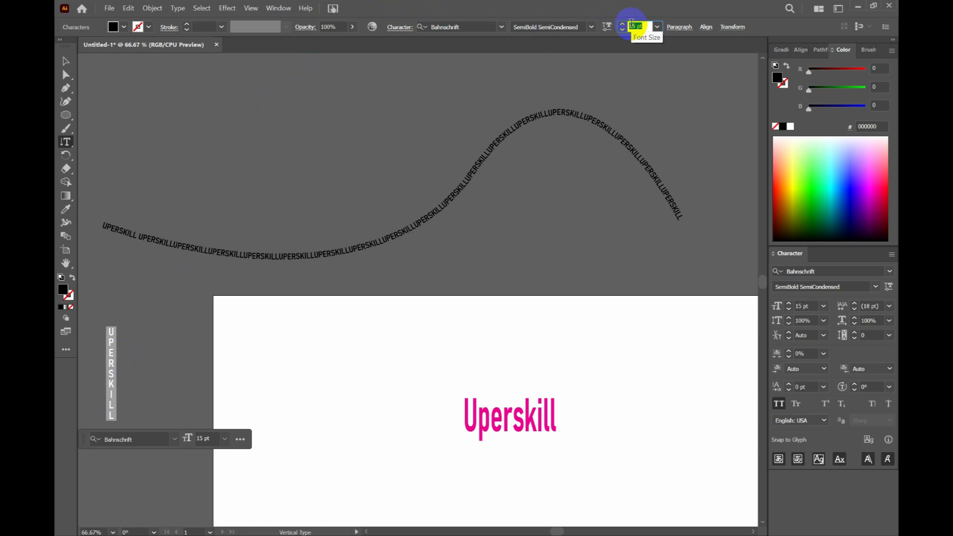
{"action": "scroll", "coordinate": [632, 23], "scroll_direction": "up", "scroll_amount": 20}
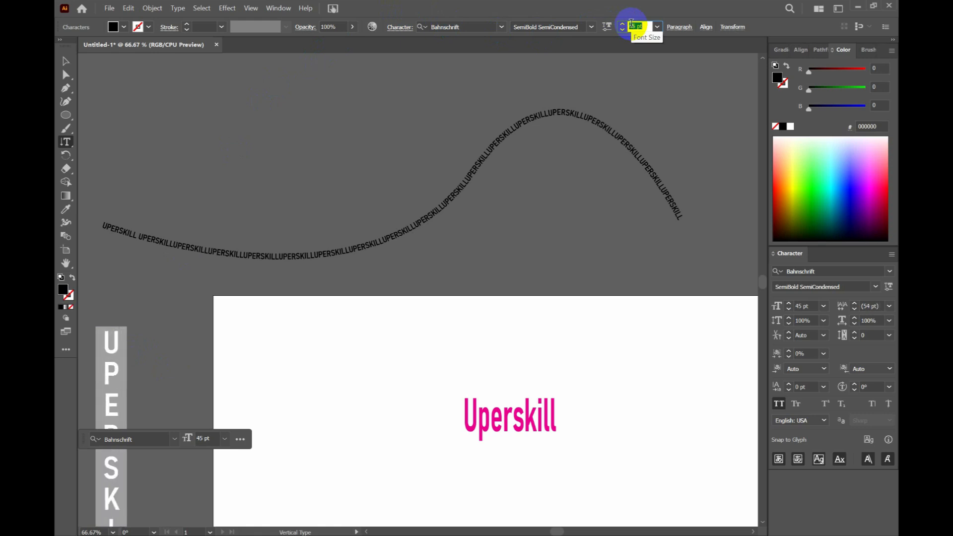
Step: Move the vertical text right and up so it crosses the curved text and the artboard's upper edge
{"action": "left_click", "coordinate": [66, 61]}
{"action": "scroll", "coordinate": [199, 233], "scroll_direction": "down", "scroll_amount": 1}
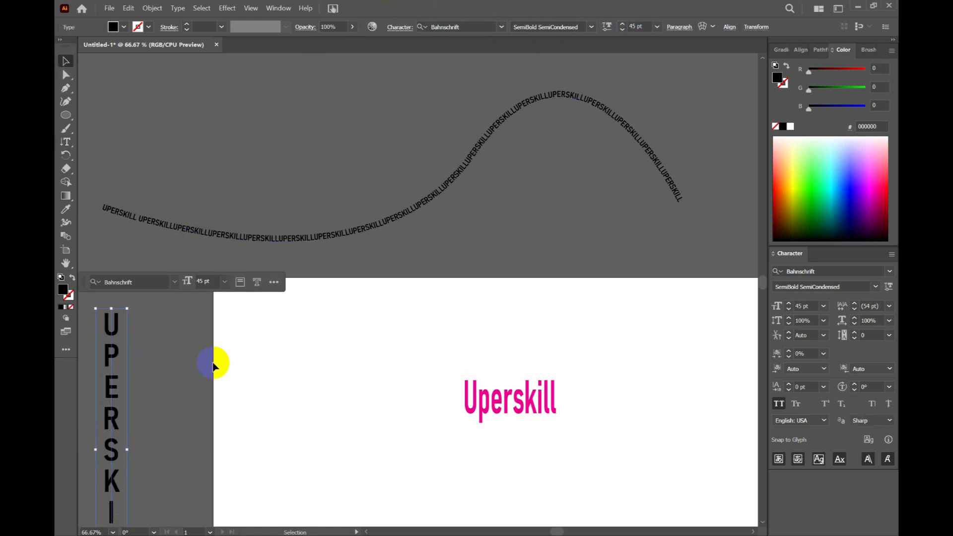
{"action": "left_click_drag", "start_coordinate": [115, 419], "coordinate": [326, 281]}
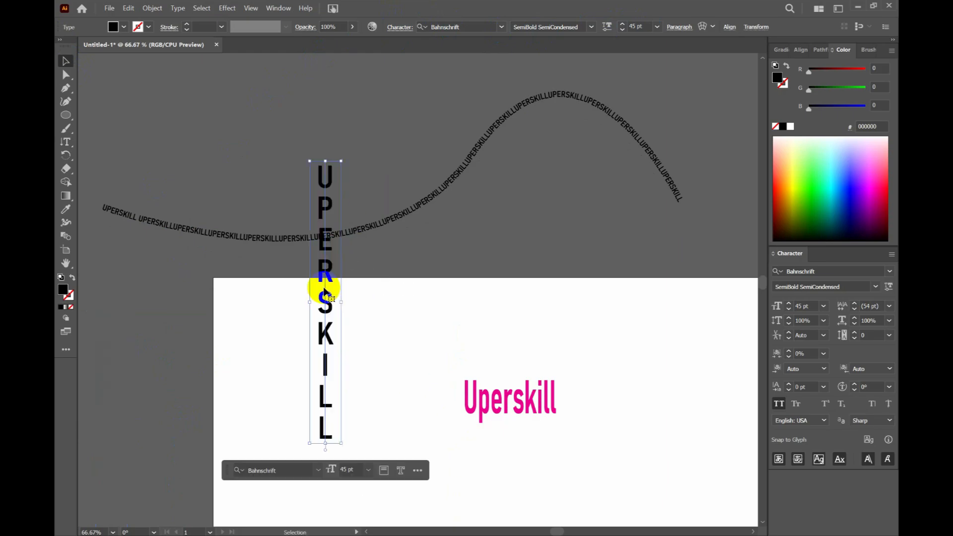
Step: Fill the vertical text with magenta (EC008C) and move it right and down, clear of the curved text
{"action": "left_click", "coordinate": [114, 27]}
{"action": "left_click", "coordinate": [129, 51]}
{"action": "left_click", "coordinate": [208, 282]}
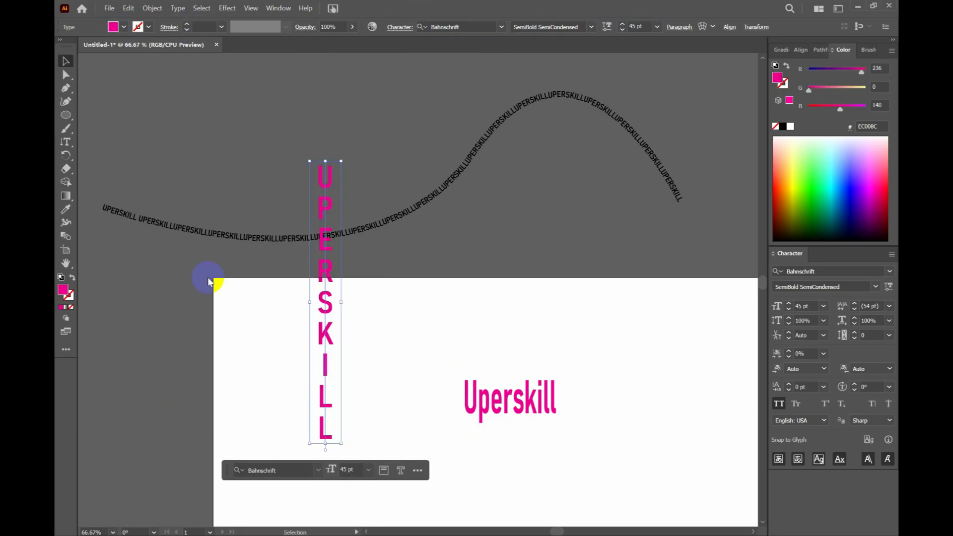
{"action": "left_click_drag", "start_coordinate": [311, 299], "coordinate": [376, 390]}
{"action": "scroll", "coordinate": [396, 374], "scroll_direction": "down", "scroll_amount": 2}
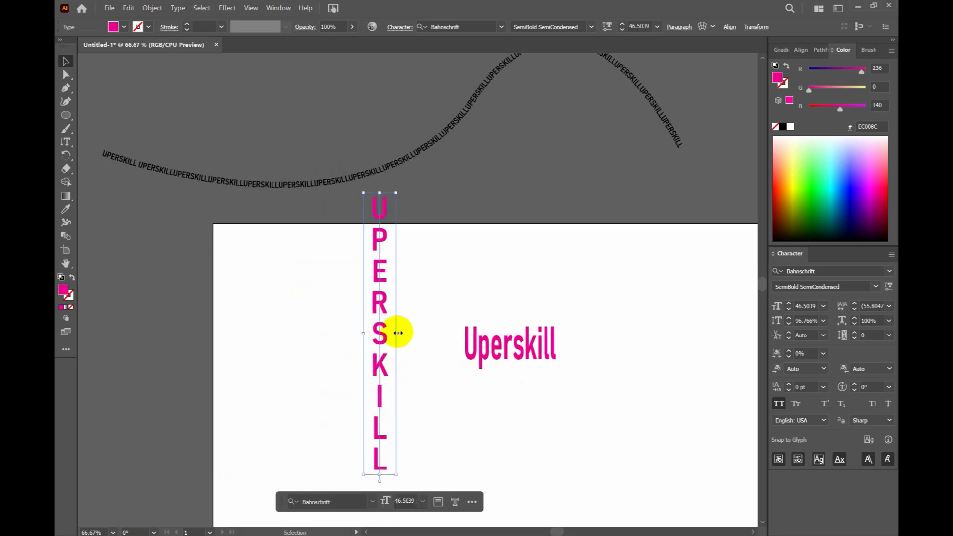
Step: Stretch the vertical text sideways to a font size of about 210 pt and move it left over the artboard's left edge
{"action": "left_click_drag", "start_coordinate": [397, 333], "coordinate": [591, 392]}
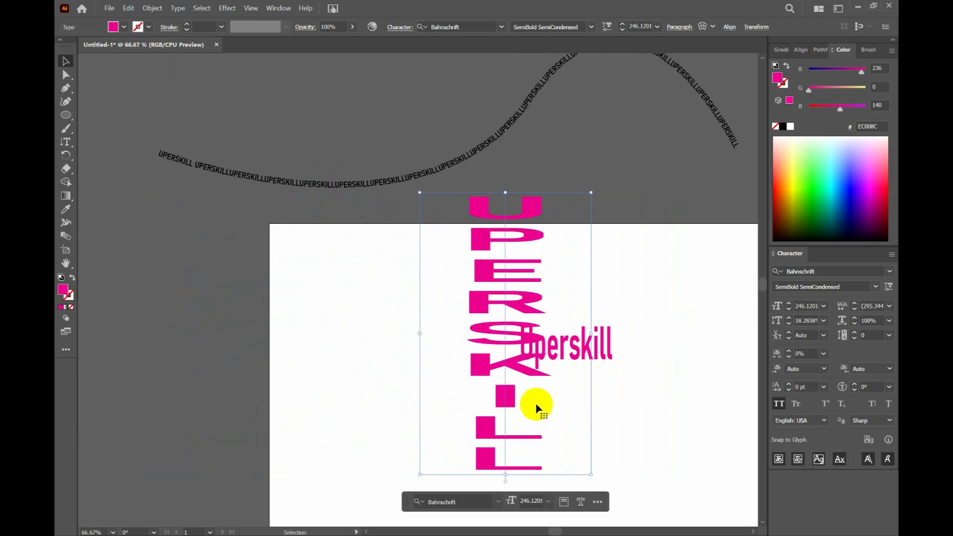
{"action": "left_click_drag", "start_coordinate": [477, 372], "coordinate": [267, 384]}
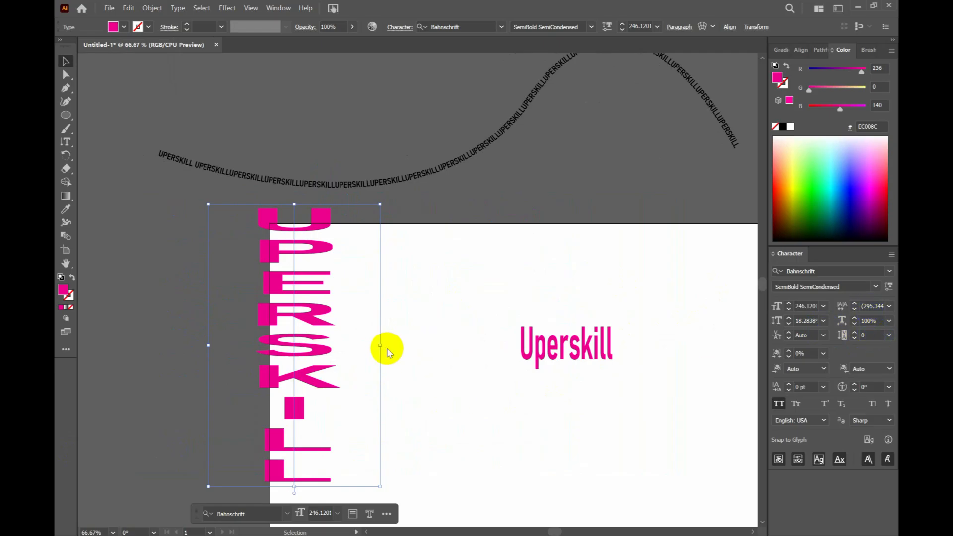
{"action": "left_click_drag", "start_coordinate": [380, 346], "coordinate": [352, 358]}
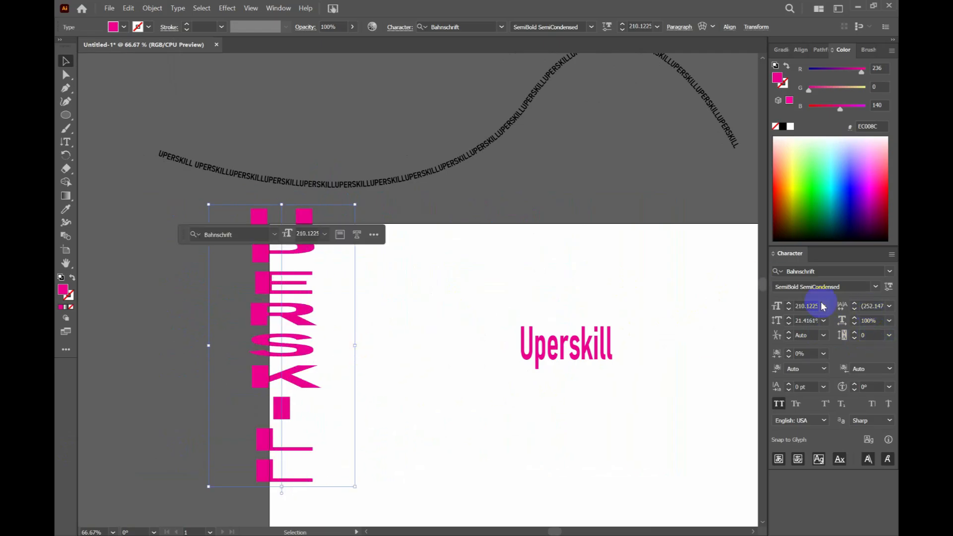
Step: Set the leading of the vertical text to 100 pt
{"action": "left_click", "coordinate": [866, 304]}
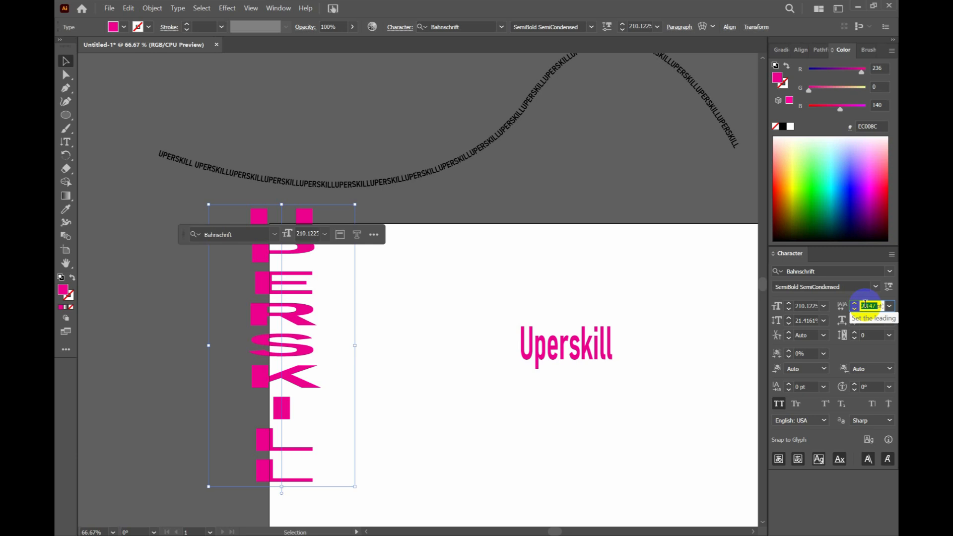
{"action": "key", "text": "End"}
{"action": "key", "text": "ctrl+a"}
{"action": "left_click", "coordinate": [866, 304]}
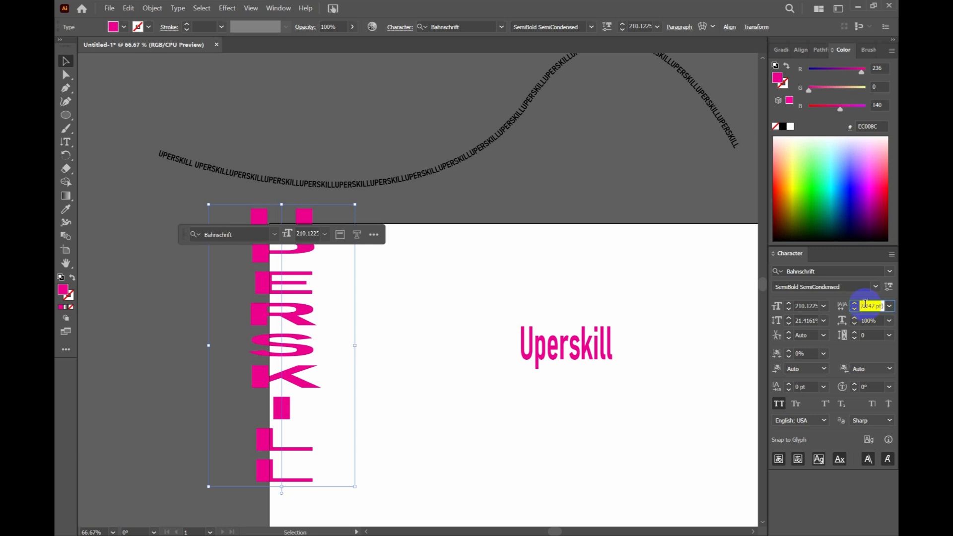
{"action": "key", "text": "ctrl+a"}
{"action": "key", "text": "BackSpace"}
{"action": "type", "text": "100"}
{"action": "key", "text": "Return"}
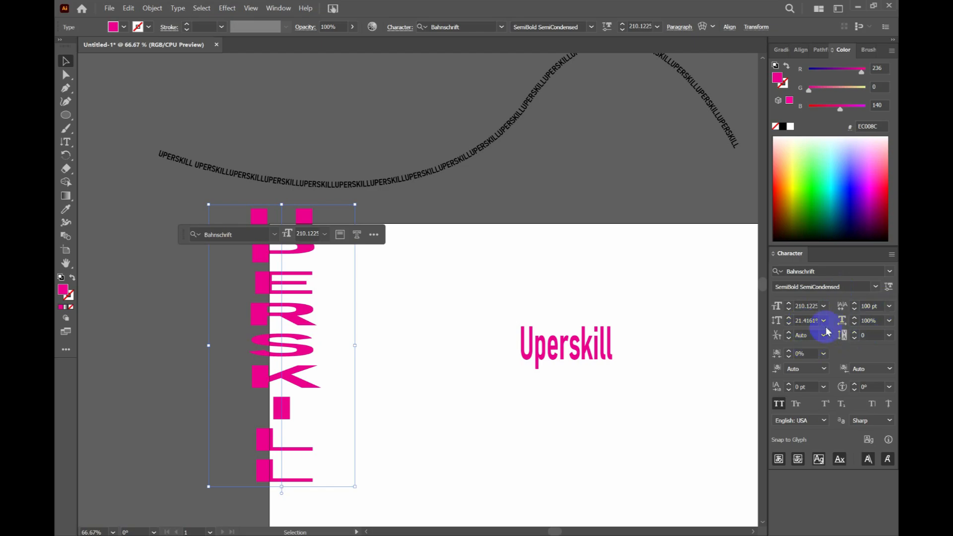
Step: Narrow the vertical text to a font size of about 93 pt and hide the Snap to Glyph options
{"action": "left_click_drag", "start_coordinate": [357, 344], "coordinate": [273, 346]}
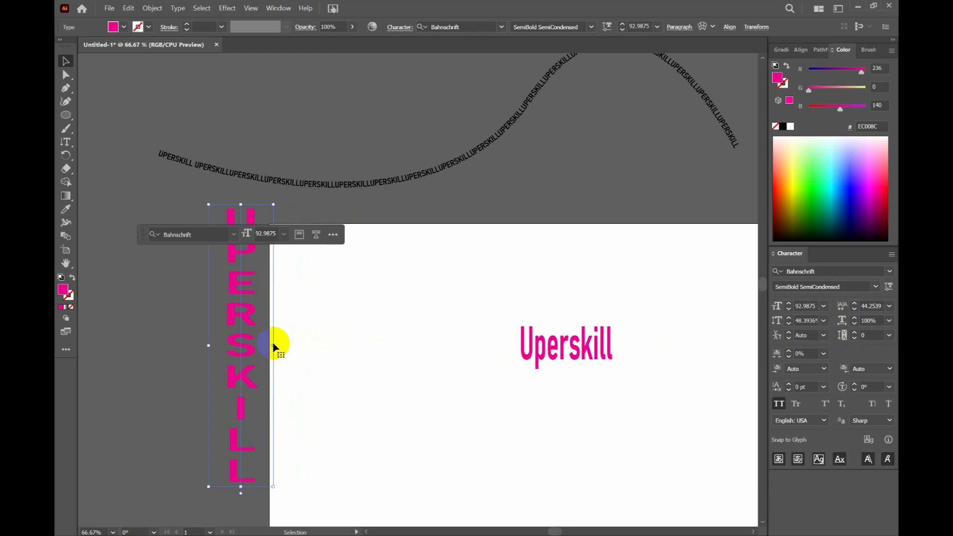
{"action": "left_click", "coordinate": [787, 337]}
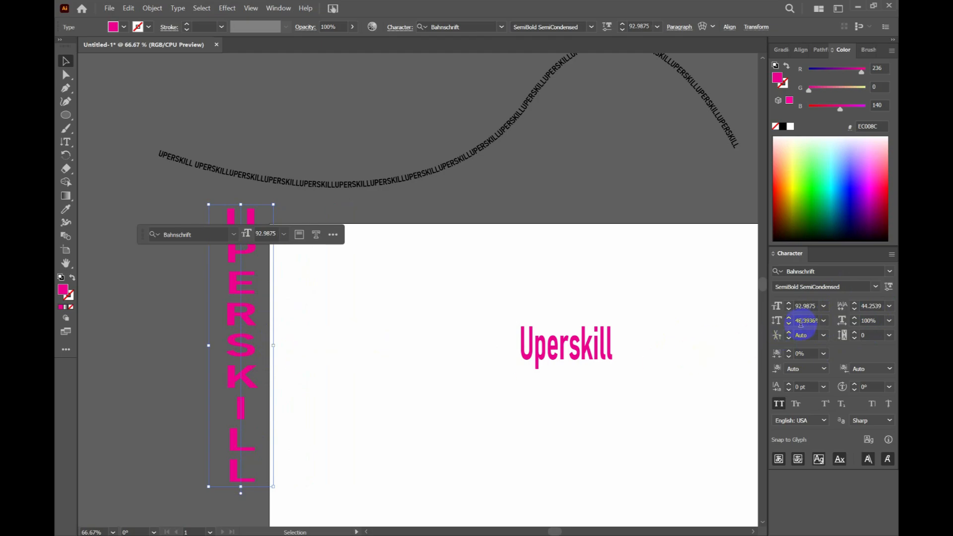
{"action": "left_click", "coordinate": [892, 257]}
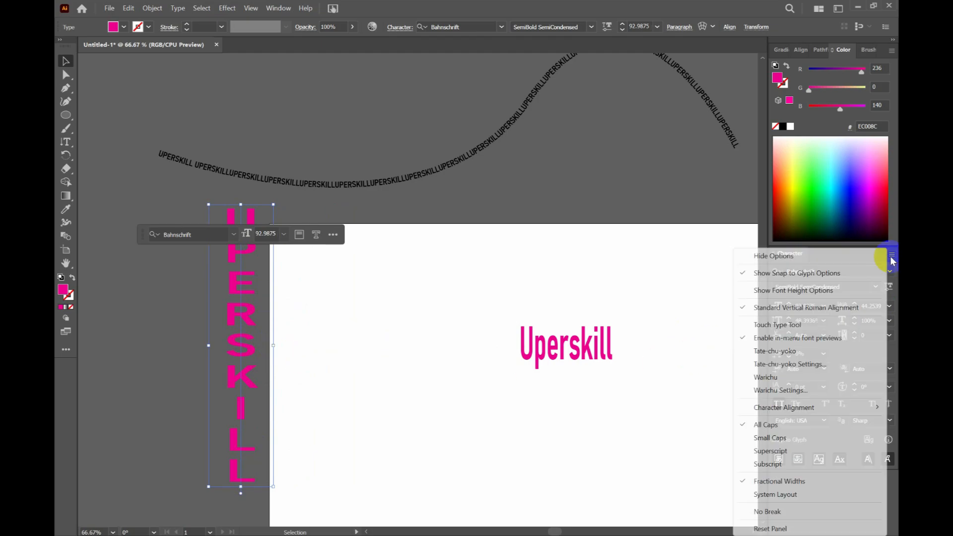
{"action": "left_click", "coordinate": [781, 267]}
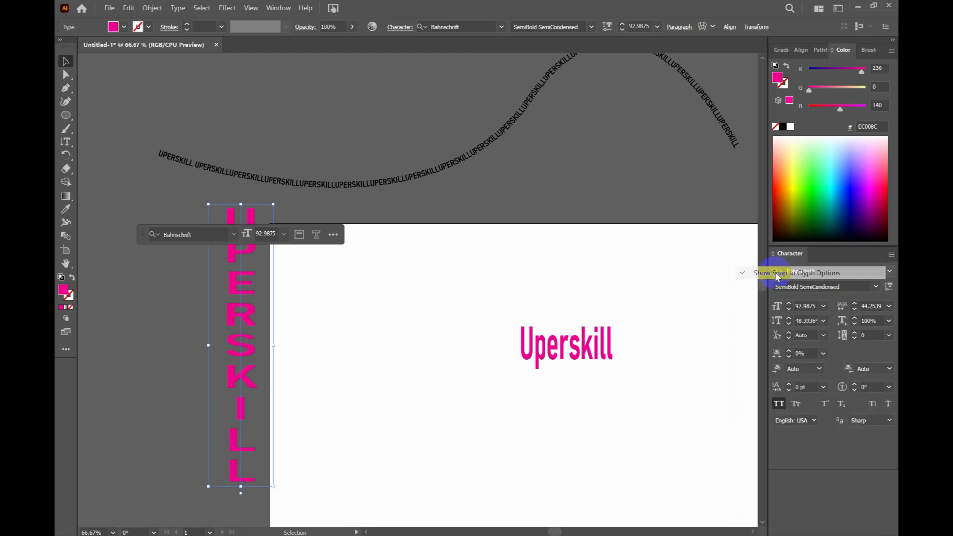
Step: Enter 100% as the vertical text's horizontal scale and move the text right onto the artboard, beside the "Uperskill" text
{"action": "left_click", "coordinate": [867, 322]}
{"action": "type", "text": "10"}
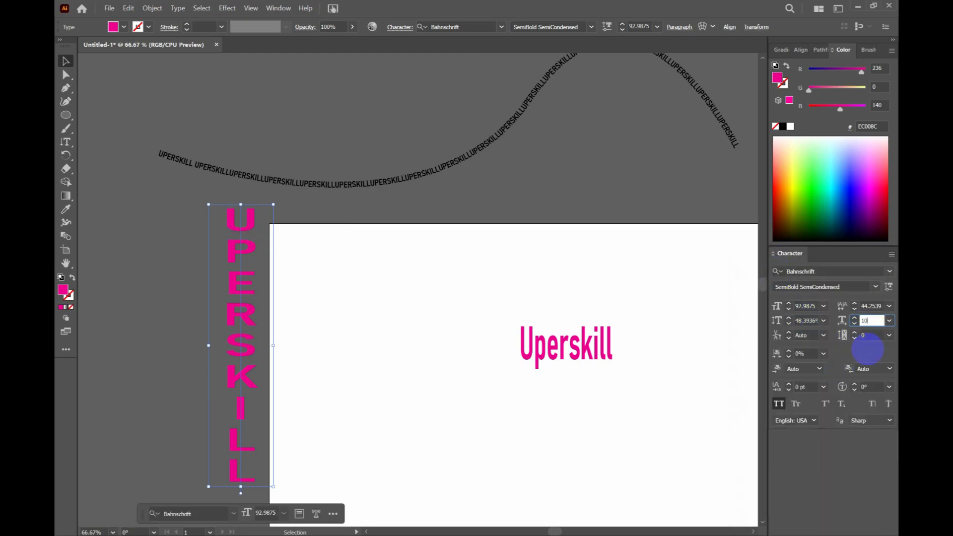
{"action": "type", "text": "0"}
{"action": "key", "text": "Return"}
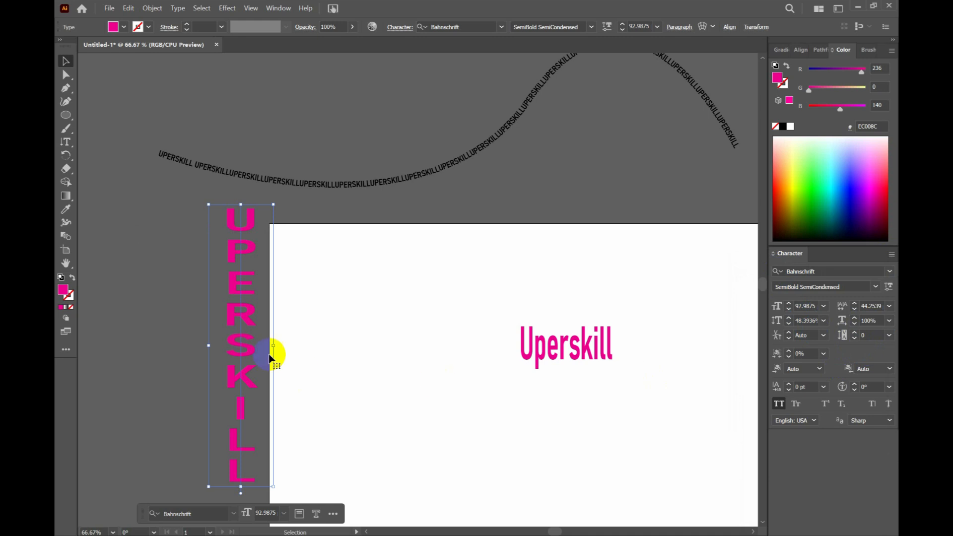
{"action": "left_click_drag", "start_coordinate": [248, 329], "coordinate": [435, 316]}
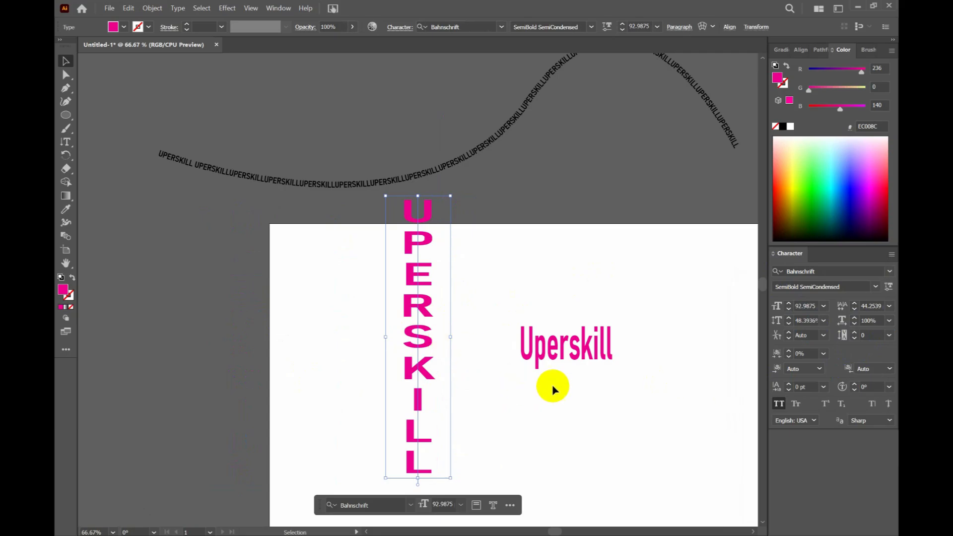
Step: Reposition the horizontal "Uperskill" text on the artboard beside the middle letters of the vertical text and leave it selected
{"action": "left_click_drag", "start_coordinate": [553, 350], "coordinate": [547, 266]}
{"action": "left_click", "coordinate": [583, 399]}
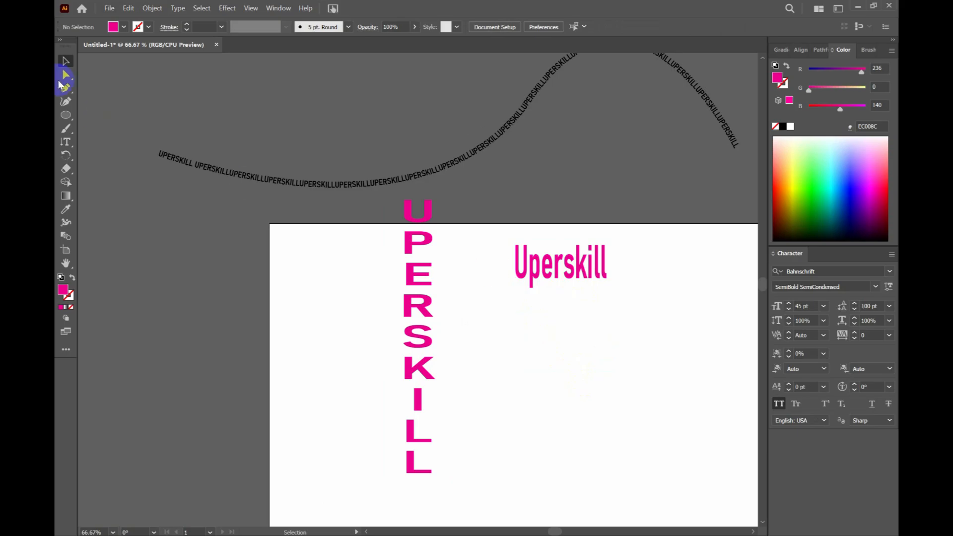
{"action": "left_click", "coordinate": [65, 60]}
{"action": "left_click_drag", "start_coordinate": [579, 273], "coordinate": [600, 314]}
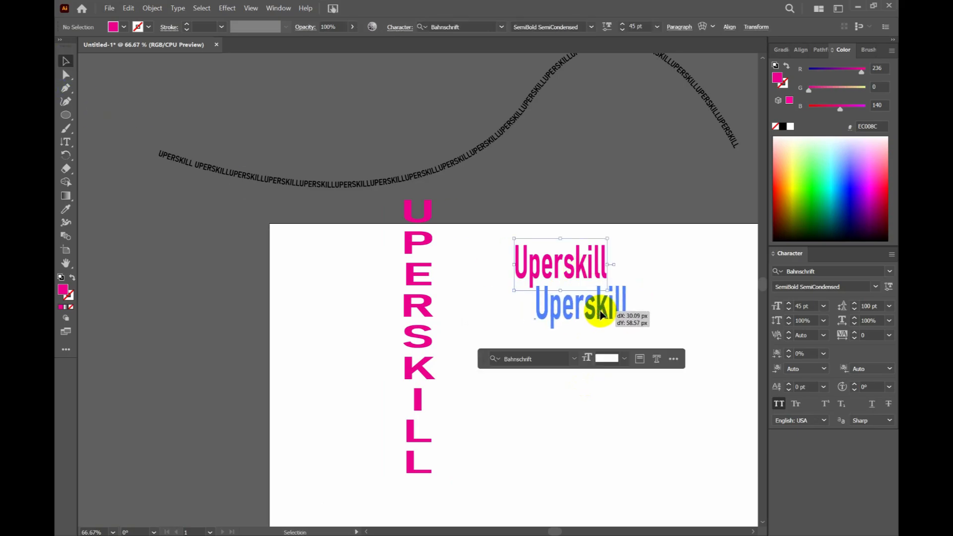
{"action": "left_click", "coordinate": [111, 158]}
{"action": "left_click", "coordinate": [576, 310]}
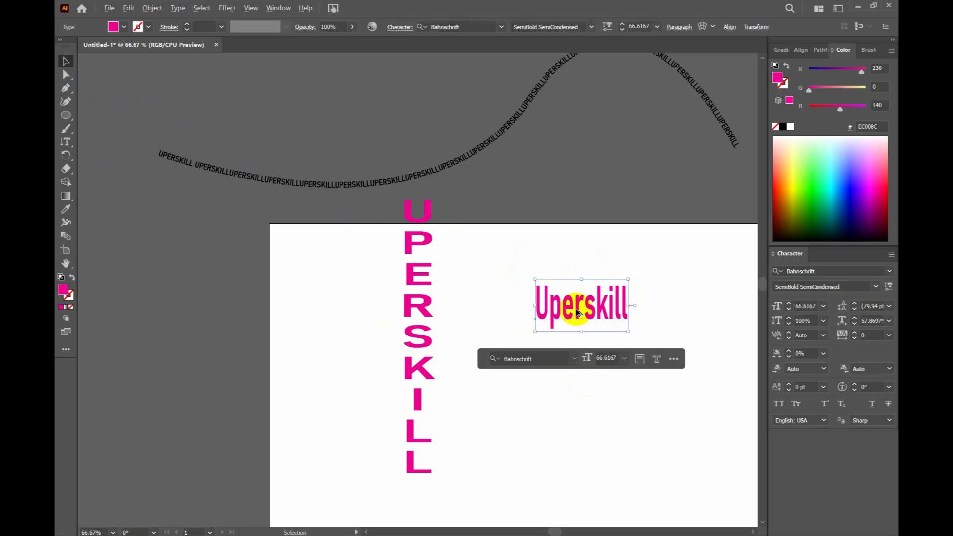
Step: Duplicate the horizontal "Uperskill" text just below the original and replace the copy's wording with "jdfggdfdf"
{"action": "left_click_drag", "start_coordinate": [578, 312], "coordinate": [602, 355]}
{"action": "left_click_drag", "start_coordinate": [610, 355], "coordinate": [611, 355]}
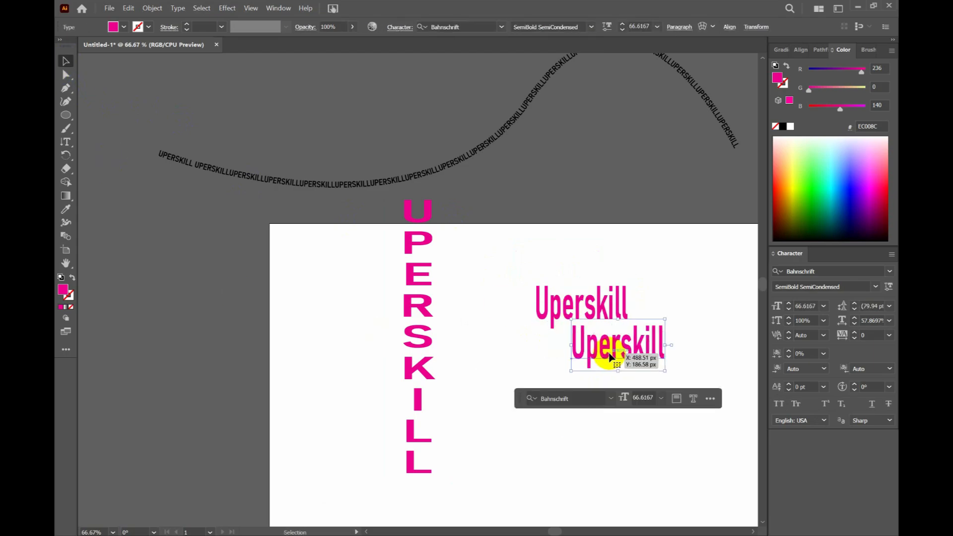
{"action": "double_click", "coordinate": [610, 356]}
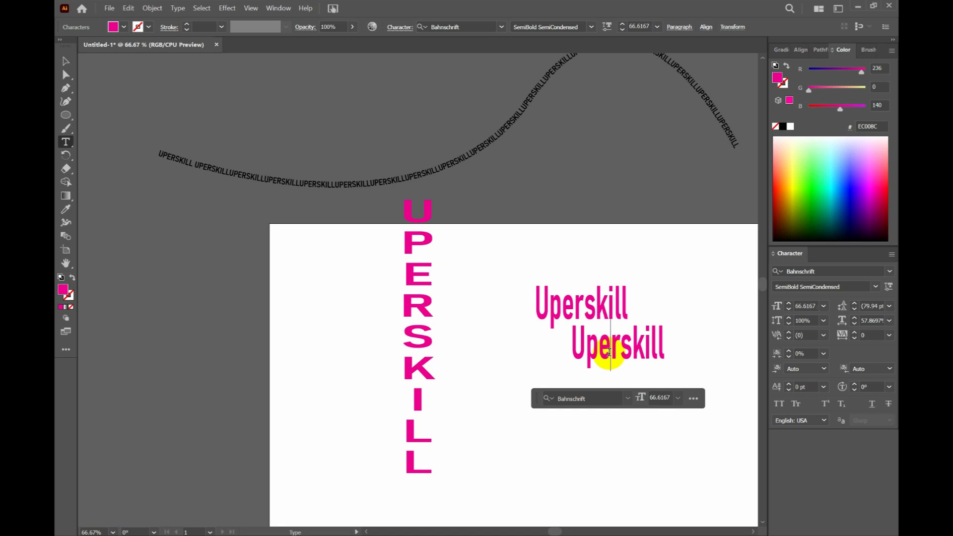
{"action": "key", "text": "ctrl+a"}
{"action": "type", "text": "jdfg"}
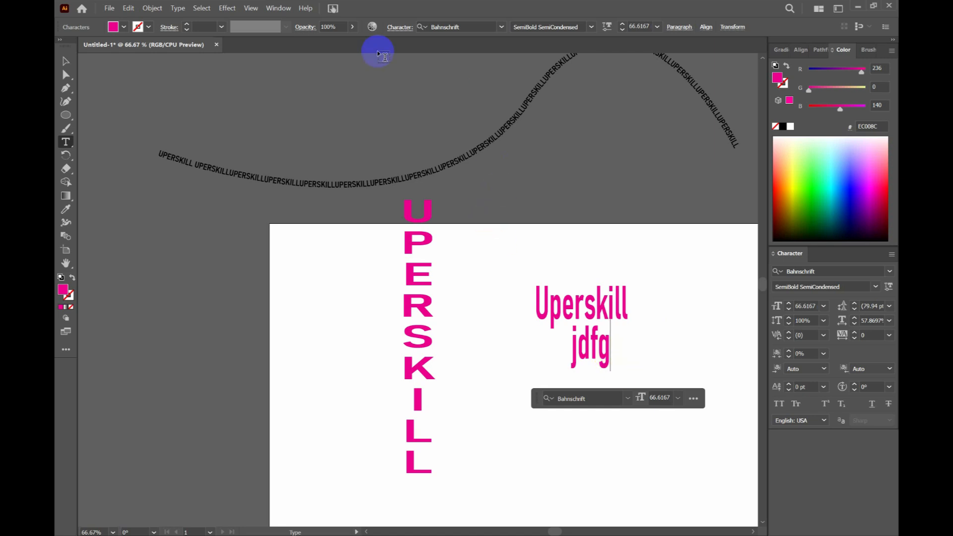
{"action": "type", "text": "gdfdf"}
{"action": "left_click", "coordinate": [61, 60]}
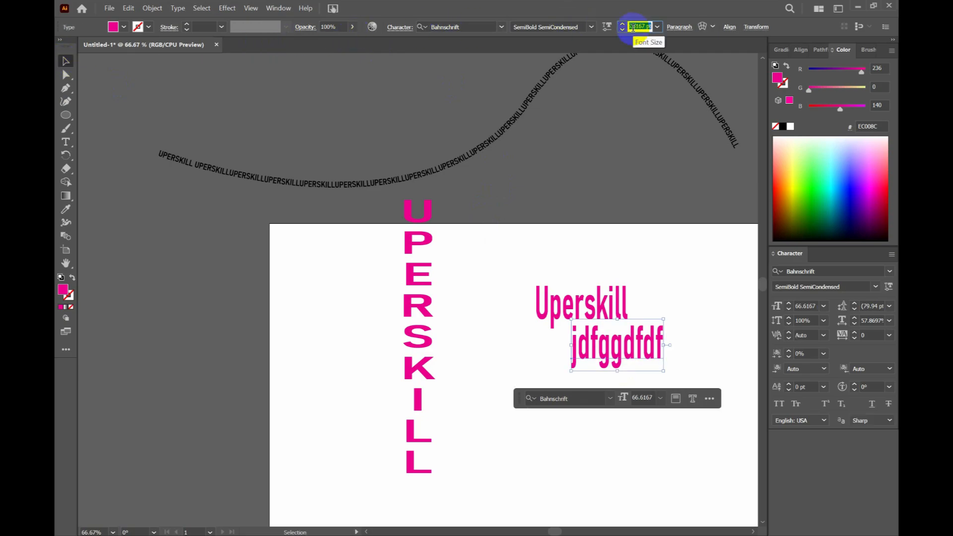
Step: Set the "jdfggdfdf" text's font size to 30 pt and place it directly beneath the start of "Uperskill"
{"action": "key", "text": "Return"}
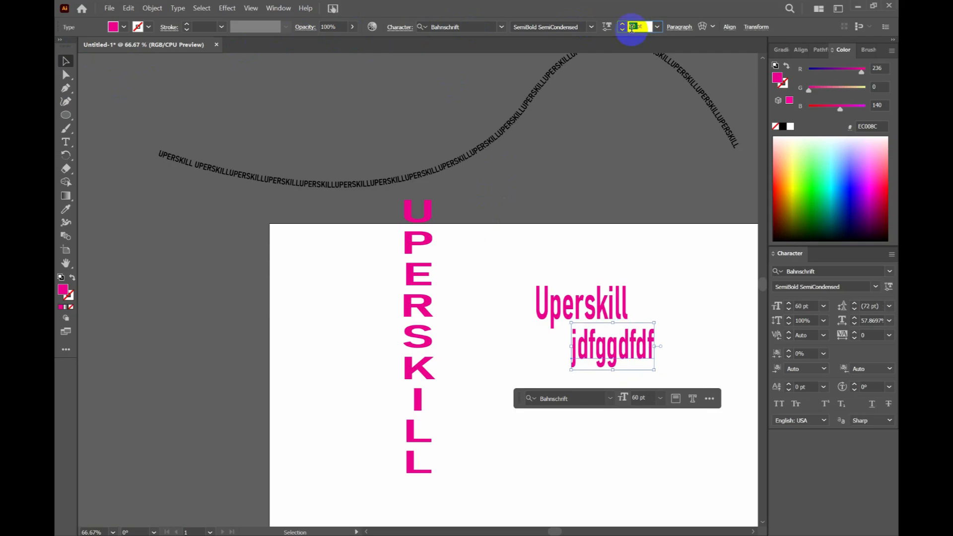
{"action": "type", "text": "30"}
{"action": "key", "text": "Return"}
{"action": "left_click_drag", "start_coordinate": [575, 351], "coordinate": [548, 343]}
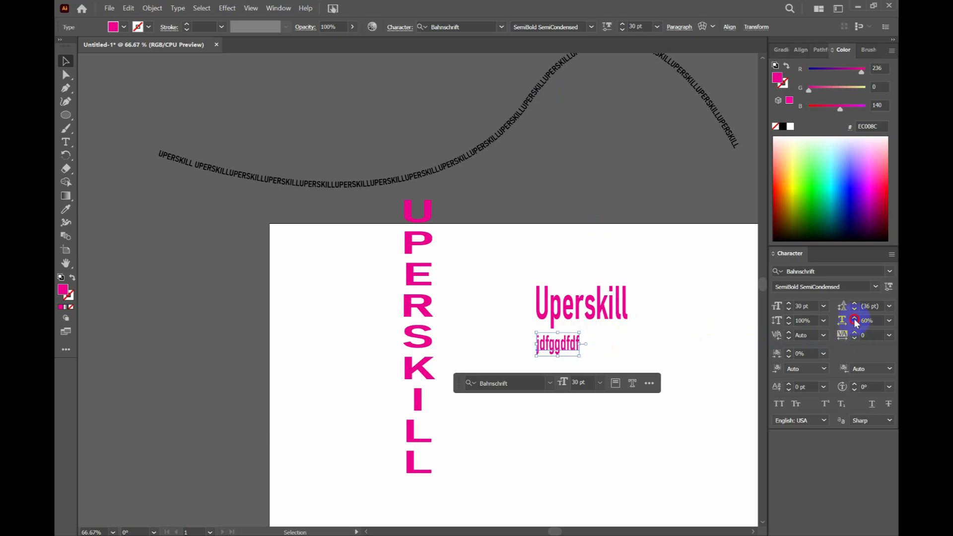
Step: Set the "jdfggdfdf" text's horizontal scale to 144% and adjust its position close beneath "Uperskill"
{"action": "left_click_drag", "start_coordinate": [855, 321], "coordinate": [856, 322]}
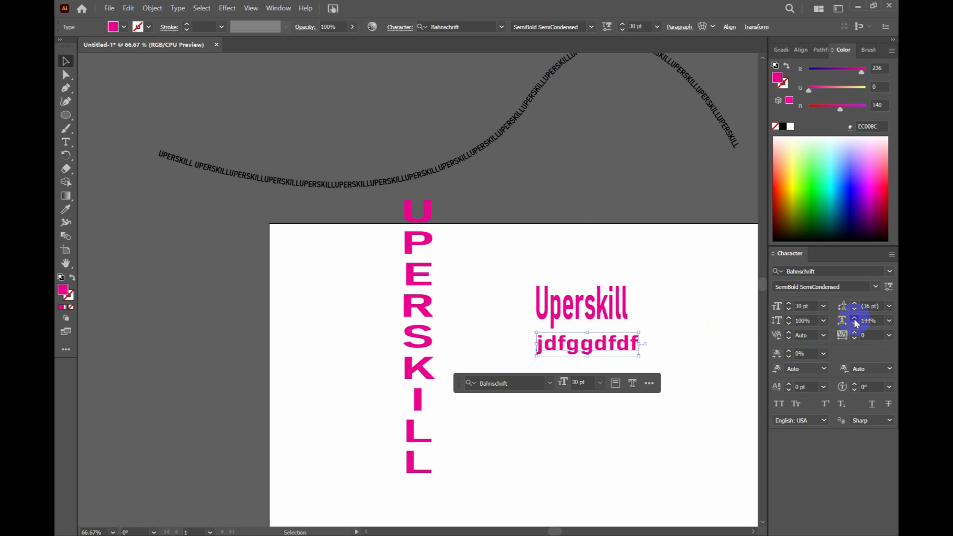
{"action": "left_click_drag", "start_coordinate": [594, 348], "coordinate": [590, 343]}
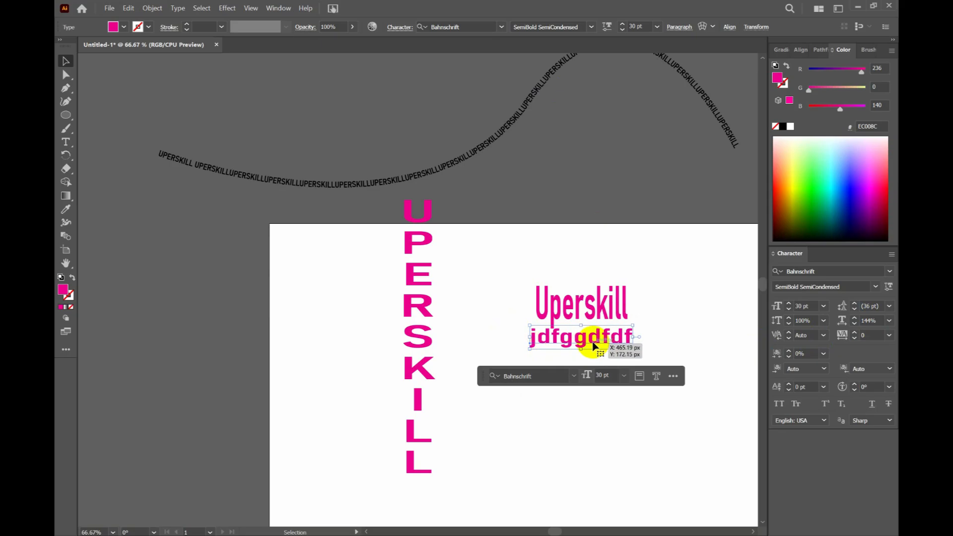
{"action": "left_click_drag", "start_coordinate": [242, 126], "coordinate": [633, 444]}
{"action": "left_click", "coordinate": [598, 382]}
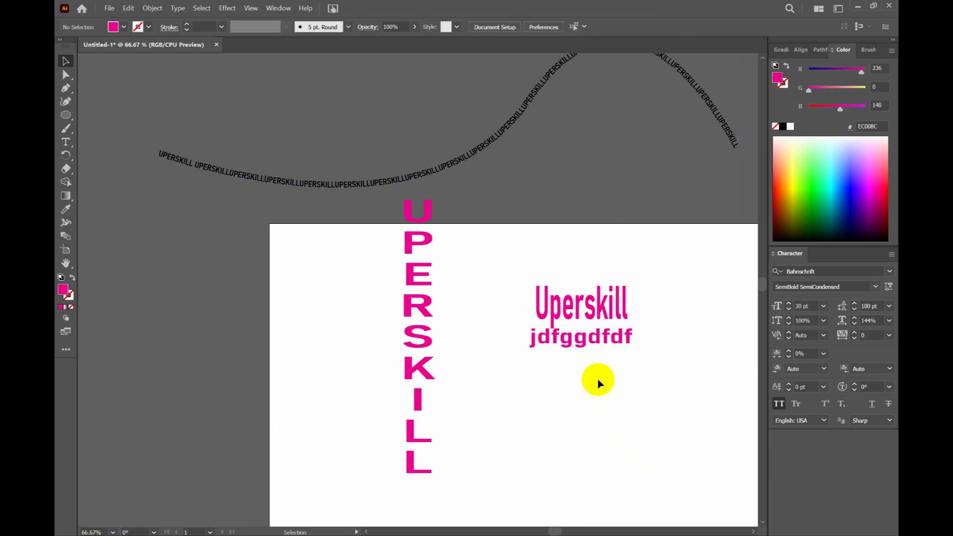
{"action": "left_click", "coordinate": [589, 342]}
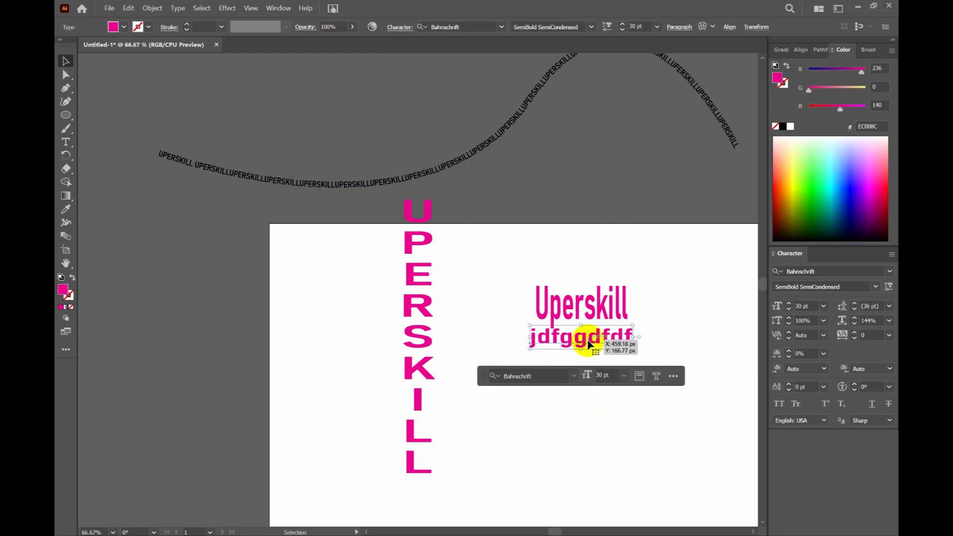
{"action": "mouse_move", "coordinate": [591, 343]}
{"action": "left_mouse_down"}
{"action": "mouse_move", "coordinate": [616, 342]}
{"action": "mouse_move", "coordinate": [576, 385]}
{"action": "mouse_move", "coordinate": [586, 347]}
{"action": "left_mouse_up"}
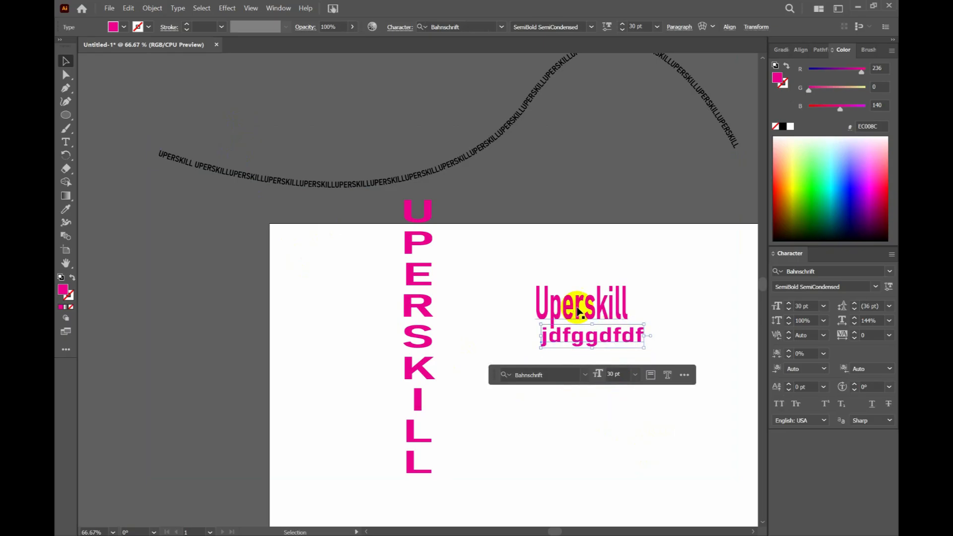
Step: Rearrange the texts, placing the vertical UPERSKILL near the artboard's right side, "jdfggdfdf" left of it and "Uperskill" below "jdfggdfdf"
{"action": "left_click_drag", "start_coordinate": [585, 308], "coordinate": [535, 453]}
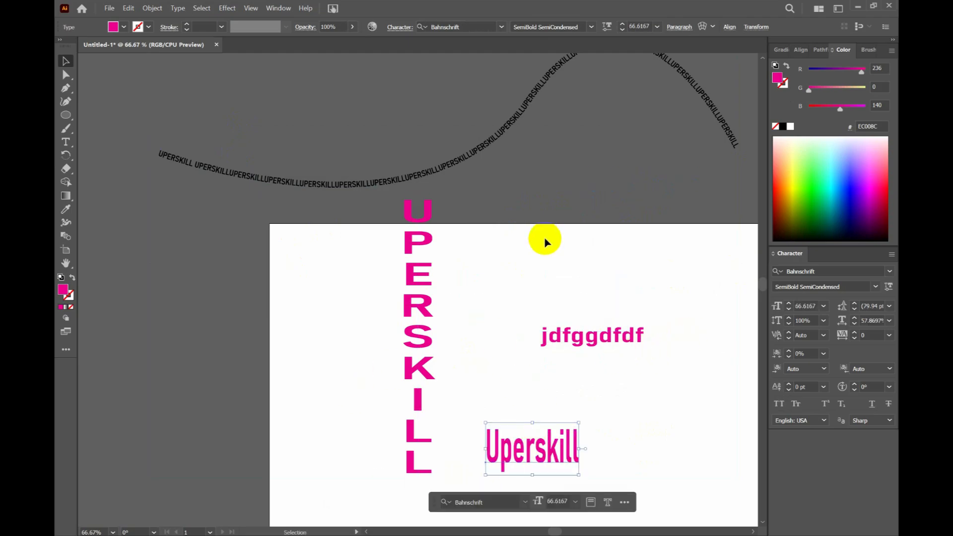
{"action": "scroll", "coordinate": [350, 317], "scroll_direction": "down", "scroll_amount": 2}
{"action": "left_click", "coordinate": [303, 260]}
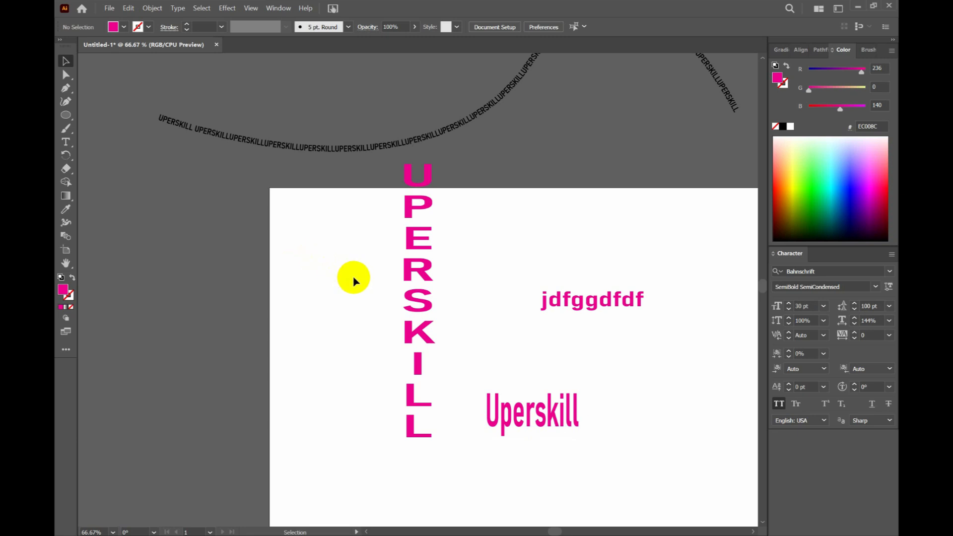
{"action": "scroll", "coordinate": [353, 276], "scroll_direction": "down", "scroll_amount": 1}
{"action": "left_click_drag", "start_coordinate": [410, 189], "coordinate": [631, 171]}
{"action": "left_click_drag", "start_coordinate": [563, 283], "coordinate": [410, 324]}
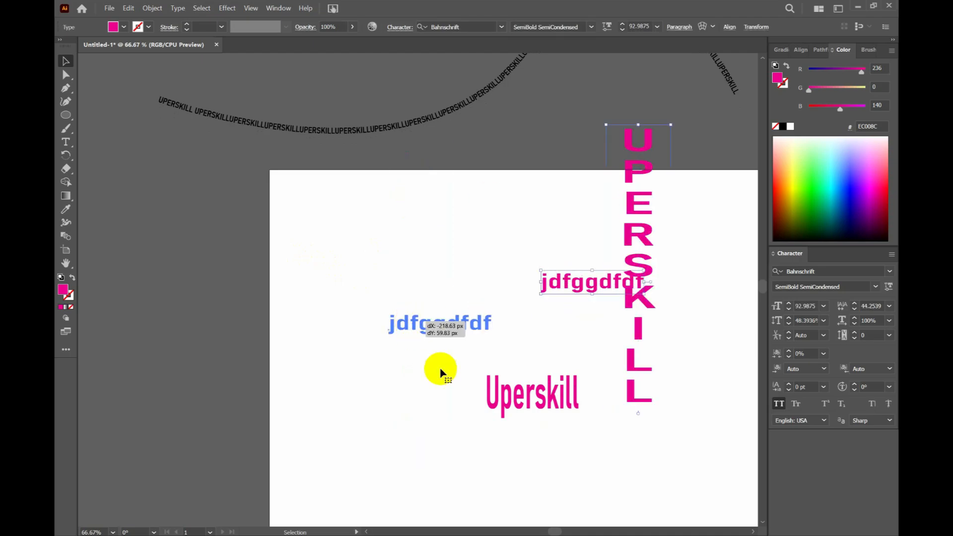
{"action": "left_click_drag", "start_coordinate": [523, 400], "coordinate": [403, 439]}
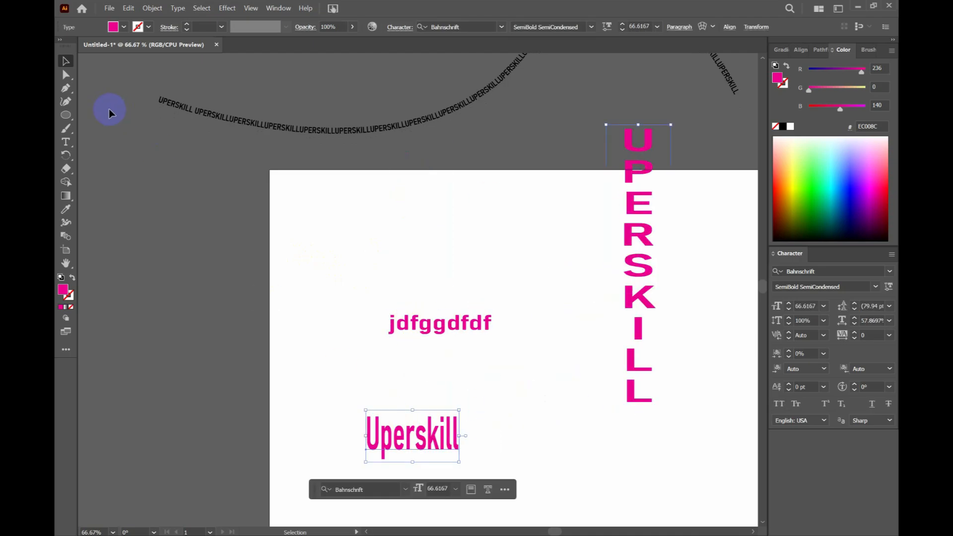
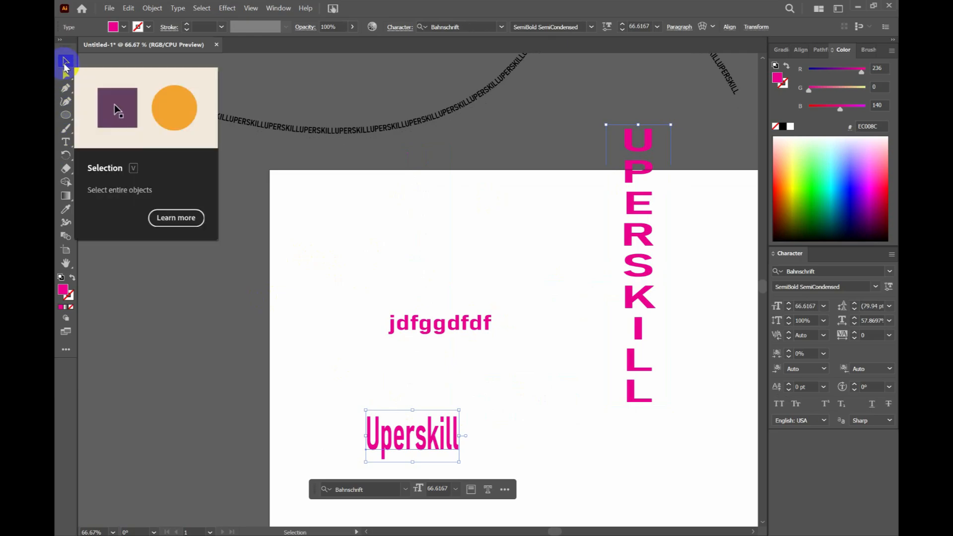
Step: Paint a series of loose magenta strokes of varying length around the texts with the Paintbrush tool
{"action": "left_click", "coordinate": [66, 130]}
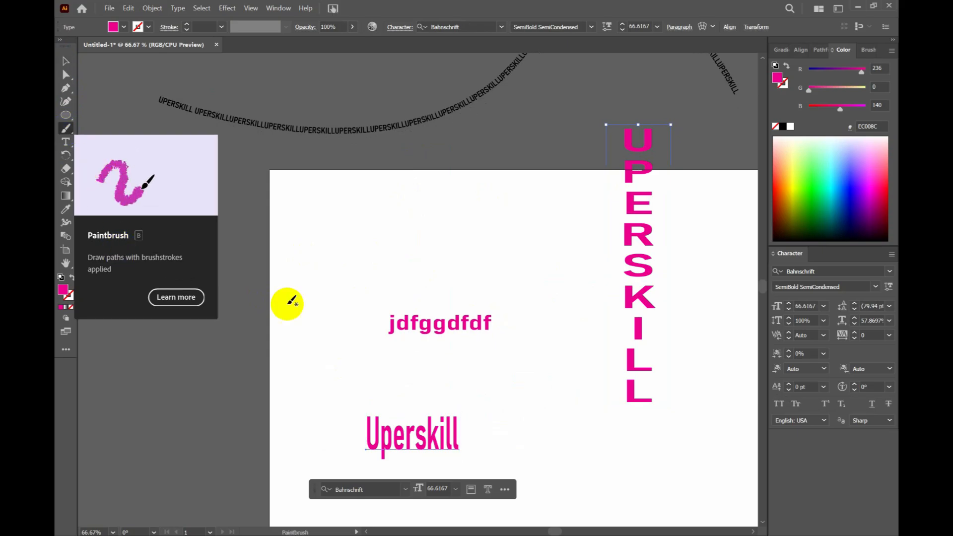
{"action": "mouse_move", "coordinate": [166, 346]}
{"action": "left_mouse_down"}
{"action": "mouse_move", "coordinate": [327, 243]}
{"action": "mouse_move", "coordinate": [502, 211]}
{"action": "mouse_move", "coordinate": [516, 181]}
{"action": "left_mouse_up"}
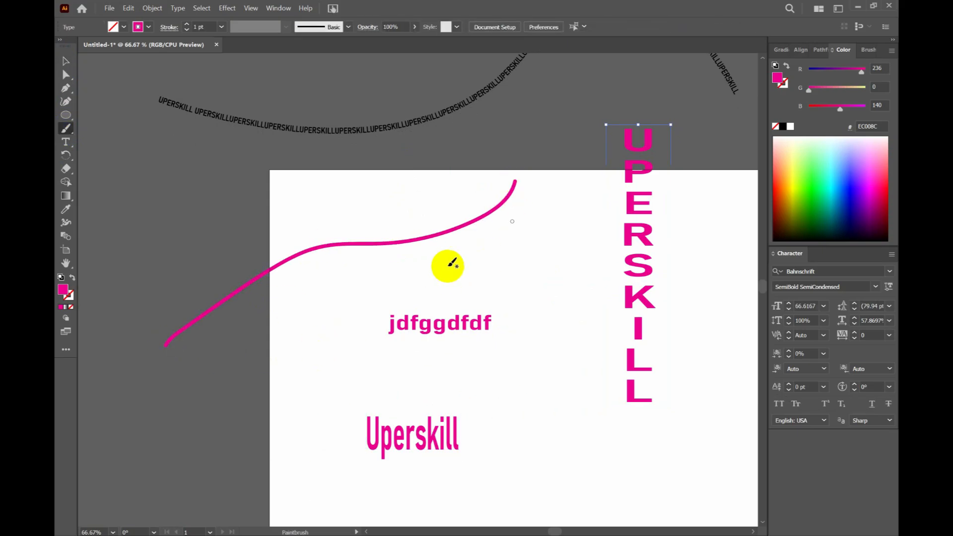
{"action": "left_click_drag", "start_coordinate": [569, 281], "coordinate": [565, 383]}
{"action": "left_click_drag", "start_coordinate": [463, 372], "coordinate": [400, 394]}
{"action": "mouse_move", "coordinate": [280, 382]}
{"action": "left_mouse_down"}
{"action": "mouse_move", "coordinate": [430, 467]}
{"action": "mouse_move", "coordinate": [481, 482]}
{"action": "left_mouse_up"}
{"action": "mouse_move", "coordinate": [560, 487]}
{"action": "left_mouse_down"}
{"action": "mouse_move", "coordinate": [607, 506]}
{"action": "mouse_move", "coordinate": [670, 445]}
{"action": "left_mouse_up"}
{"action": "left_click_drag", "start_coordinate": [592, 465], "coordinate": [621, 489]}
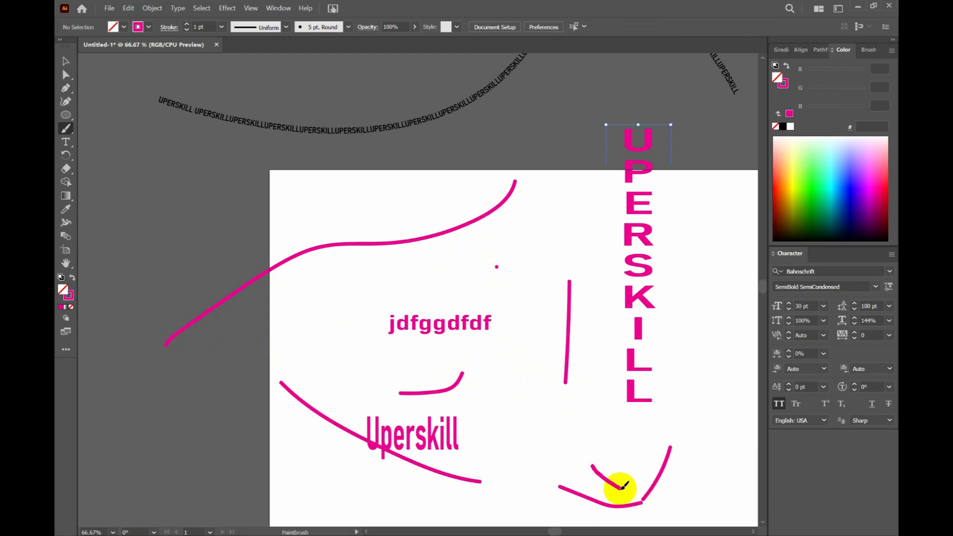
{"action": "left_click_drag", "start_coordinate": [634, 450], "coordinate": [633, 469]}
{"action": "mouse_move", "coordinate": [585, 439]}
{"action": "left_mouse_down"}
{"action": "mouse_move", "coordinate": [606, 449]}
{"action": "mouse_move", "coordinate": [615, 427]}
{"action": "mouse_move", "coordinate": [602, 455]}
{"action": "left_mouse_up"}
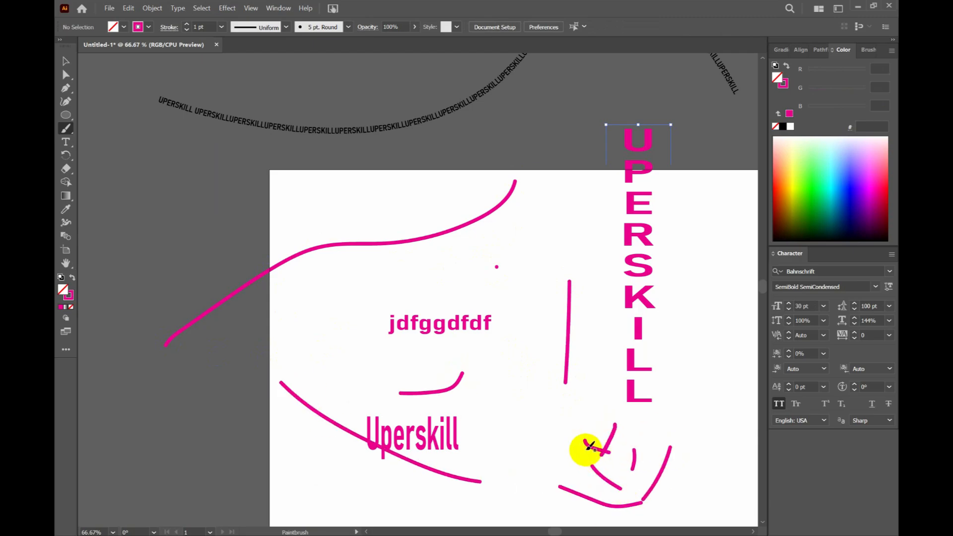
{"action": "left_click_drag", "start_coordinate": [544, 423], "coordinate": [513, 498]}
{"action": "left_click", "coordinate": [512, 517]}
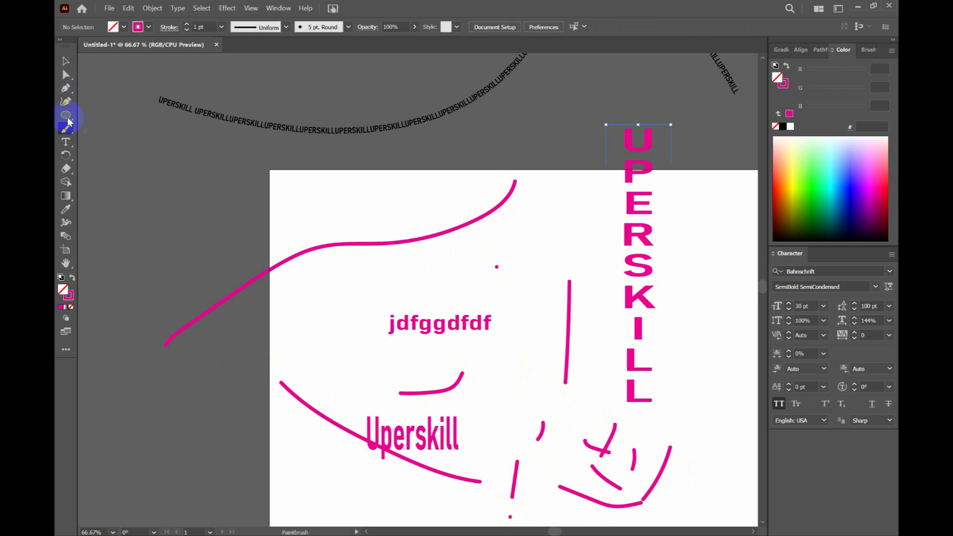
Step: Try to create a new art brush from the vertical UPERSKILL text
{"action": "left_click", "coordinate": [865, 53]}
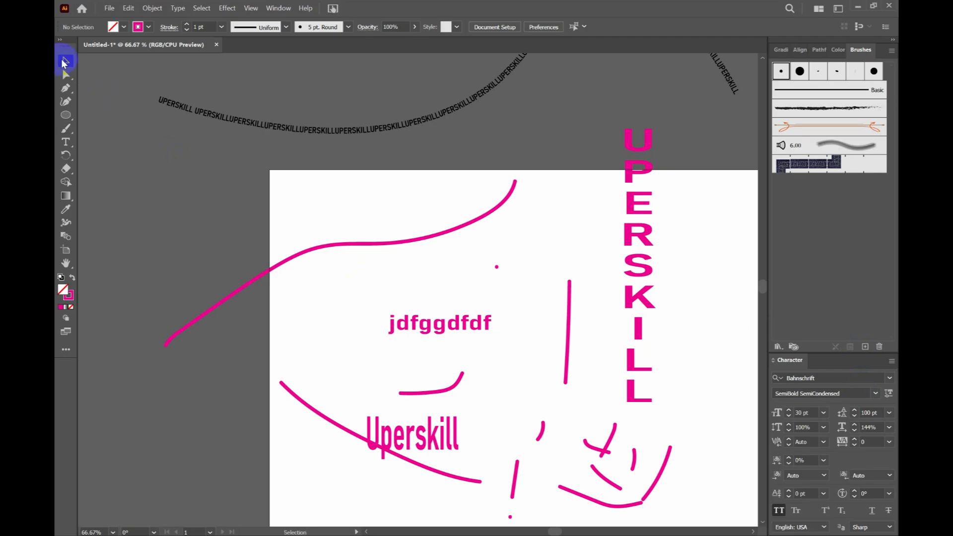
{"action": "left_click", "coordinate": [645, 248]}
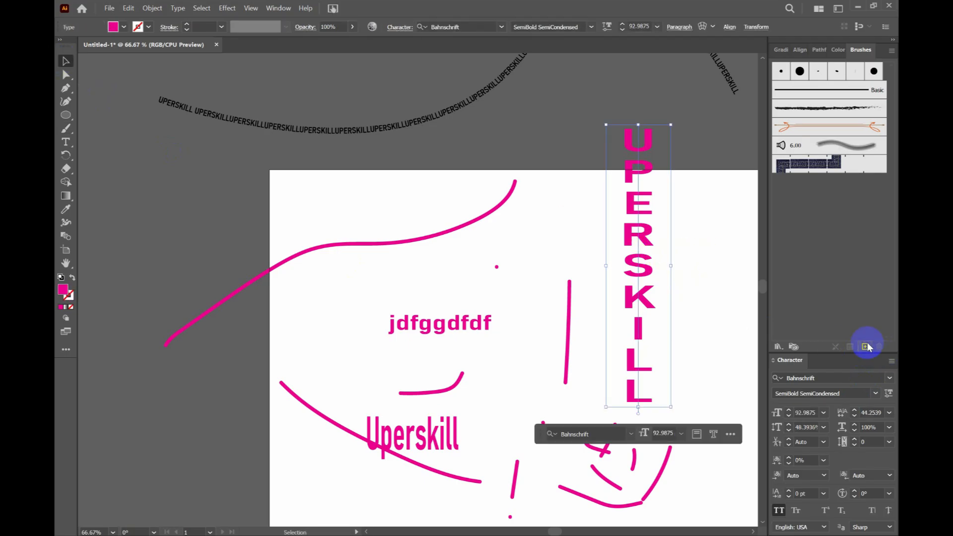
{"action": "left_click", "coordinate": [866, 347]}
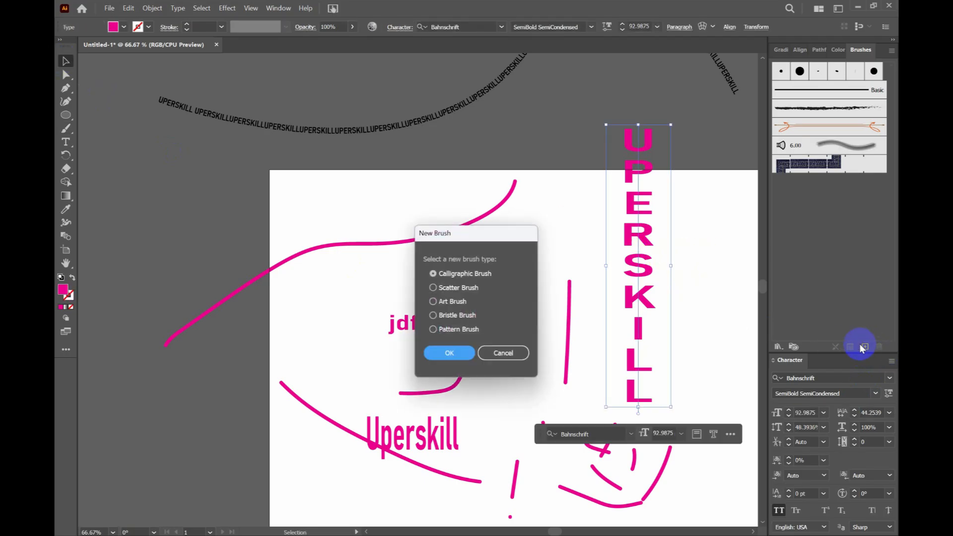
{"action": "left_click", "coordinate": [452, 303]}
{"action": "left_click", "coordinate": [449, 354]}
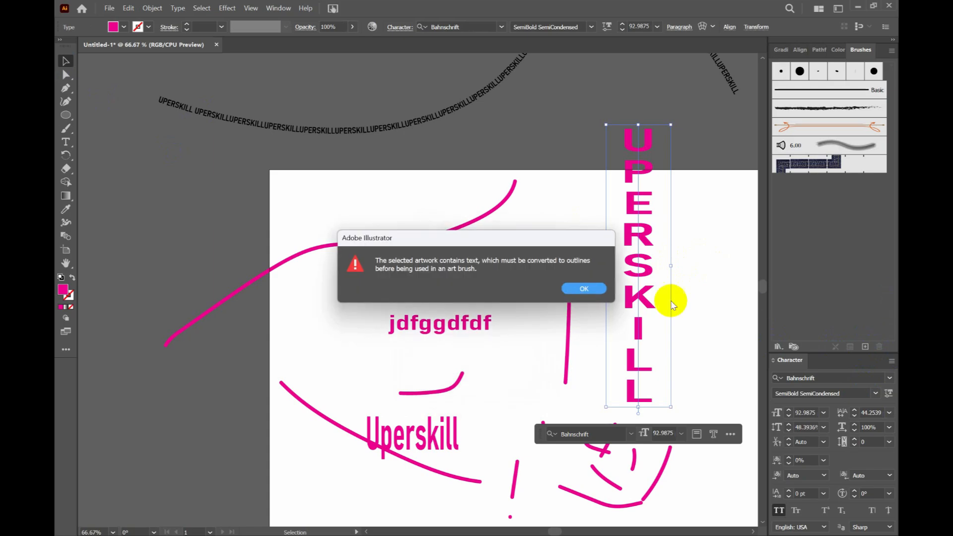
{"action": "left_click", "coordinate": [586, 290]}
{"action": "left_click", "coordinate": [816, 168]}
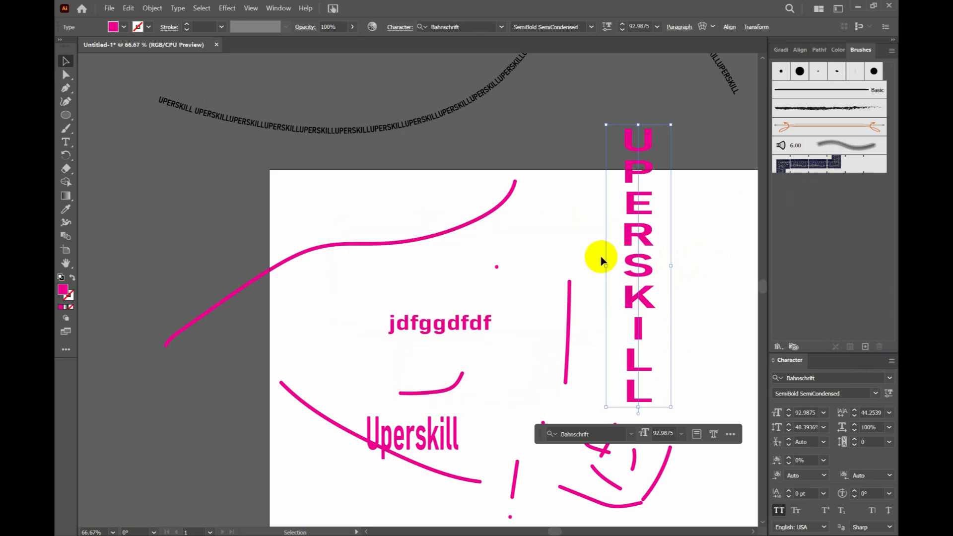
Step: Shift the vertical UPERSKILL text slightly left and draw a magenta five-pointed star outside the artboard, near its upper-left corner
{"action": "left_click_drag", "start_coordinate": [638, 251], "coordinate": [618, 246]}
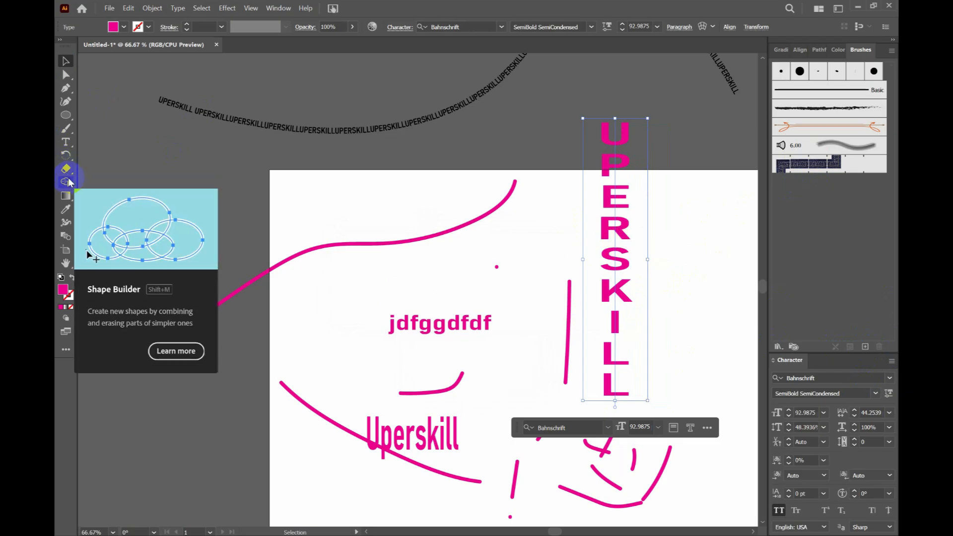
{"action": "left_click_drag", "start_coordinate": [66, 115], "coordinate": [102, 156]}
{"action": "left_click_drag", "start_coordinate": [132, 174], "coordinate": [163, 219]}
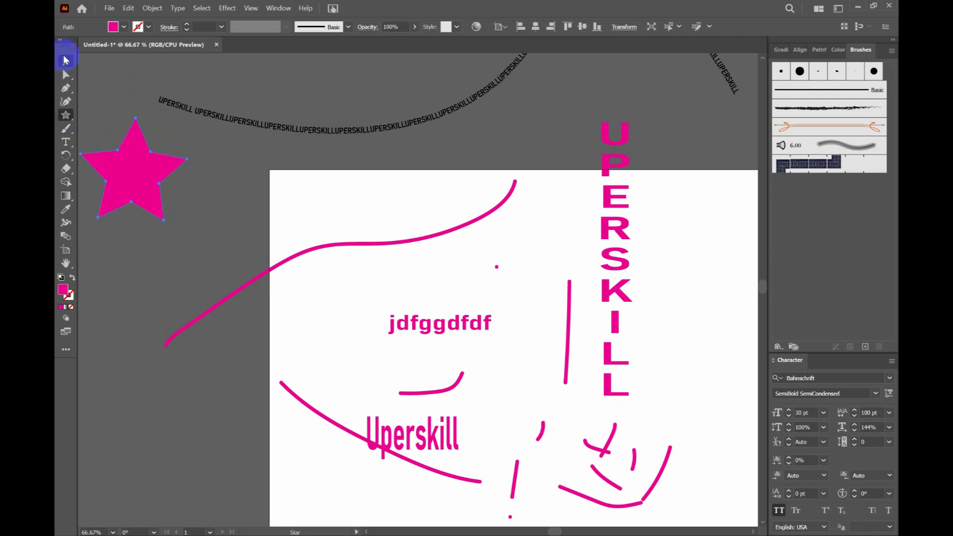
{"action": "left_click", "coordinate": [65, 60]}
Step: Create a new art brush from the selected star, keeping the default name Art Brush 1 and the default options
{"action": "left_click", "coordinate": [865, 347]}
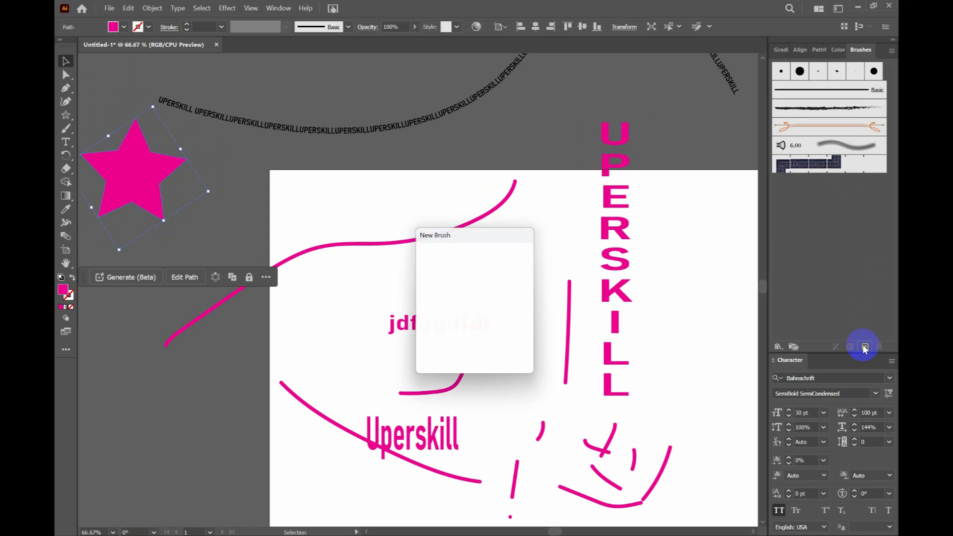
{"action": "left_click", "coordinate": [448, 306]}
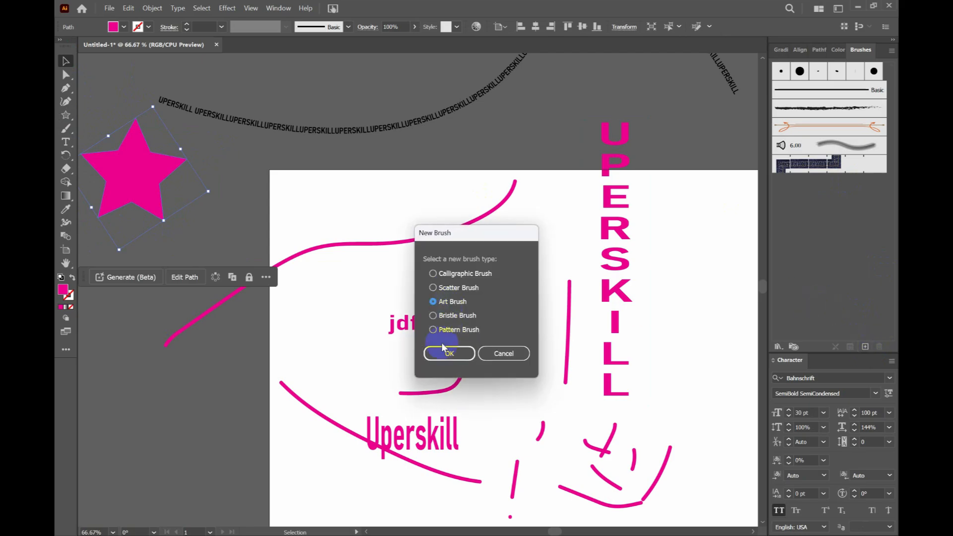
{"action": "left_click", "coordinate": [446, 354]}
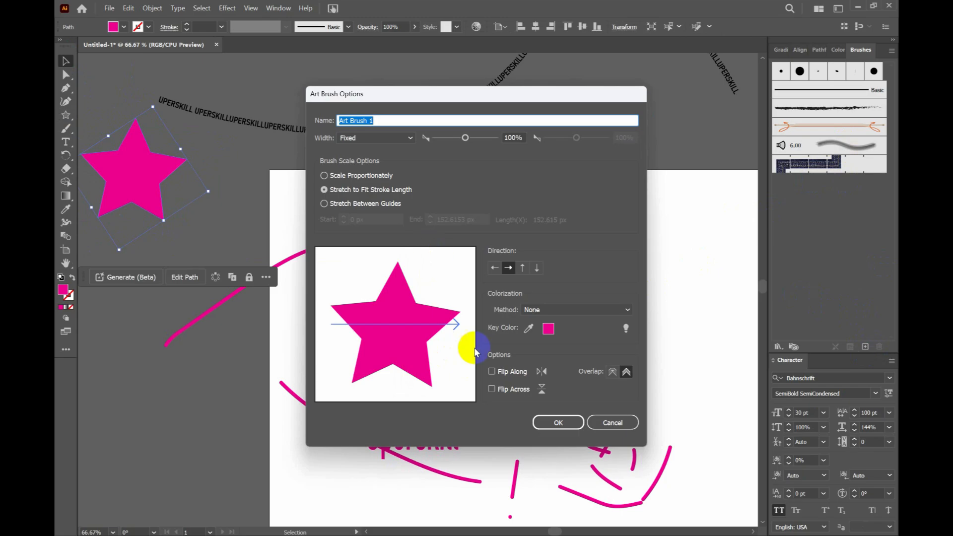
{"action": "left_click", "coordinate": [560, 424]}
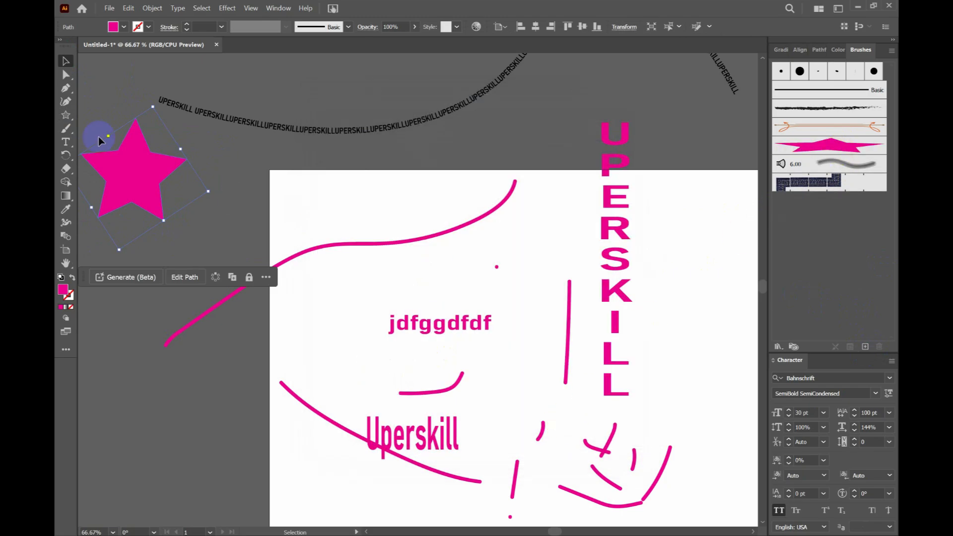
Step: Paint a series of short strokes with the star art brush across the artboard and the canvas around it
{"action": "left_click", "coordinate": [67, 132]}
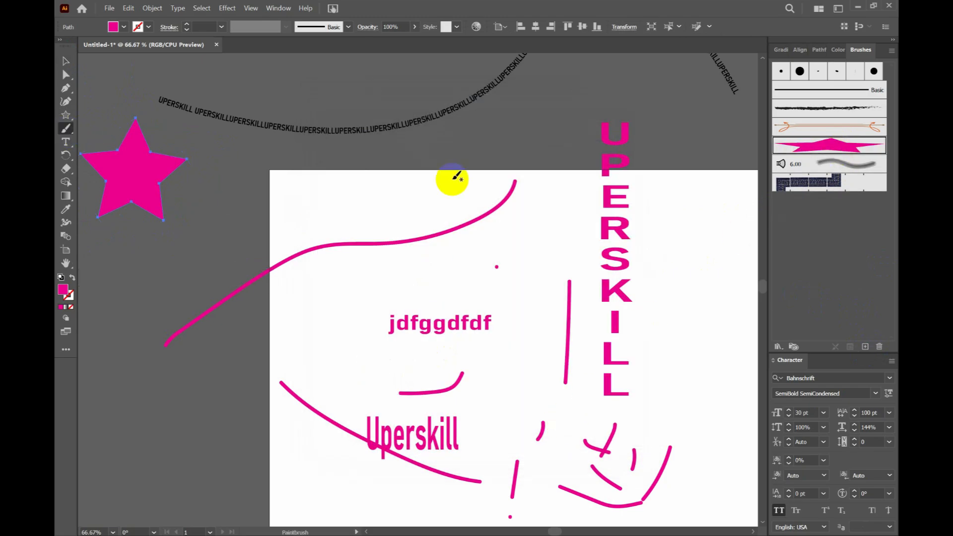
{"action": "left_click", "coordinate": [862, 148]}
{"action": "left_click_drag", "start_coordinate": [454, 146], "coordinate": [530, 192]}
{"action": "mouse_move", "coordinate": [543, 143]}
{"action": "left_mouse_down"}
{"action": "mouse_move", "coordinate": [566, 195]}
{"action": "mouse_move", "coordinate": [562, 245]}
{"action": "left_mouse_up"}
{"action": "mouse_move", "coordinate": [543, 253]}
{"action": "left_mouse_down"}
{"action": "mouse_move", "coordinate": [507, 283]}
{"action": "mouse_move", "coordinate": [467, 290]}
{"action": "left_mouse_up"}
{"action": "mouse_move", "coordinate": [362, 321]}
{"action": "left_mouse_down"}
{"action": "mouse_move", "coordinate": [341, 362]}
{"action": "mouse_move", "coordinate": [284, 359]}
{"action": "mouse_move", "coordinate": [255, 390]}
{"action": "mouse_move", "coordinate": [177, 422]}
{"action": "left_mouse_up"}
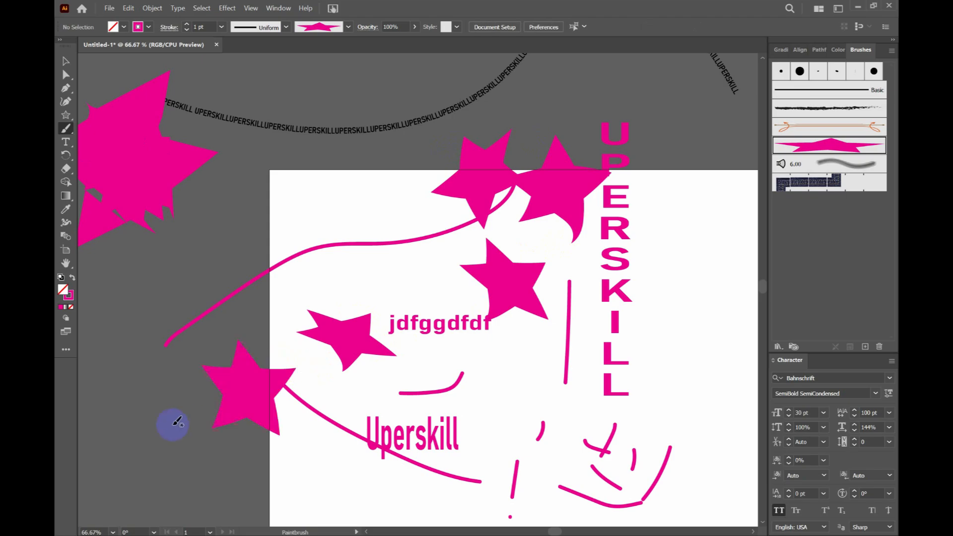
{"action": "left_click_drag", "start_coordinate": [206, 464], "coordinate": [207, 465]}
{"action": "mouse_move", "coordinate": [228, 464]}
{"action": "left_mouse_down"}
{"action": "mouse_move", "coordinate": [288, 486]}
{"action": "mouse_move", "coordinate": [328, 478]}
{"action": "mouse_move", "coordinate": [370, 484]}
{"action": "left_mouse_up"}
{"action": "mouse_move", "coordinate": [488, 395]}
{"action": "left_mouse_down"}
{"action": "mouse_move", "coordinate": [528, 383]}
{"action": "mouse_move", "coordinate": [572, 412]}
{"action": "left_mouse_up"}
{"action": "mouse_move", "coordinate": [639, 388]}
{"action": "left_mouse_down"}
{"action": "mouse_move", "coordinate": [701, 403]}
{"action": "mouse_move", "coordinate": [703, 432]}
{"action": "left_mouse_up"}
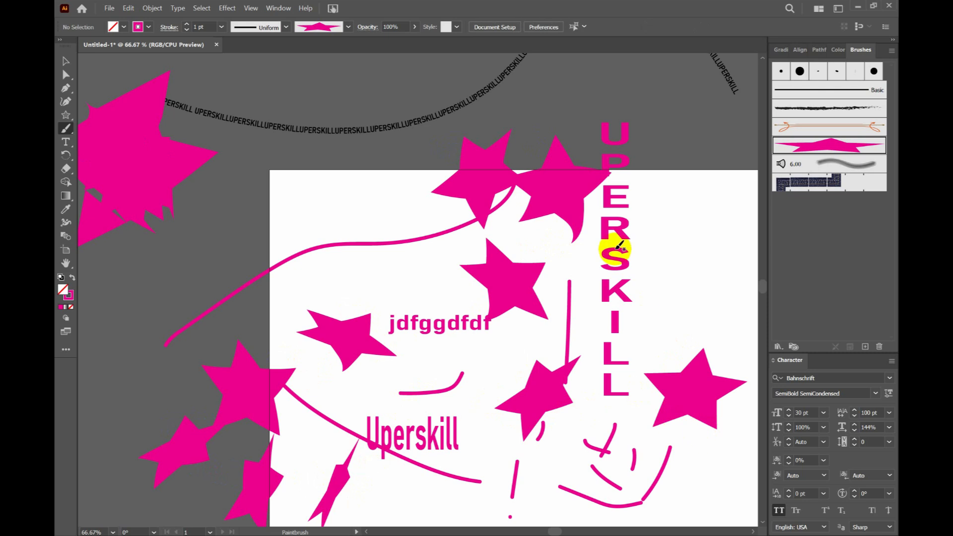
{"action": "left_click_drag", "start_coordinate": [672, 196], "coordinate": [744, 266]}
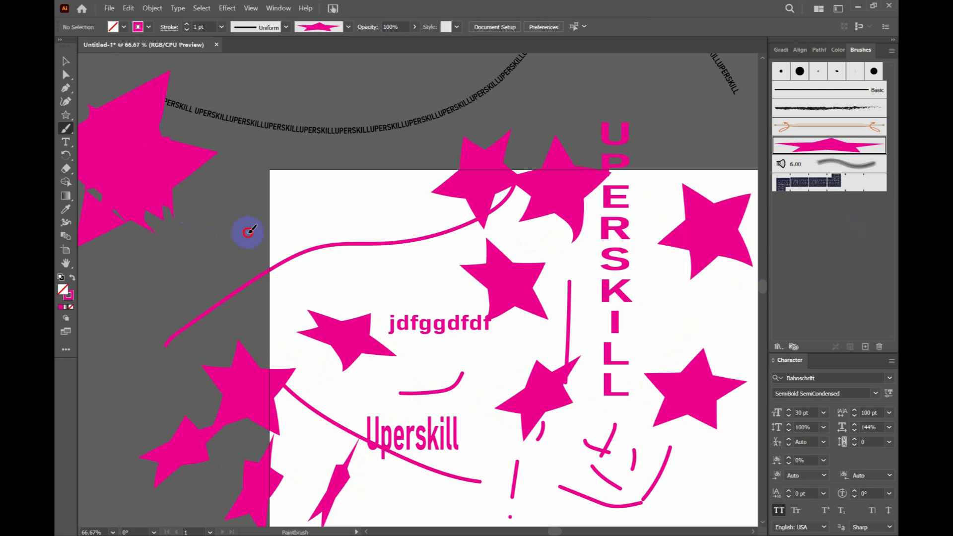
{"action": "mouse_move", "coordinate": [248, 232]}
{"action": "left_mouse_down"}
{"action": "mouse_move", "coordinate": [393, 202]}
{"action": "mouse_move", "coordinate": [239, 269]}
{"action": "left_mouse_up"}
{"action": "left_click_drag", "start_coordinate": [101, 357], "coordinate": [106, 474]}
{"action": "left_click_drag", "start_coordinate": [415, 509], "coordinate": [432, 511]}
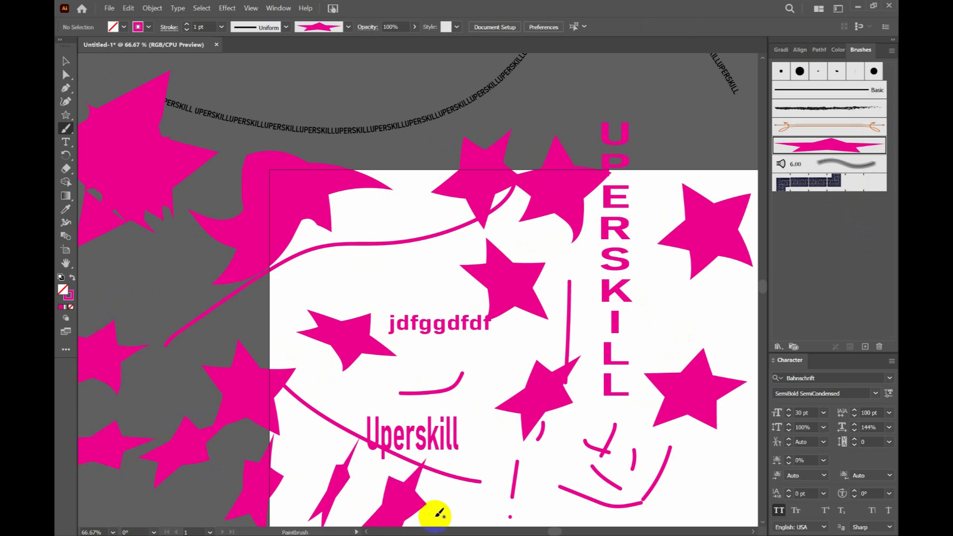
{"action": "mouse_move", "coordinate": [401, 275]}
{"action": "left_mouse_down"}
{"action": "mouse_move", "coordinate": [432, 274]}
{"action": "mouse_move", "coordinate": [452, 317]}
{"action": "mouse_move", "coordinate": [405, 305]}
{"action": "left_mouse_up"}
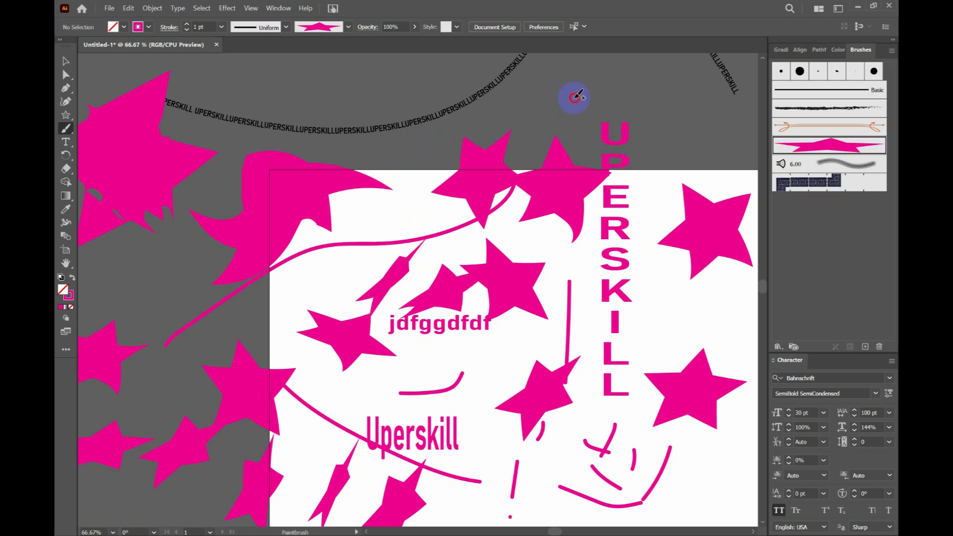
{"action": "left_click_drag", "start_coordinate": [701, 72], "coordinate": [704, 75]}
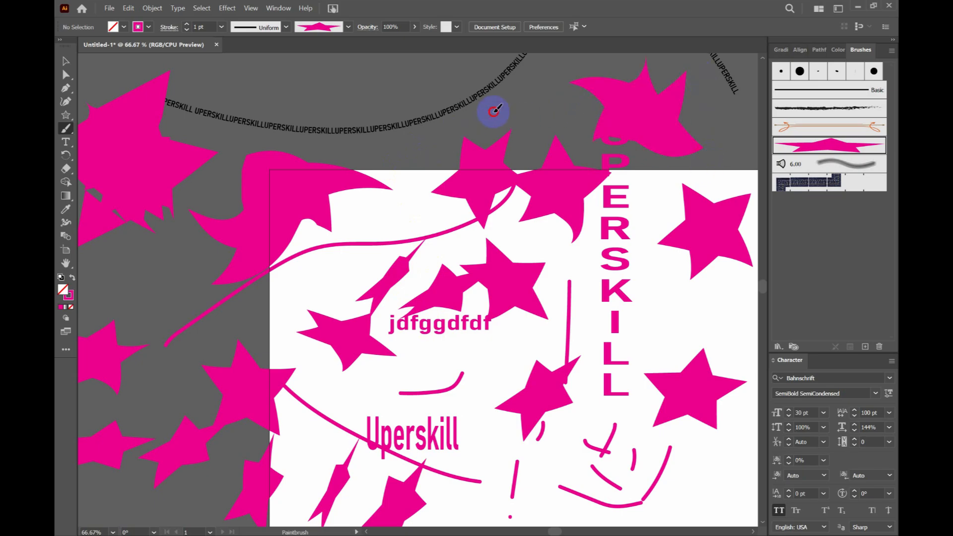
{"action": "mouse_move", "coordinate": [494, 110]}
{"action": "left_mouse_down"}
{"action": "mouse_move", "coordinate": [533, 82]}
{"action": "mouse_move", "coordinate": [542, 120]}
{"action": "mouse_move", "coordinate": [567, 133]}
{"action": "left_mouse_up"}
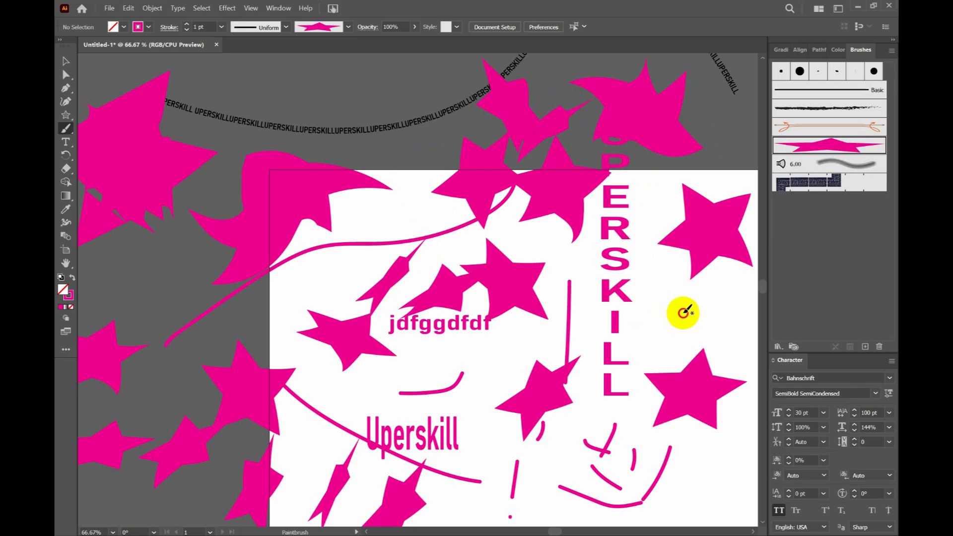
{"action": "left_click_drag", "start_coordinate": [687, 310], "coordinate": [720, 240]}
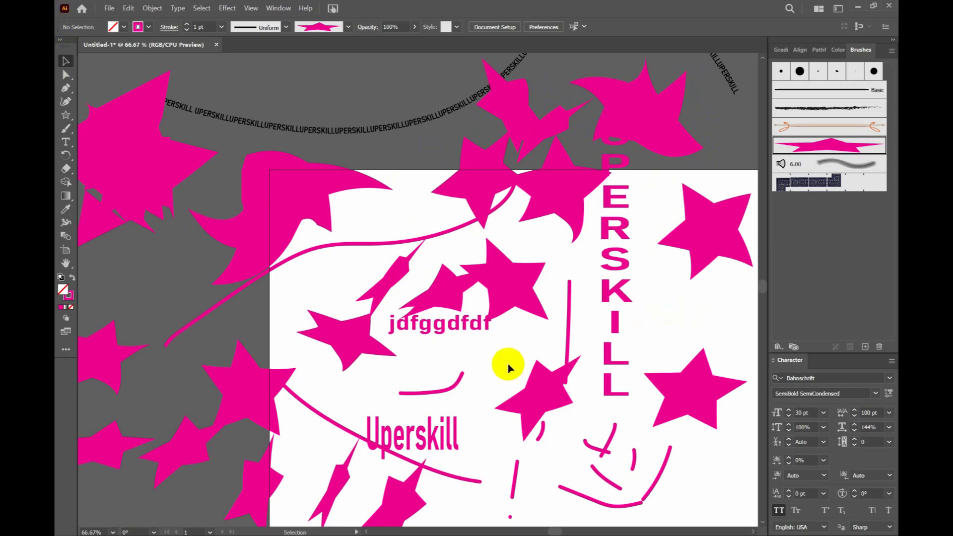
Step: Delete all artwork from the document and remove the magenta star art brush from the brush list
{"action": "key", "text": "ctrl+a"}
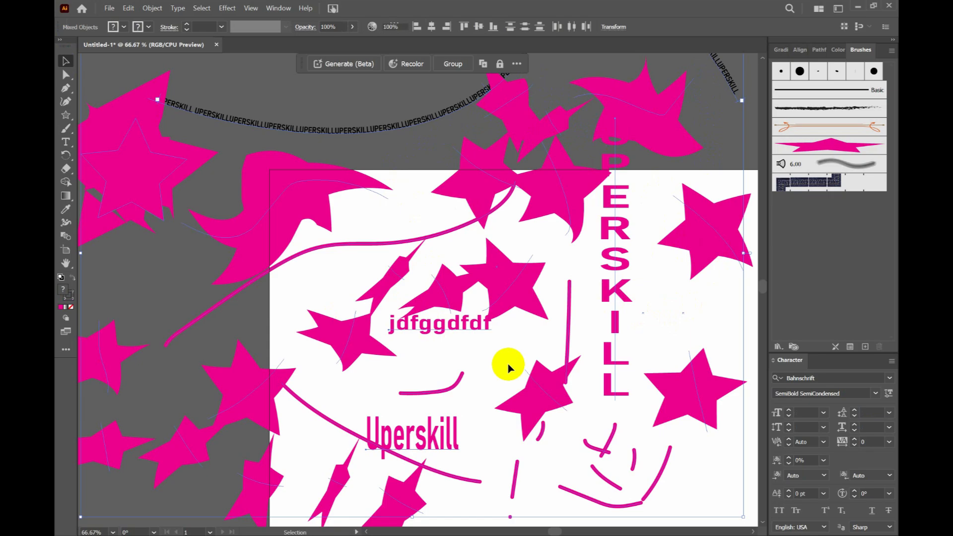
{"action": "key", "text": "Delete"}
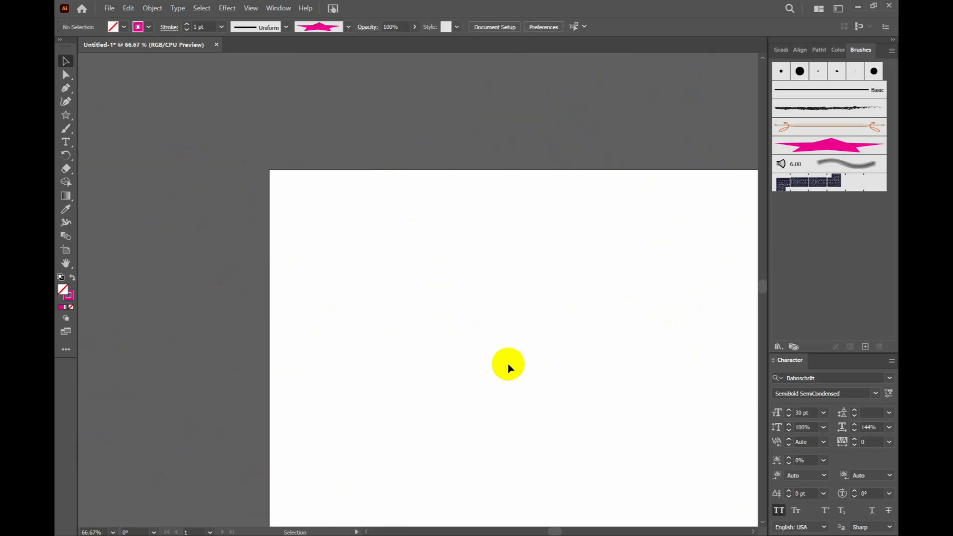
{"action": "left_click", "coordinate": [834, 147]}
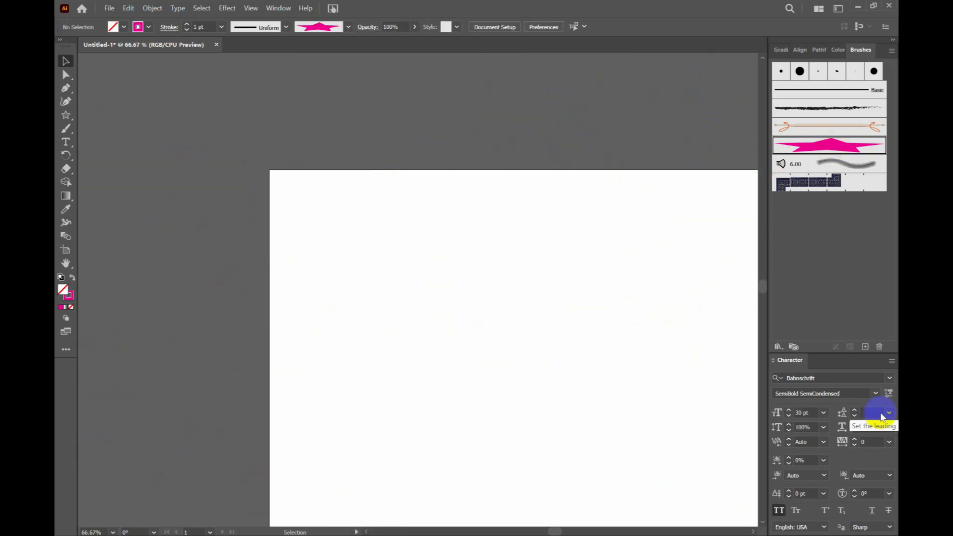
{"action": "left_click", "coordinate": [879, 346]}
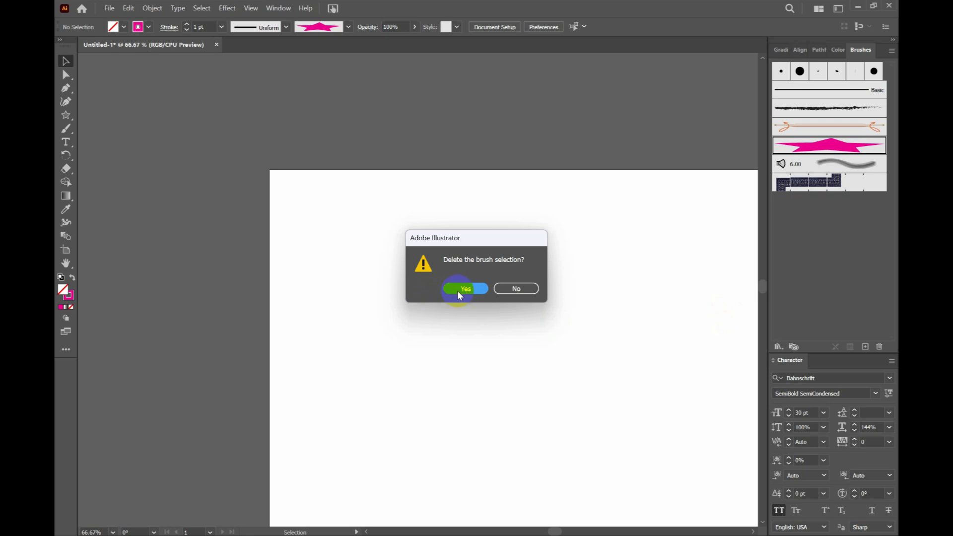
{"action": "left_click", "coordinate": [457, 290]}
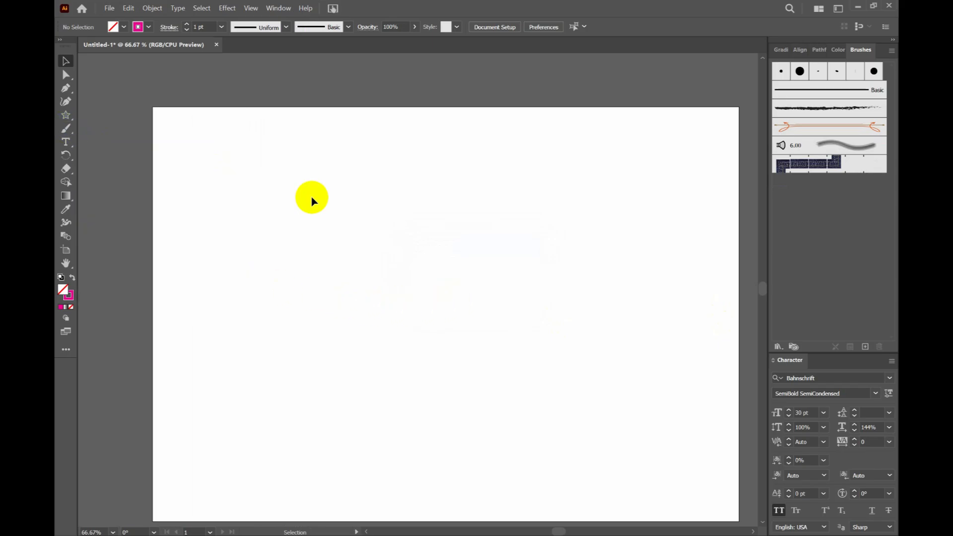
Step: Paint five long magenta strokes across the artboard with the 6.00 bristle brush, including one winding curve
{"action": "left_click", "coordinate": [819, 145]}
{"action": "left_click", "coordinate": [77, 174]}
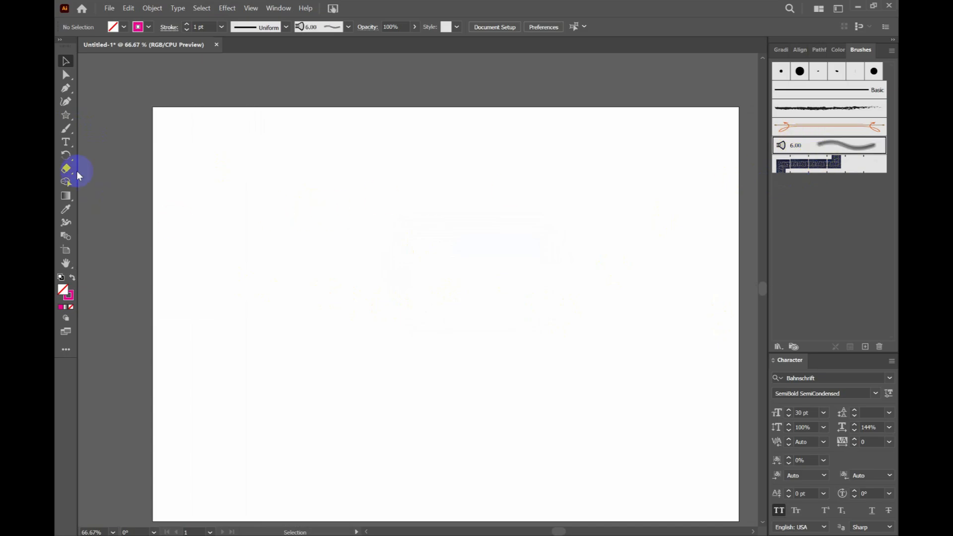
{"action": "left_click", "coordinate": [58, 127]}
{"action": "left_click_drag", "start_coordinate": [209, 203], "coordinate": [479, 367]}
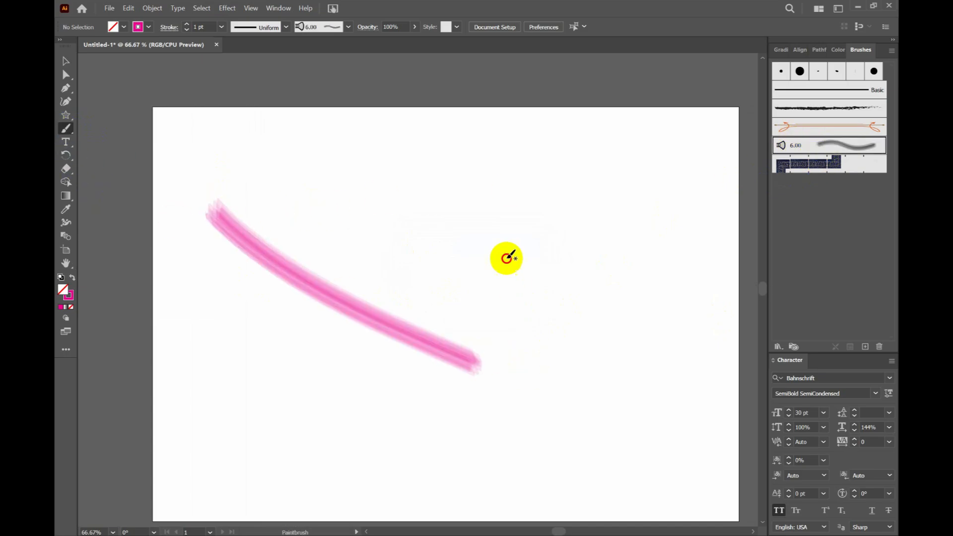
{"action": "left_click_drag", "start_coordinate": [506, 258], "coordinate": [609, 423]}
{"action": "left_click_drag", "start_coordinate": [584, 275], "coordinate": [548, 319]}
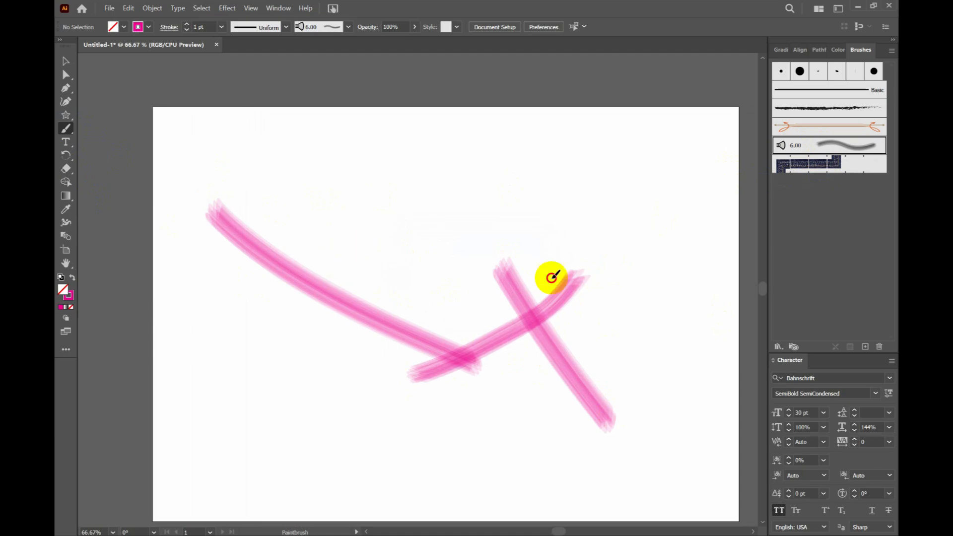
{"action": "left_click_drag", "start_coordinate": [552, 277], "coordinate": [730, 214]}
{"action": "mouse_move", "coordinate": [587, 162]}
{"action": "left_mouse_down"}
{"action": "mouse_move", "coordinate": [438, 156]}
{"action": "mouse_move", "coordinate": [418, 206]}
{"action": "mouse_move", "coordinate": [456, 280]}
{"action": "mouse_move", "coordinate": [420, 291]}
{"action": "mouse_move", "coordinate": [384, 282]}
{"action": "mouse_move", "coordinate": [344, 334]}
{"action": "mouse_move", "coordinate": [253, 350]}
{"action": "mouse_move", "coordinate": [218, 429]}
{"action": "mouse_move", "coordinate": [213, 469]}
{"action": "mouse_move", "coordinate": [238, 483]}
{"action": "mouse_move", "coordinate": [478, 474]}
{"action": "left_mouse_up"}
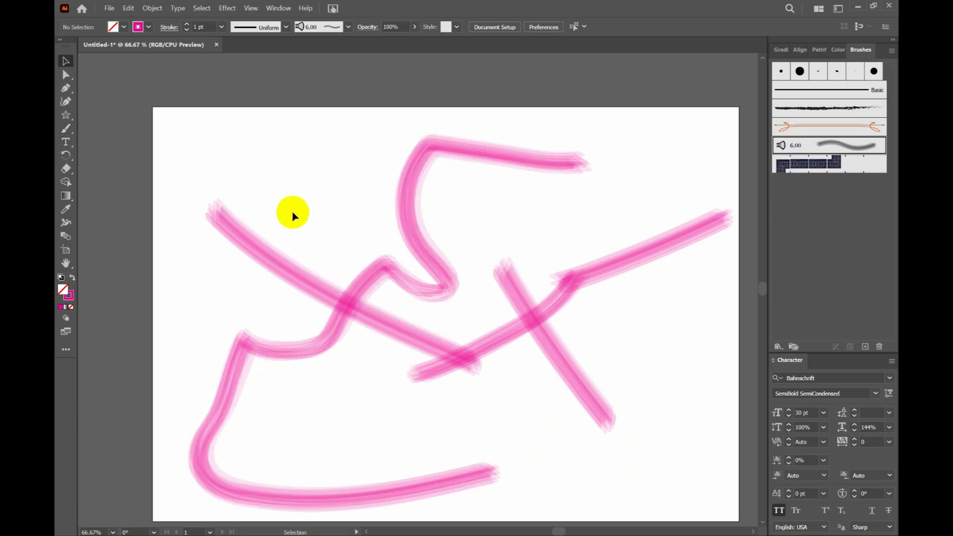
Step: Delete all the magenta bristle brush strokes from the artboard
{"action": "left_click_drag", "start_coordinate": [288, 163], "coordinate": [430, 377]}
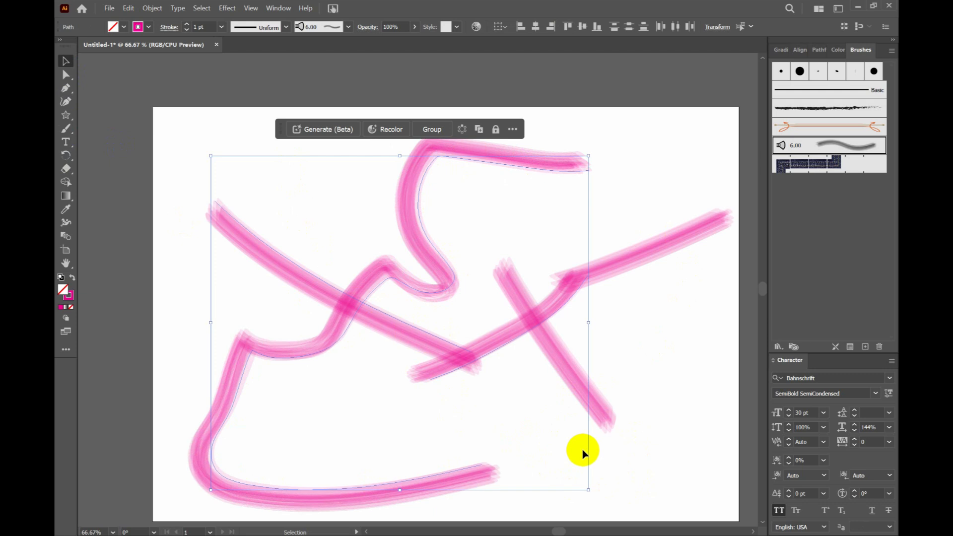
{"action": "key", "text": "Delete"}
{"action": "mouse_move", "coordinate": [461, 155]}
{"action": "left_mouse_down"}
{"action": "mouse_move", "coordinate": [615, 336]}
{"action": "mouse_move", "coordinate": [637, 383]}
{"action": "left_mouse_up"}
{"action": "key", "text": "Delete"}
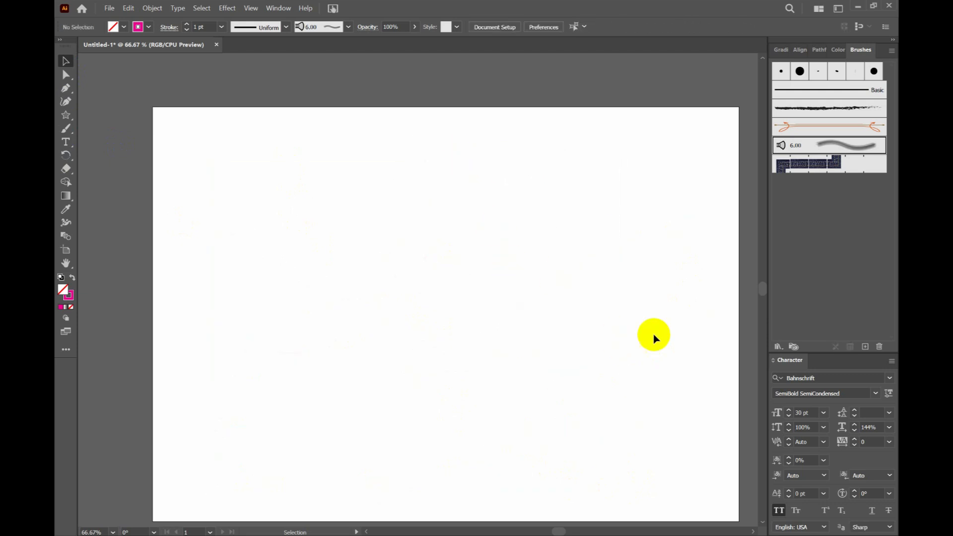
Step: Paint four long curved strokes on the artboard with the denim seam pattern brush and delete them
{"action": "left_click", "coordinate": [793, 168]}
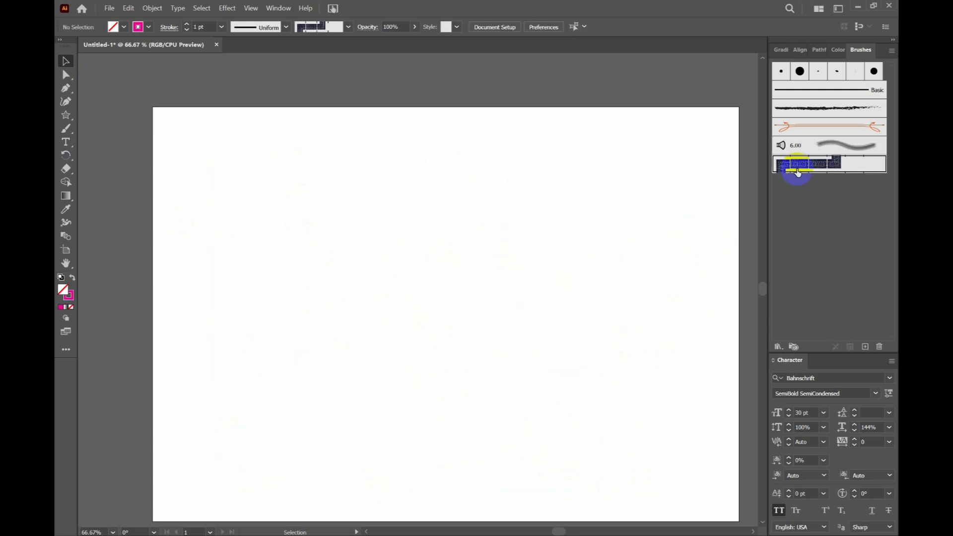
{"action": "left_click", "coordinate": [66, 128]}
{"action": "left_click_drag", "start_coordinate": [193, 177], "coordinate": [400, 342]}
{"action": "mouse_move", "coordinate": [443, 368]}
{"action": "left_mouse_down"}
{"action": "mouse_move", "coordinate": [636, 434]}
{"action": "mouse_move", "coordinate": [627, 449]}
{"action": "left_mouse_up"}
{"action": "mouse_move", "coordinate": [509, 285]}
{"action": "left_mouse_down"}
{"action": "mouse_move", "coordinate": [426, 392]}
{"action": "mouse_move", "coordinate": [355, 447]}
{"action": "left_mouse_up"}
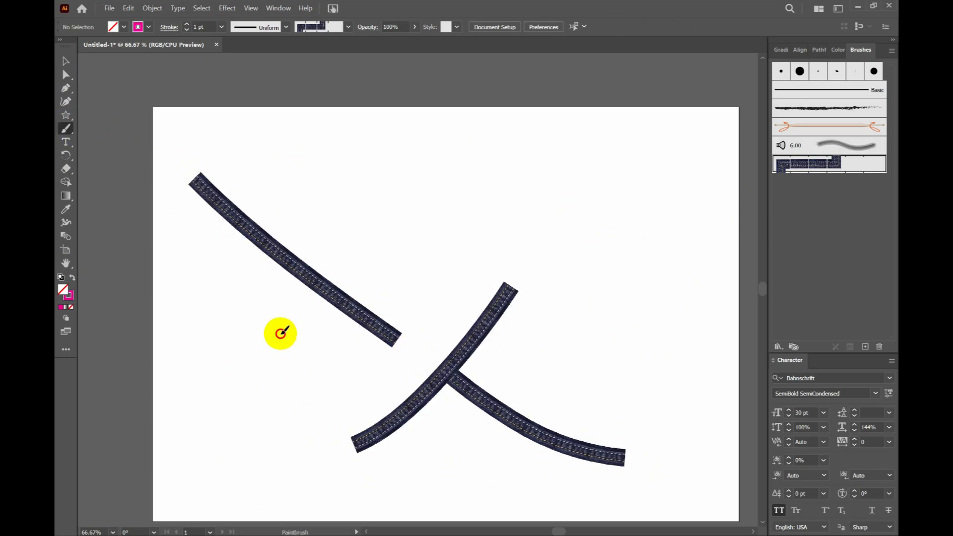
{"action": "left_click_drag", "start_coordinate": [279, 330], "coordinate": [593, 516]}
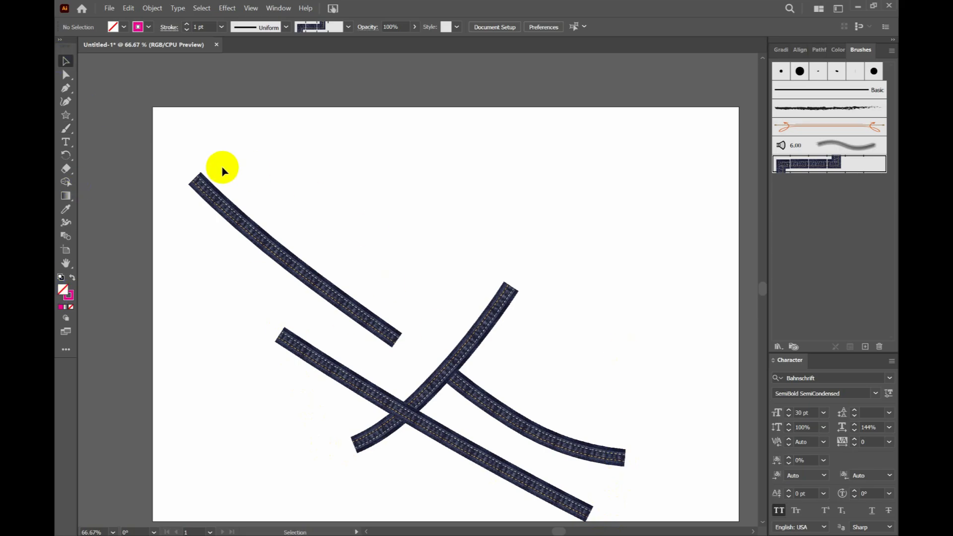
{"action": "mouse_move", "coordinate": [182, 158]}
{"action": "left_mouse_down"}
{"action": "mouse_move", "coordinate": [479, 418]}
{"action": "mouse_move", "coordinate": [644, 489]}
{"action": "left_mouse_up"}
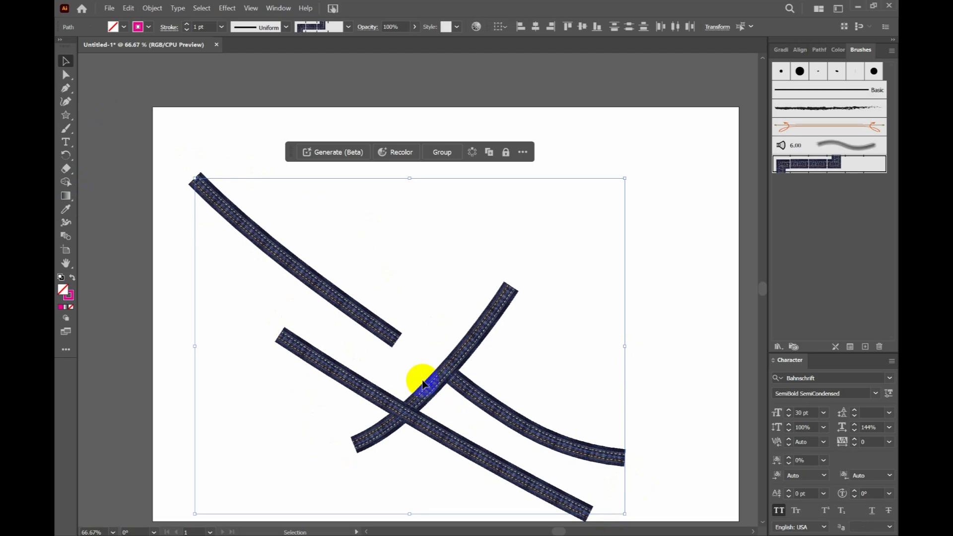
{"action": "key", "text": "Delete"}
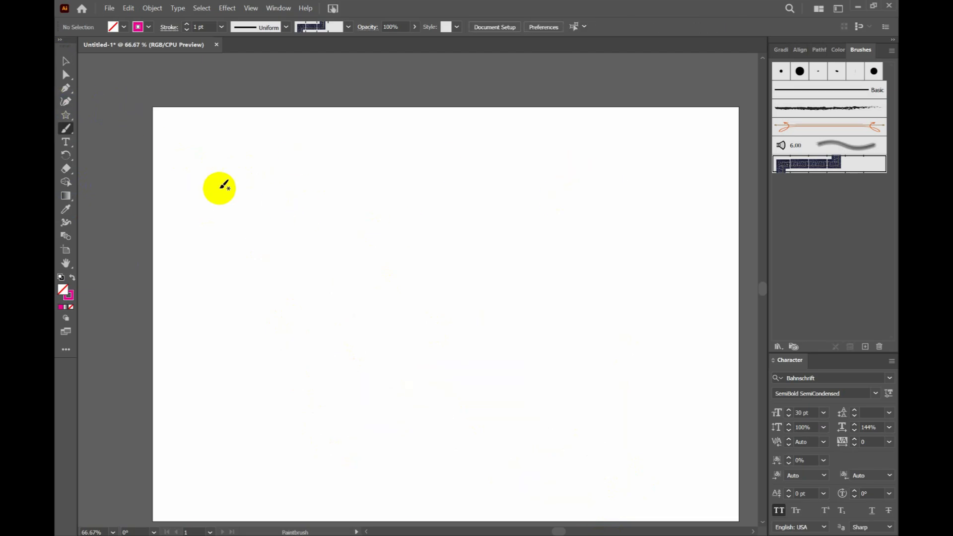
Step: Hand-letter a Bengali word beneath a long horizontal bar with the denim pattern brush, and delete the lettering
{"action": "left_click_drag", "start_coordinate": [192, 182], "coordinate": [608, 183]}
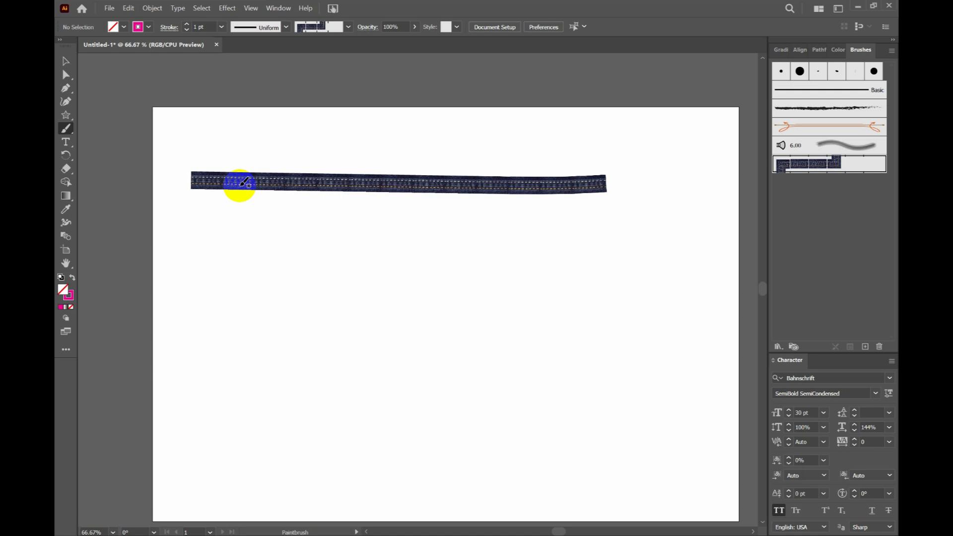
{"action": "mouse_move", "coordinate": [239, 184]}
{"action": "left_mouse_down"}
{"action": "mouse_move", "coordinate": [181, 235]}
{"action": "mouse_move", "coordinate": [232, 284]}
{"action": "mouse_move", "coordinate": [242, 187]}
{"action": "left_mouse_up"}
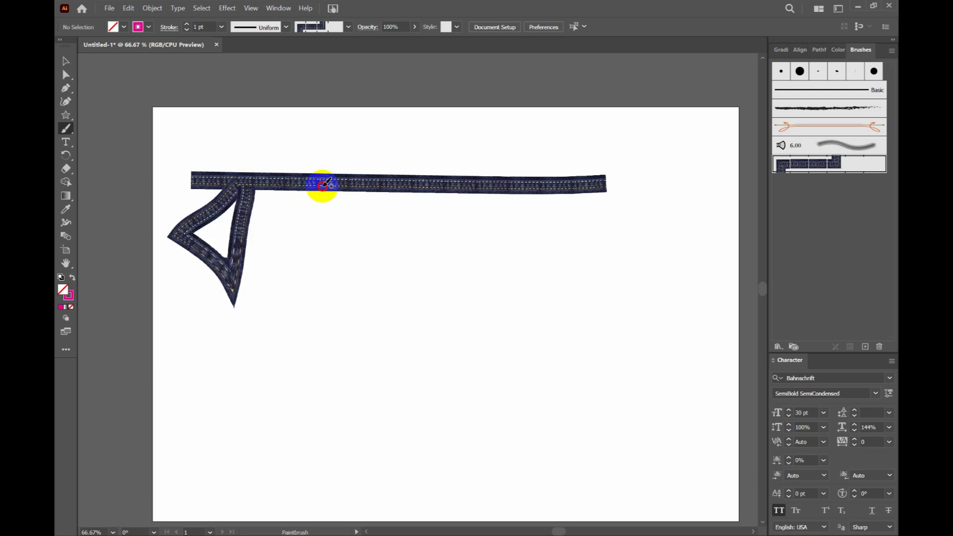
{"action": "left_click_drag", "start_coordinate": [319, 187], "coordinate": [292, 322]}
{"action": "left_click_drag", "start_coordinate": [178, 274], "coordinate": [191, 282]}
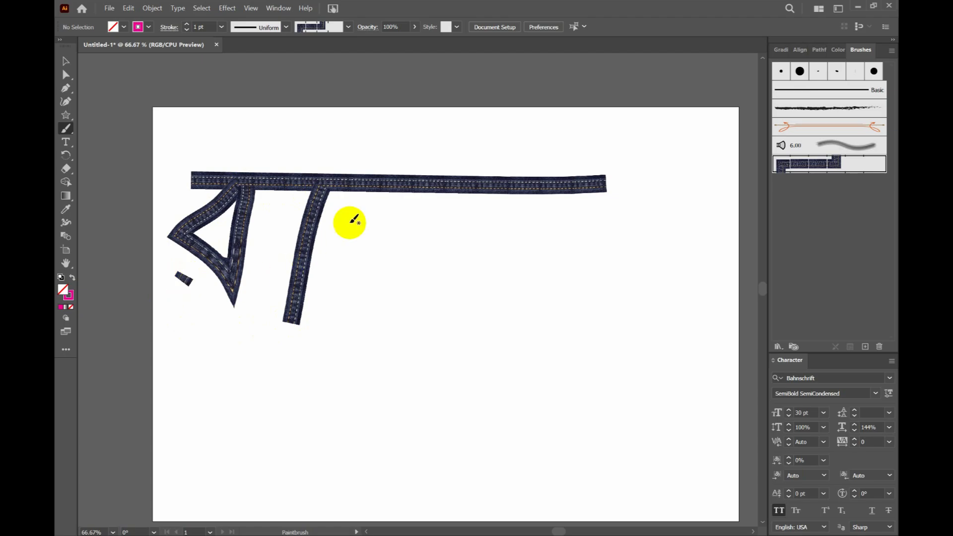
{"action": "mouse_move", "coordinate": [379, 202]}
{"action": "left_mouse_down"}
{"action": "mouse_move", "coordinate": [357, 199]}
{"action": "mouse_move", "coordinate": [332, 292]}
{"action": "mouse_move", "coordinate": [501, 439]}
{"action": "left_mouse_up"}
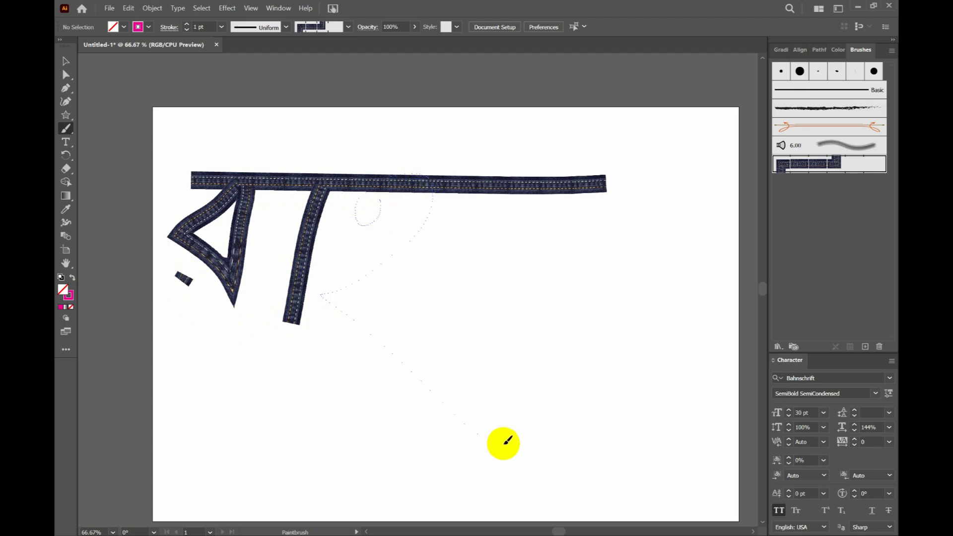
{"action": "left_click_drag", "start_coordinate": [502, 186], "coordinate": [464, 299]}
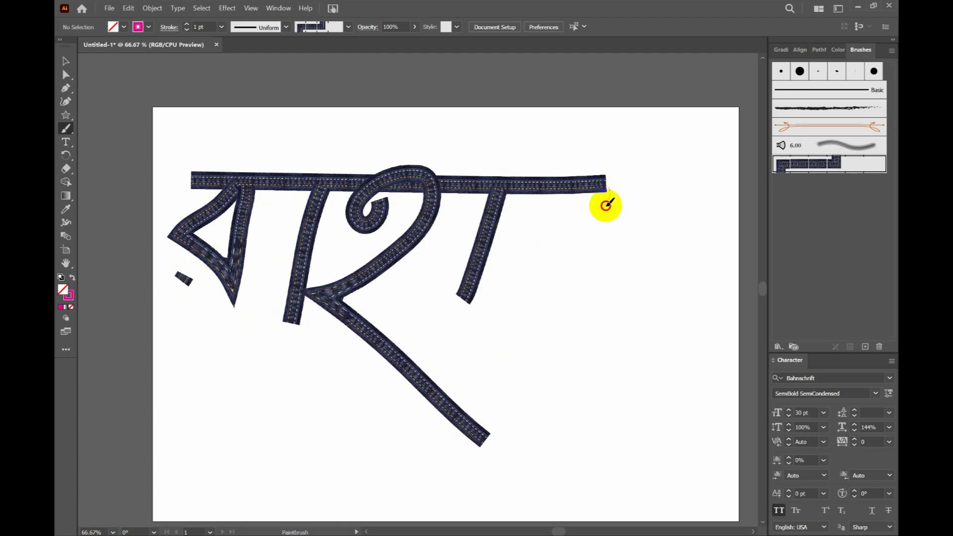
{"action": "mouse_move", "coordinate": [606, 204]}
{"action": "left_mouse_down"}
{"action": "mouse_move", "coordinate": [645, 219]}
{"action": "mouse_move", "coordinate": [504, 227]}
{"action": "left_mouse_up"}
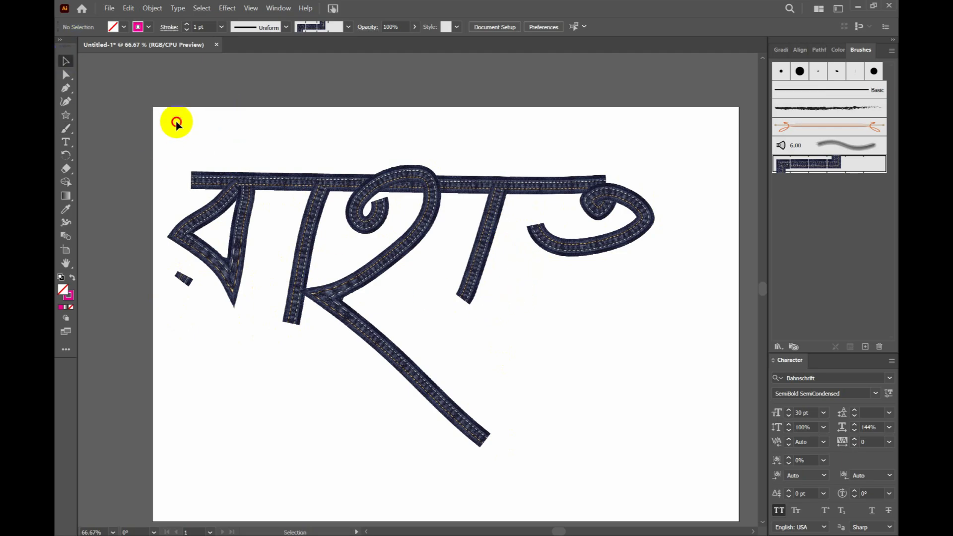
{"action": "mouse_move", "coordinate": [174, 122]}
{"action": "left_mouse_down"}
{"action": "mouse_move", "coordinate": [719, 485]}
{"action": "mouse_move", "coordinate": [705, 417]}
{"action": "left_mouse_up"}
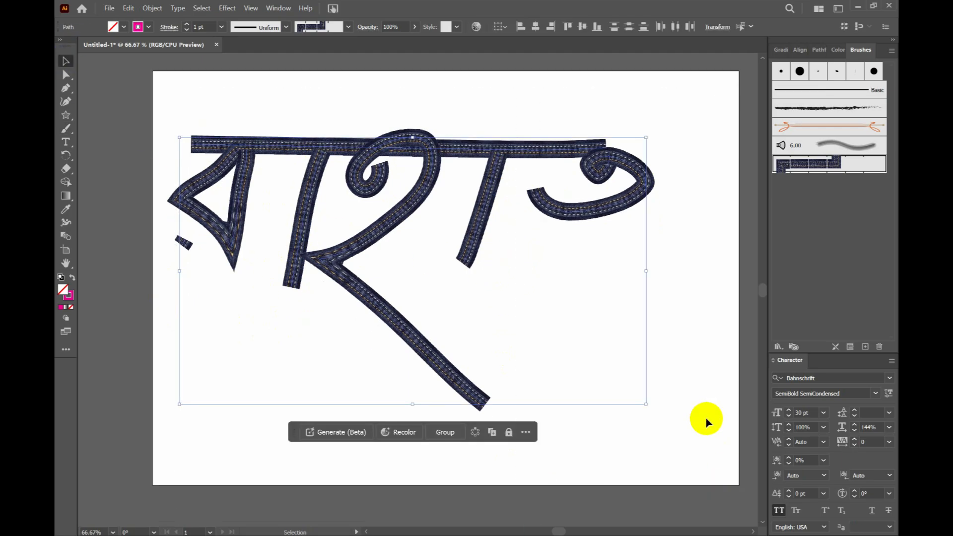
{"action": "key", "text": "Delete"}
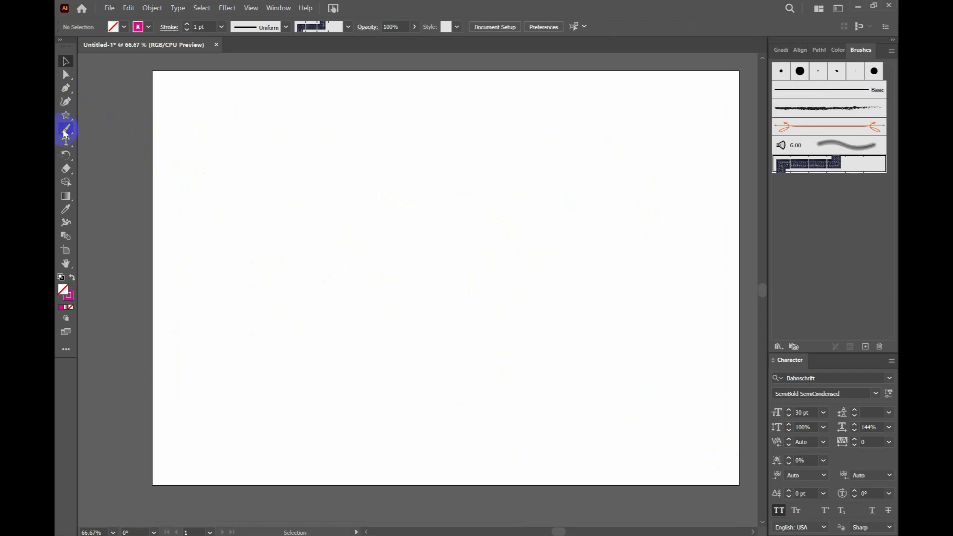
Step: Show the transform tools grouped with the Rotate tool
{"action": "mouse_move", "coordinate": [69, 133]}
{"action": "left_mouse_down"}
{"action": "mouse_move", "coordinate": [82, 141]}
{"action": "mouse_move", "coordinate": [97, 131]}
{"action": "left_mouse_up"}
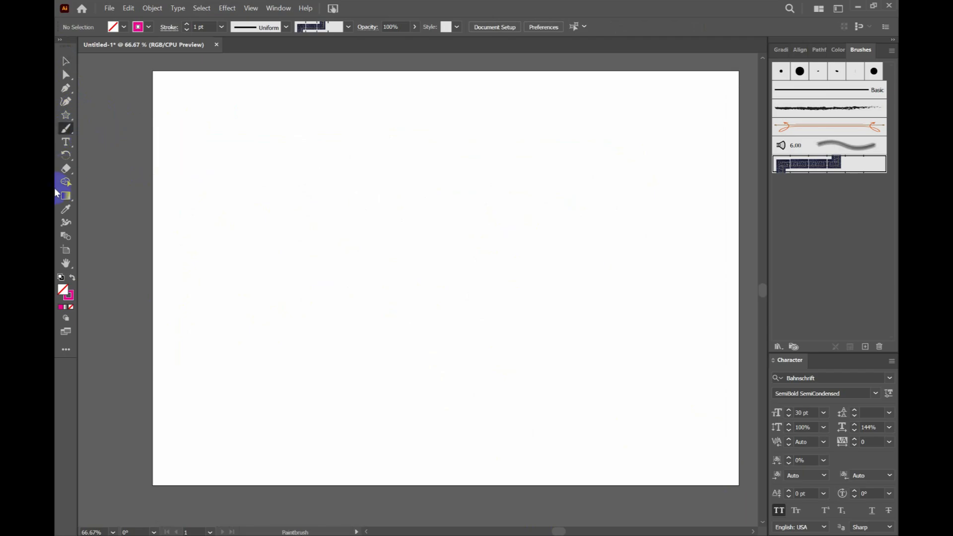
{"action": "left_click", "coordinate": [67, 155]}
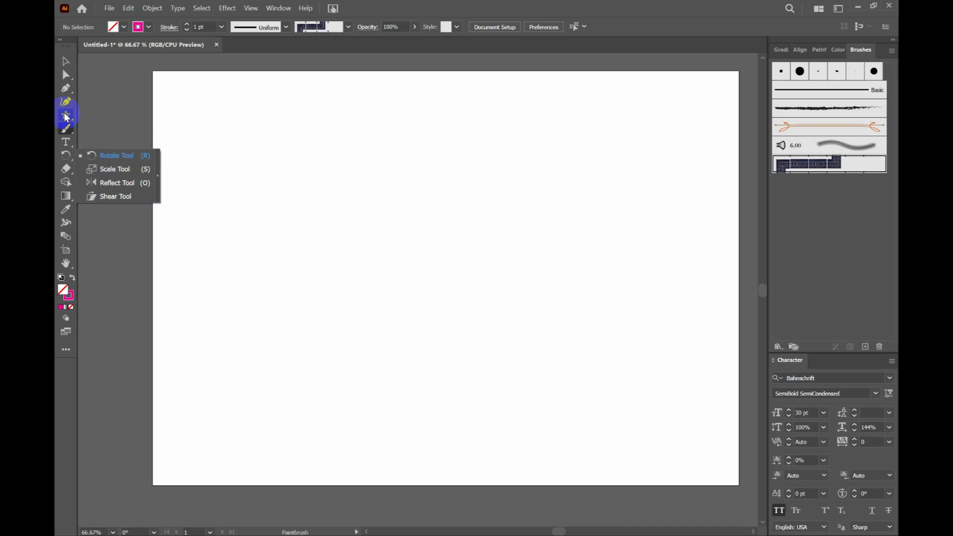
Step: Place the HSC 2025 poster image as a linked file near the artboard's centre
{"action": "left_click", "coordinate": [109, 8]}
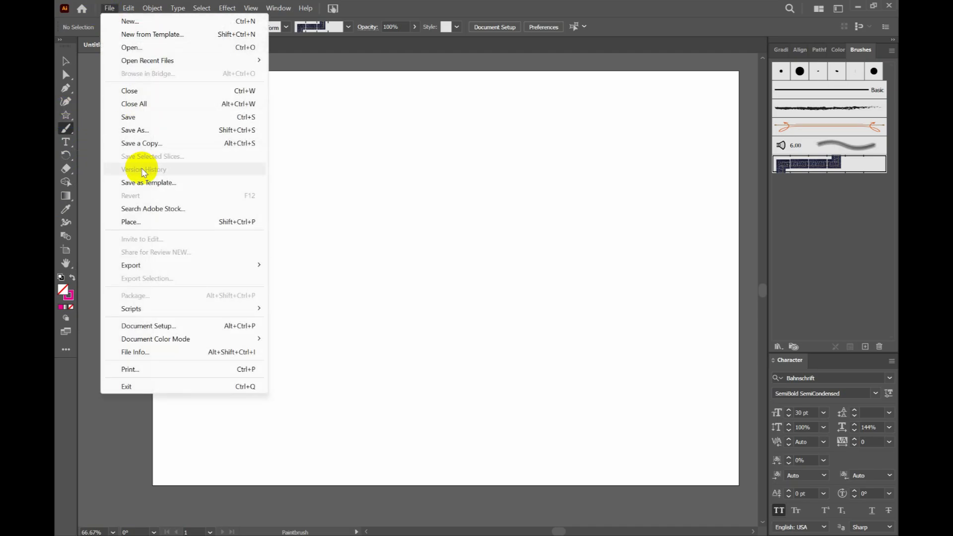
{"action": "left_click", "coordinate": [136, 224]}
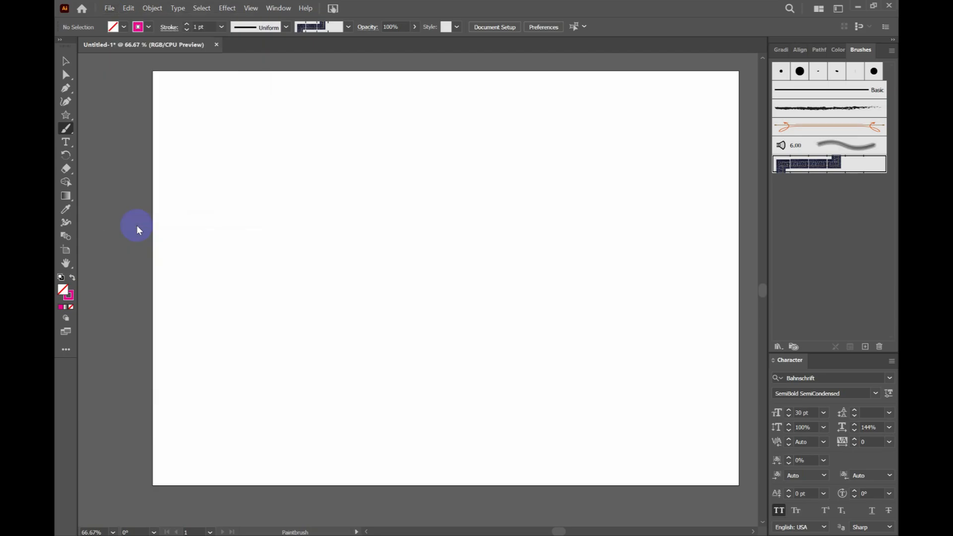
{"action": "double_click", "coordinate": [264, 130]}
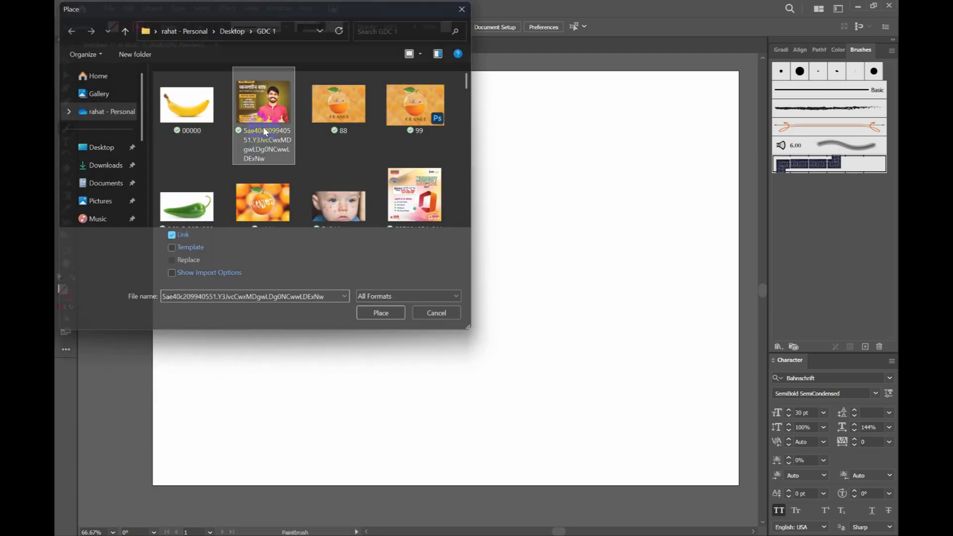
{"action": "left_click", "coordinate": [341, 168]}
{"action": "key", "text": "b"}
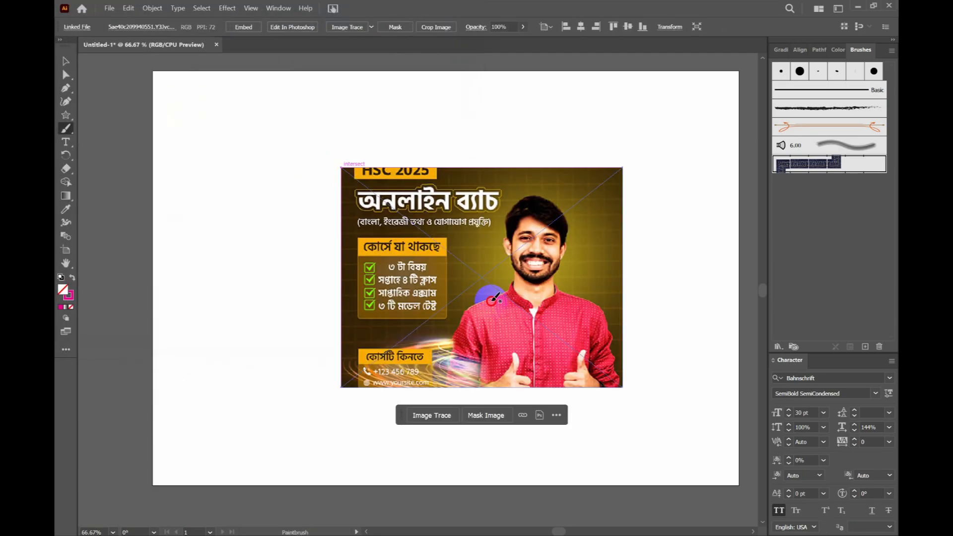
Step: Paint a short denim pattern brush stroke across the poster and delete it
{"action": "left_click_drag", "start_coordinate": [501, 301], "coordinate": [445, 280]}
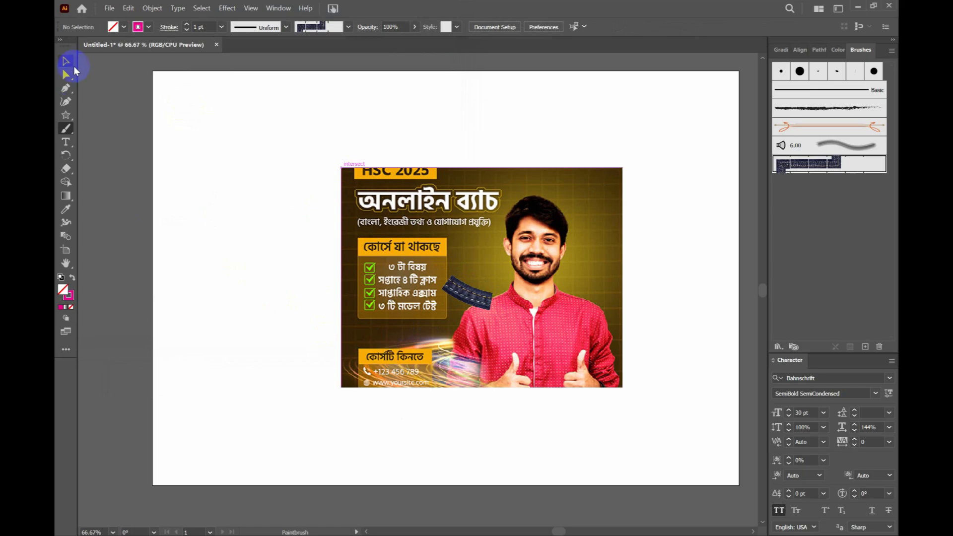
{"action": "left_click", "coordinate": [458, 297]}
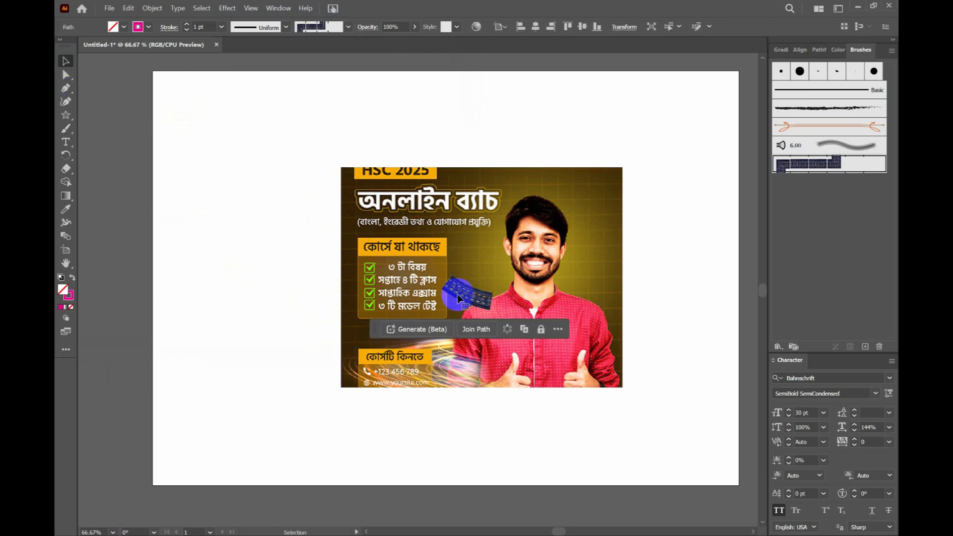
{"action": "key", "text": "Delete"}
Step: Embed the poster image and shift it slightly down the artboard, undoing both changes
{"action": "left_click", "coordinate": [457, 292]}
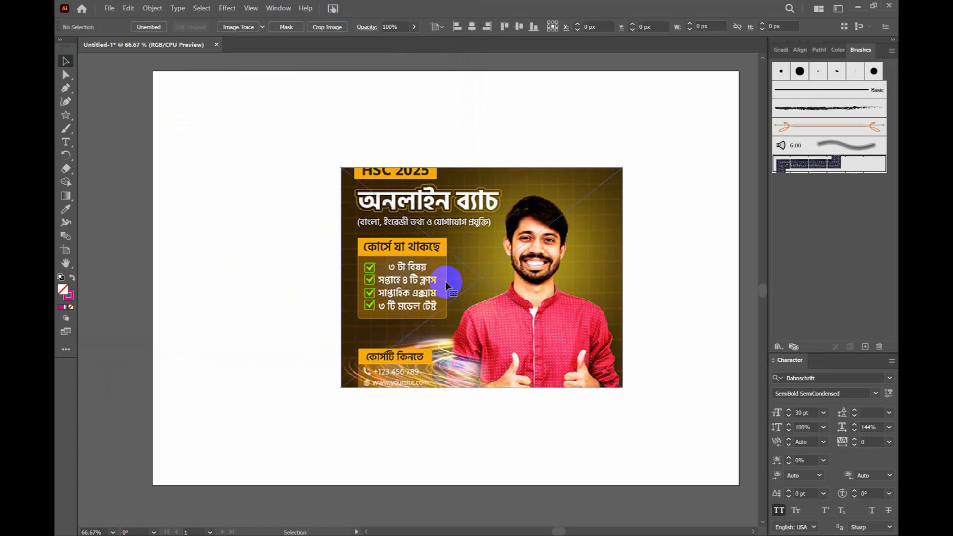
{"action": "left_click", "coordinate": [244, 29]}
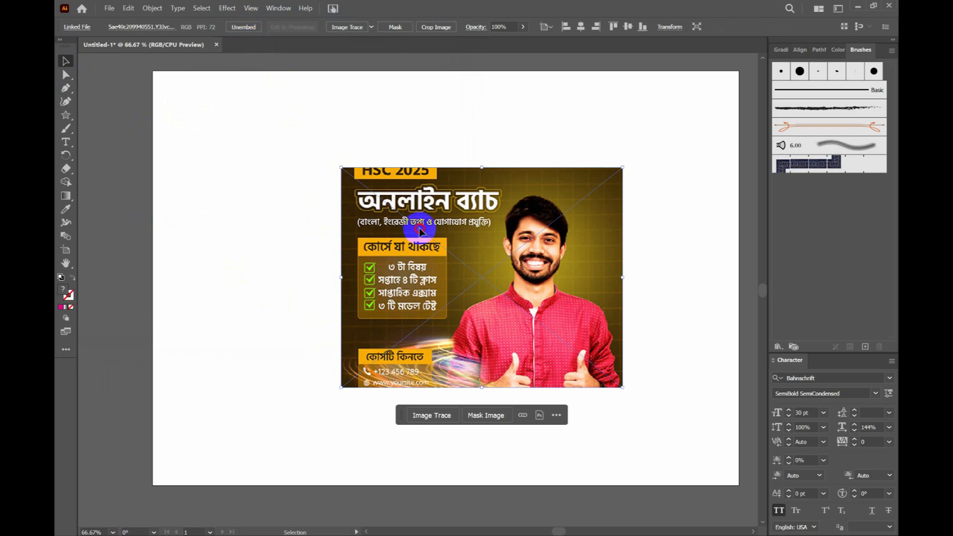
{"action": "left_click_drag", "start_coordinate": [420, 228], "coordinate": [454, 298]}
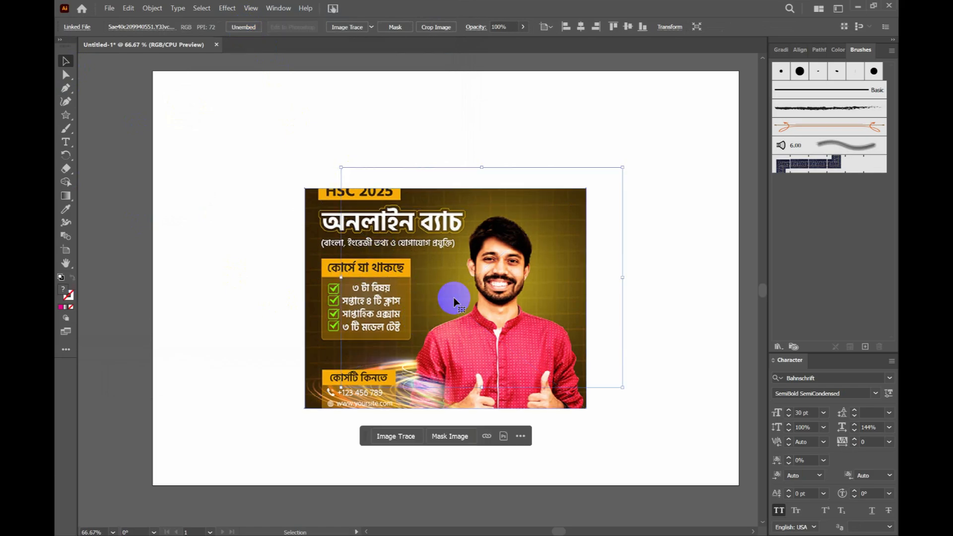
{"action": "key", "text": "ctrl+z"}
{"action": "key", "text": "ctrl+z"}
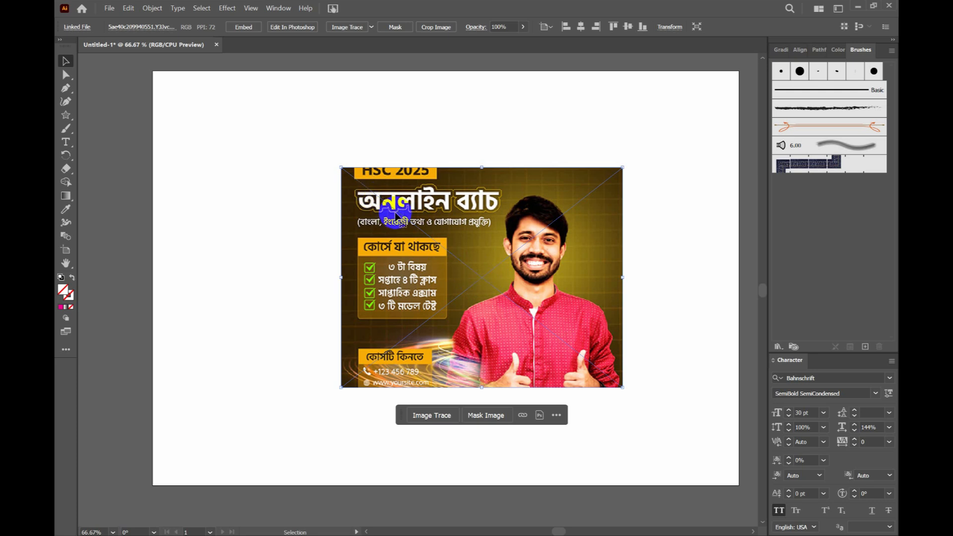
Step: Delete the linked poster image from the artboard
{"action": "left_click_drag", "start_coordinate": [481, 312], "coordinate": [432, 342]}
{"action": "key", "text": "Delete"}
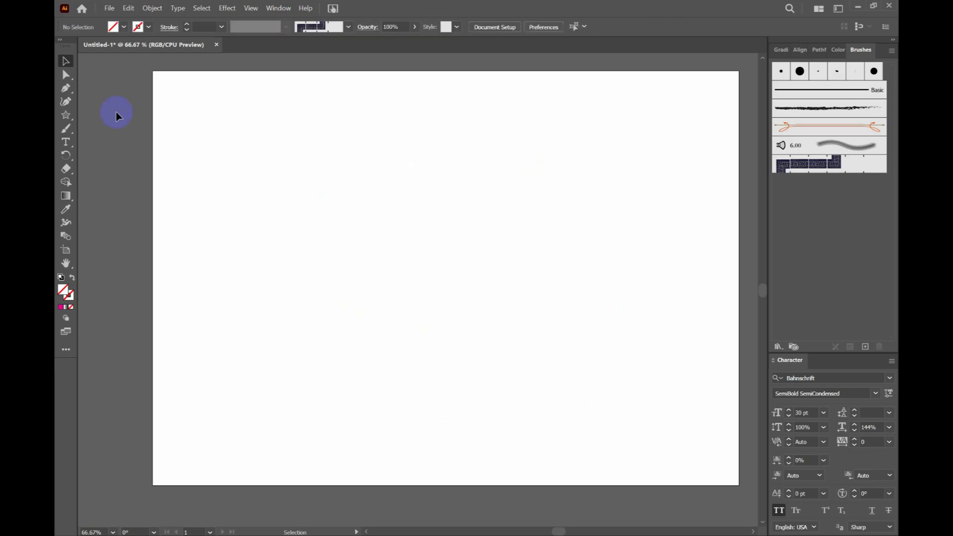
Step: Place the orange image 88 on the artboard at its original size with Link turned off
{"action": "left_click", "coordinate": [109, 8]}
{"action": "left_click", "coordinate": [153, 217]}
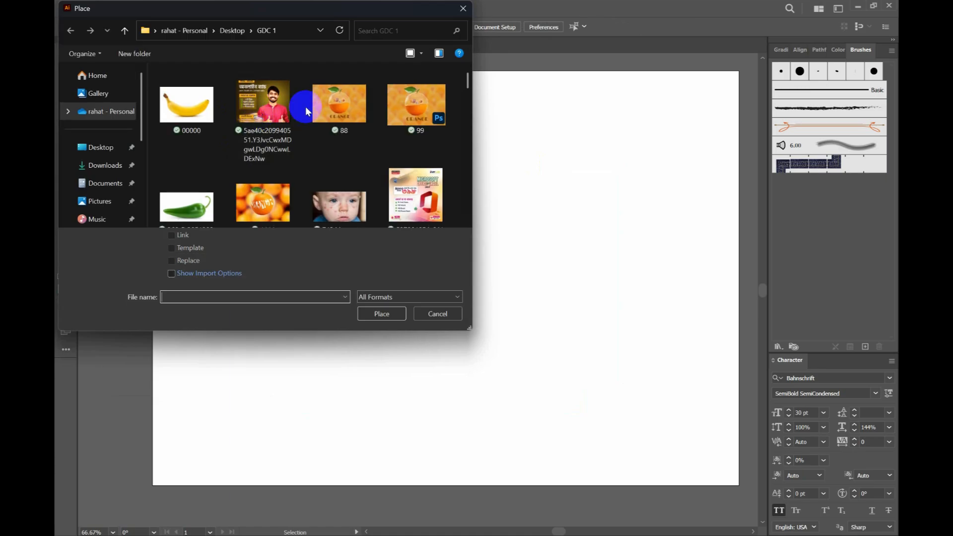
{"action": "left_click", "coordinate": [263, 119]}
{"action": "left_click", "coordinate": [182, 236]}
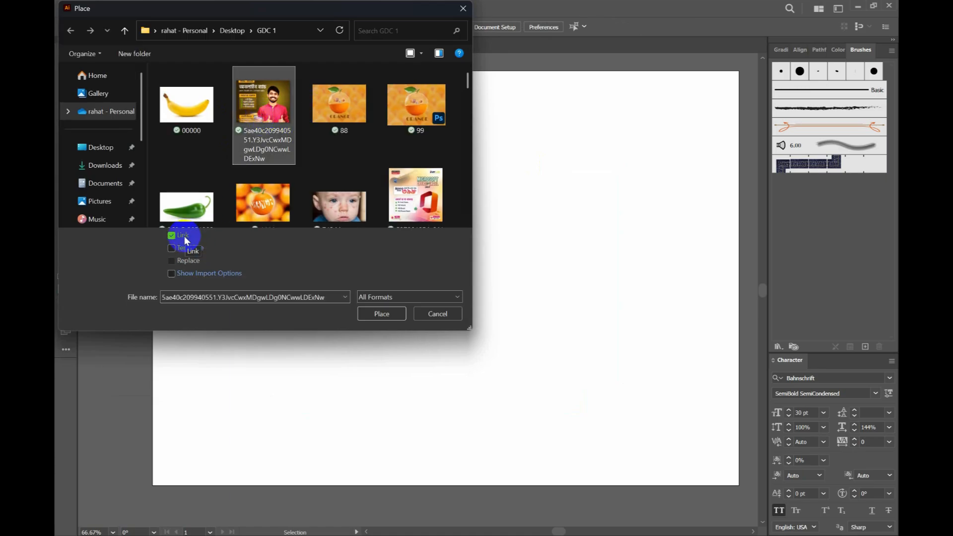
{"action": "left_click", "coordinate": [183, 236]}
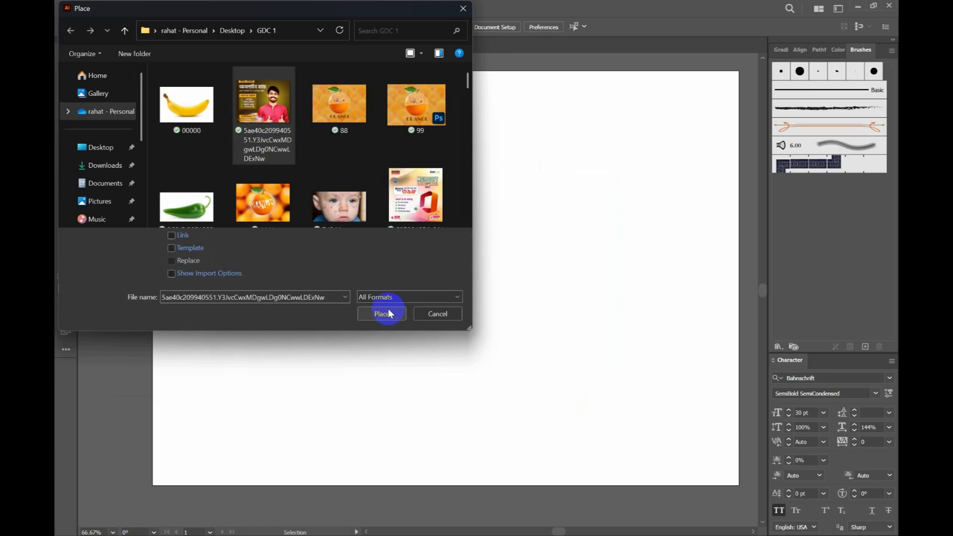
{"action": "left_click", "coordinate": [346, 108]}
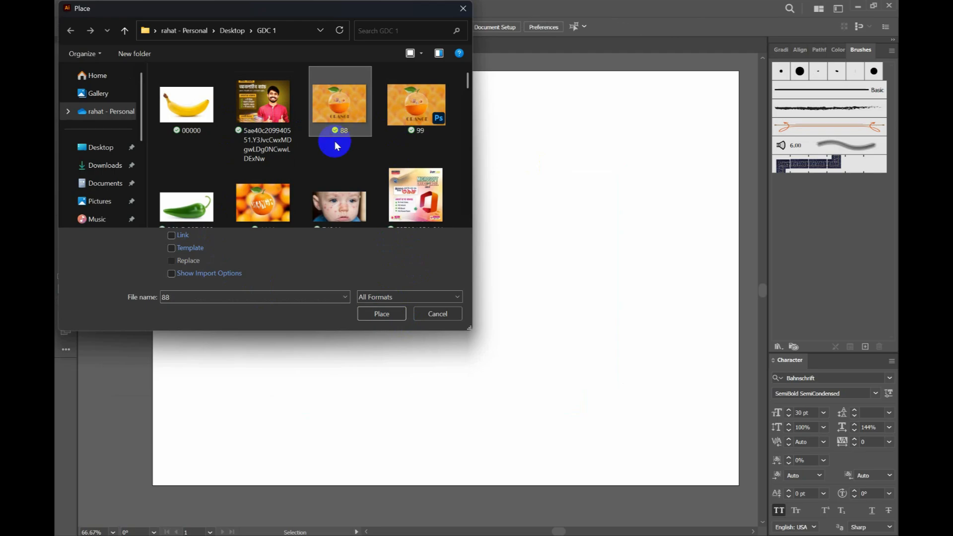
{"action": "left_click", "coordinate": [375, 316]}
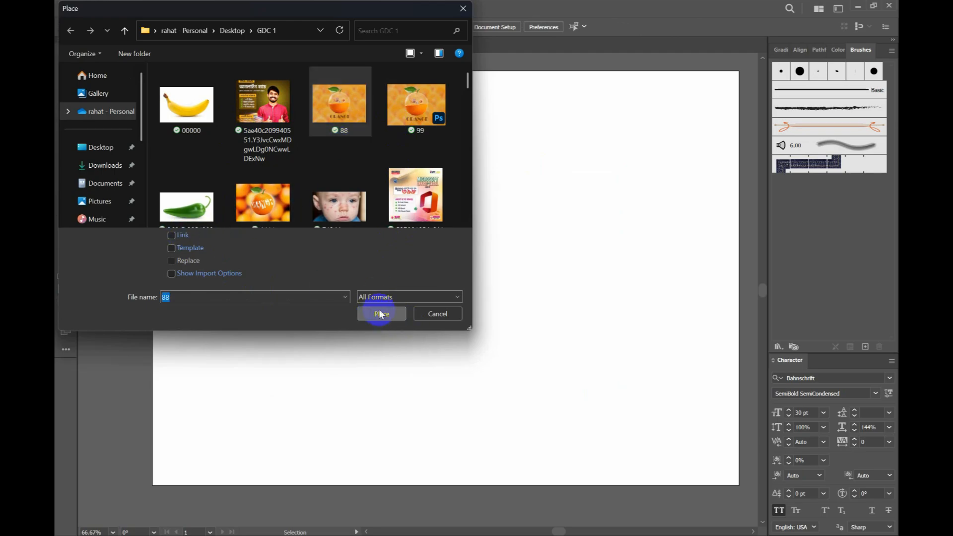
{"action": "left_click", "coordinate": [268, 163]}
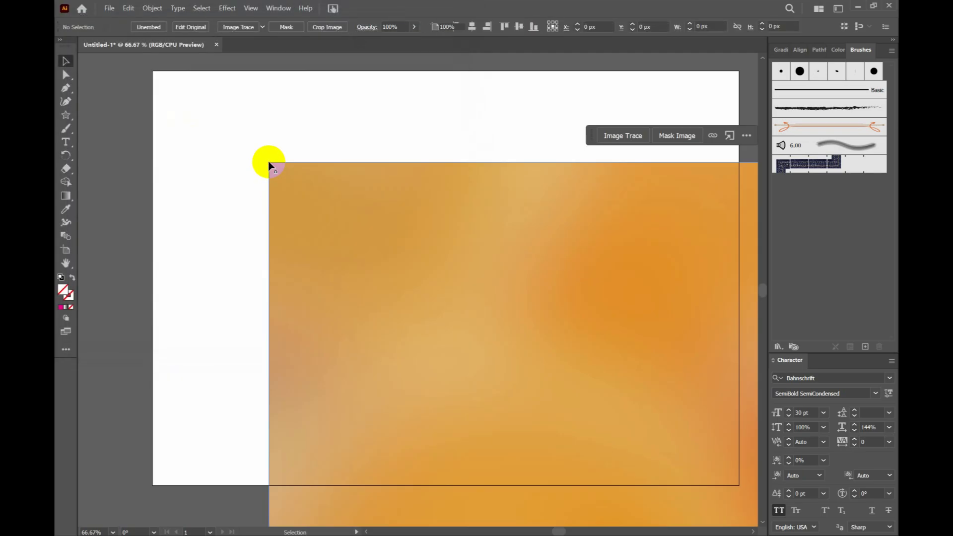
Step: Scale the oversized orange image down proportionally until it is smaller than the artboard
{"action": "left_click_drag", "start_coordinate": [462, 319], "coordinate": [269, 236]}
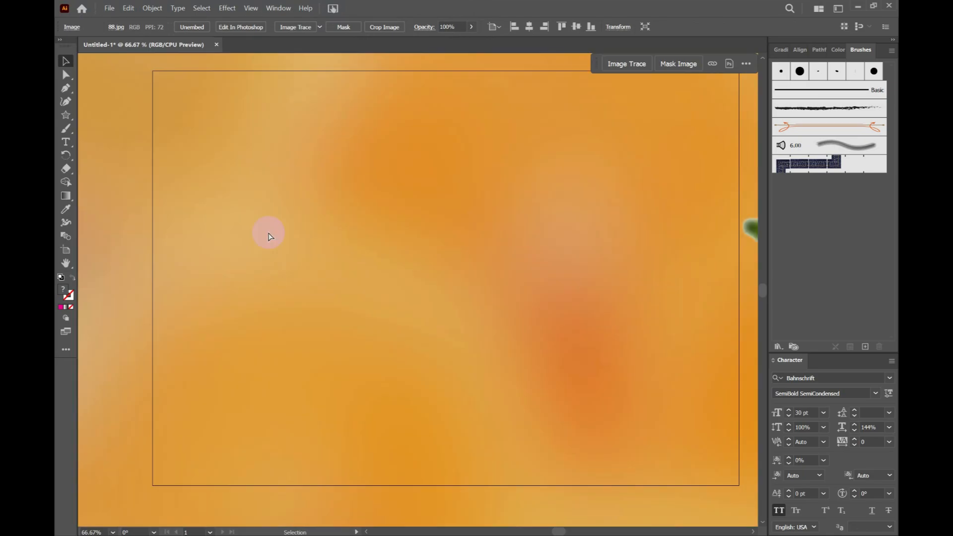
{"action": "key", "text": "ctrl+minus"}
{"action": "key", "text": "ctrl+minus"}
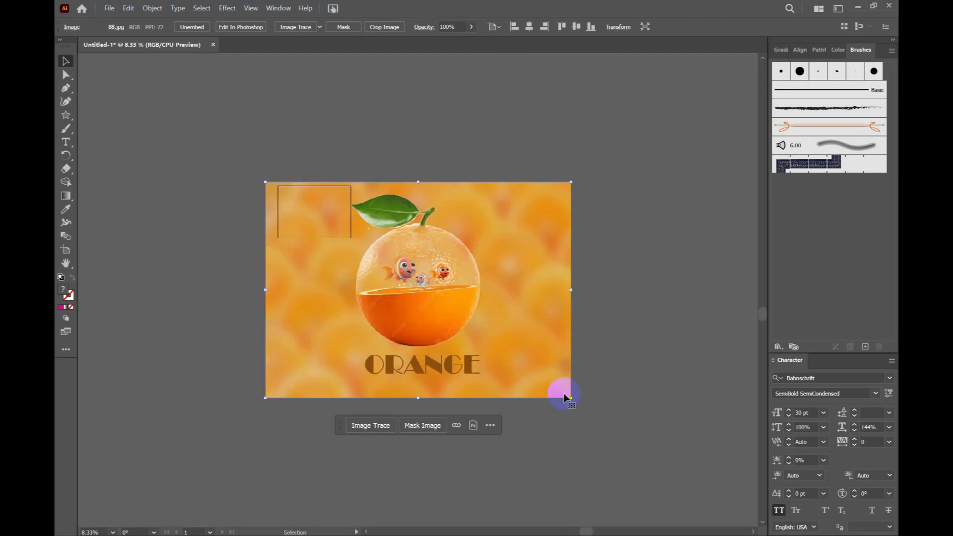
{"action": "left_click_drag", "start_coordinate": [570, 397], "coordinate": [319, 217]}
Step: Move the orange image fully onto the artboard, near its centre, and deselect it
{"action": "key", "text": "z"}
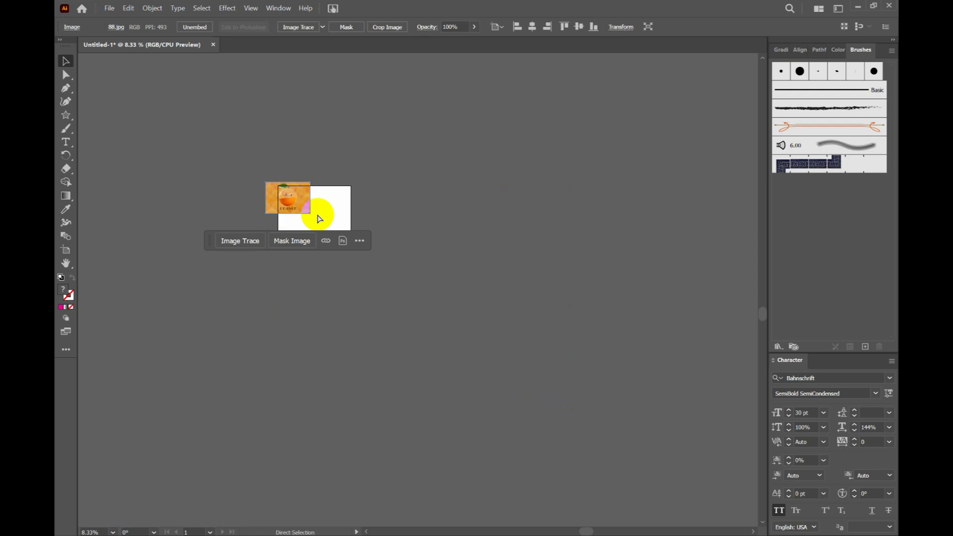
{"action": "left_click_drag", "start_coordinate": [245, 165], "coordinate": [427, 323]}
{"action": "scroll", "coordinate": [428, 324], "scroll_direction": "right", "scroll_amount": 4}
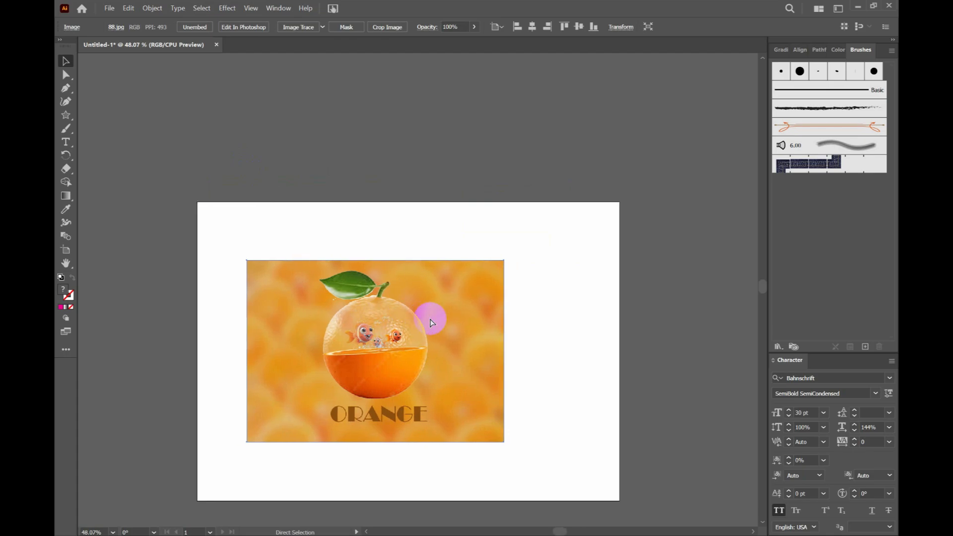
{"action": "key", "text": "v"}
{"action": "mouse_move", "coordinate": [418, 383]}
{"action": "left_mouse_down"}
{"action": "mouse_move", "coordinate": [448, 385]}
{"action": "mouse_move", "coordinate": [428, 390]}
{"action": "left_mouse_up"}
{"action": "left_click", "coordinate": [579, 377]}
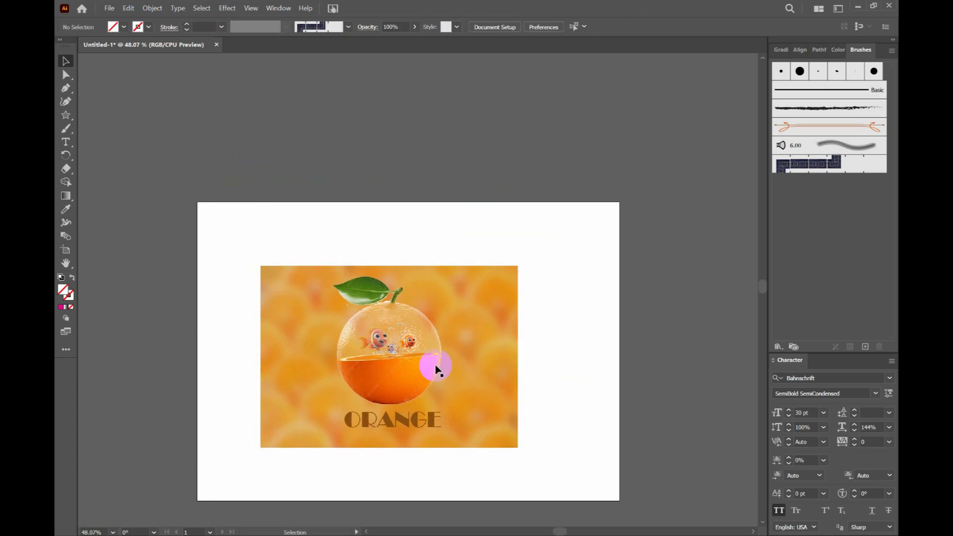
Step: Reflect the orange image across the vertical axis without making a copy
{"action": "key", "text": "z"}
{"action": "left_click_drag", "start_coordinate": [266, 240], "coordinate": [510, 442]}
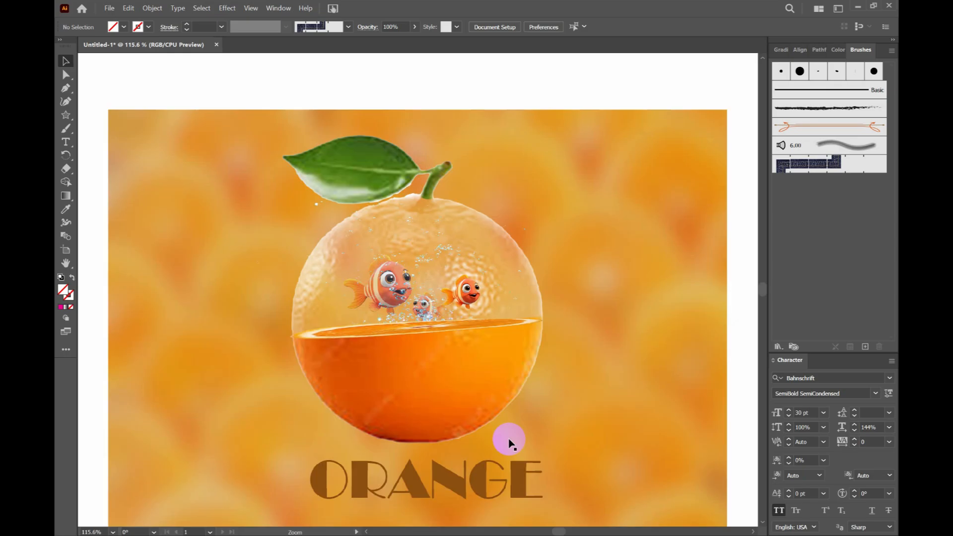
{"action": "scroll", "coordinate": [455, 404], "scroll_direction": "down", "scroll_amount": 2}
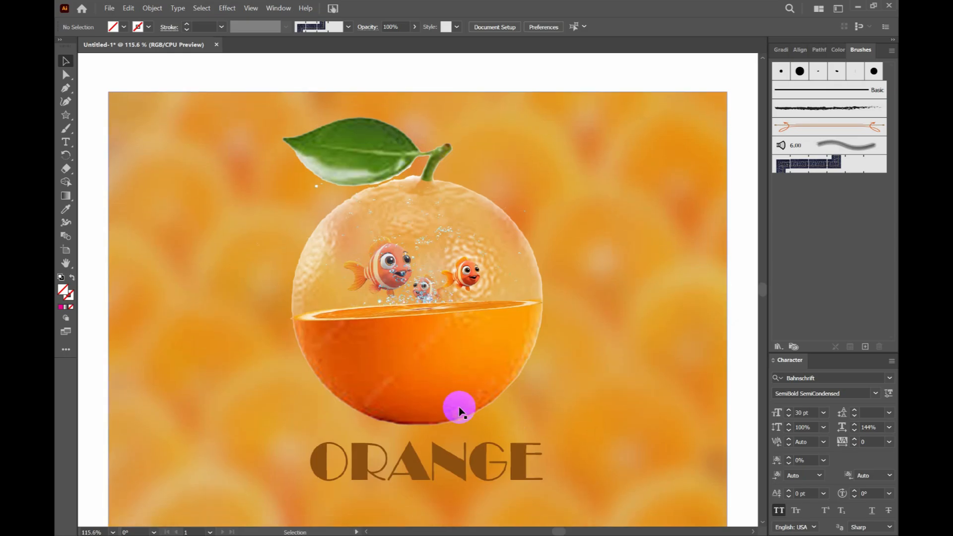
{"action": "scroll", "coordinate": [459, 411], "scroll_direction": "down", "scroll_amount": 3}
{"action": "scroll", "coordinate": [459, 411], "scroll_direction": "down", "scroll_amount": 3}
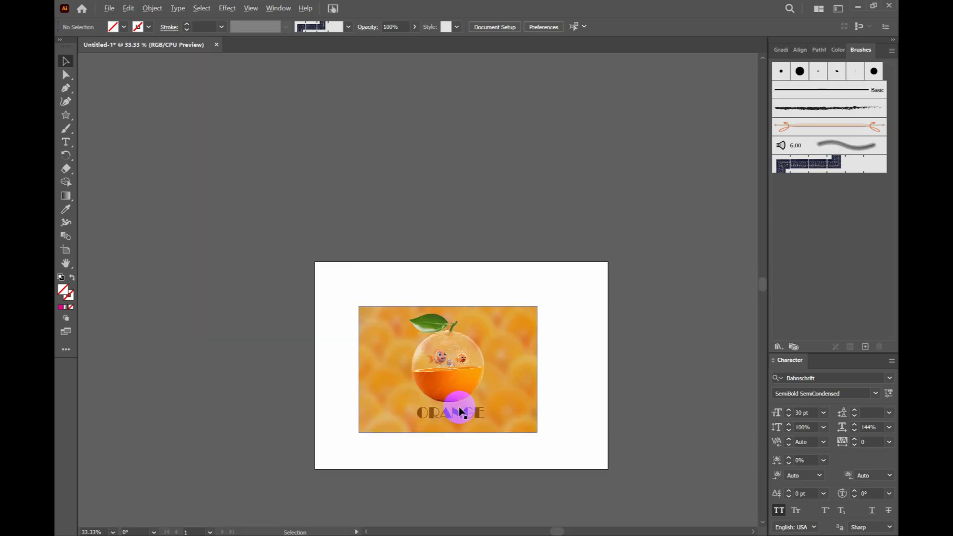
{"action": "scroll", "coordinate": [459, 411], "scroll_direction": "up", "scroll_amount": 3}
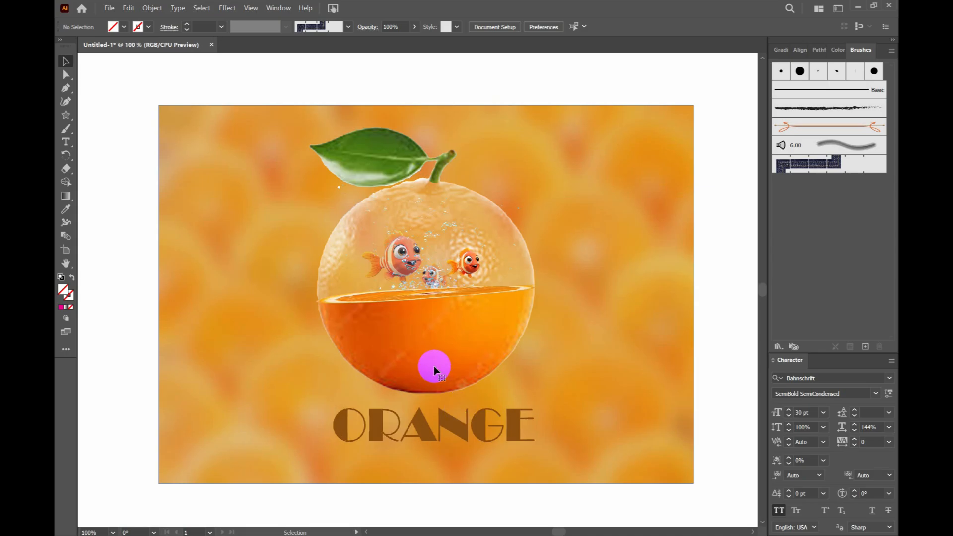
{"action": "left_click", "coordinate": [418, 316]}
{"action": "left_click_drag", "start_coordinate": [66, 155], "coordinate": [118, 185]}
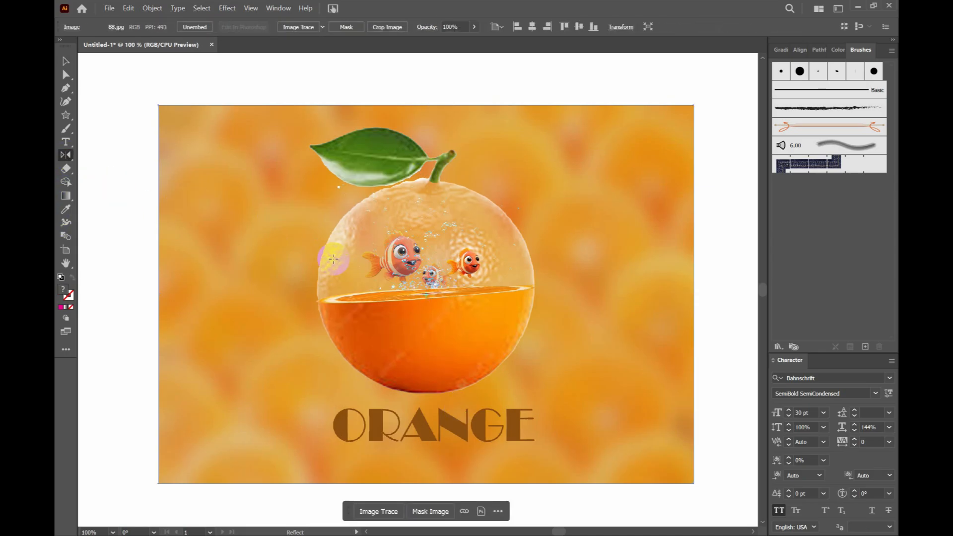
{"action": "double_click", "coordinate": [66, 156]}
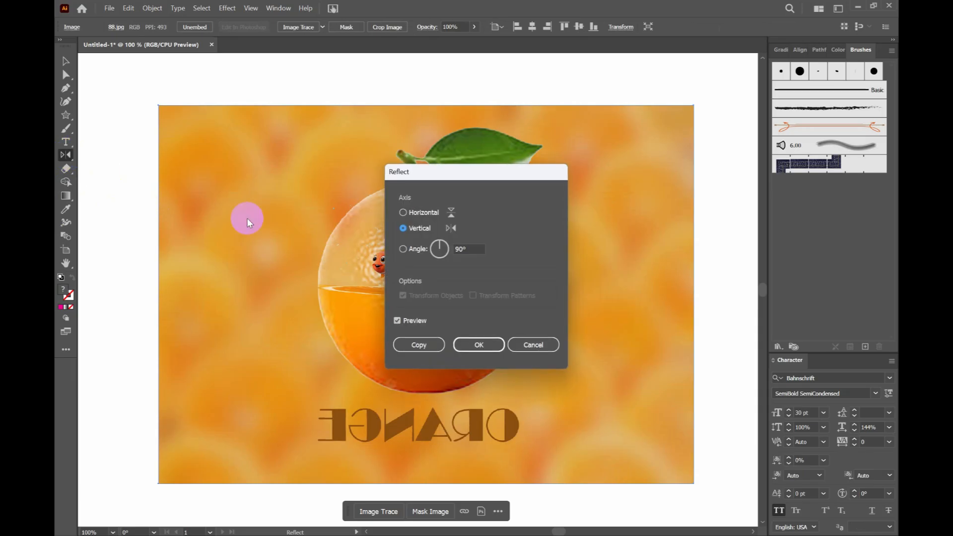
{"action": "left_click", "coordinate": [430, 345]}
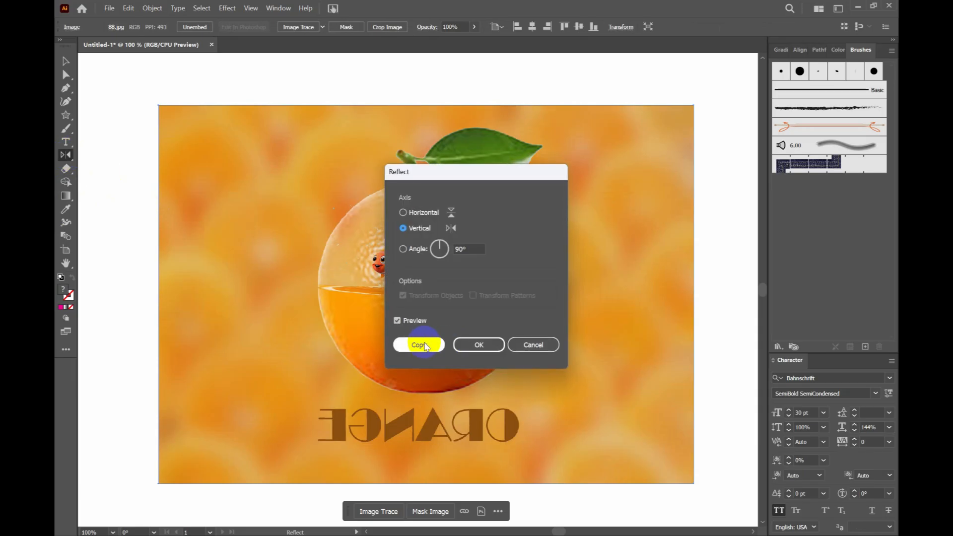
{"action": "left_click", "coordinate": [474, 347]}
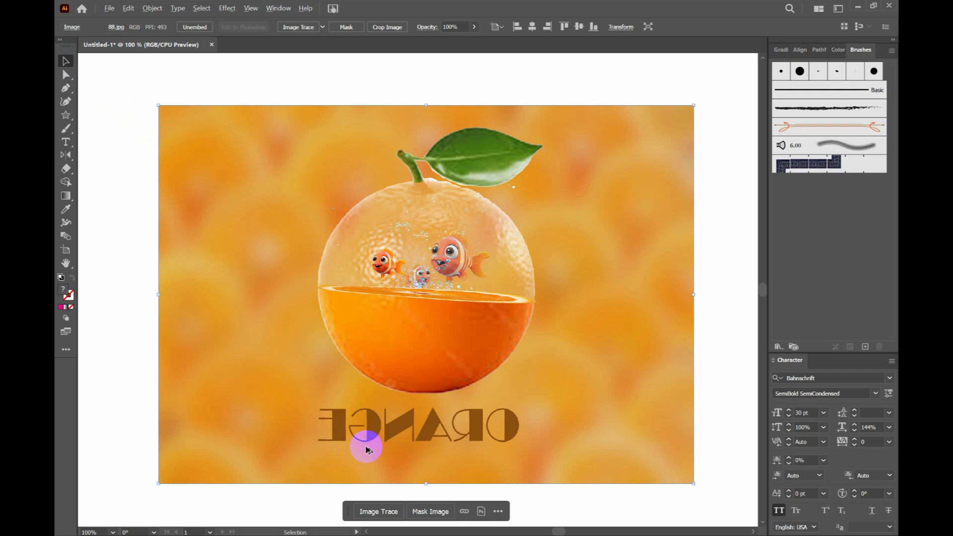
Step: Make Rotate the active tool of the transform group, return to the Selection tool and deselect the image
{"action": "scroll", "coordinate": [366, 449], "scroll_direction": "down", "scroll_amount": 2}
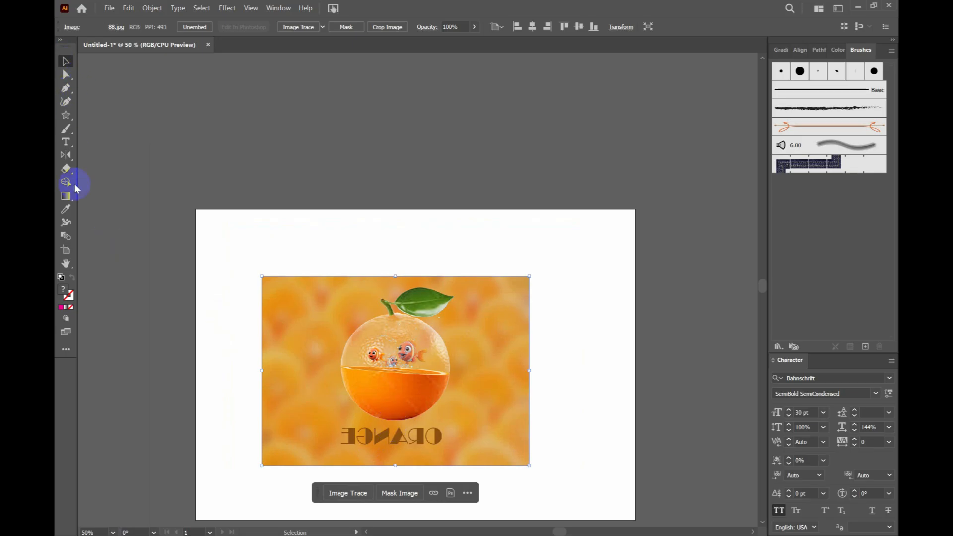
{"action": "left_click", "coordinate": [65, 155]}
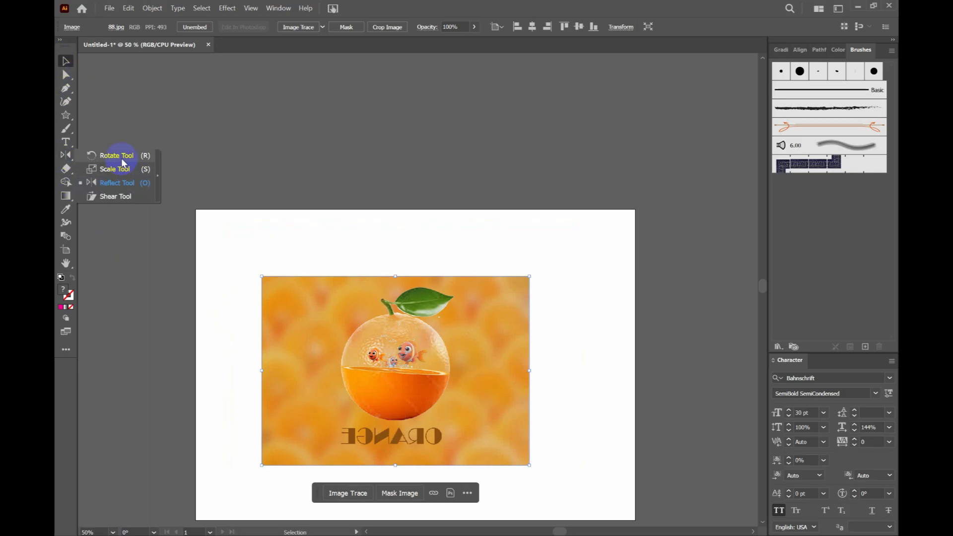
{"action": "left_click", "coordinate": [120, 156]}
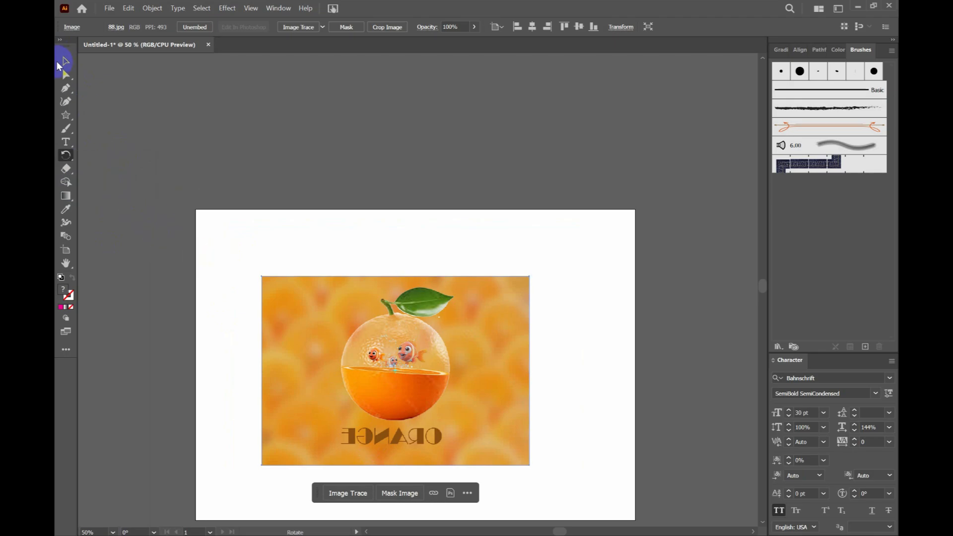
{"action": "left_click", "coordinate": [59, 63]}
{"action": "left_click", "coordinate": [111, 189]}
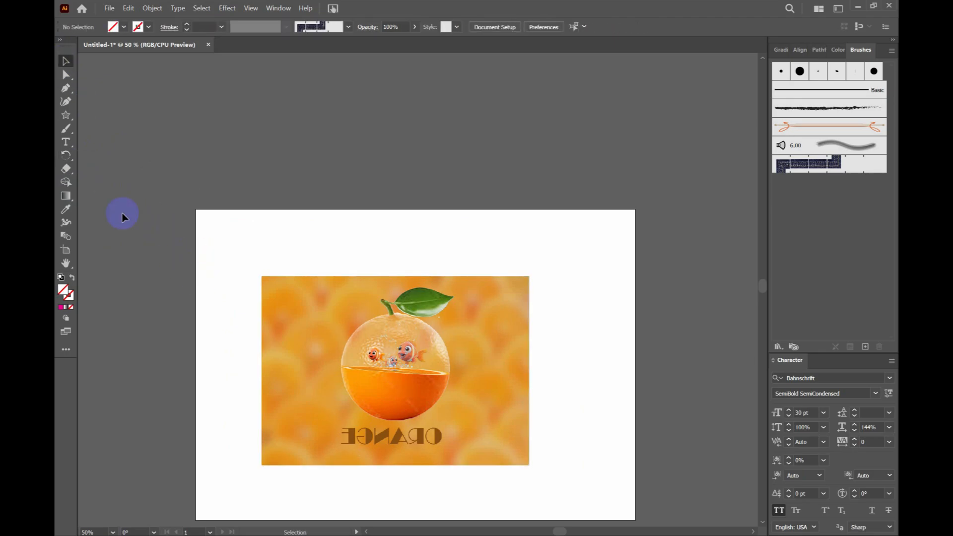
Step: Delete the mirrored orange image from the artboard
{"action": "left_click", "coordinate": [64, 169]}
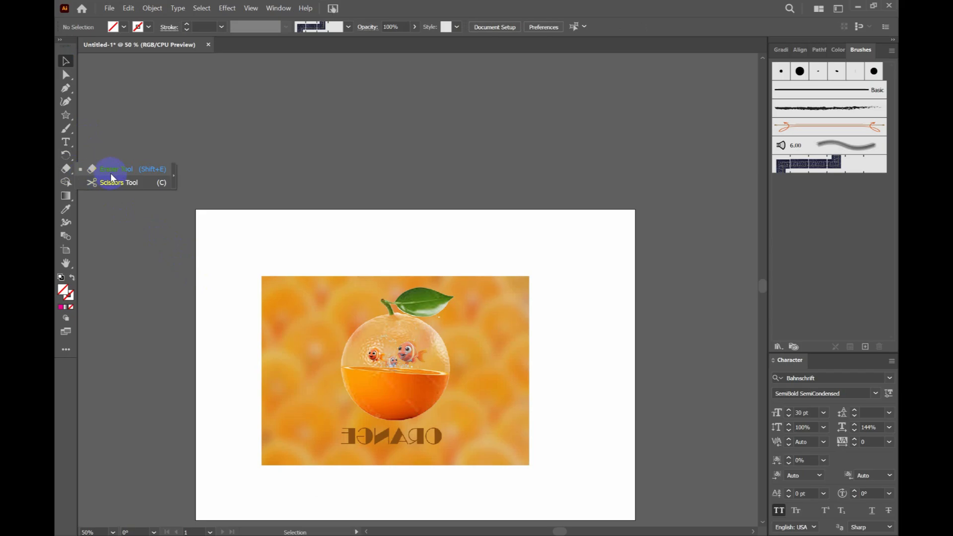
{"action": "left_click", "coordinate": [333, 332]}
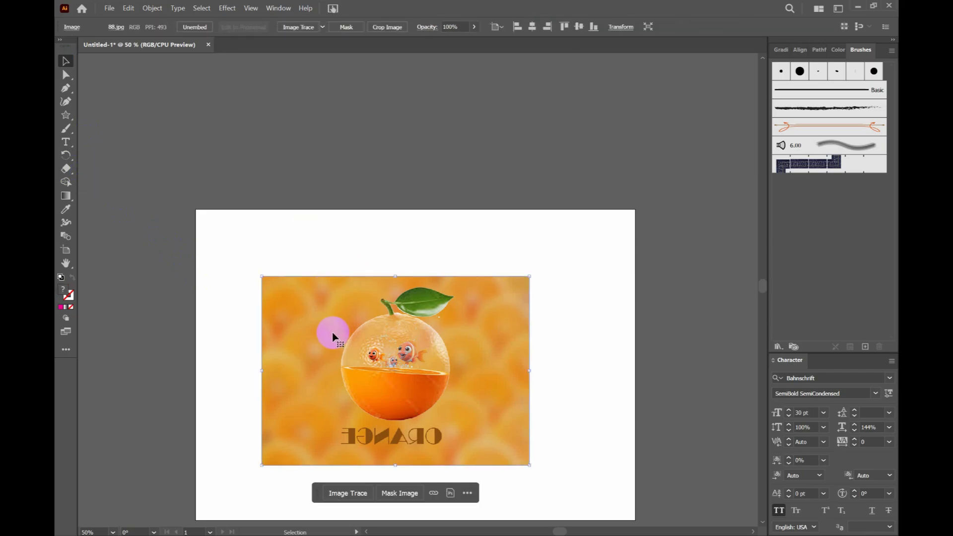
{"action": "key", "text": "Delete"}
Step: Draw an unfilled rectangle overlapping the artboard's upper-left corner
{"action": "left_click", "coordinate": [66, 116]}
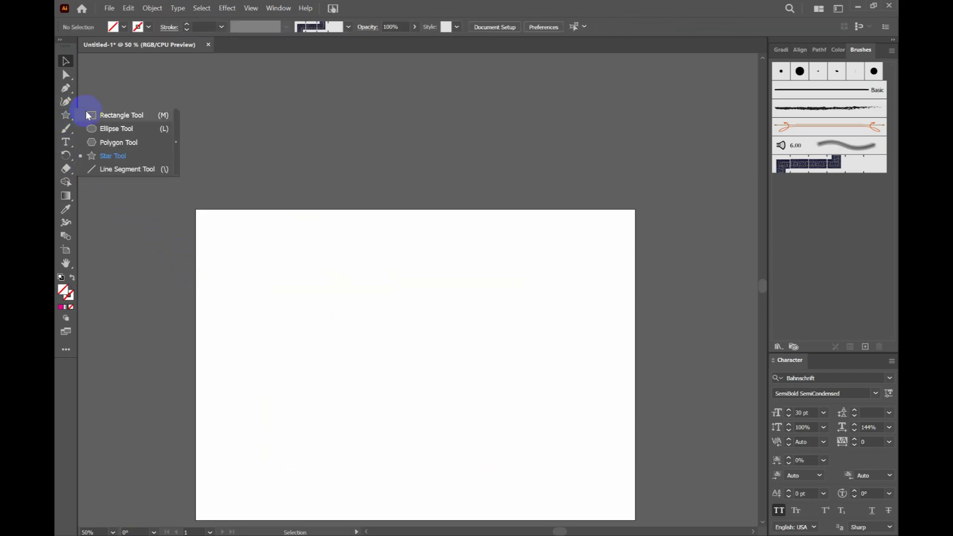
{"action": "left_click", "coordinate": [89, 113]}
{"action": "left_click_drag", "start_coordinate": [177, 144], "coordinate": [358, 336]}
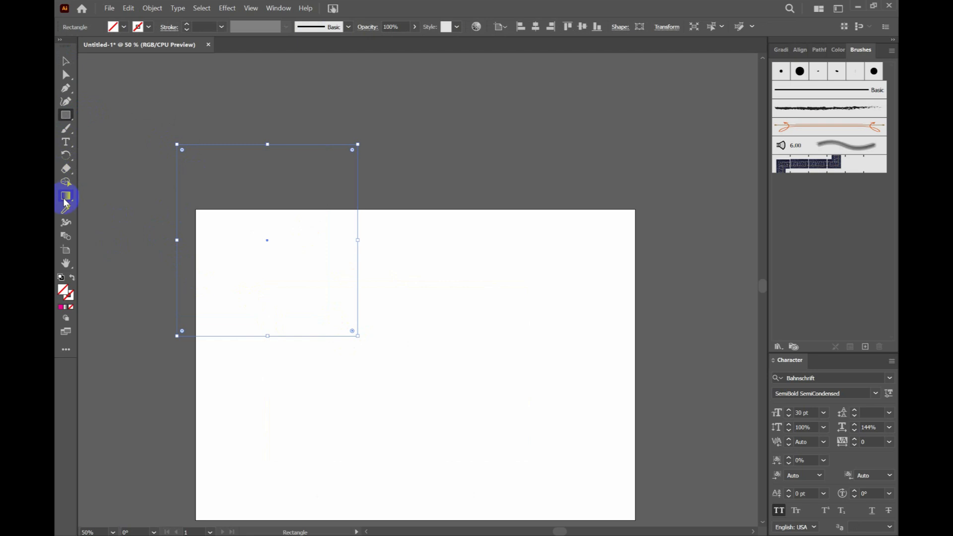
Step: Erase several freehand crossing strokes through the rectangle with the Eraser tool, splitting it into pieces
{"action": "left_click", "coordinate": [65, 169]}
{"action": "left_click_drag", "start_coordinate": [165, 145], "coordinate": [240, 199]}
{"action": "left_click_drag", "start_coordinate": [207, 138], "coordinate": [199, 219]}
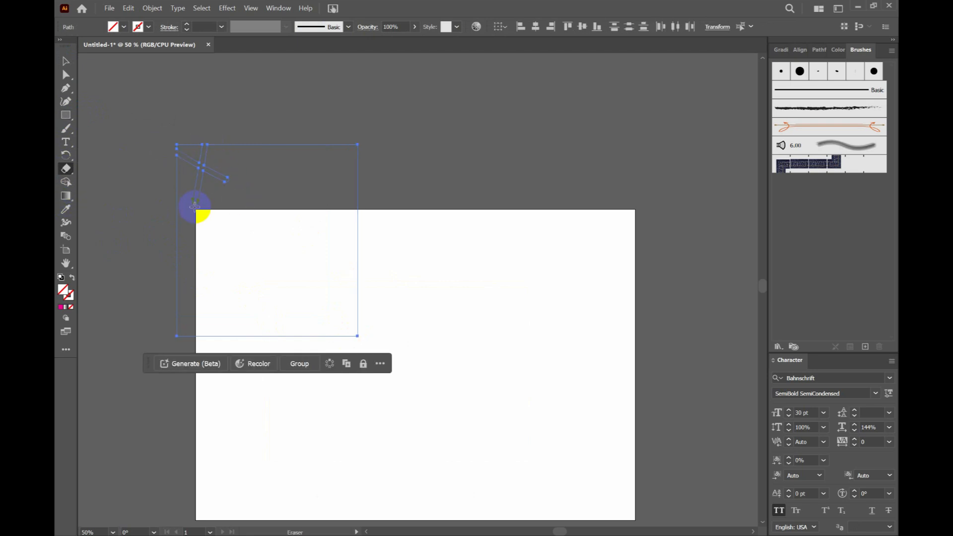
{"action": "left_click_drag", "start_coordinate": [151, 194], "coordinate": [344, 321]}
{"action": "left_click_drag", "start_coordinate": [311, 224], "coordinate": [102, 376]}
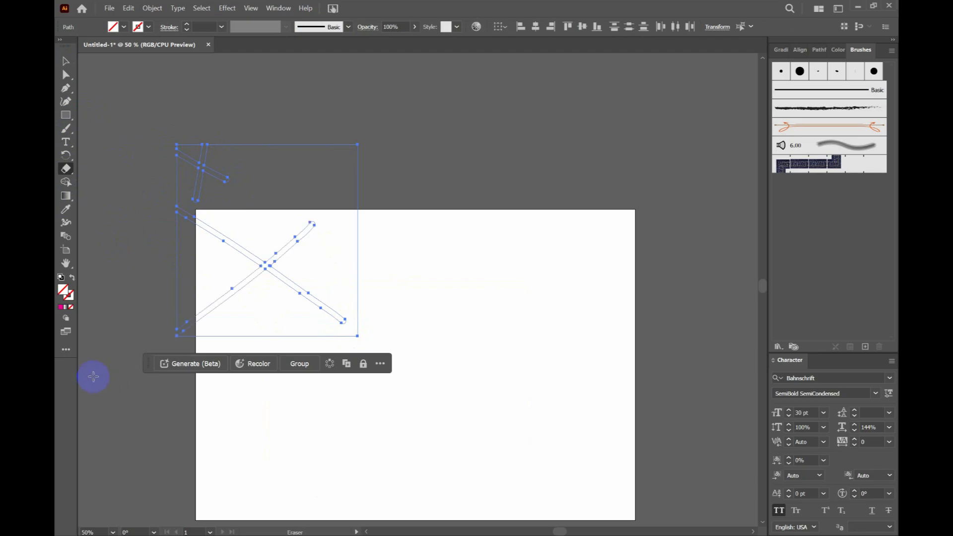
{"action": "mouse_move", "coordinate": [194, 249]}
{"action": "left_mouse_down"}
{"action": "mouse_move", "coordinate": [328, 428]}
{"action": "mouse_move", "coordinate": [362, 394]}
{"action": "left_mouse_up"}
{"action": "mouse_move", "coordinate": [329, 196]}
{"action": "left_mouse_down"}
{"action": "mouse_move", "coordinate": [183, 165]}
{"action": "mouse_move", "coordinate": [338, 159]}
{"action": "mouse_move", "coordinate": [334, 128]}
{"action": "mouse_move", "coordinate": [343, 261]}
{"action": "left_mouse_up"}
{"action": "left_click_drag", "start_coordinate": [300, 272], "coordinate": [204, 309]}
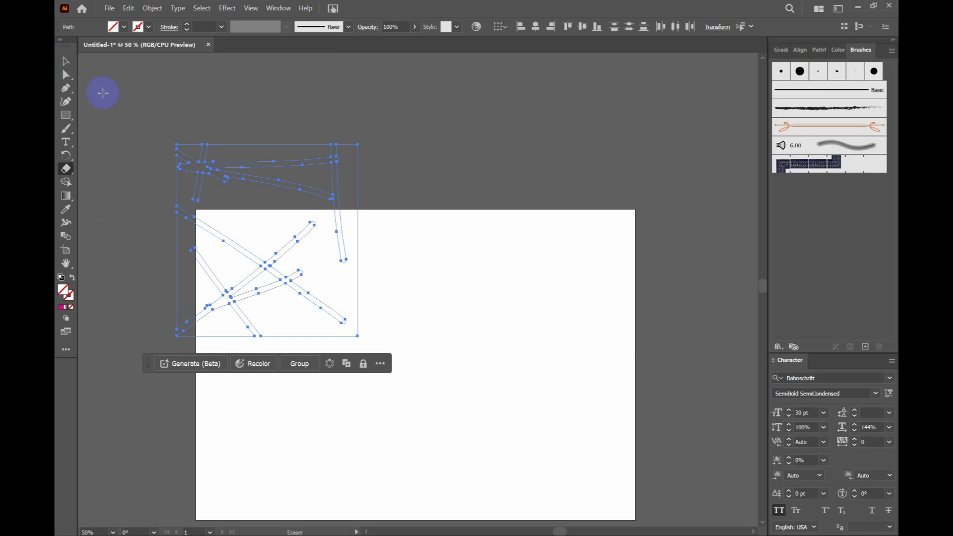
Step: Select all pieces of the erased rectangle, try to move them away from the artboard corner, undo and deselect
{"action": "left_click", "coordinate": [69, 65]}
{"action": "left_click", "coordinate": [130, 186]}
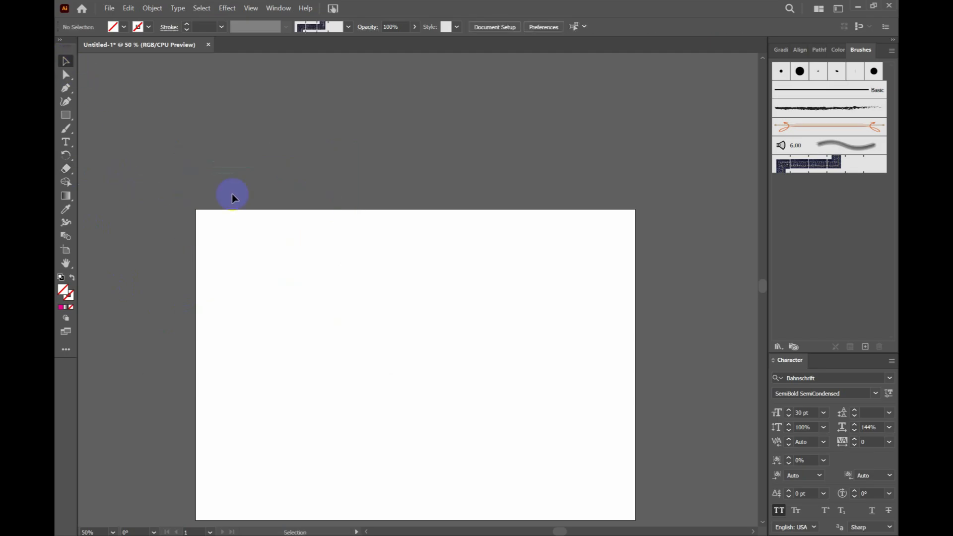
{"action": "left_click_drag", "start_coordinate": [221, 178], "coordinate": [336, 378]}
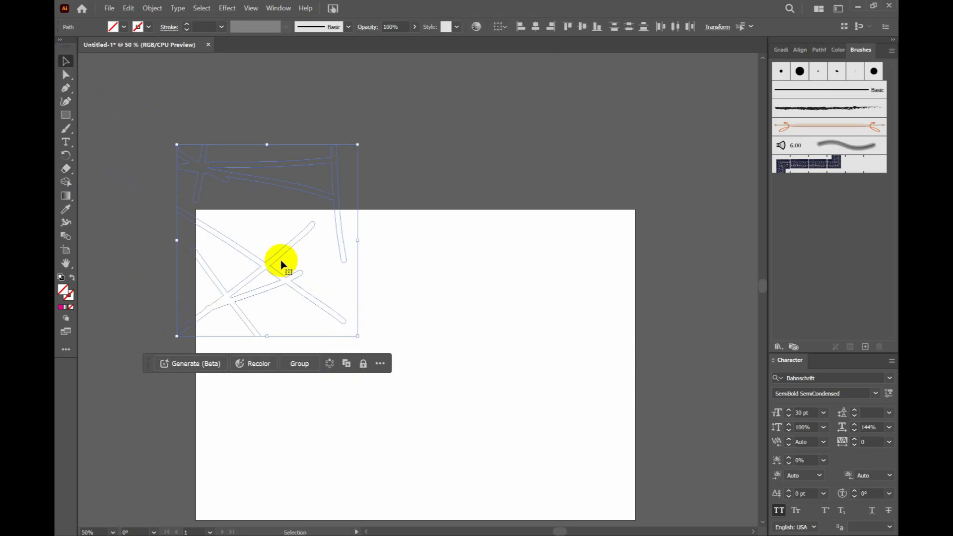
{"action": "left_click_drag", "start_coordinate": [274, 260], "coordinate": [168, 191]}
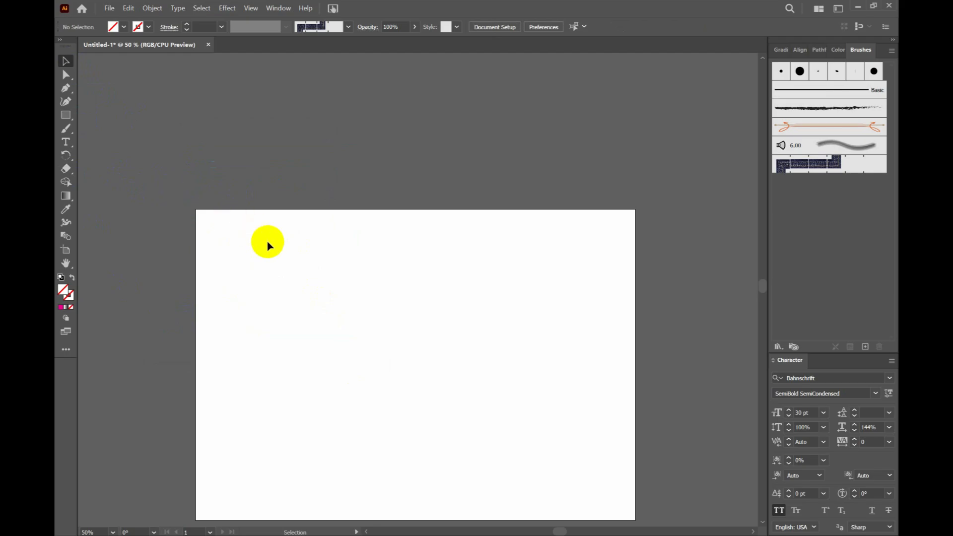
{"action": "key", "text": "ctrl+z"}
{"action": "left_click", "coordinate": [190, 196]}
{"action": "left_click_drag", "start_coordinate": [162, 115], "coordinate": [383, 374]}
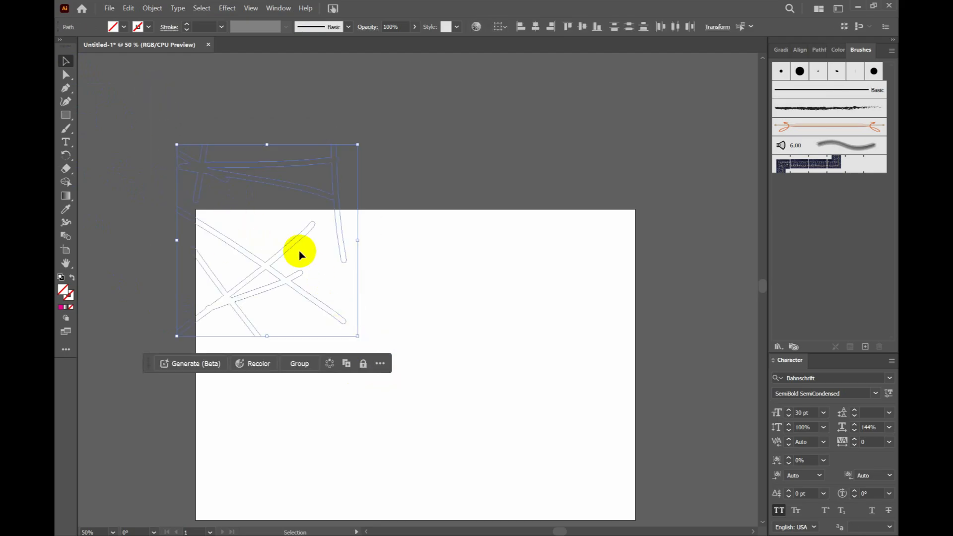
{"action": "mouse_move", "coordinate": [287, 248]}
{"action": "left_mouse_down"}
{"action": "mouse_move", "coordinate": [601, 111]}
{"action": "mouse_move", "coordinate": [594, 123]}
{"action": "mouse_move", "coordinate": [586, 118]}
{"action": "left_mouse_up"}
{"action": "key", "text": "ctrl+z"}
{"action": "left_click", "coordinate": [582, 120]}
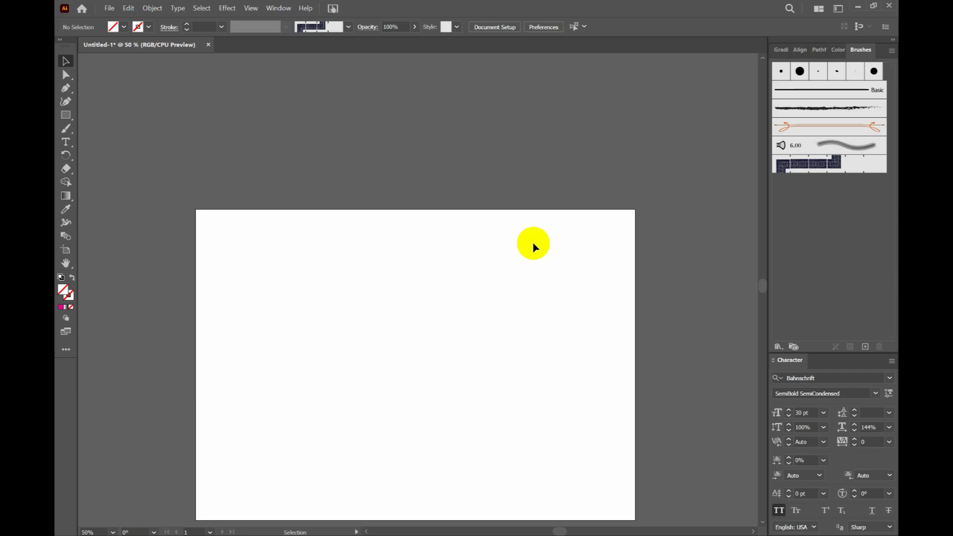
Step: Switch the active tool of the Eraser group to the Scissors tool
{"action": "scroll", "coordinate": [324, 282], "scroll_direction": "down", "scroll_amount": 3}
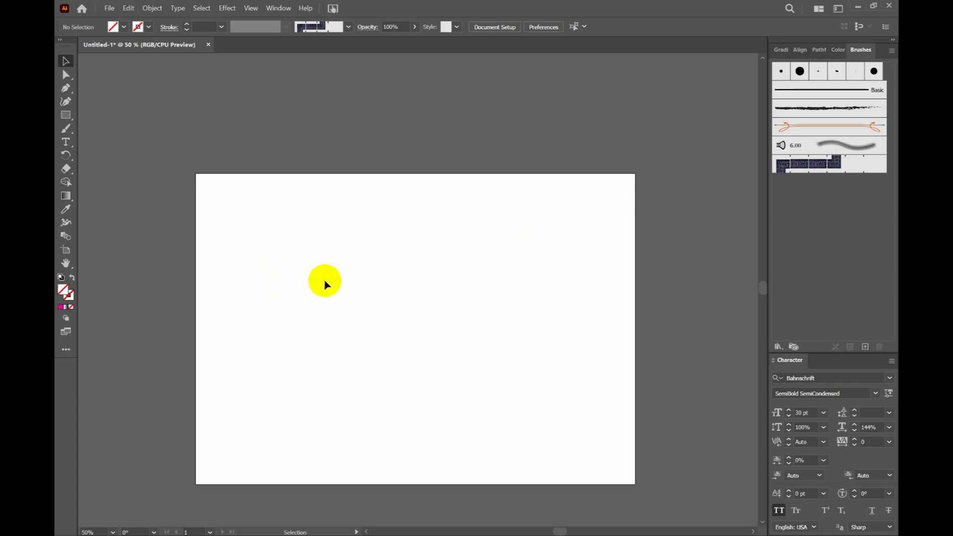
{"action": "scroll", "coordinate": [325, 284], "scroll_direction": "down", "scroll_amount": 2}
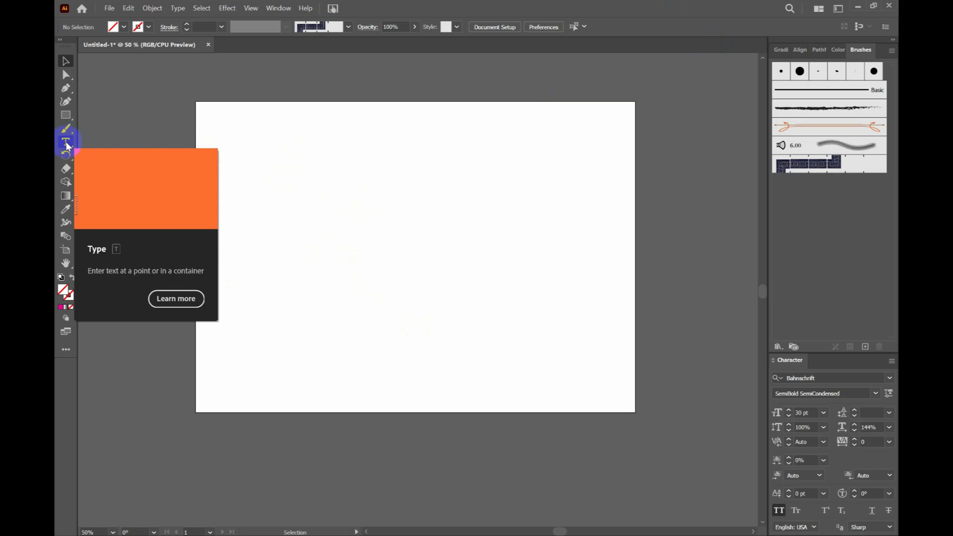
{"action": "left_click", "coordinate": [67, 169]}
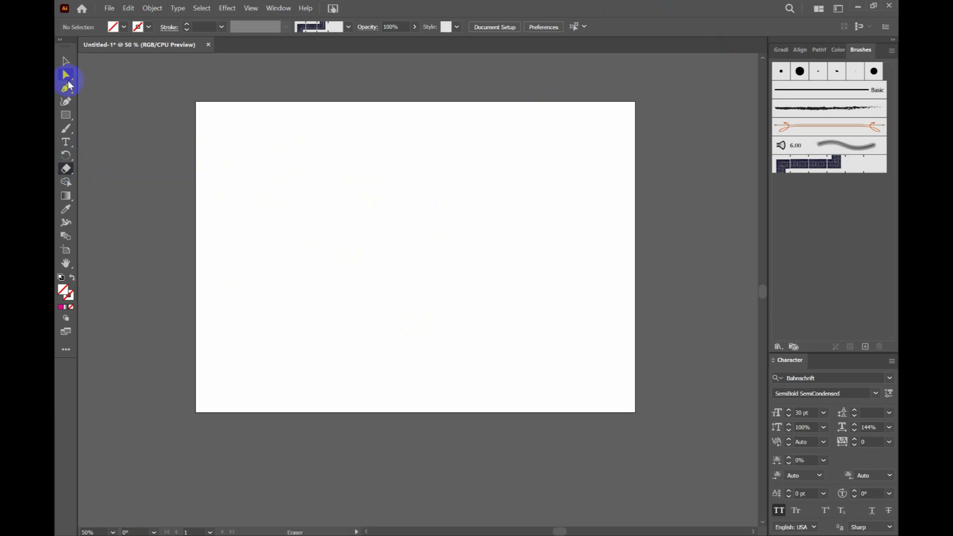
{"action": "mouse_move", "coordinate": [57, 174]}
{"action": "left_mouse_down"}
{"action": "mouse_move", "coordinate": [115, 182]}
{"action": "mouse_move", "coordinate": [99, 183]}
{"action": "left_mouse_up"}
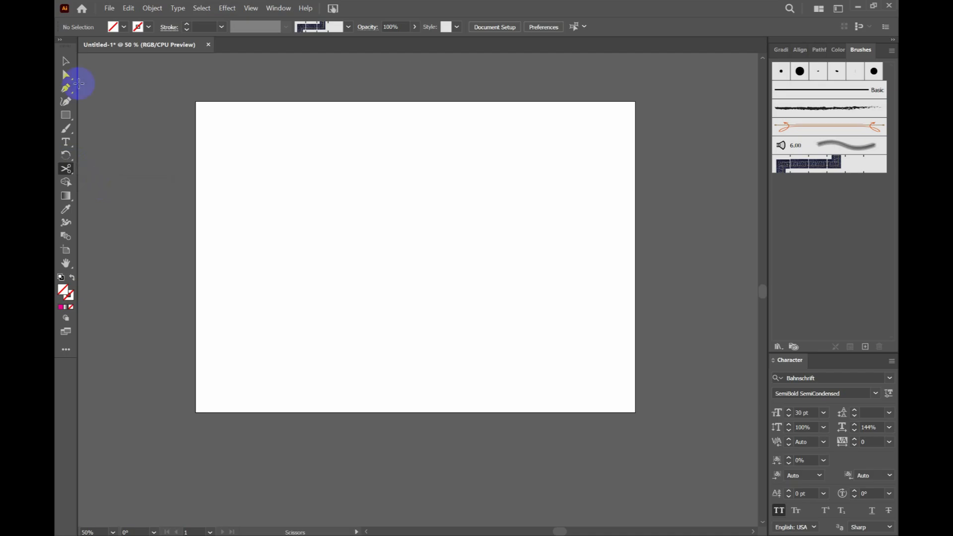
Step: Draw an unfilled rectangle extending past the artboard's lower edge, then deselect it with the Selection tool
{"action": "left_click", "coordinate": [68, 116]}
{"action": "left_click_drag", "start_coordinate": [249, 157], "coordinate": [488, 445]}
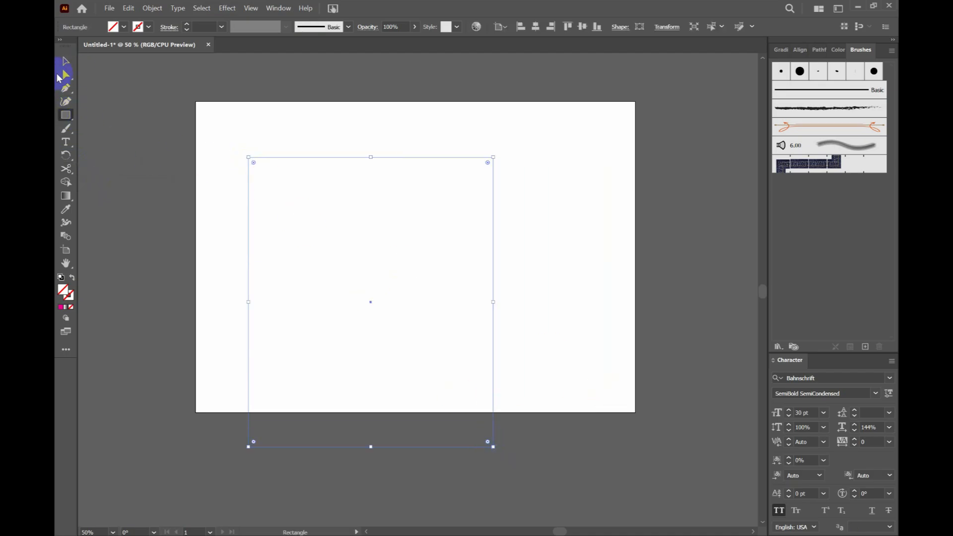
{"action": "left_click", "coordinate": [66, 61]}
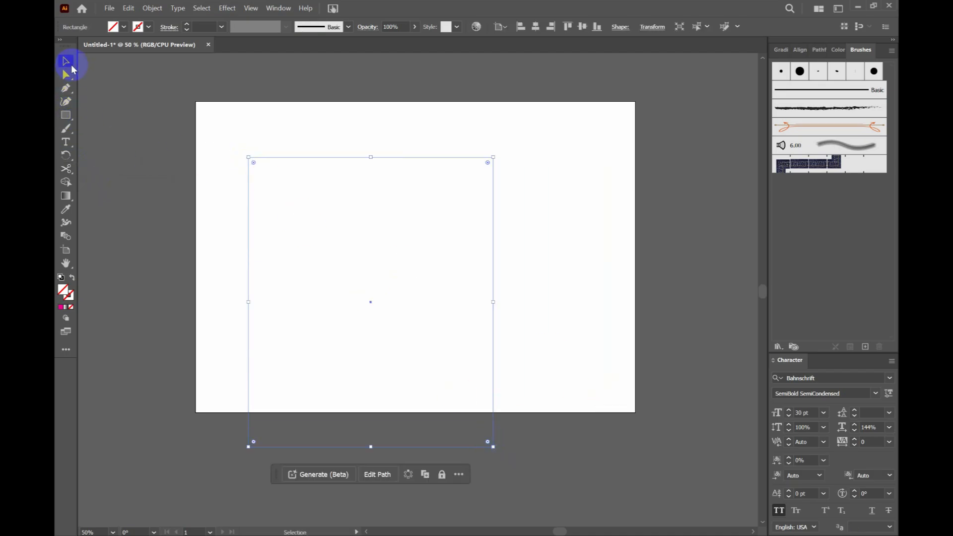
{"action": "left_click", "coordinate": [530, 453]}
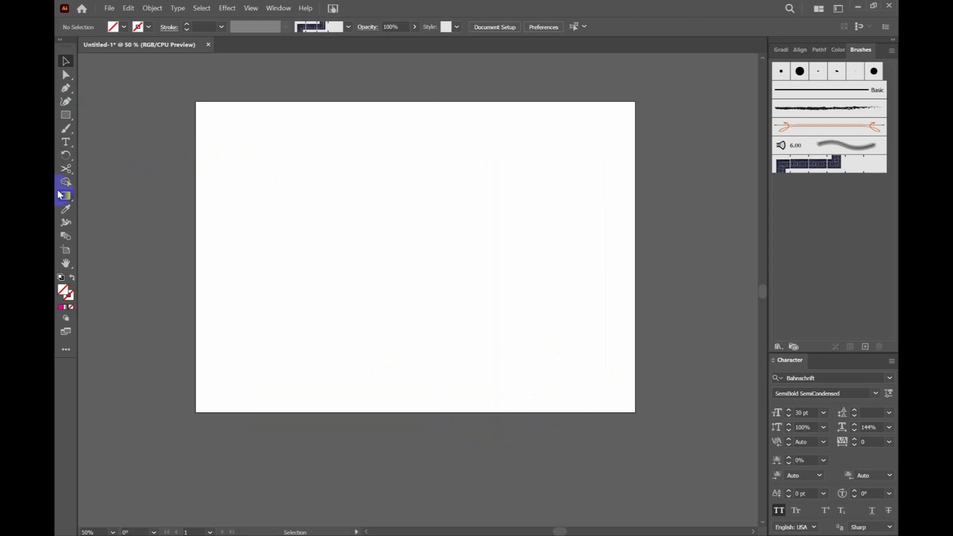
Step: Draw a large circle across the artboard's left edge and cut its path with Scissors at the left anchor and the upper-right curve
{"action": "left_click_drag", "start_coordinate": [66, 115], "coordinate": [486, 478]}
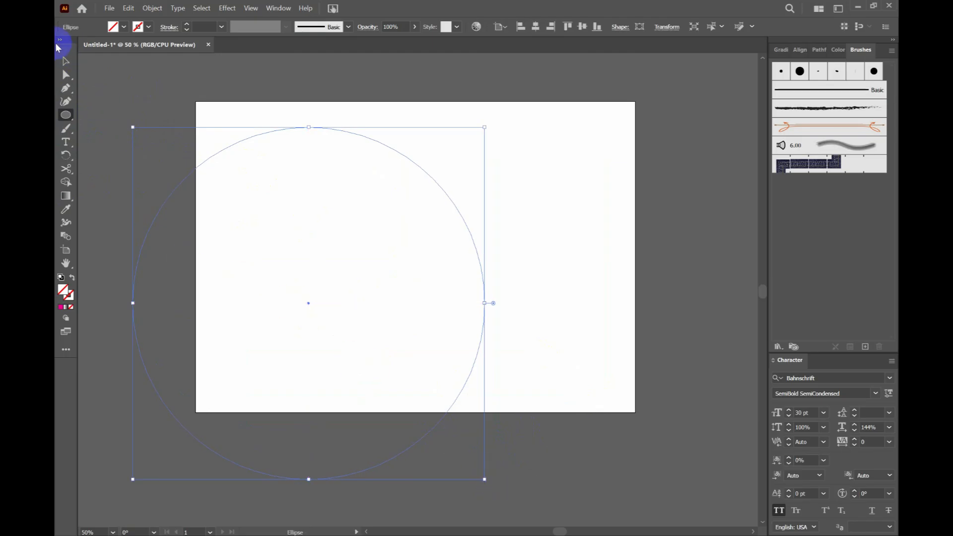
{"action": "left_click", "coordinate": [65, 61]}
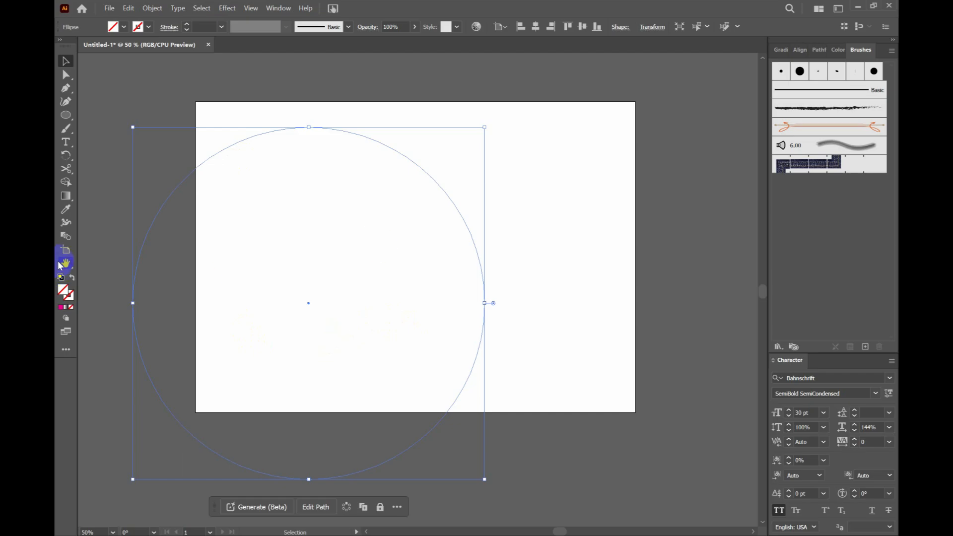
{"action": "left_click", "coordinate": [65, 168]}
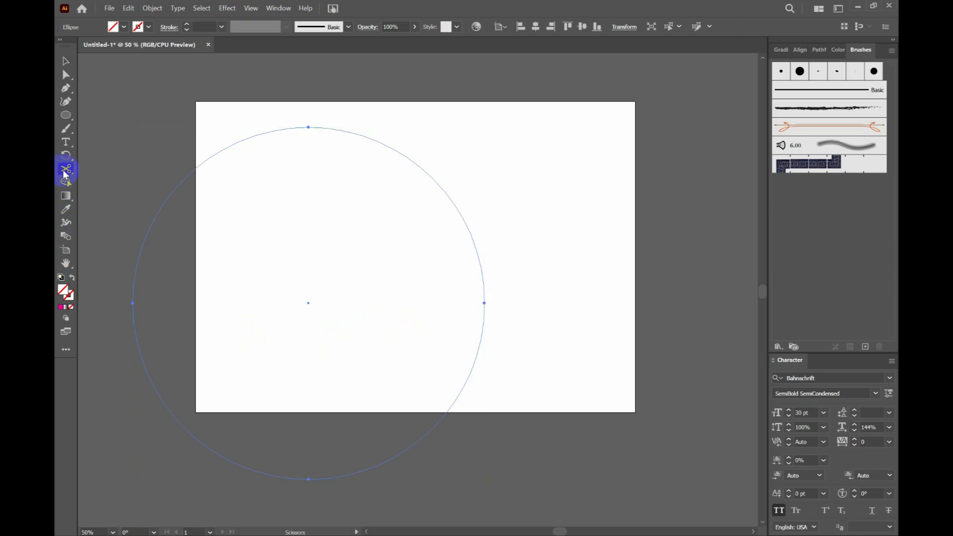
{"action": "left_click", "coordinate": [133, 304]}
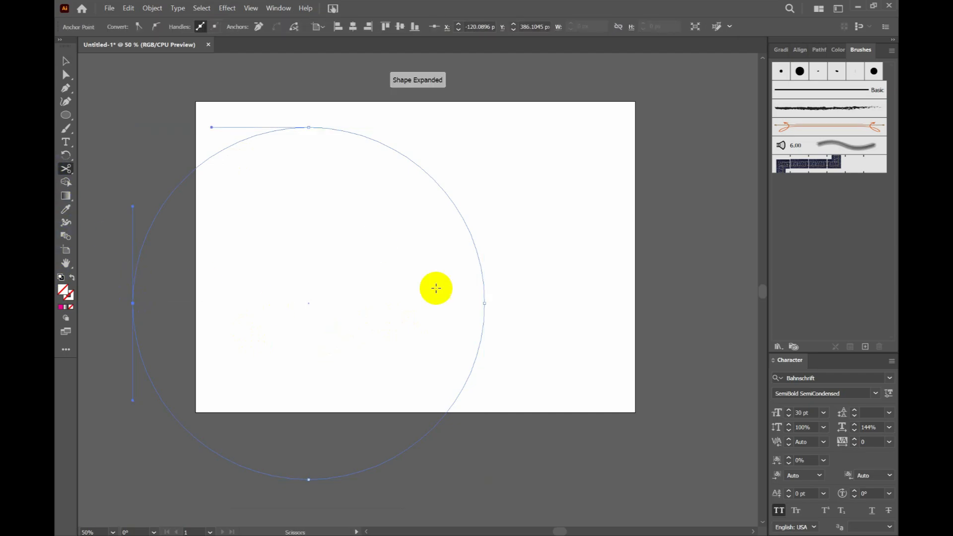
{"action": "left_click", "coordinate": [471, 232]}
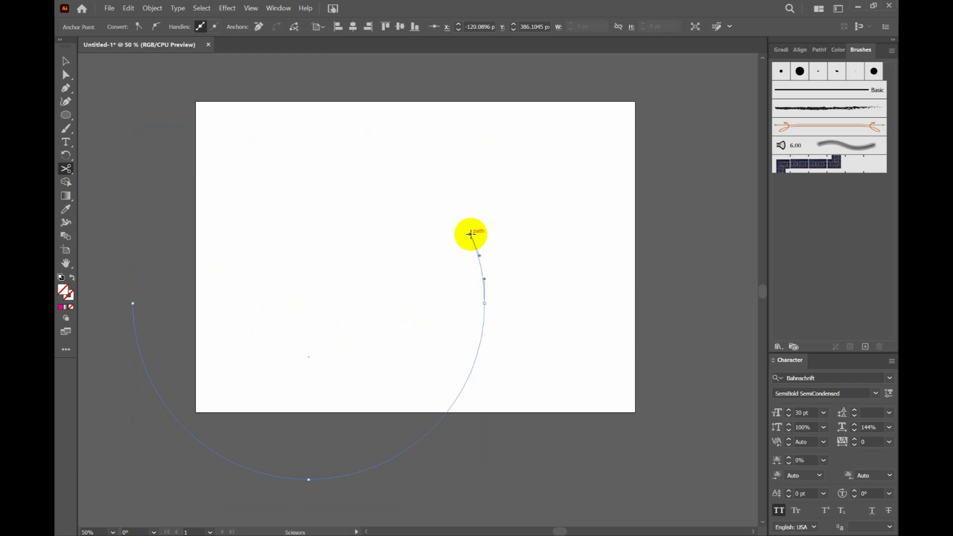
Step: Select only the upper arc of the cut circle with the Selection tool
{"action": "left_click", "coordinate": [66, 61]}
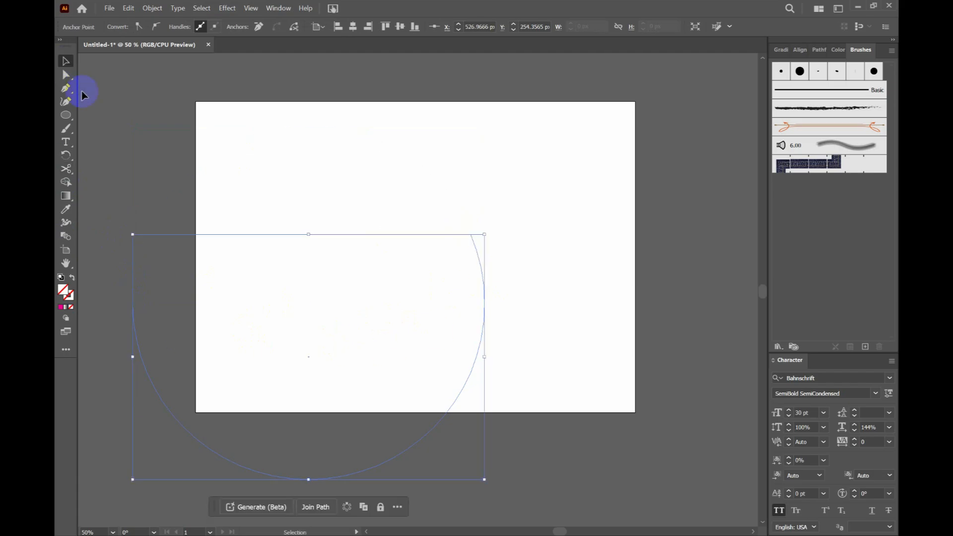
{"action": "left_click", "coordinate": [471, 331]}
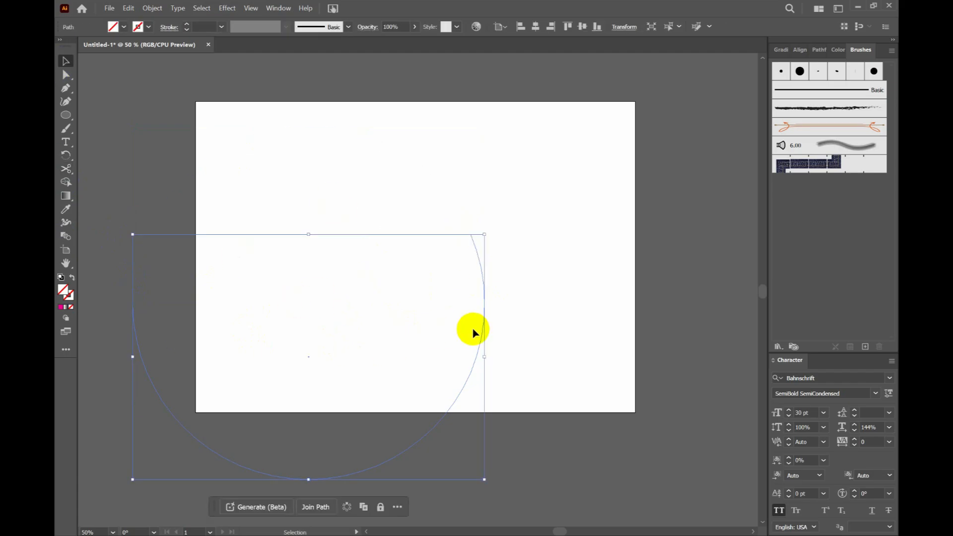
{"action": "left_click_drag", "start_coordinate": [164, 139], "coordinate": [521, 404]}
{"action": "left_click", "coordinate": [432, 384]}
{"action": "left_click_drag", "start_coordinate": [432, 384], "coordinate": [142, 138]}
{"action": "left_click", "coordinate": [490, 462]}
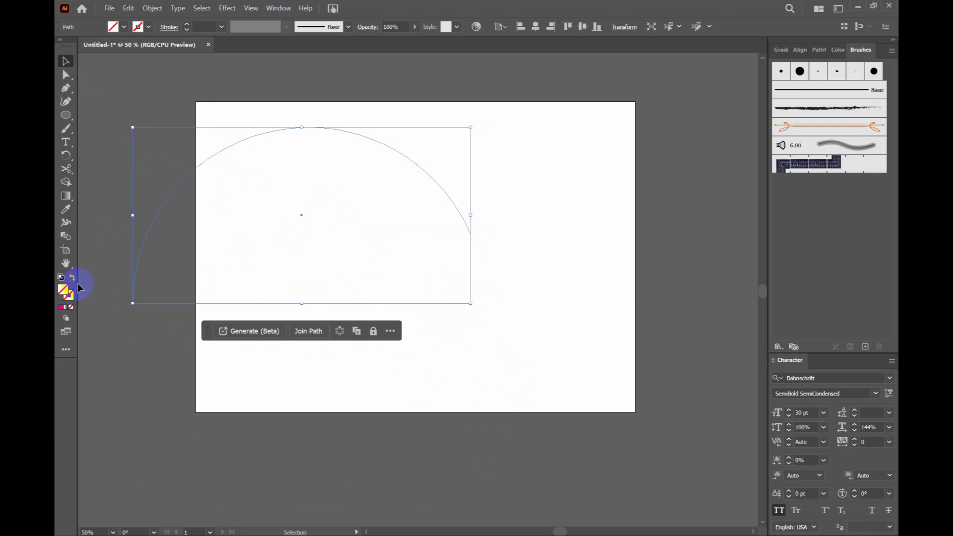
Step: Fill the upper arc with red, hex ED0000
{"action": "double_click", "coordinate": [63, 289]}
{"action": "left_click_drag", "start_coordinate": [520, 213], "coordinate": [666, 164]}
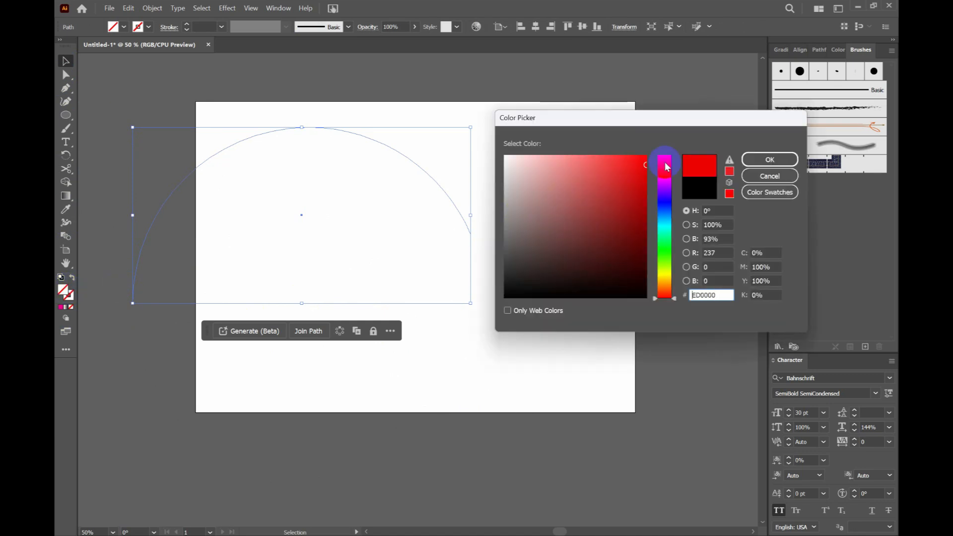
{"action": "left_click", "coordinate": [767, 159]}
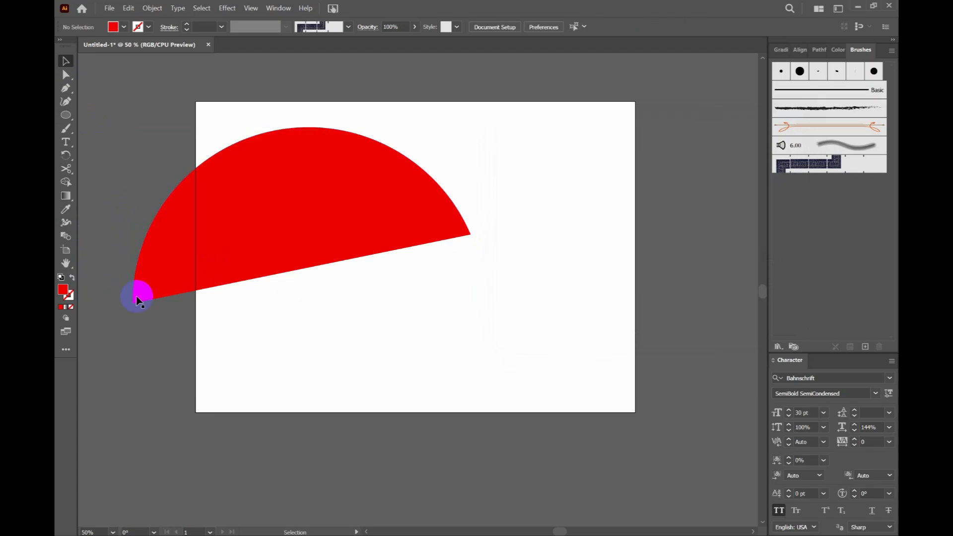
Step: Move the red circle segment fully onto the artboard, shift it around near the centre, and delete it
{"action": "left_click_drag", "start_coordinate": [311, 242], "coordinate": [458, 263]}
{"action": "left_click", "coordinate": [542, 457]}
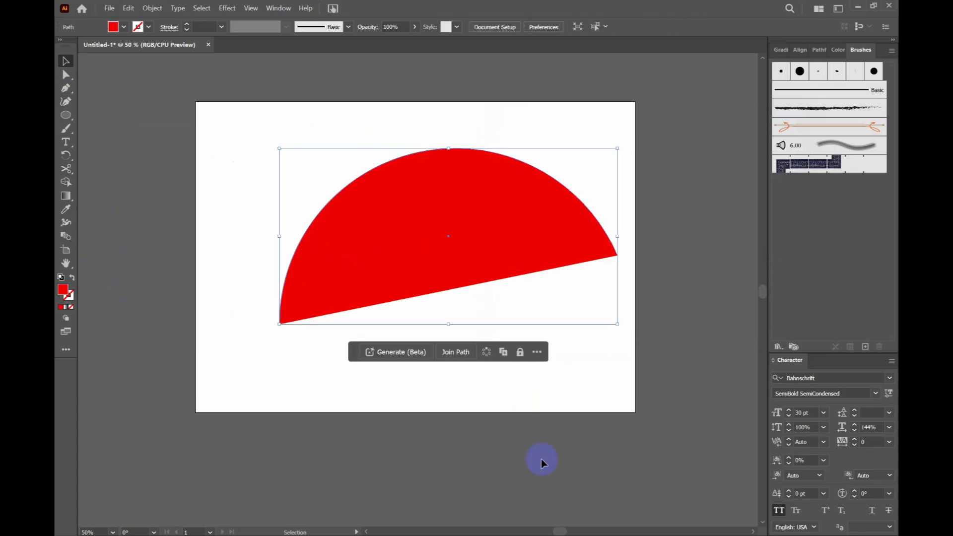
{"action": "left_click_drag", "start_coordinate": [458, 224], "coordinate": [447, 257]}
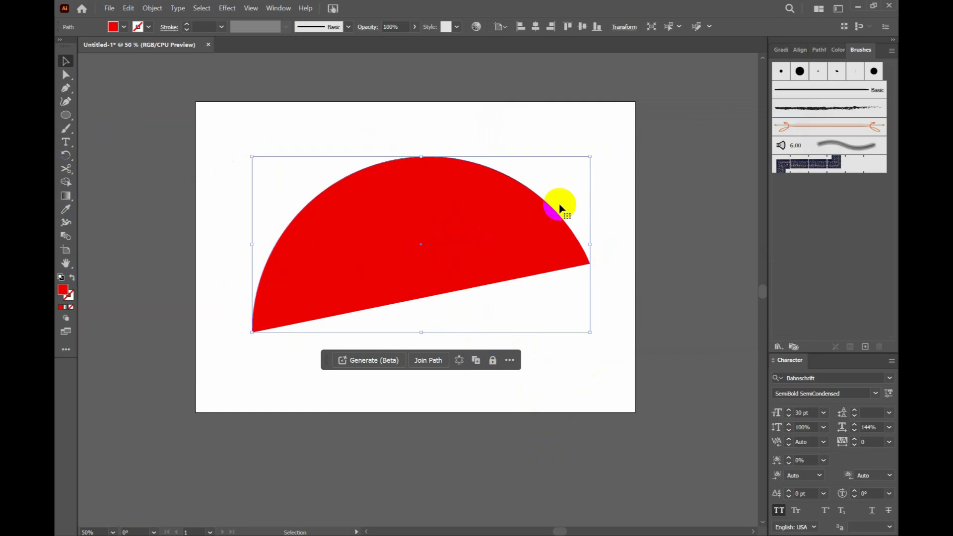
{"action": "left_click_drag", "start_coordinate": [438, 217], "coordinate": [451, 308]}
{"action": "key", "text": "Delete"}
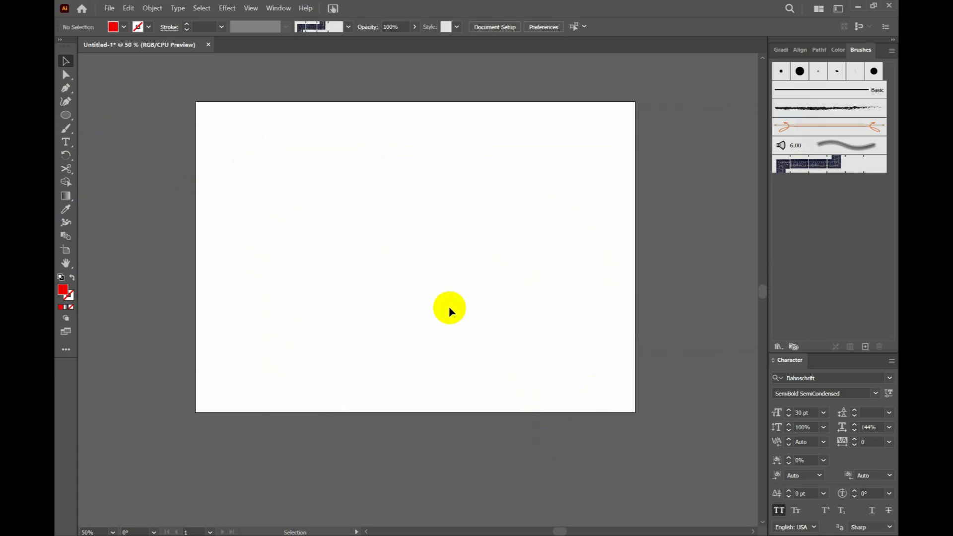
Step: Draw a red-filled circle on the left half of the artboard with the Ellipse tool
{"action": "left_click_drag", "start_coordinate": [70, 115], "coordinate": [111, 126]}
{"action": "left_click_drag", "start_coordinate": [299, 269], "coordinate": [450, 394]}
{"action": "left_click", "coordinate": [64, 62]}
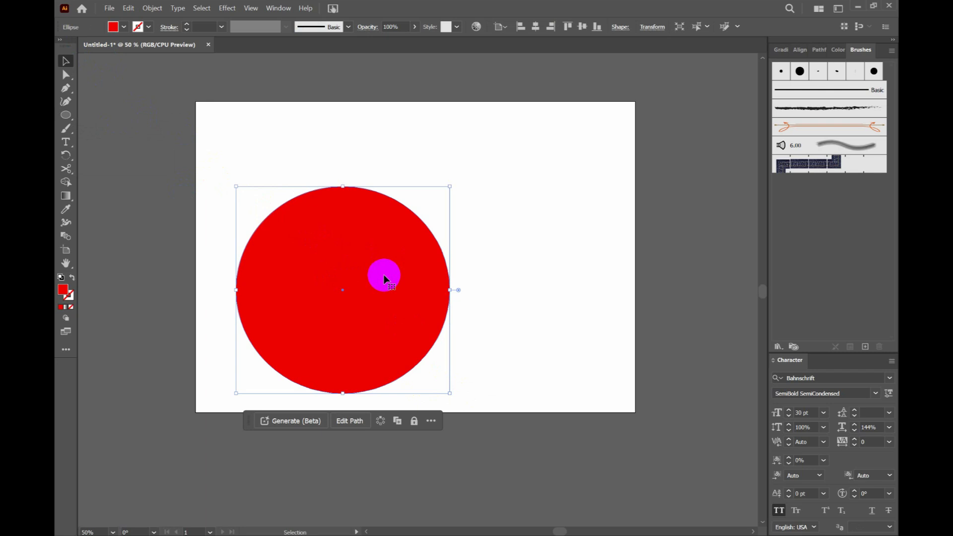
Step: Move the red circle right and slightly down on the artboard, leaving it selected with the Selection tool
{"action": "left_click_drag", "start_coordinate": [384, 277], "coordinate": [479, 298]}
{"action": "key", "text": "a"}
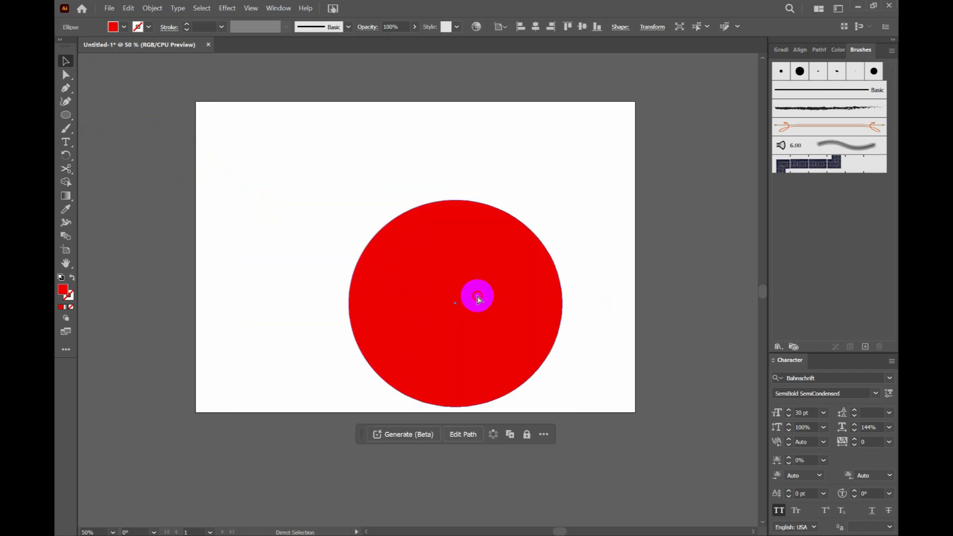
{"action": "key", "text": "v"}
{"action": "left_click", "coordinate": [360, 298]}
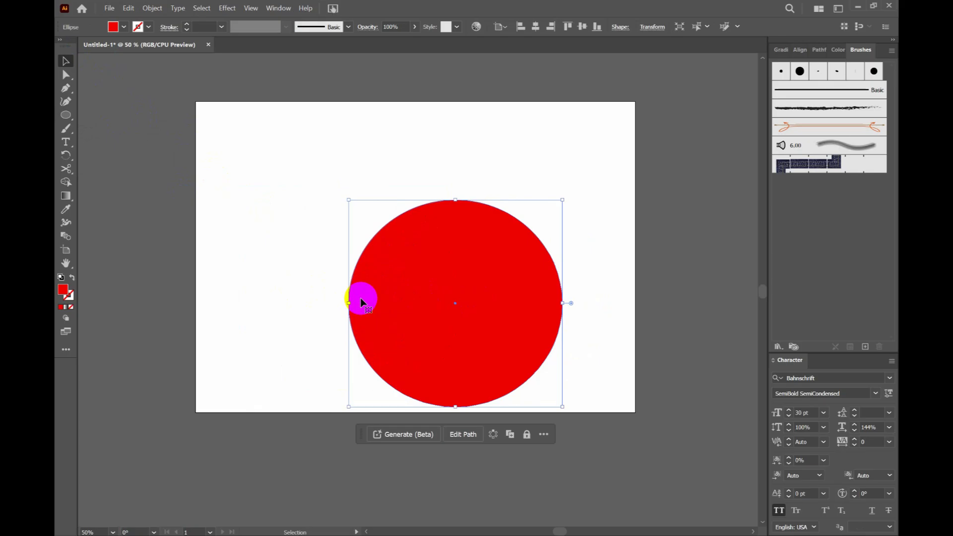
Step: Place a copy of the red circle above and to the left of it, and delete the original circle
{"action": "left_click_drag", "start_coordinate": [430, 355], "coordinate": [333, 258]}
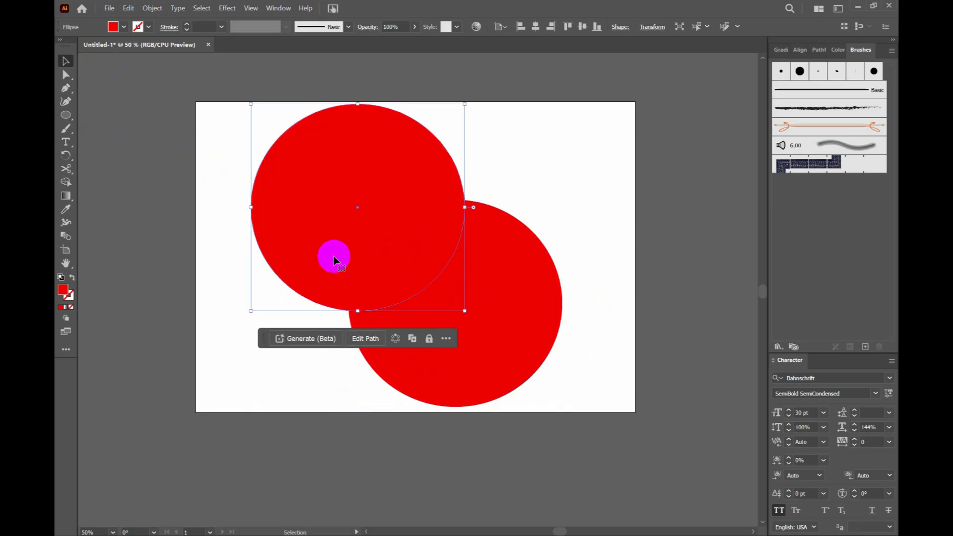
{"action": "left_click", "coordinate": [506, 303]}
{"action": "key", "text": "Delete"}
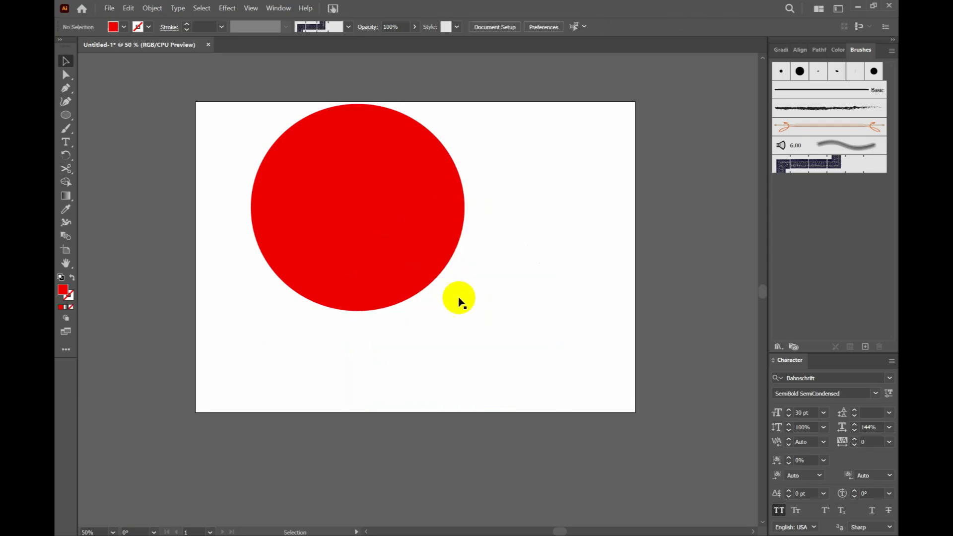
Step: Duplicate the red circle horizontally to the right so the two circles overlap, and select both
{"action": "left_click", "coordinate": [401, 240]}
{"action": "left_click_drag", "start_coordinate": [401, 214], "coordinate": [517, 230]}
{"action": "left_click_drag", "start_coordinate": [517, 307], "coordinate": [519, 313]}
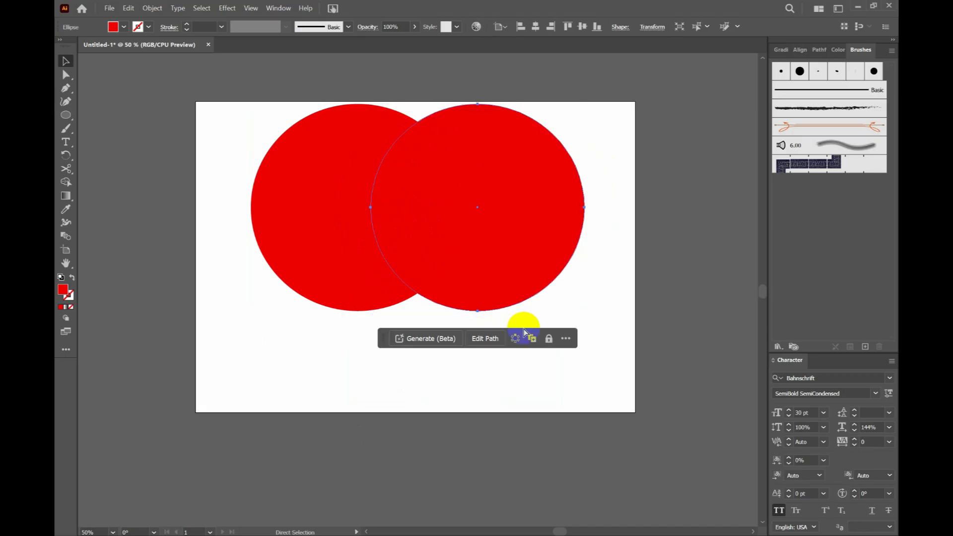
{"action": "key", "text": "ctrl+a"}
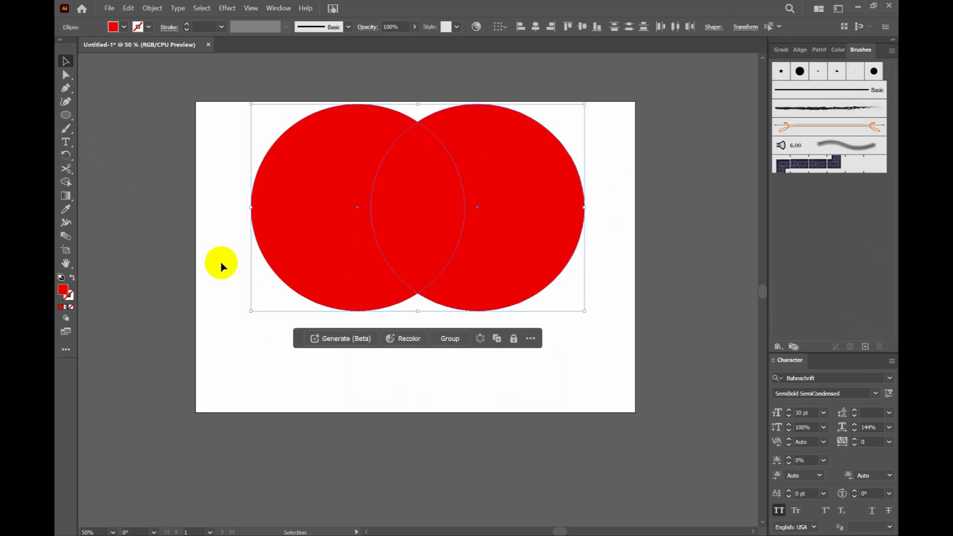
Step: Remove the two outer crescents of the overlapping circles with the Shape Builder tool, keeping the central petal
{"action": "left_click", "coordinate": [65, 183]}
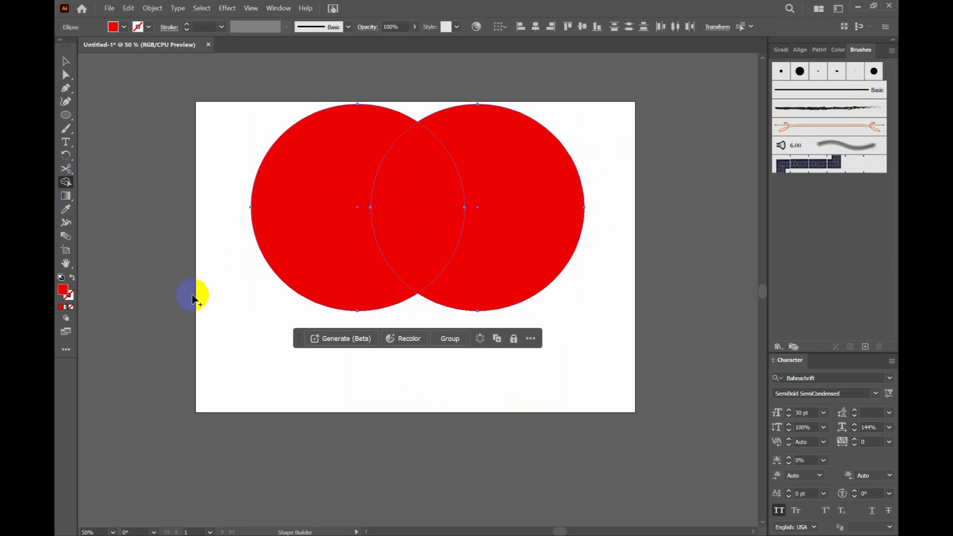
{"action": "left_click", "coordinate": [347, 177], "text": "alt"}
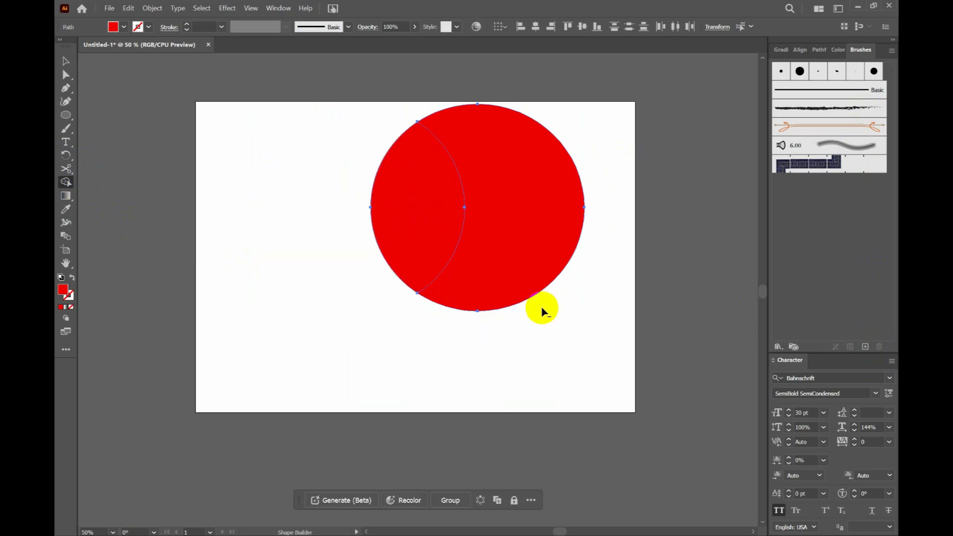
{"action": "left_click", "coordinate": [545, 260], "text": "alt"}
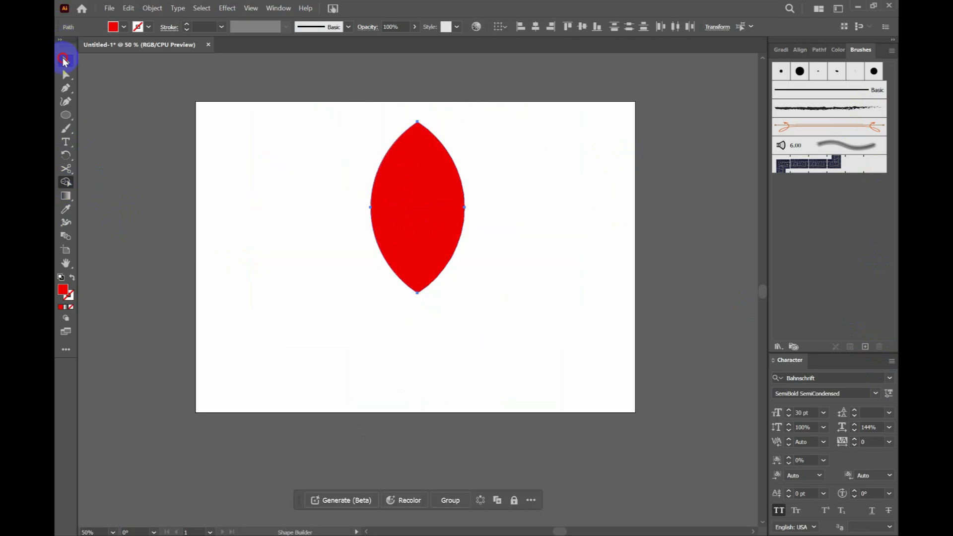
Step: Shift the petal slightly left, and undo back to the two complete overlapping circles
{"action": "left_click", "coordinate": [64, 60]}
{"action": "left_click_drag", "start_coordinate": [413, 230], "coordinate": [388, 234]}
{"action": "key", "text": "a"}
{"action": "key", "text": "ctrl+z"}
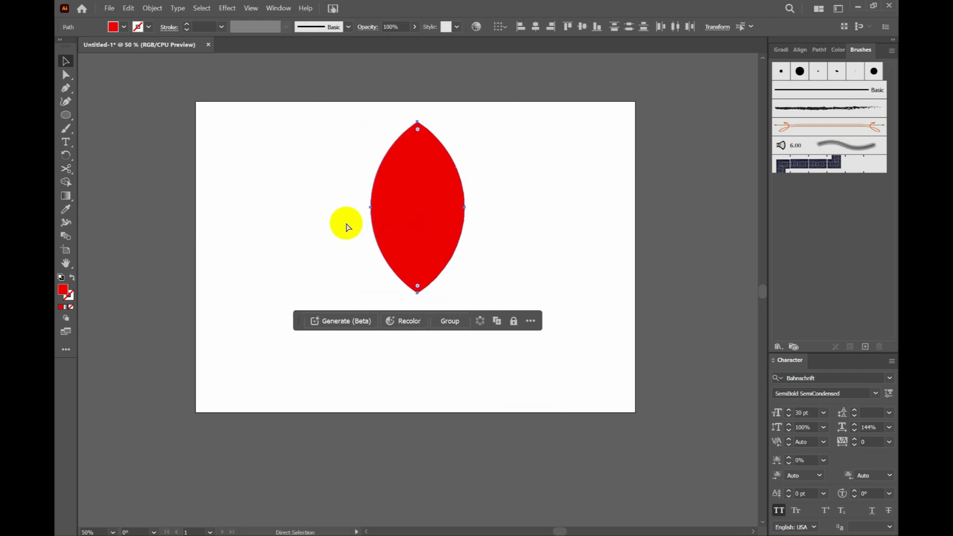
{"action": "key", "text": "ctrl+z"}
{"action": "key", "text": "ctrl+z"}
{"action": "key", "text": "ctrl+z"}
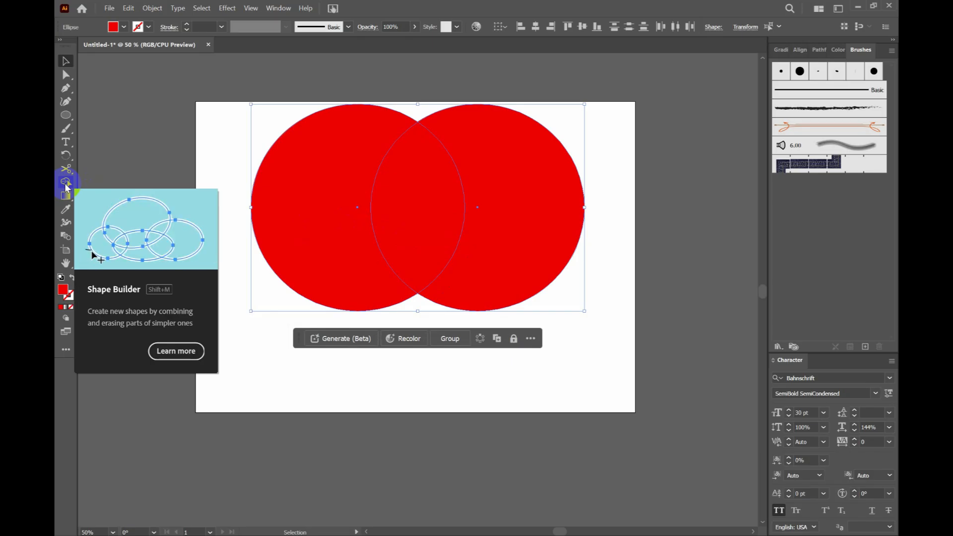
Step: Merge the two circles into one shape with the Shape Builder tool, and undo the merge
{"action": "left_click", "coordinate": [66, 184]}
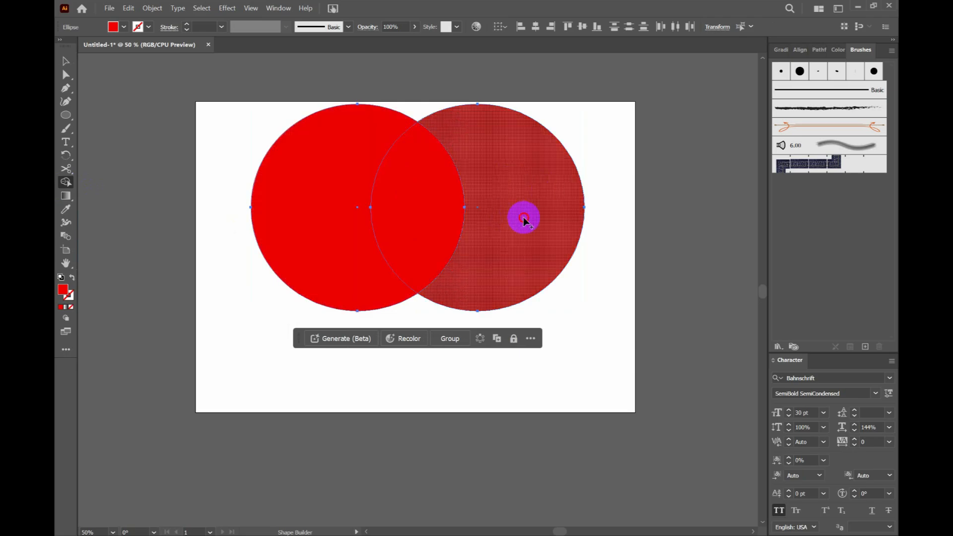
{"action": "left_click_drag", "start_coordinate": [526, 217], "coordinate": [349, 193]}
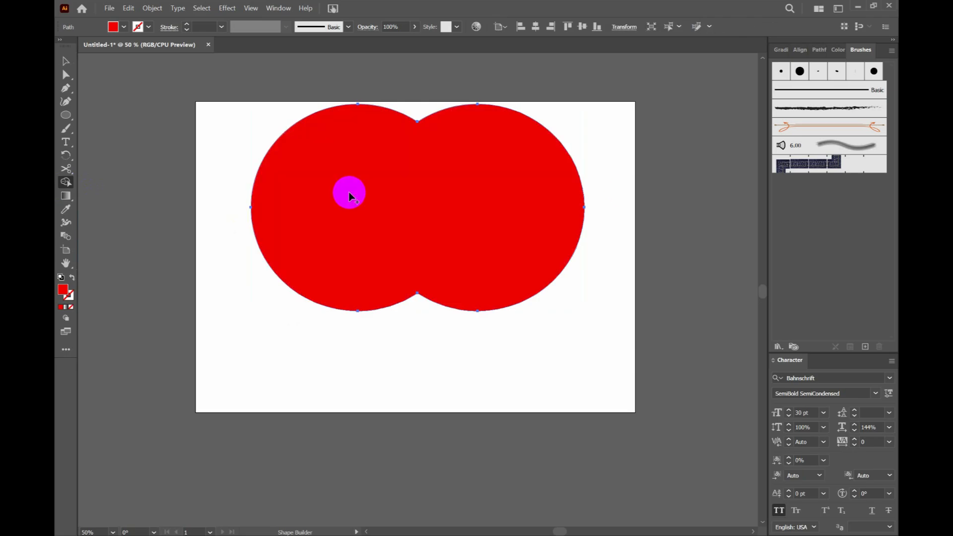
{"action": "key", "text": "v"}
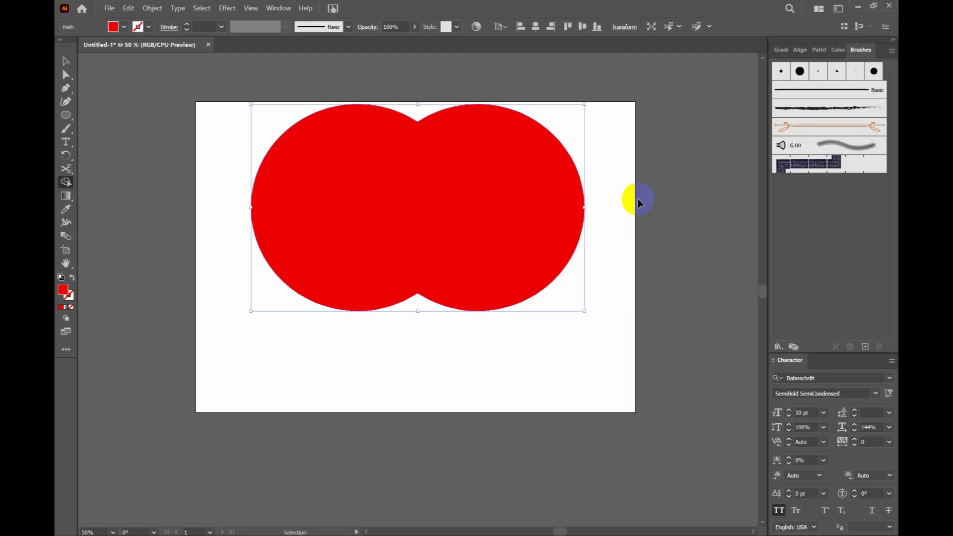
{"action": "key", "text": "ctrl+z"}
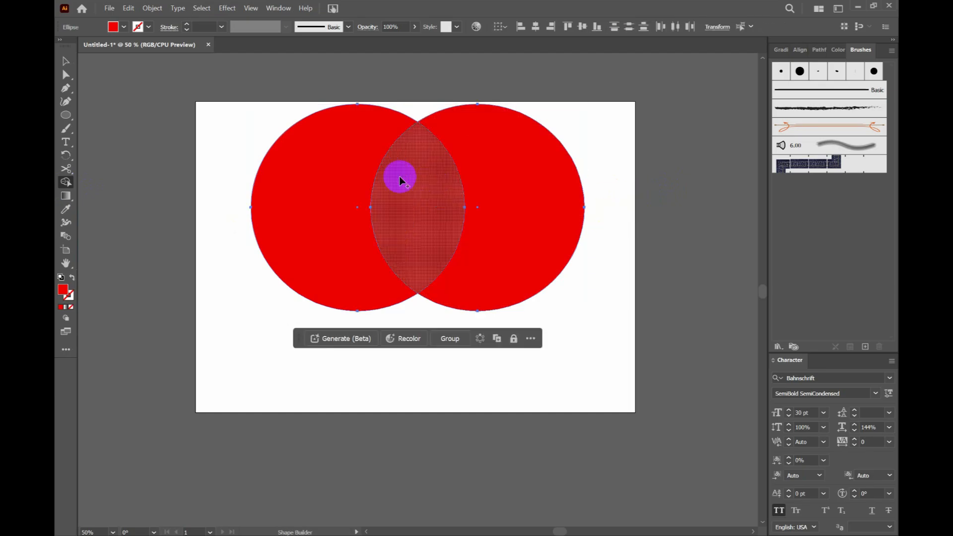
Step: Cut away both outer crescents with the Shape Builder tool so only the central petal remains, and select the petal
{"action": "left_click", "coordinate": [67, 61]}
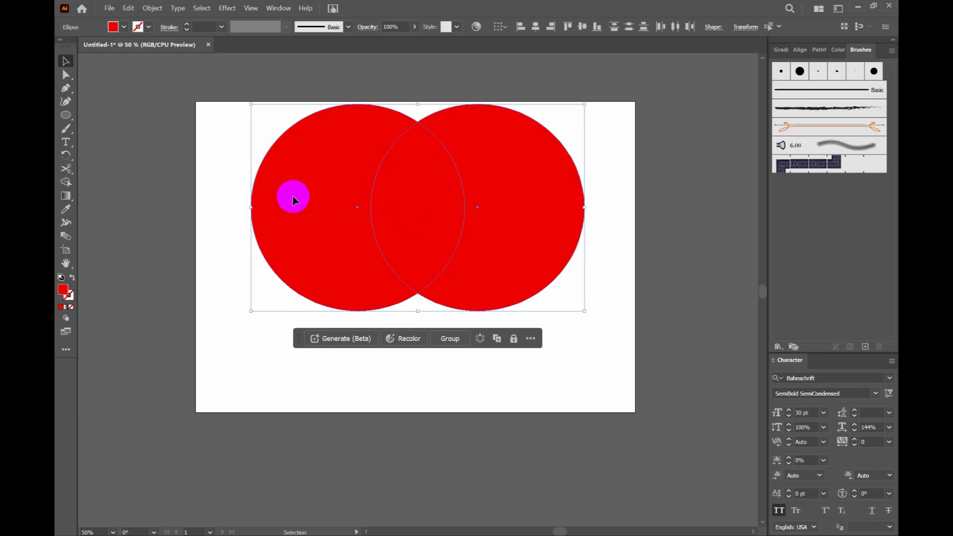
{"action": "left_click", "coordinate": [63, 234]}
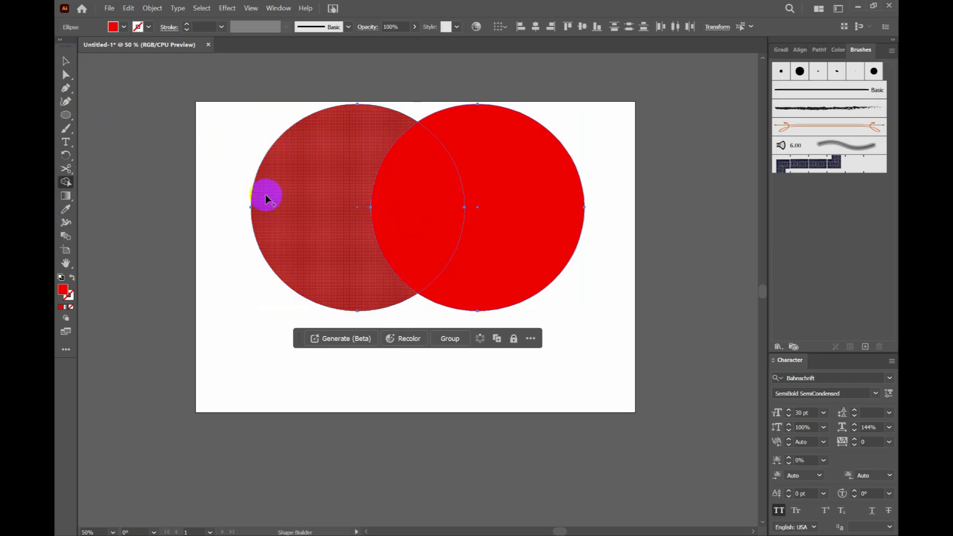
{"action": "left_click", "coordinate": [327, 210], "text": "alt"}
{"action": "left_click", "coordinate": [556, 211], "text": "alt"}
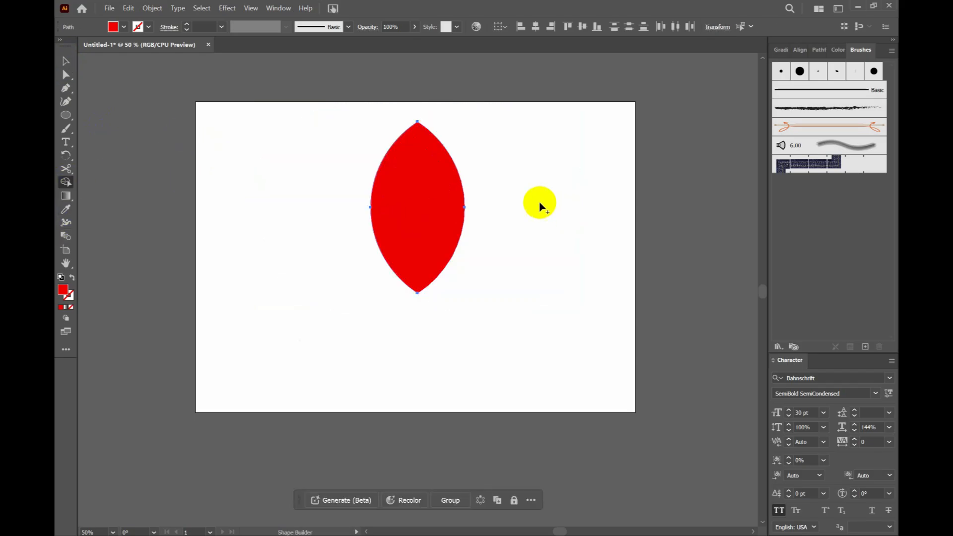
{"action": "left_click", "coordinate": [67, 102]}
{"action": "left_click", "coordinate": [65, 63]}
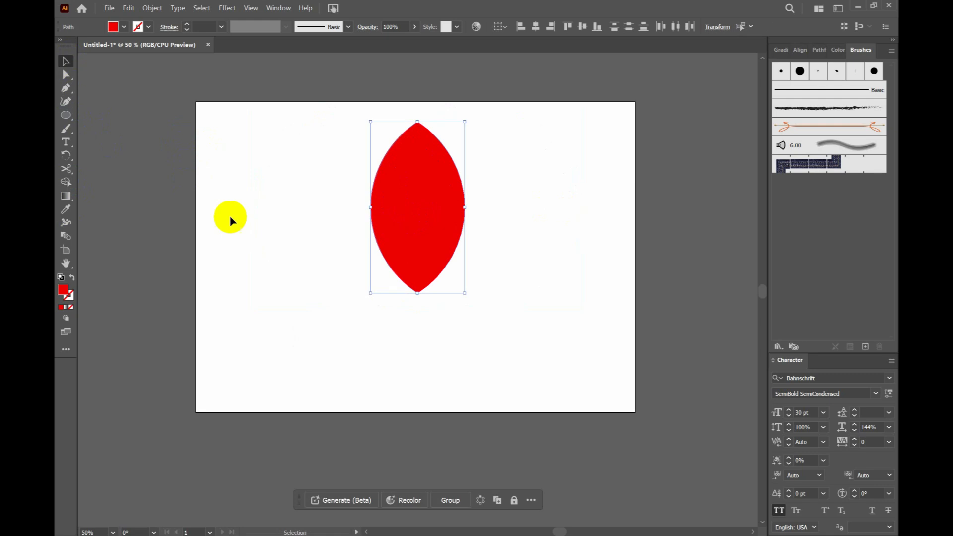
{"action": "left_click", "coordinate": [437, 248]}
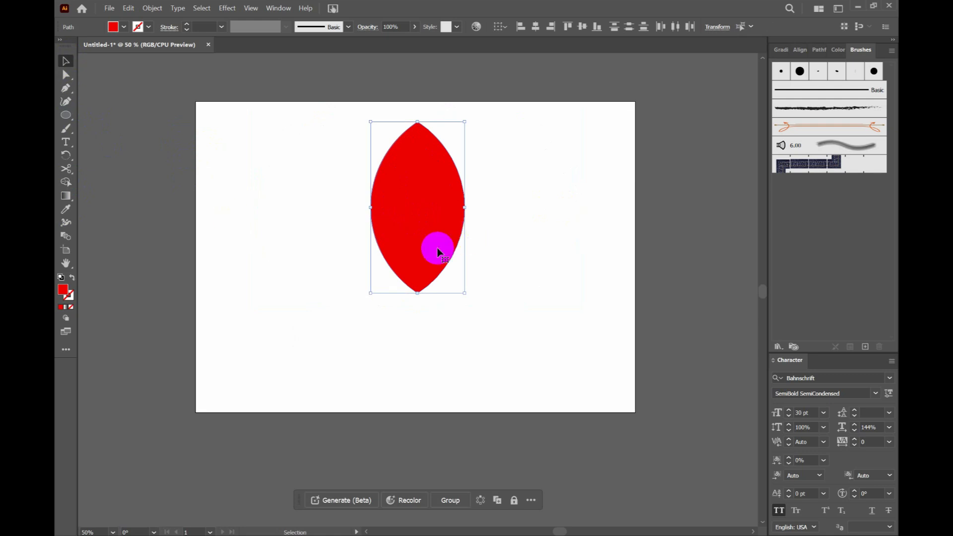
Step: Make a copy of the petal rotated counterclockwise around the petal's lower tip with the Rotate tool
{"action": "left_click", "coordinate": [66, 155]}
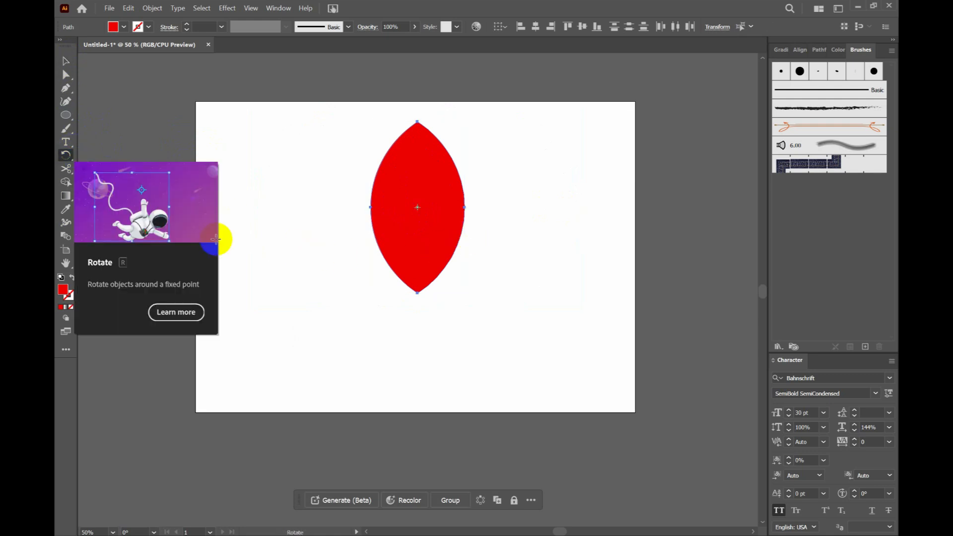
{"action": "left_click", "coordinate": [417, 294]}
{"action": "left_click_drag", "start_coordinate": [413, 231], "coordinate": [350, 237]}
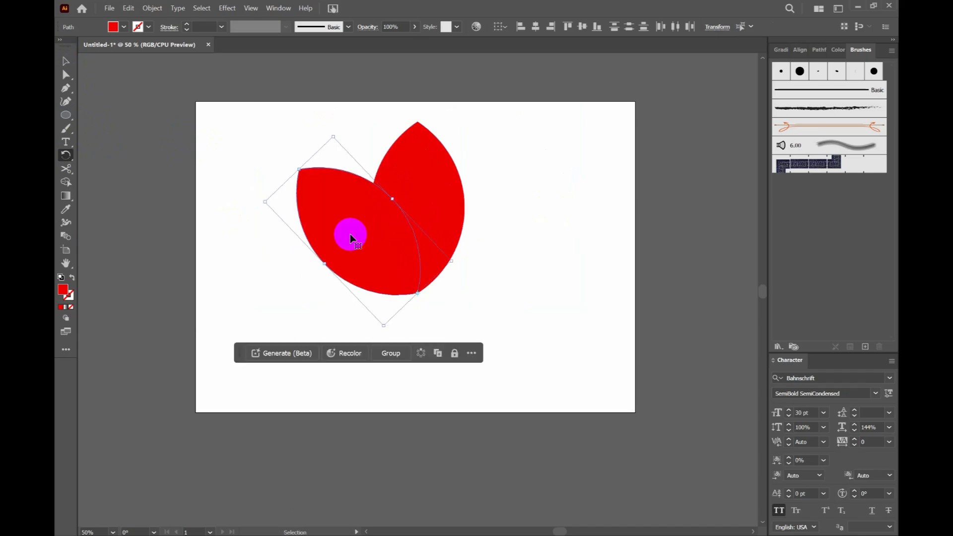
Step: Repeat the rotated copy around the same point to form an eight-petal flower, undoing the surplus ninth petal
{"action": "key", "text": "ctrl+d"}
{"action": "key", "text": "ctrl+d"}
{"action": "key", "text": "ctrl+d"}
{"action": "key", "text": "ctrl+d"}
{"action": "key", "text": "ctrl+d"}
{"action": "key", "text": "ctrl+d"}
{"action": "key", "text": "ctrl+d"}
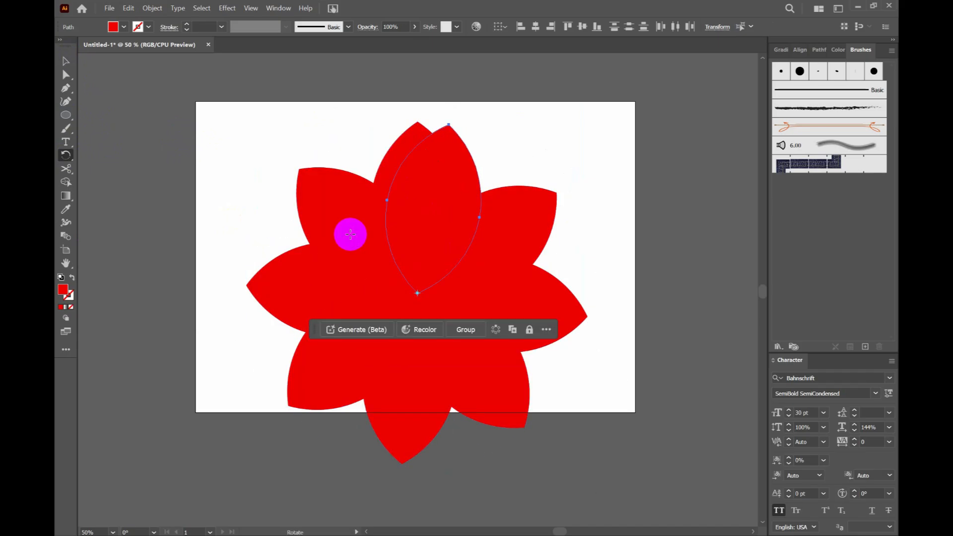
{"action": "key", "text": "ctrl+z"}
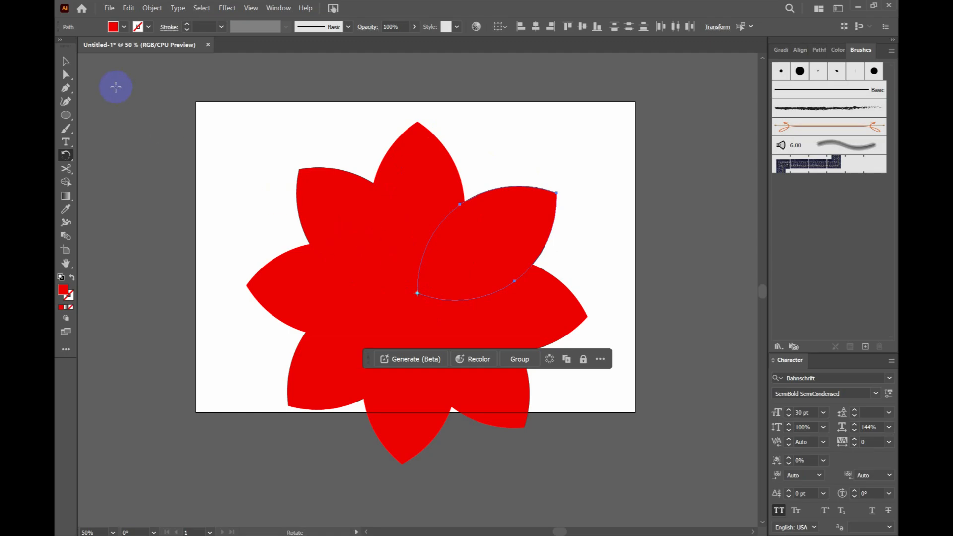
Step: Select all the petals, fill them with dark brown, hex 2B1212, and deselect the flower
{"action": "left_click", "coordinate": [66, 62]}
{"action": "left_click_drag", "start_coordinate": [158, 134], "coordinate": [615, 443]}
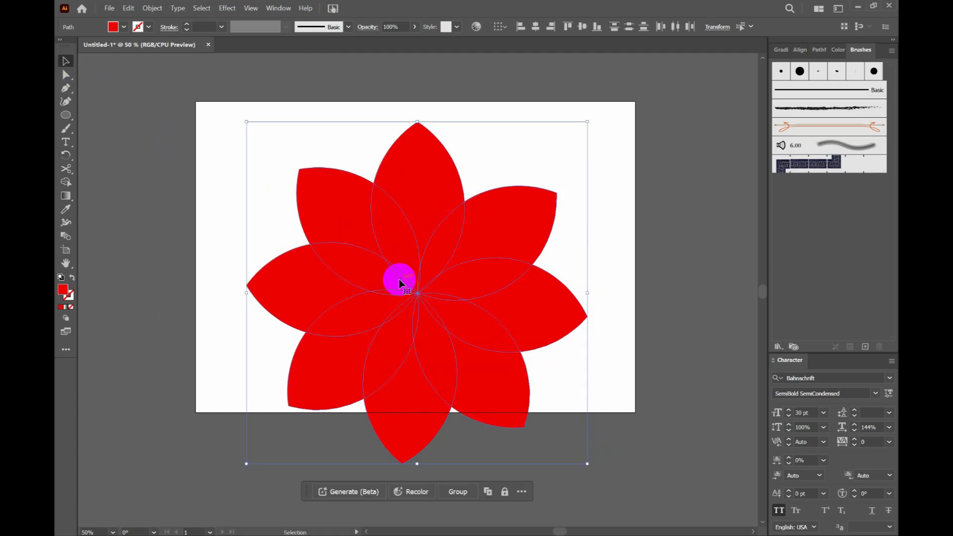
{"action": "double_click", "coordinate": [66, 293]}
{"action": "left_click_drag", "start_coordinate": [566, 230], "coordinate": [585, 272]}
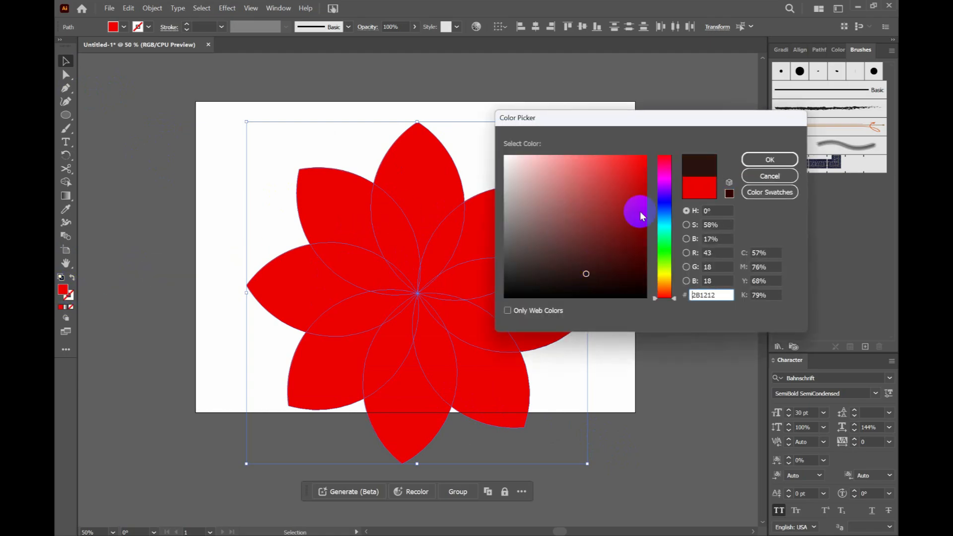
{"action": "left_click", "coordinate": [770, 160]}
{"action": "left_click", "coordinate": [373, 207]}
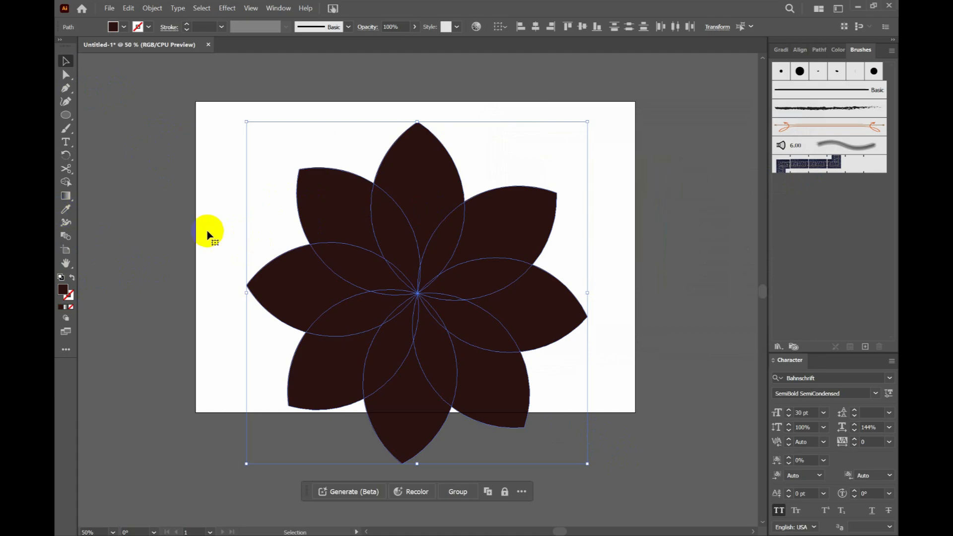
{"action": "left_click", "coordinate": [441, 186]}
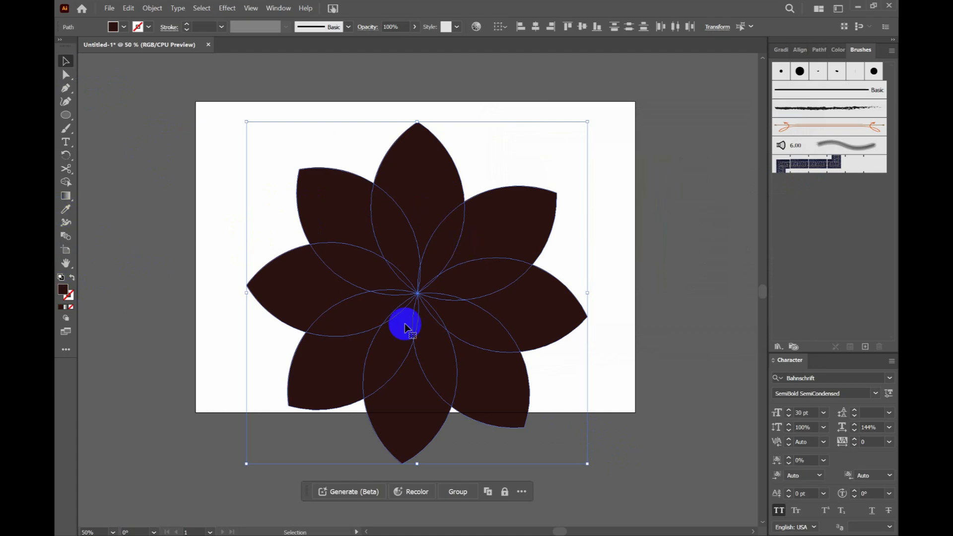
{"action": "left_click", "coordinate": [590, 312]}
{"action": "left_click", "coordinate": [631, 308]}
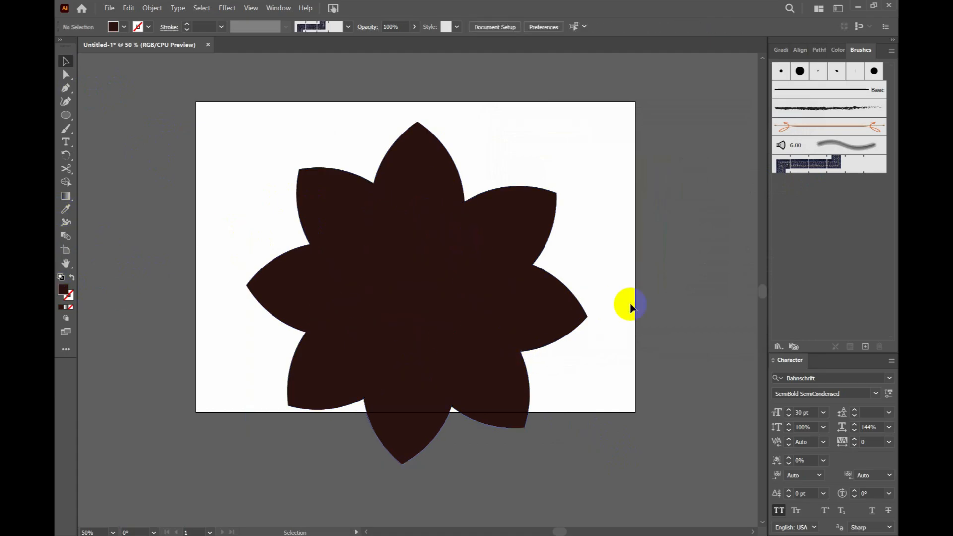
Step: Set the fill colour to pure red, hex FF0000, with nothing selected
{"action": "double_click", "coordinate": [62, 293]}
{"action": "left_click_drag", "start_coordinate": [596, 213], "coordinate": [651, 135]}
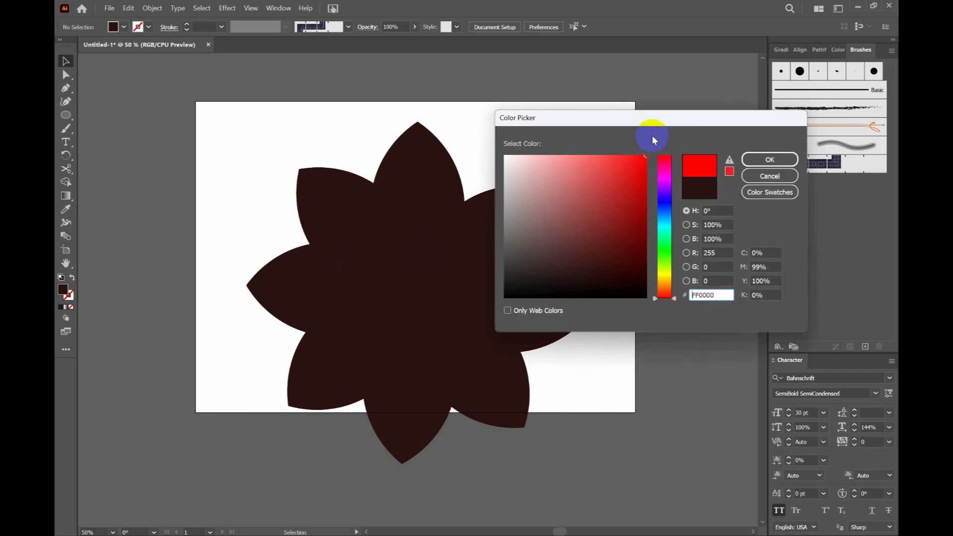
{"action": "left_click", "coordinate": [751, 160]}
Step: Select all eight petals of the flower and activate the Shape Builder tool
{"action": "left_click", "coordinate": [467, 218]}
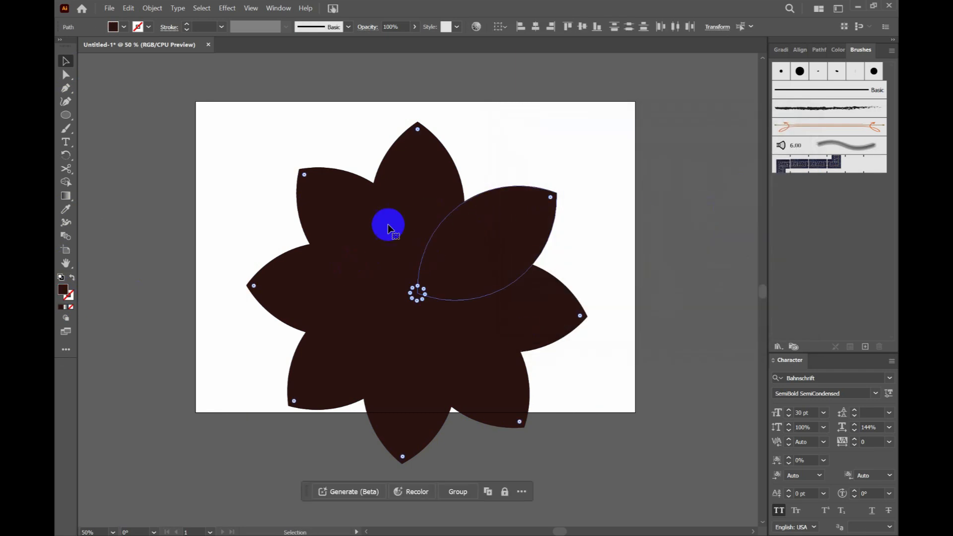
{"action": "left_click", "coordinate": [388, 229]}
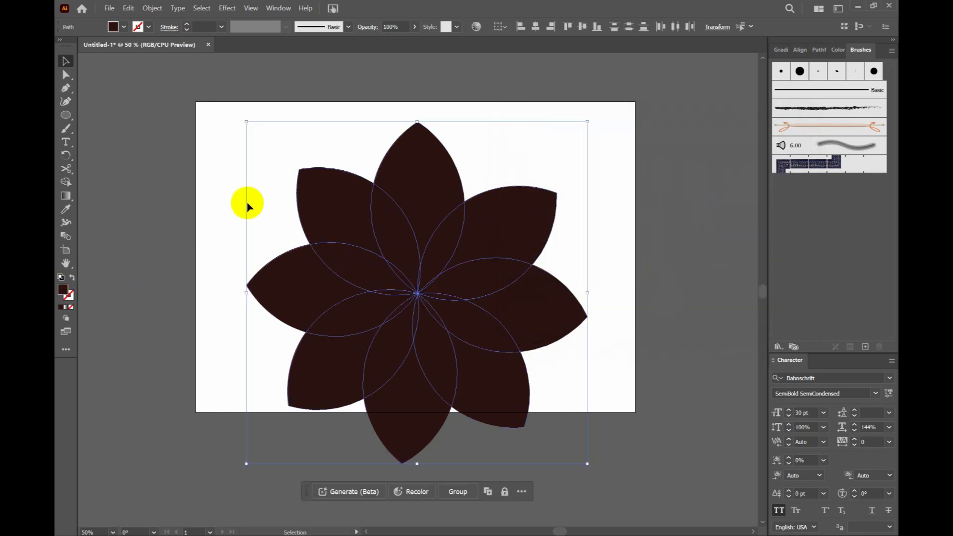
{"action": "left_click", "coordinate": [66, 182]}
{"action": "left_click", "coordinate": [387, 237]}
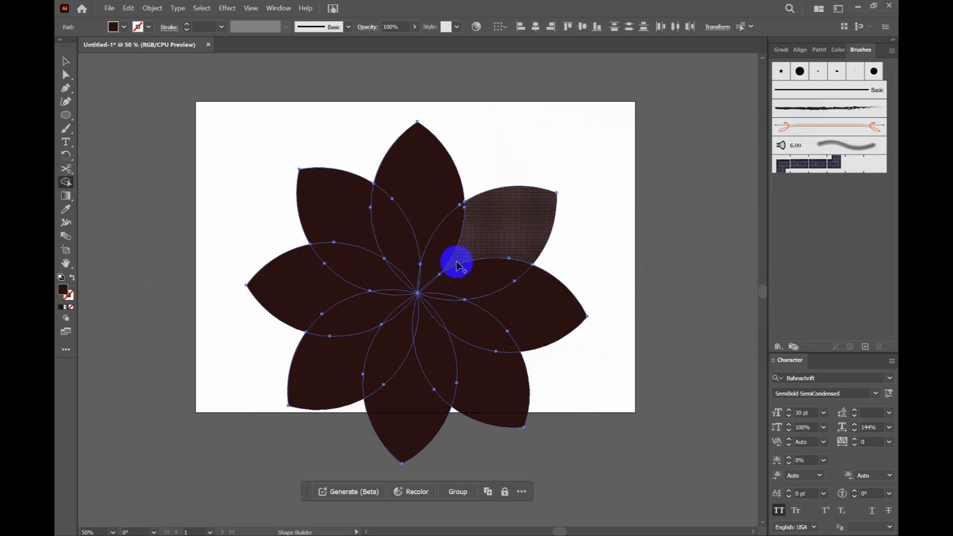
{"action": "left_click", "coordinate": [457, 327]}
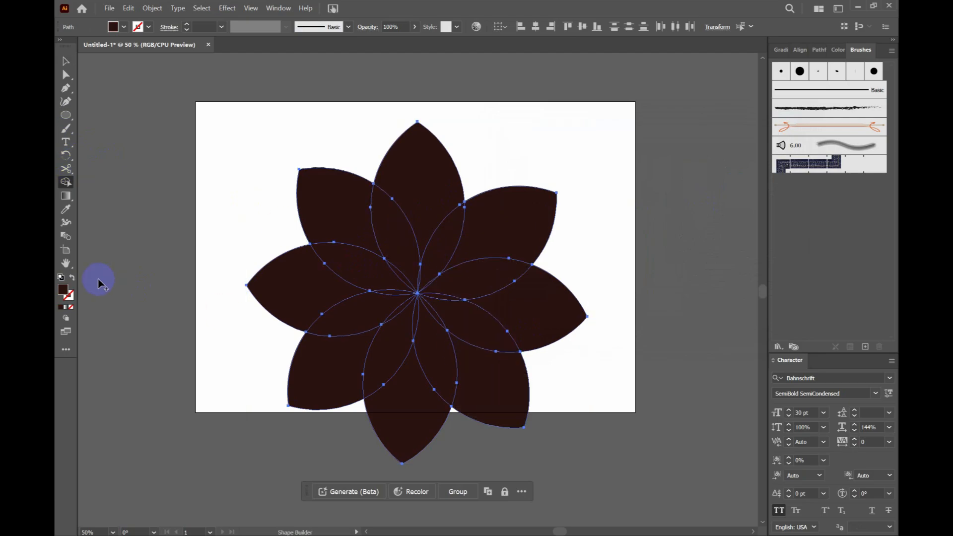
{"action": "left_click", "coordinate": [66, 61]}
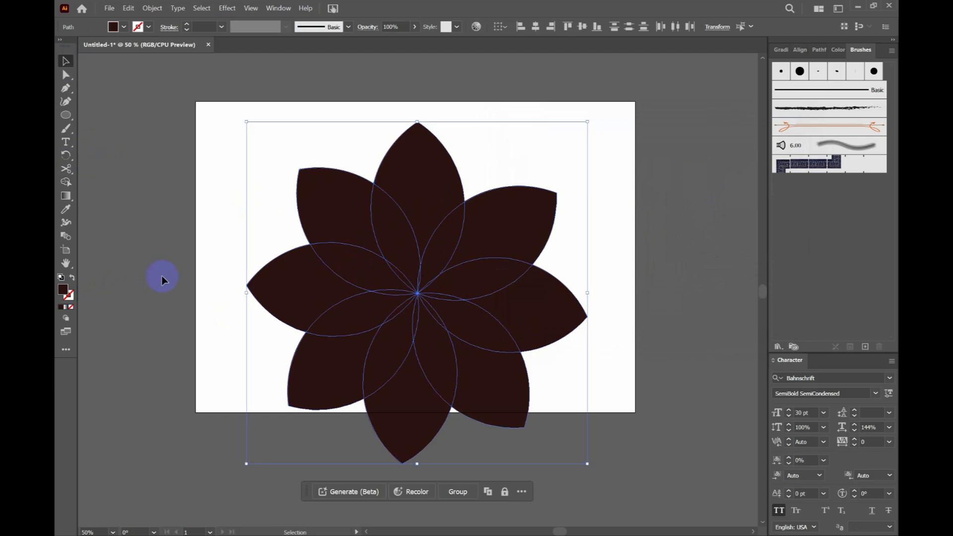
{"action": "left_click", "coordinate": [258, 276]}
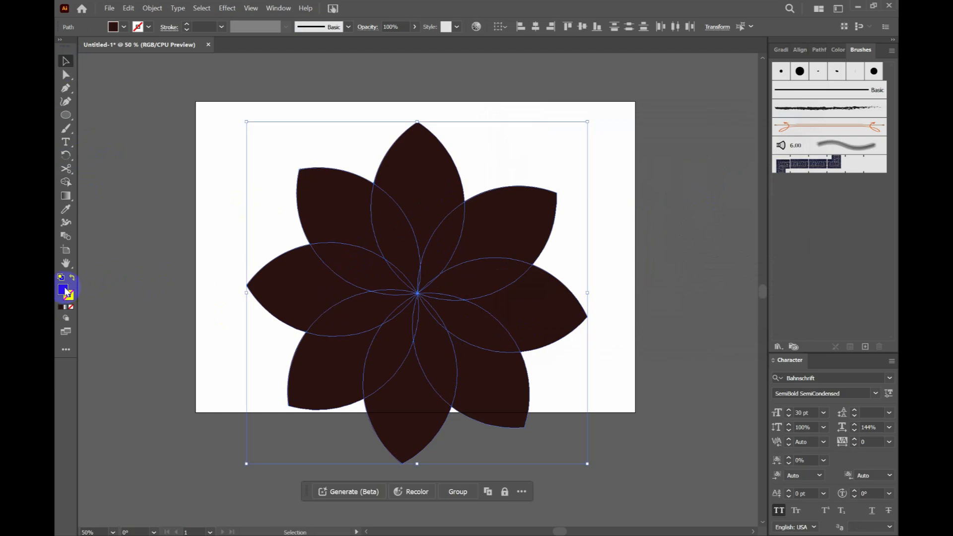
{"action": "left_click", "coordinate": [63, 184]}
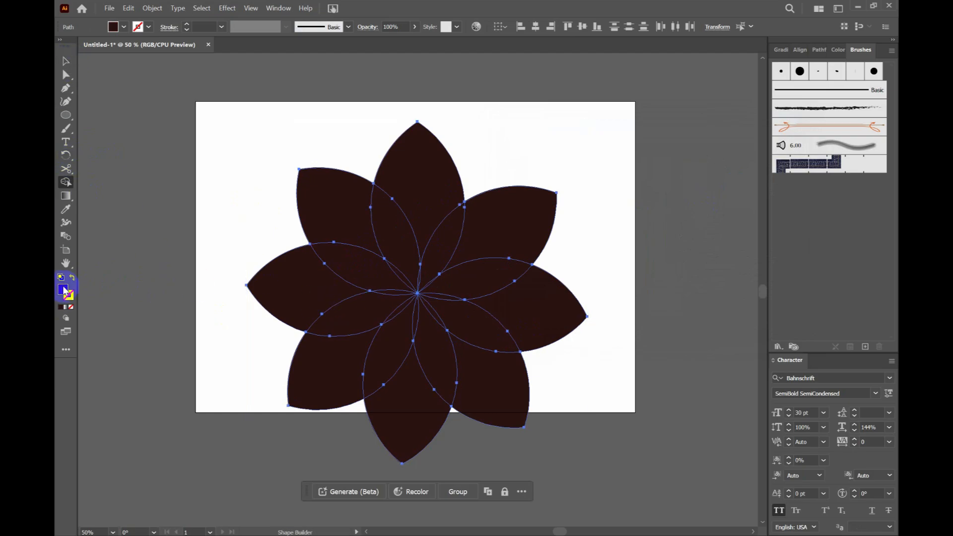
Step: Set the fill colour to pure red and fill four alternating petal overlaps around the flower's centre with Shape Builder
{"action": "double_click", "coordinate": [65, 292]}
{"action": "left_click_drag", "start_coordinate": [592, 250], "coordinate": [634, 149]}
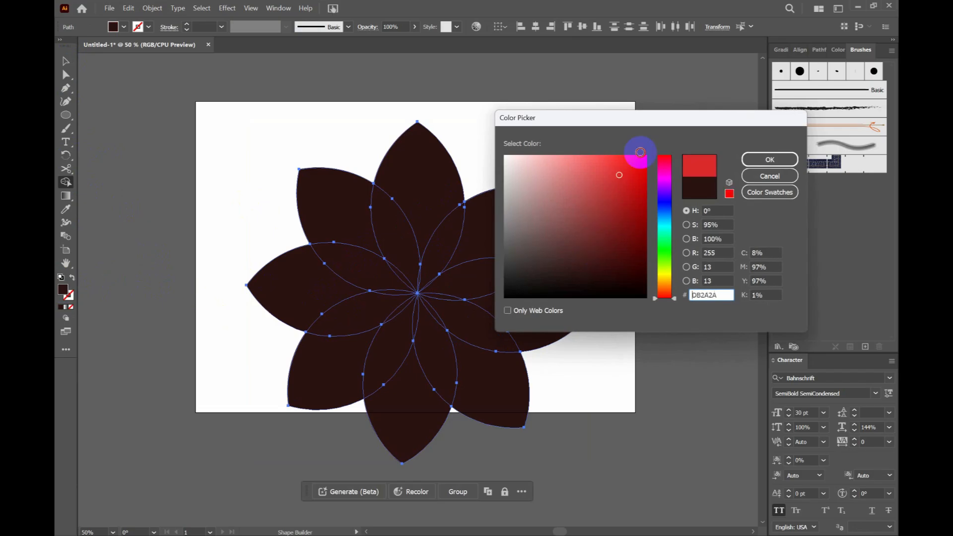
{"action": "left_click", "coordinate": [756, 158]}
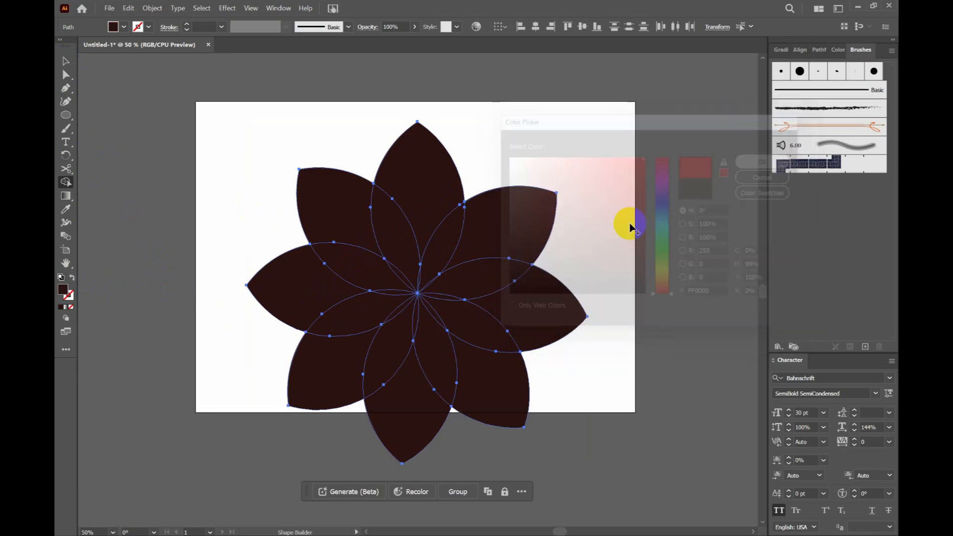
{"action": "left_click", "coordinate": [401, 255]}
{"action": "left_click", "coordinate": [462, 282]}
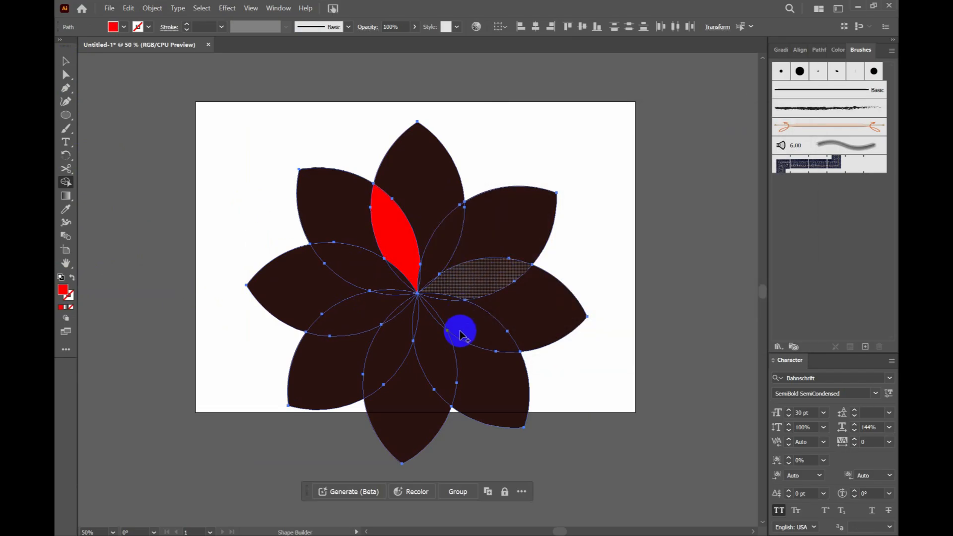
{"action": "left_click", "coordinate": [431, 335]}
{"action": "left_click", "coordinate": [382, 314]}
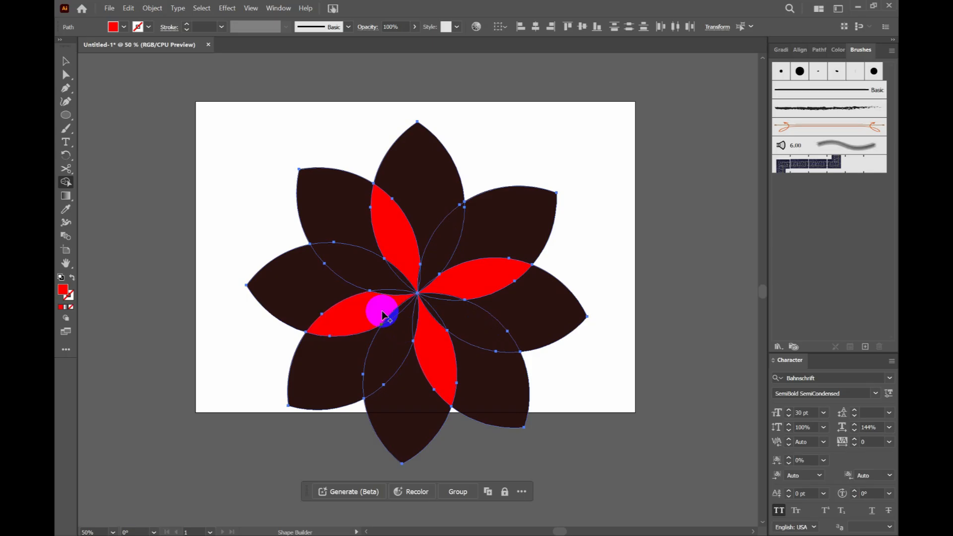
{"action": "left_click", "coordinate": [402, 311]}
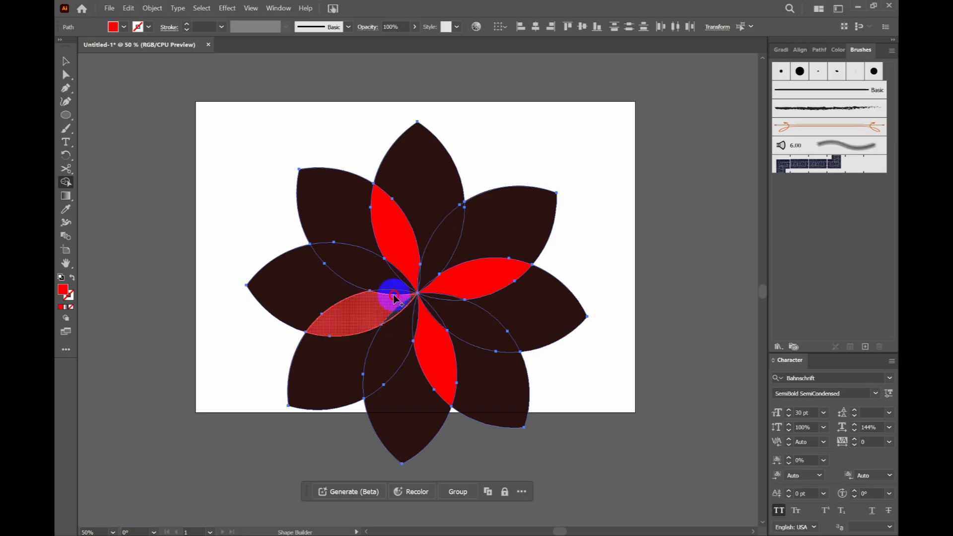
{"action": "left_click", "coordinate": [390, 298]}
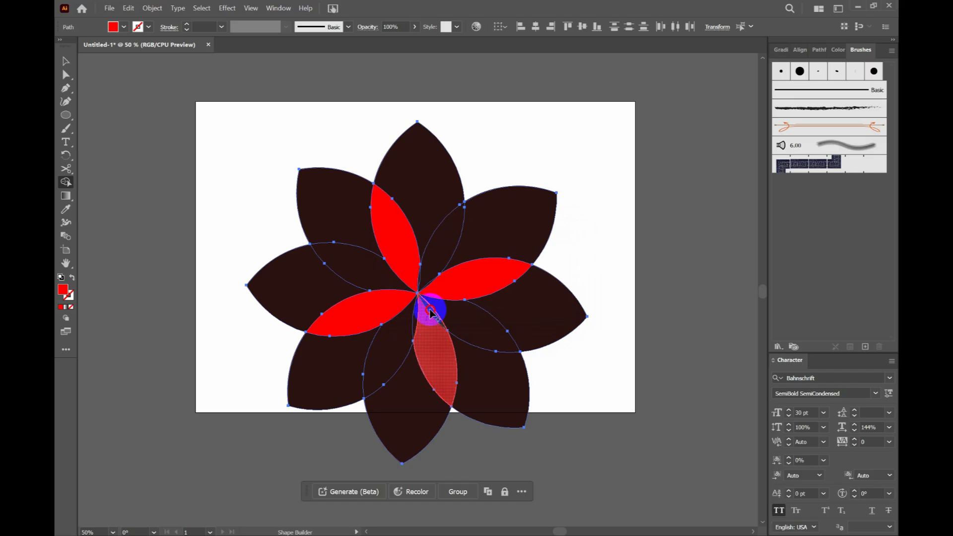
{"action": "left_click_drag", "start_coordinate": [425, 317], "coordinate": [417, 316]}
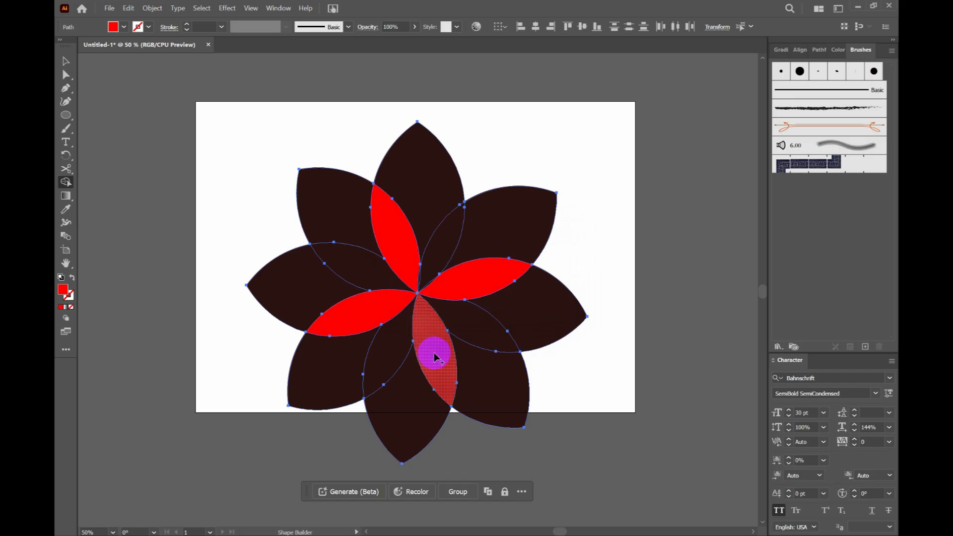
{"action": "left_click_drag", "start_coordinate": [434, 353], "coordinate": [433, 351]}
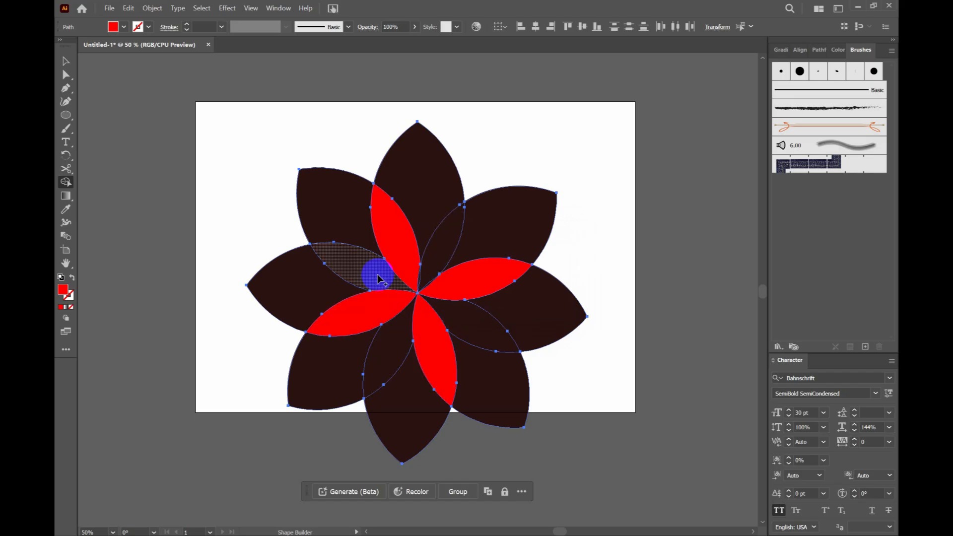
Step: Set the fill colour to bright green, hex 13FF00, and fill the remaining four petal overlaps with Shape Builder
{"action": "double_click", "coordinate": [68, 289]}
{"action": "left_click", "coordinate": [662, 254]}
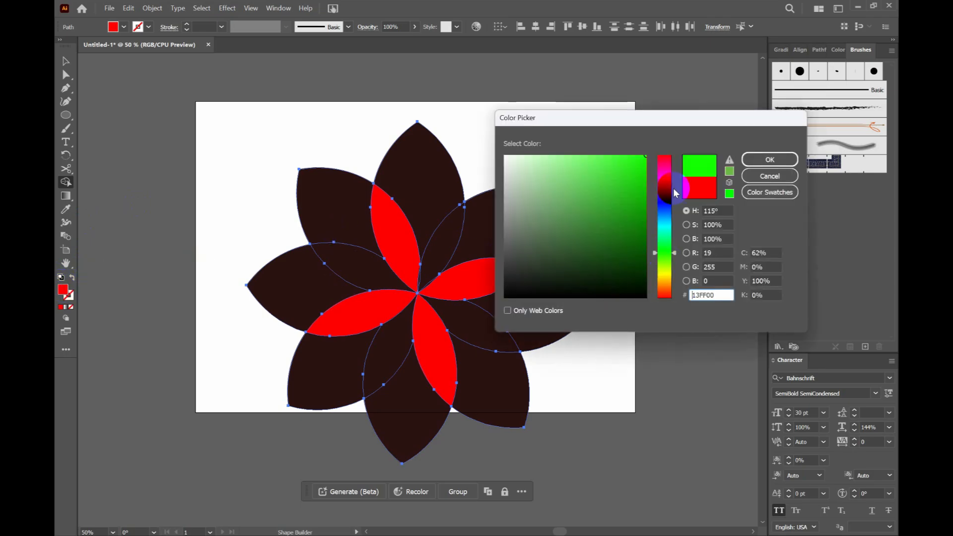
{"action": "left_click", "coordinate": [755, 159]}
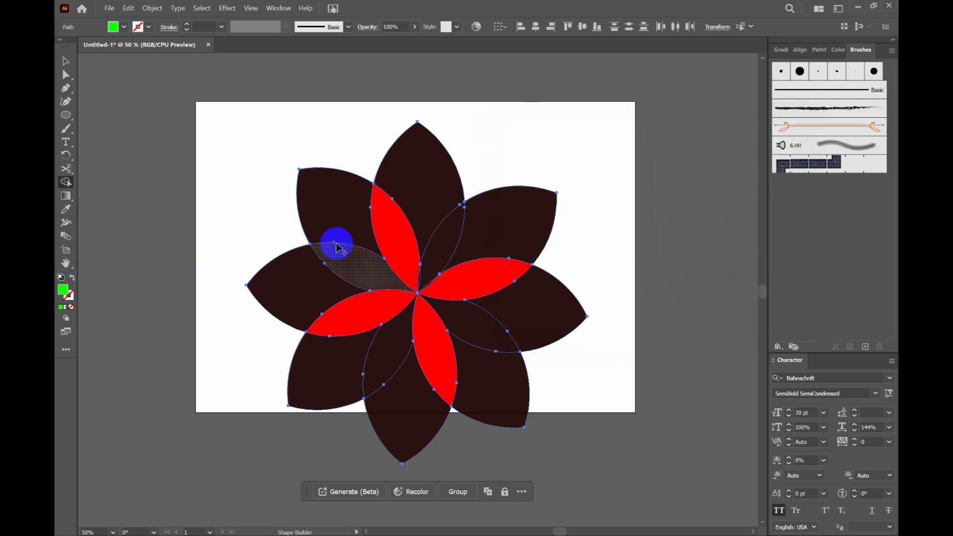
{"action": "left_click", "coordinate": [444, 239]}
{"action": "left_click", "coordinate": [364, 273]}
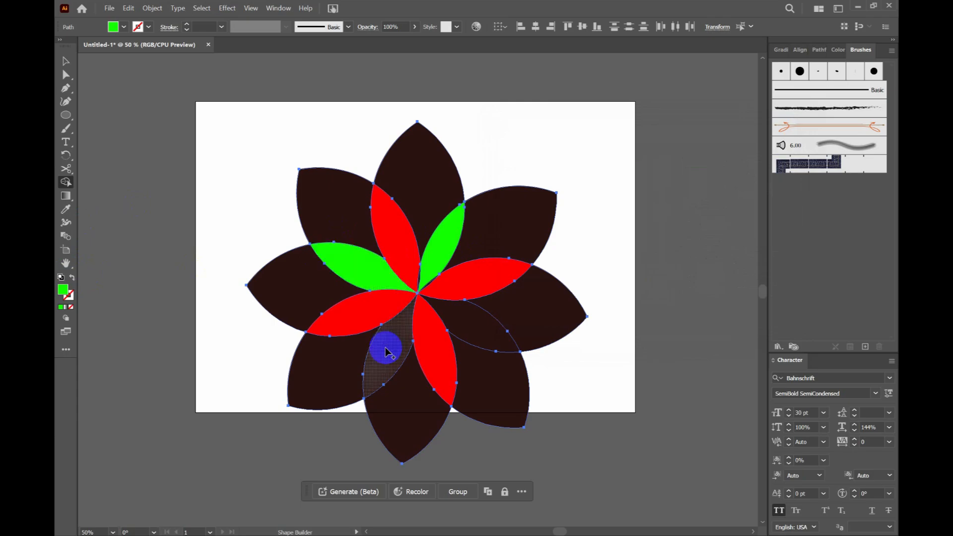
{"action": "left_click", "coordinate": [387, 346]}
{"action": "left_click", "coordinate": [440, 315]}
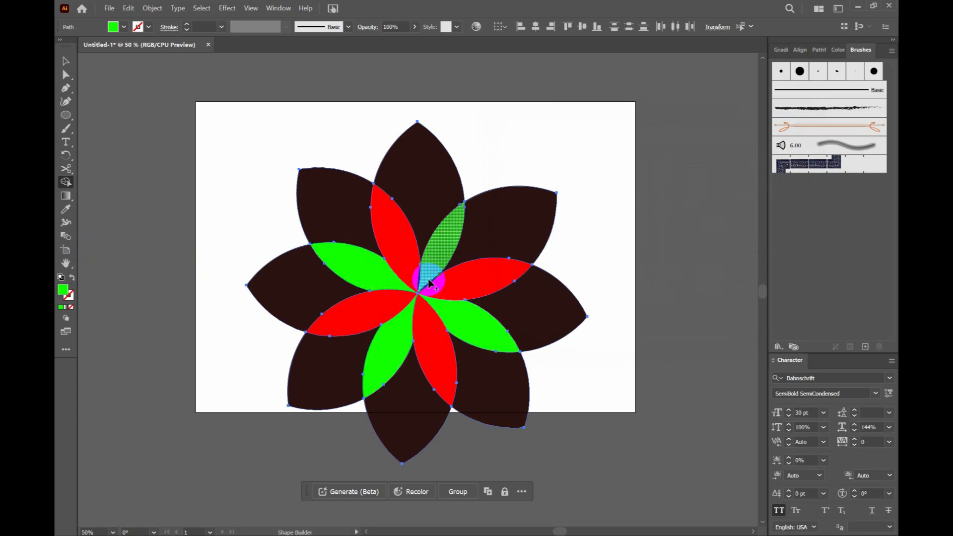
Step: Examine up close how the red and green overlaps meet at the flower's centre, and return to the whole flower
{"action": "key", "text": "ctrl+space"}
{"action": "left_click_drag", "start_coordinate": [414, 269], "coordinate": [442, 306]}
{"action": "left_click_drag", "start_coordinate": [357, 230], "coordinate": [365, 243]}
{"action": "mouse_move", "coordinate": [332, 218]}
{"action": "left_mouse_down"}
{"action": "mouse_move", "coordinate": [288, 204]}
{"action": "mouse_move", "coordinate": [274, 262]}
{"action": "left_mouse_up"}
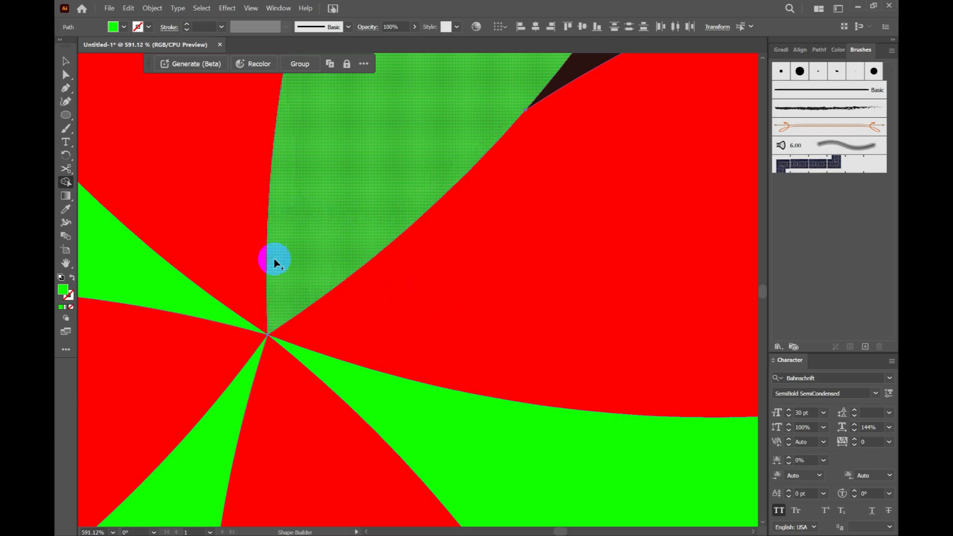
{"action": "key", "text": "ctrl+1"}
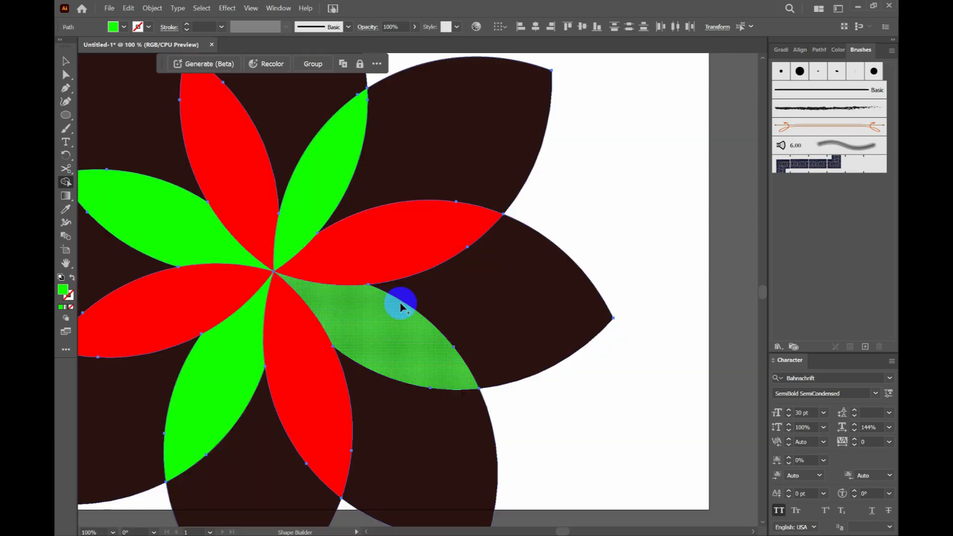
{"action": "scroll", "coordinate": [255, 240], "scroll_direction": "down", "scroll_amount": 4}
{"action": "left_click", "coordinate": [256, 239]}
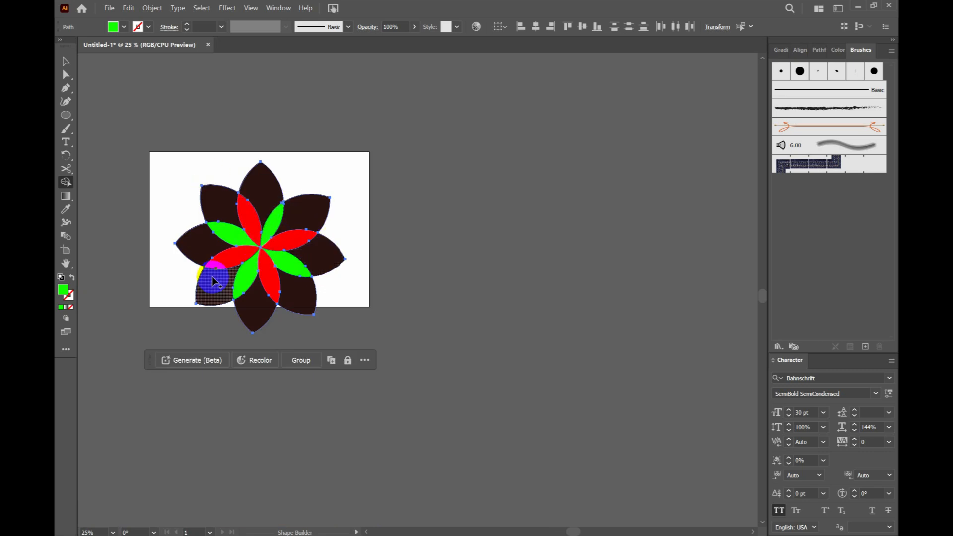
{"action": "left_click", "coordinate": [304, 280]}
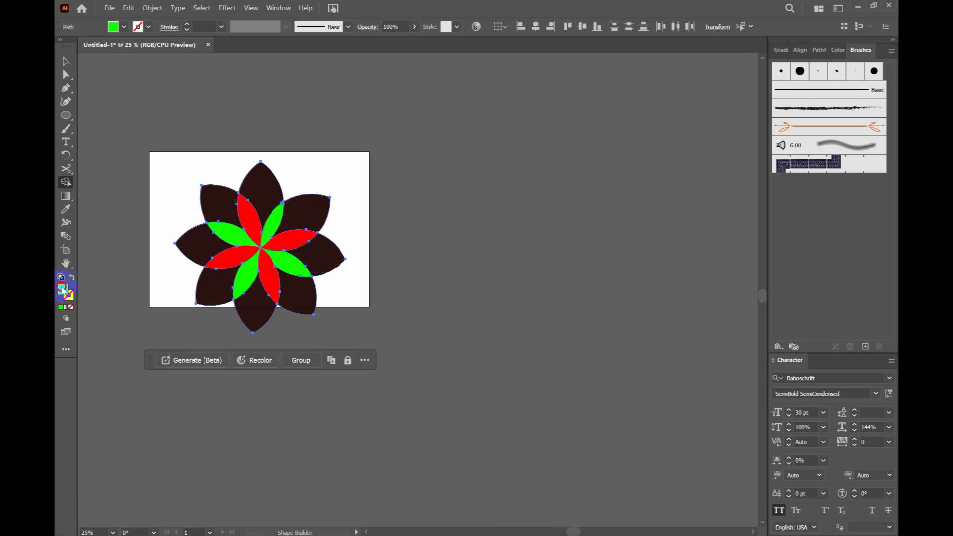
Step: Set the fill colour to blue, hex 0C00FF, and try it on the upper-right outer petal
{"action": "double_click", "coordinate": [63, 290]}
{"action": "left_click", "coordinate": [663, 204]}
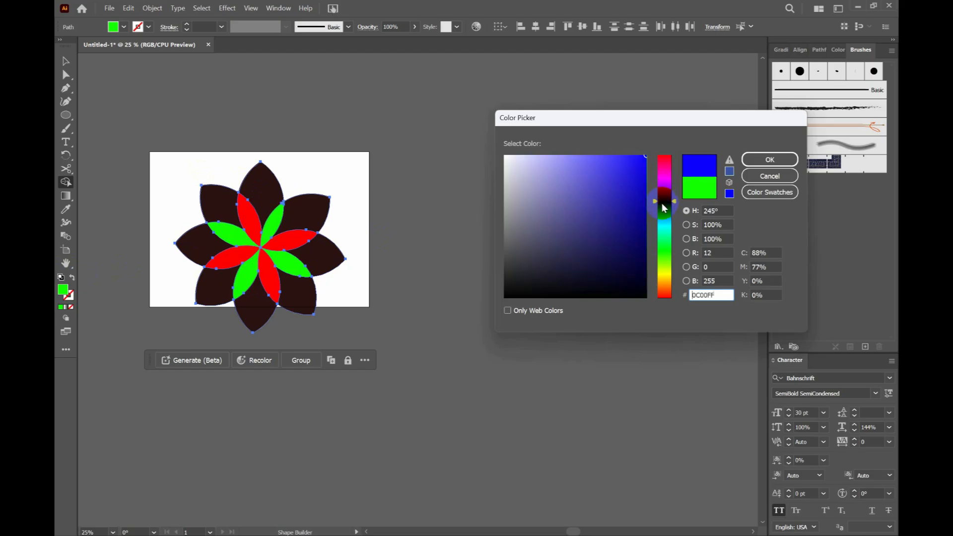
{"action": "left_click", "coordinate": [770, 160]}
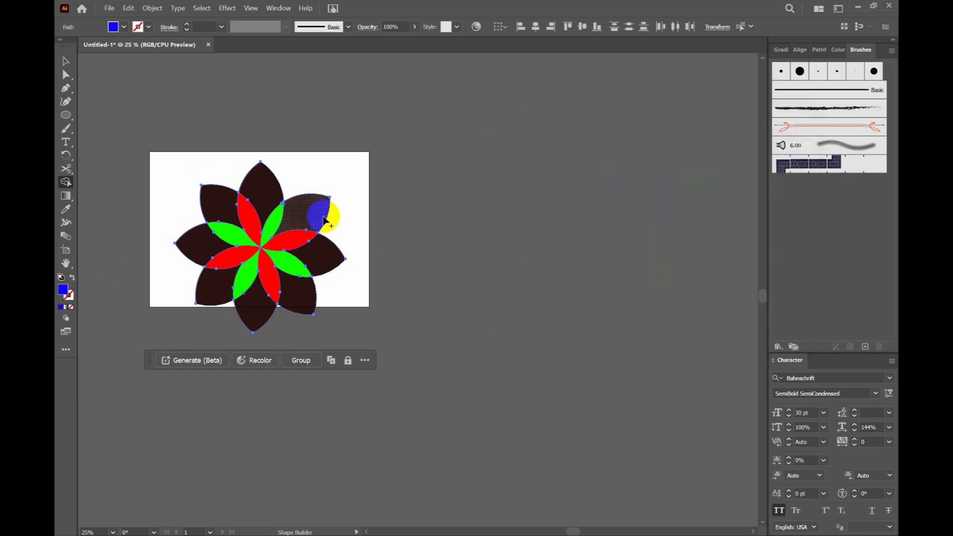
{"action": "left_click", "coordinate": [324, 220]}
Step: Set the fill colour to light cyan, hex 71F5FF, and fill the four diagonal outer petal areas with Shape Builder
{"action": "double_click", "coordinate": [63, 292]}
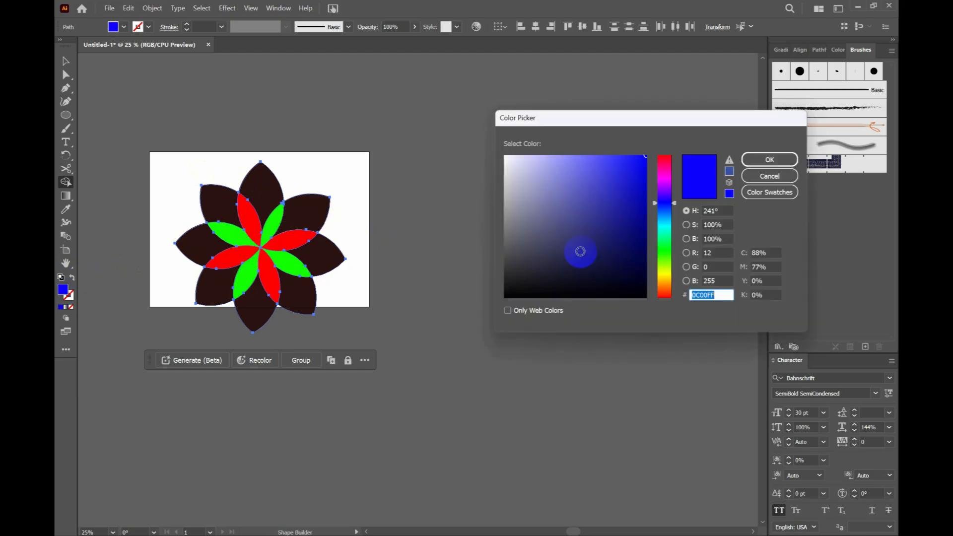
{"action": "left_click", "coordinate": [665, 225]}
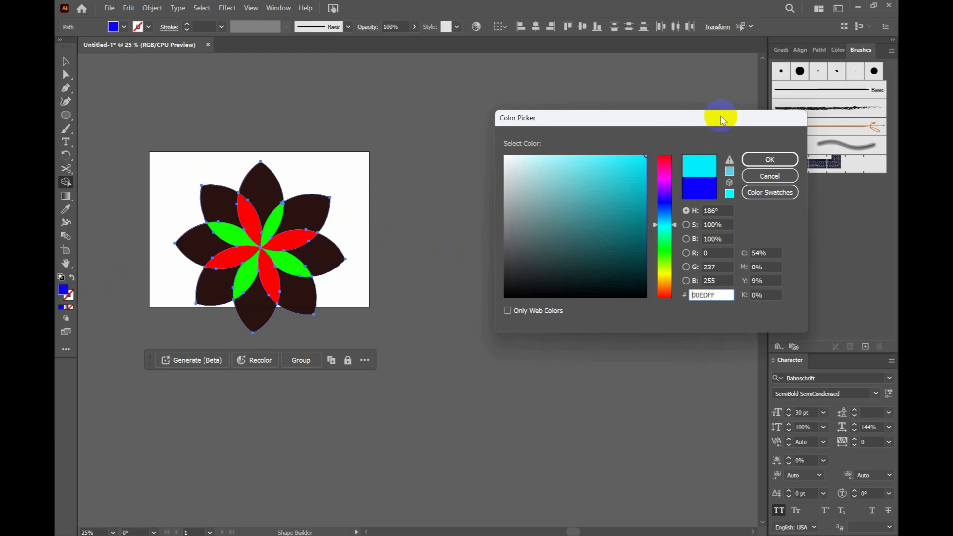
{"action": "left_click_drag", "start_coordinate": [530, 166], "coordinate": [584, 154]}
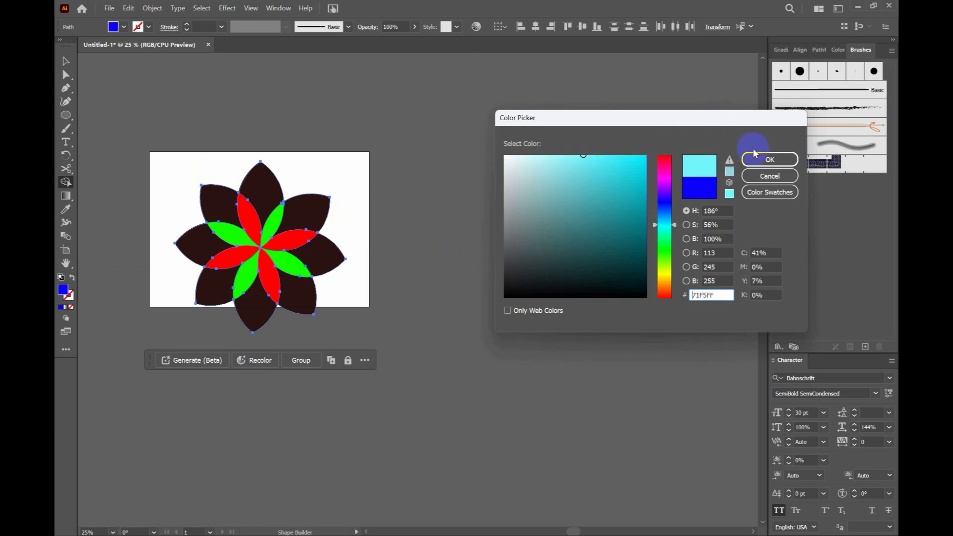
{"action": "left_click", "coordinate": [767, 158]}
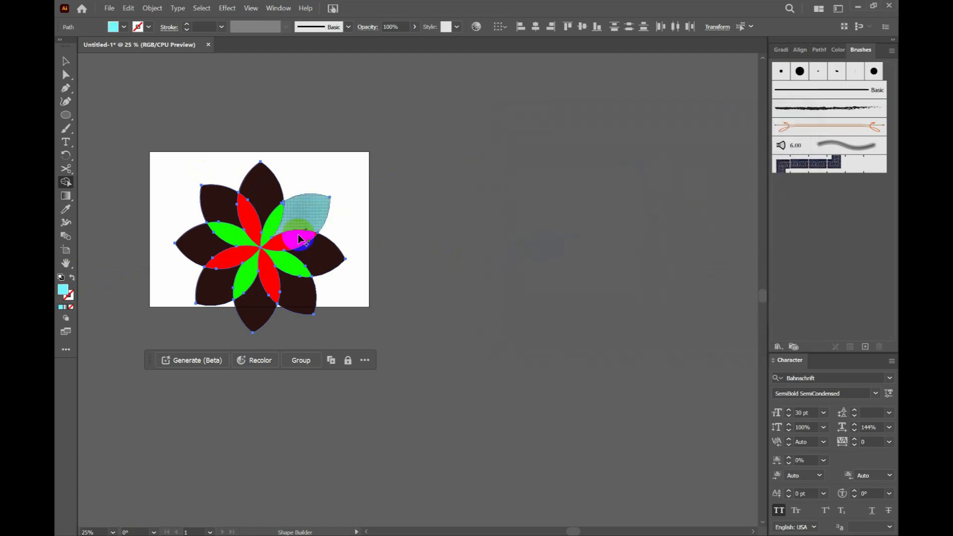
{"action": "left_click", "coordinate": [298, 234]}
{"action": "left_click", "coordinate": [298, 287]}
{"action": "left_click", "coordinate": [219, 285]}
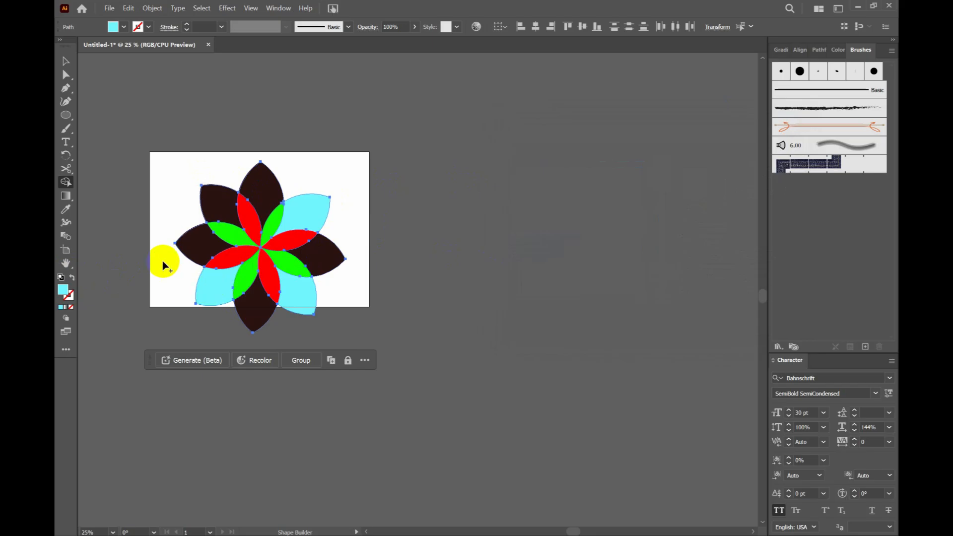
{"action": "left_click", "coordinate": [213, 206]}
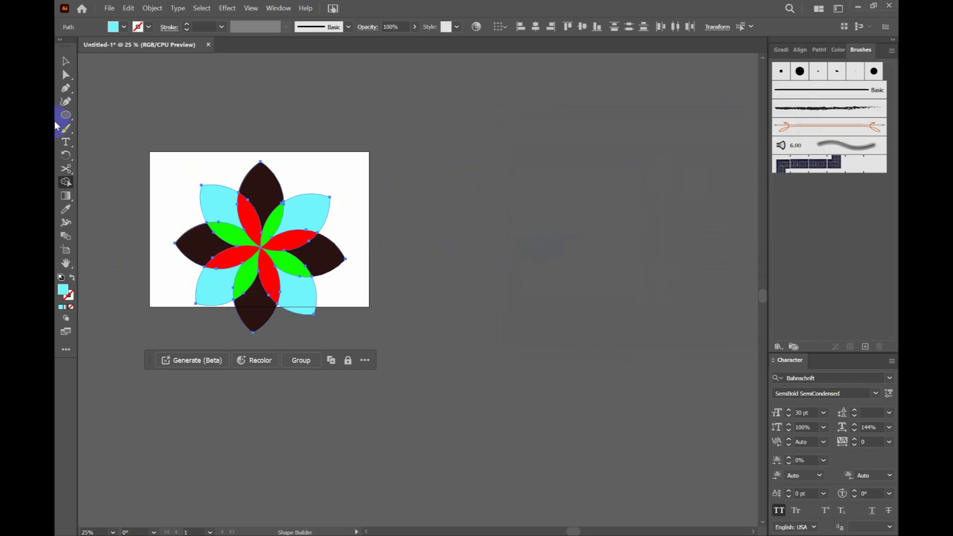
Step: Set the fill colour to light orange, hex FFB471, and fill the four remaining dark outer petal areas with Shape Builder
{"action": "double_click", "coordinate": [65, 292]}
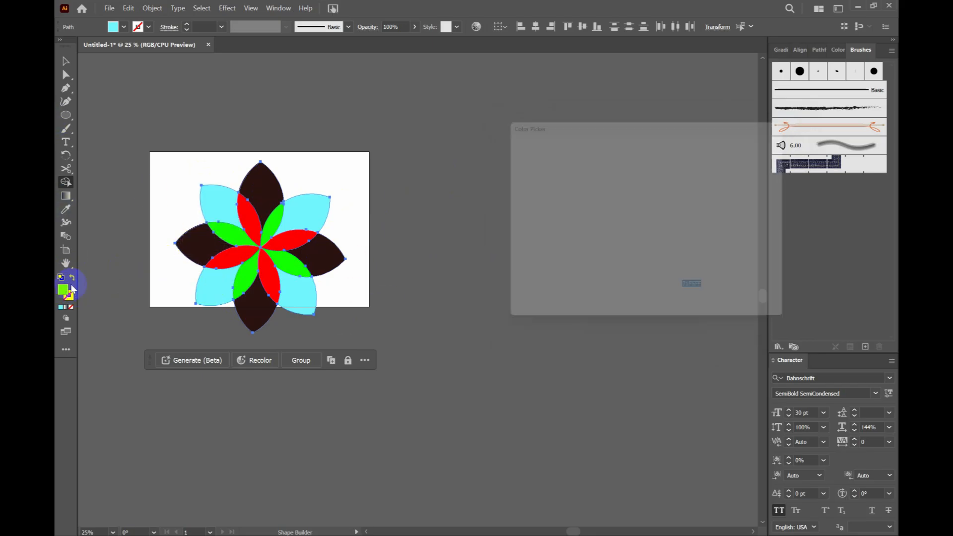
{"action": "left_click_drag", "start_coordinate": [666, 226], "coordinate": [664, 179]}
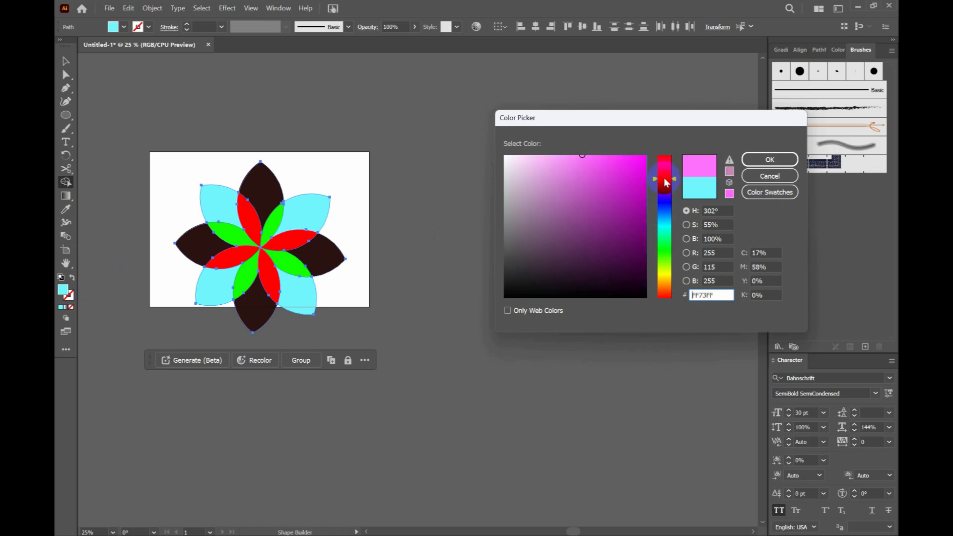
{"action": "left_click_drag", "start_coordinate": [568, 166], "coordinate": [591, 181]}
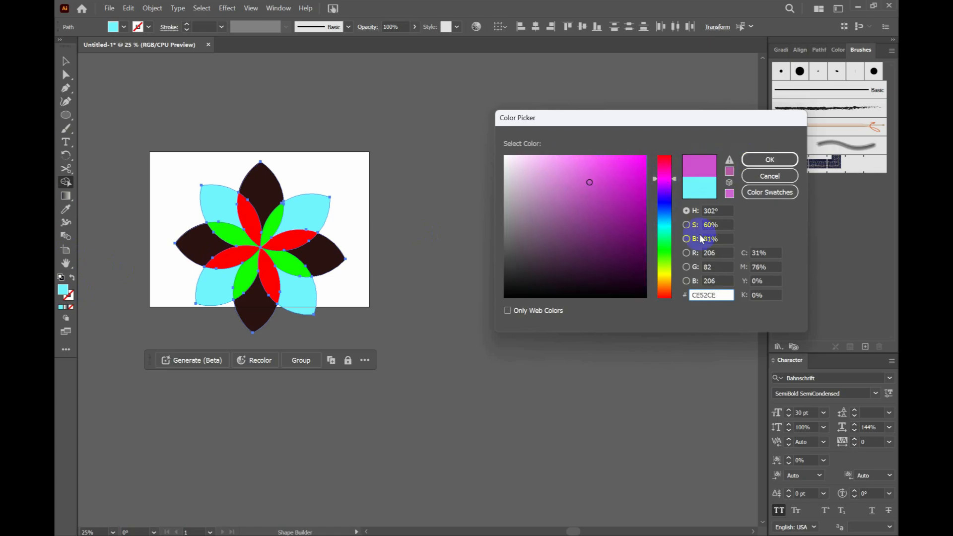
{"action": "left_click", "coordinate": [665, 275]}
{"action": "left_click_drag", "start_coordinate": [665, 285], "coordinate": [662, 287]}
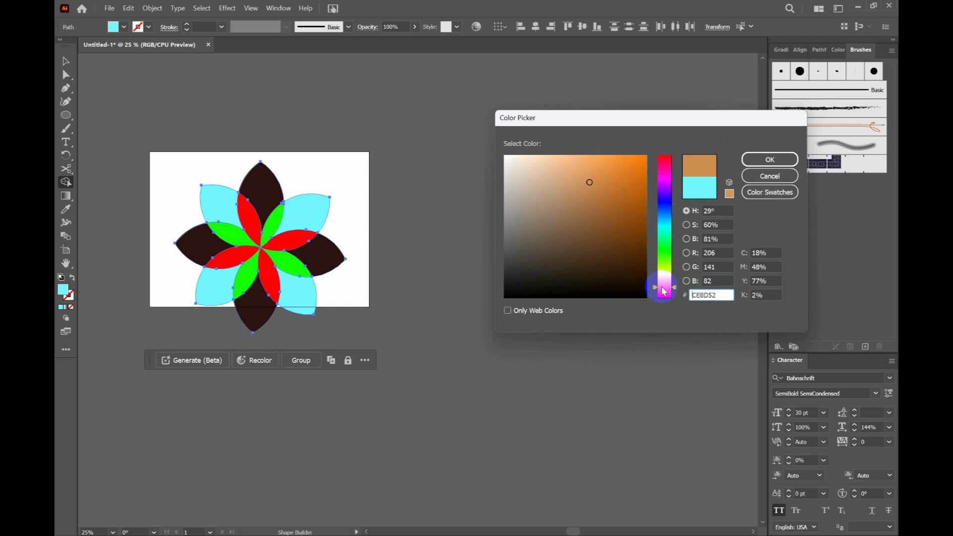
{"action": "left_click_drag", "start_coordinate": [624, 211], "coordinate": [585, 155]}
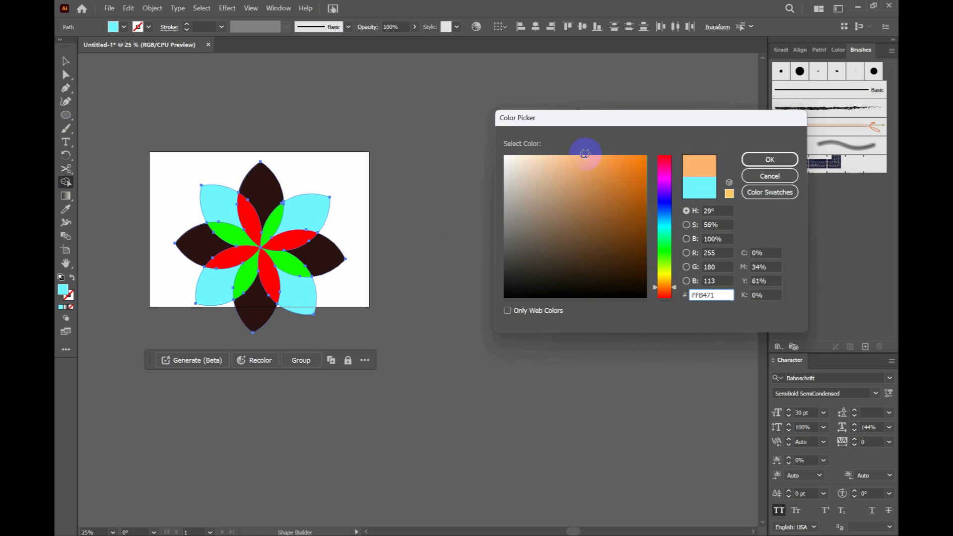
{"action": "left_click", "coordinate": [751, 160]}
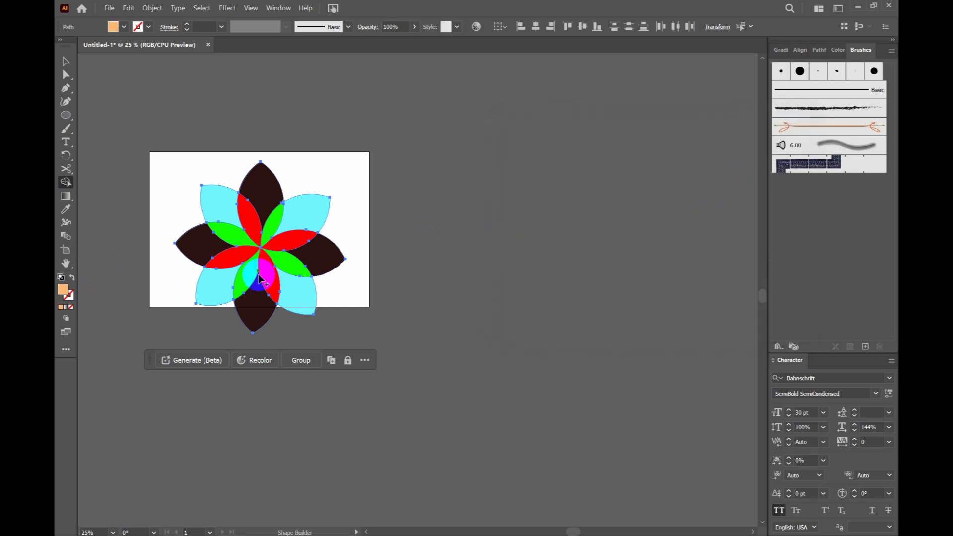
{"action": "left_click", "coordinate": [255, 310]}
{"action": "left_click", "coordinate": [326, 266]}
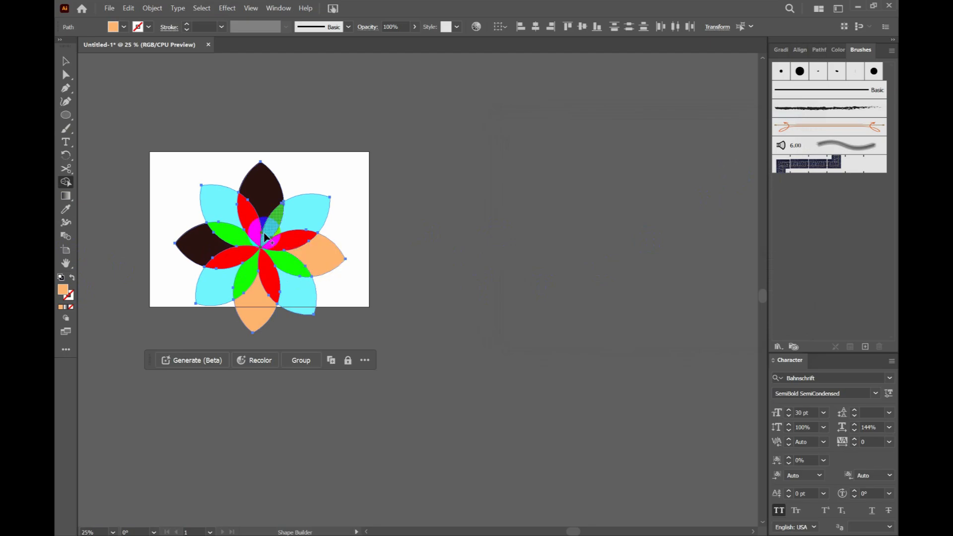
{"action": "left_click", "coordinate": [256, 183]}
{"action": "left_click", "coordinate": [197, 250]}
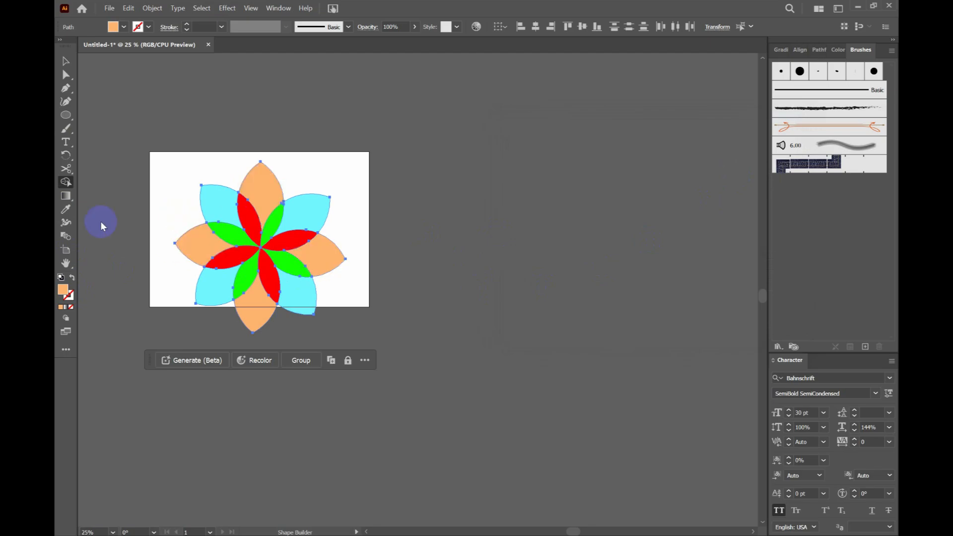
Step: Select the whole coloured flower and move it off the artboard onto the empty canvas beside it
{"action": "left_click", "coordinate": [64, 67]}
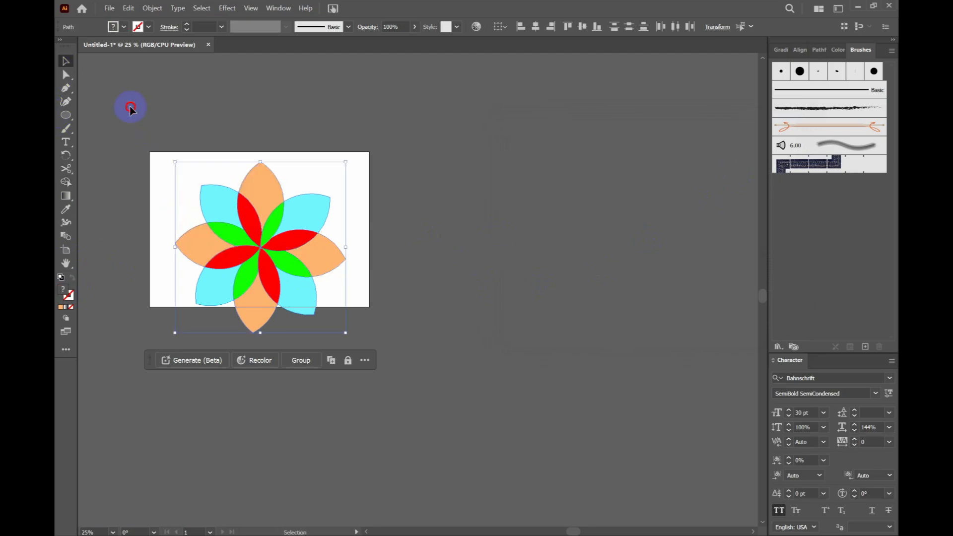
{"action": "left_click_drag", "start_coordinate": [130, 108], "coordinate": [375, 349]}
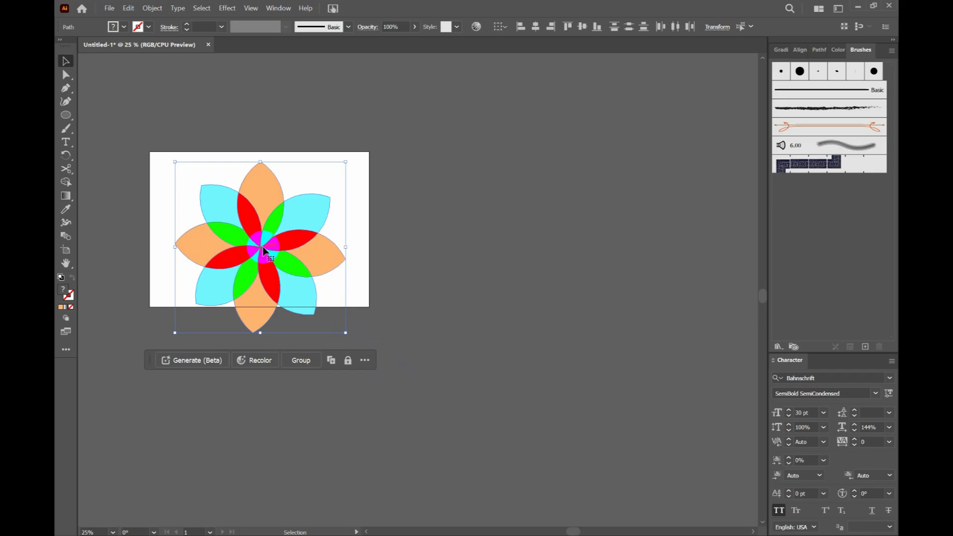
{"action": "left_click_drag", "start_coordinate": [253, 271], "coordinate": [552, 299]}
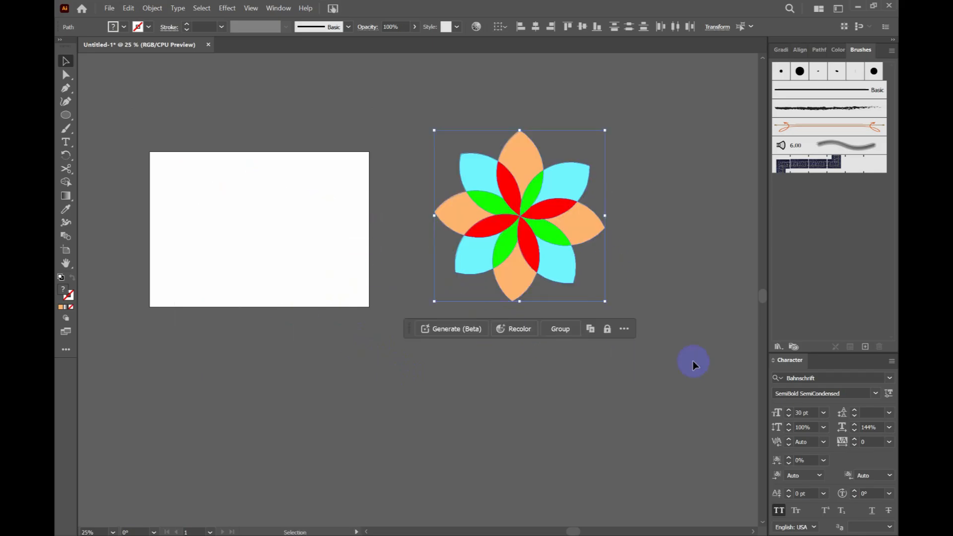
{"action": "left_click", "coordinate": [689, 322]}
{"action": "key", "text": "z"}
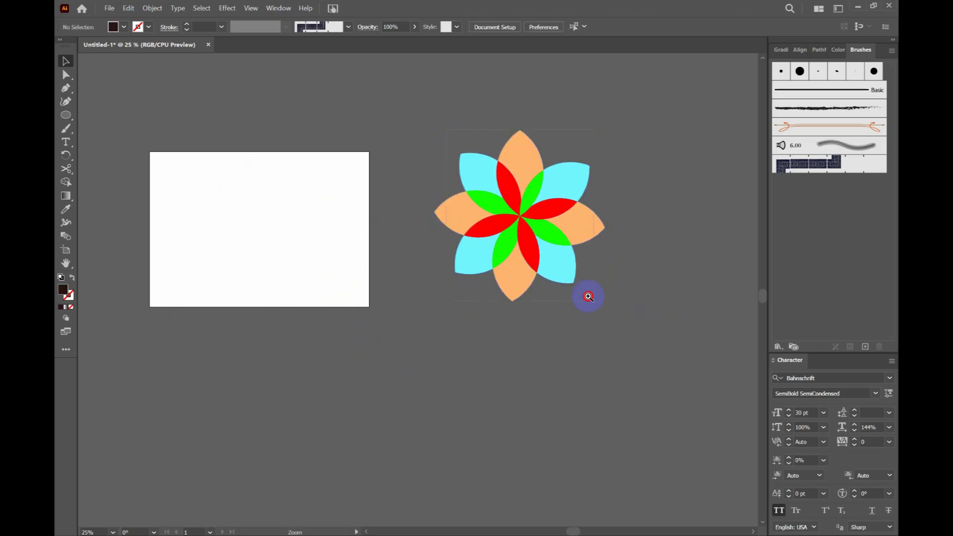
{"action": "left_click", "coordinate": [617, 320]}
{"action": "key", "text": "a"}
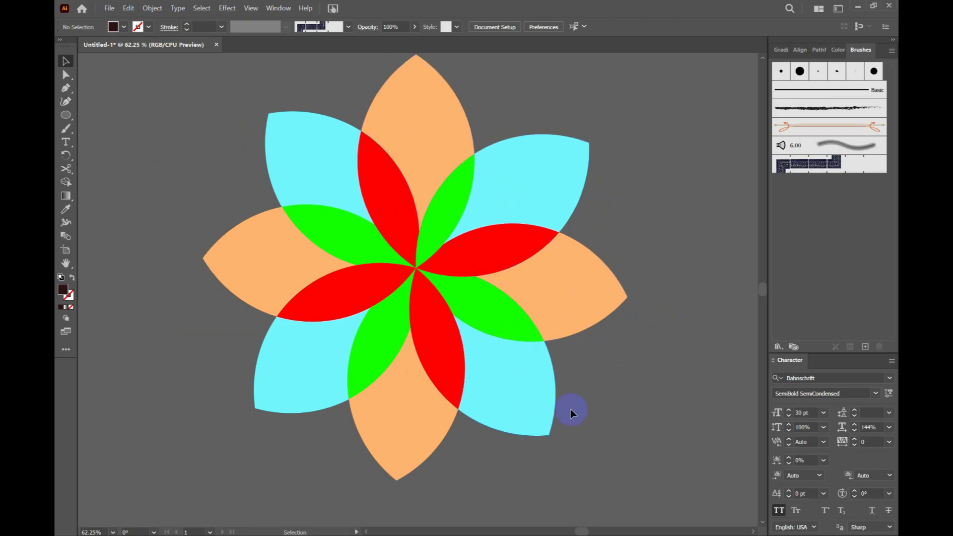
Step: Pull the flower's upper-right cyan piece and top orange piece away from the rest of the flower
{"action": "left_click", "coordinate": [517, 359]}
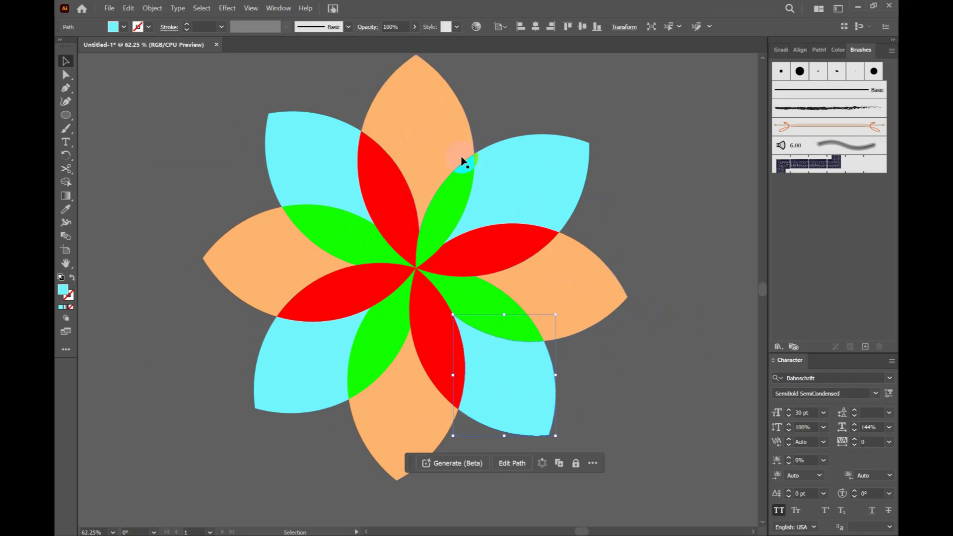
{"action": "left_click", "coordinate": [548, 167]}
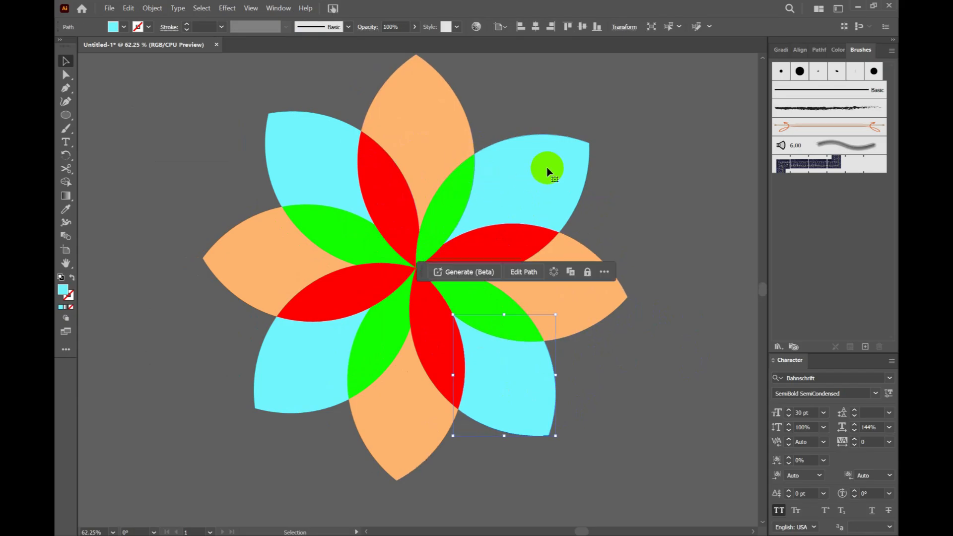
{"action": "left_click_drag", "start_coordinate": [536, 184], "coordinate": [656, 135]}
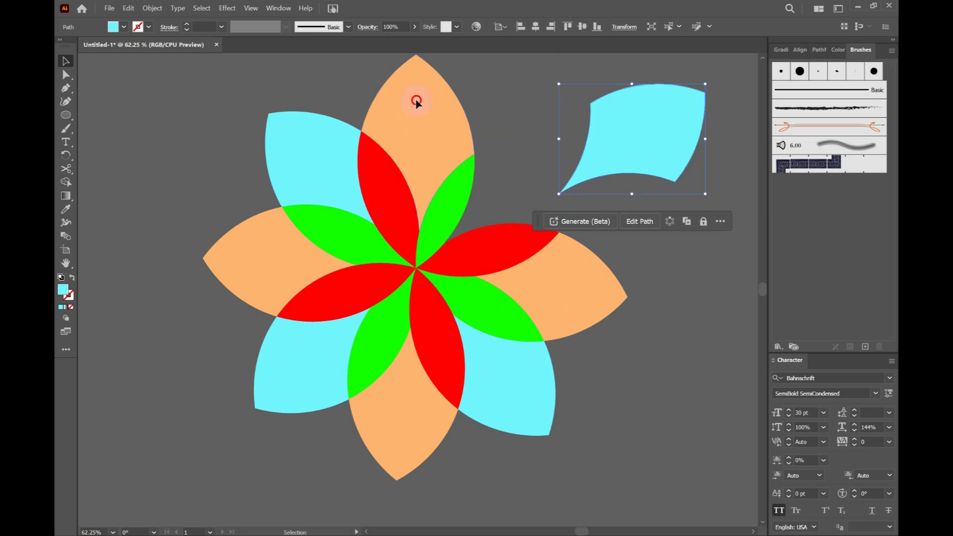
{"action": "left_click_drag", "start_coordinate": [417, 100], "coordinate": [504, 69]}
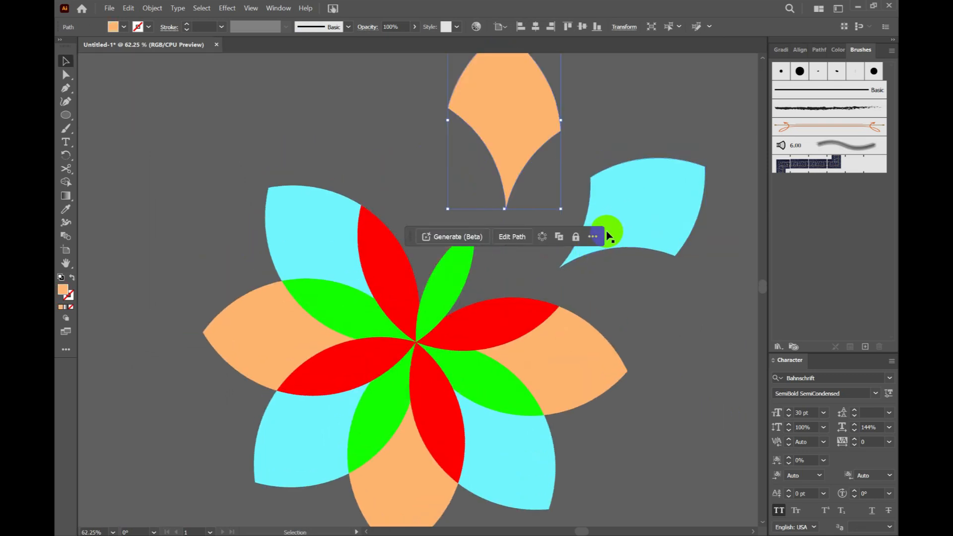
Step: Delete all eight orange and cyan outer petal pieces, keeping only the red and green inner petals
{"action": "key", "text": "Delete"}
{"action": "left_click", "coordinate": [639, 202]}
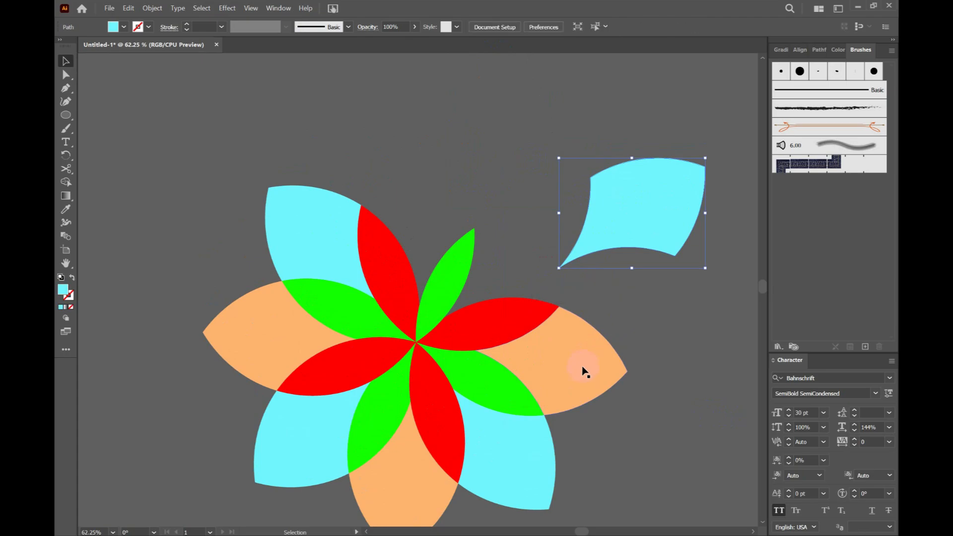
{"action": "key", "text": "Delete"}
{"action": "left_click", "coordinate": [581, 375]}
{"action": "key", "text": "Delete"}
{"action": "left_click", "coordinate": [515, 472]}
{"action": "key", "text": "Delete"}
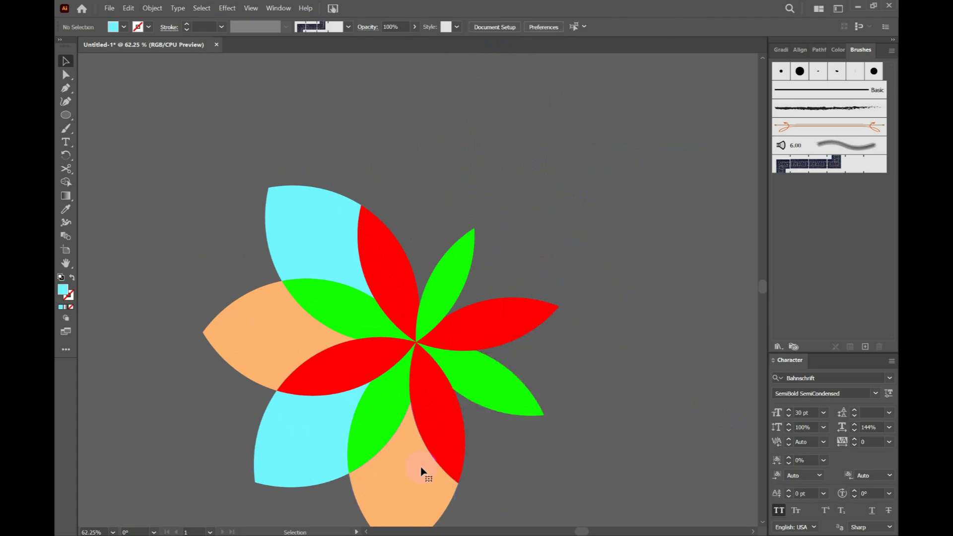
{"action": "left_click", "coordinate": [421, 472]}
{"action": "key", "text": "Delete"}
{"action": "left_click", "coordinate": [319, 447]}
{"action": "key", "text": "Delete"}
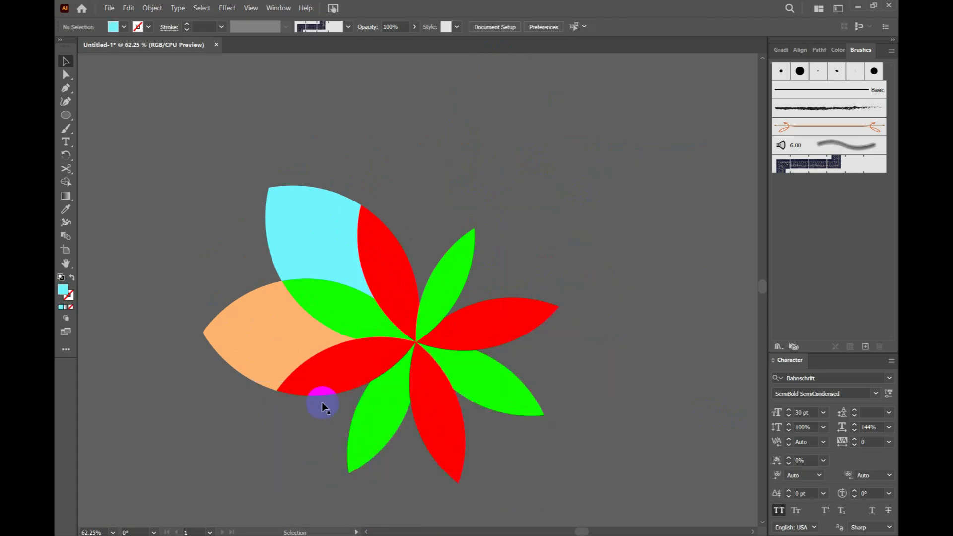
{"action": "left_click", "coordinate": [274, 353]}
{"action": "key", "text": "Delete"}
{"action": "left_click", "coordinate": [332, 251]}
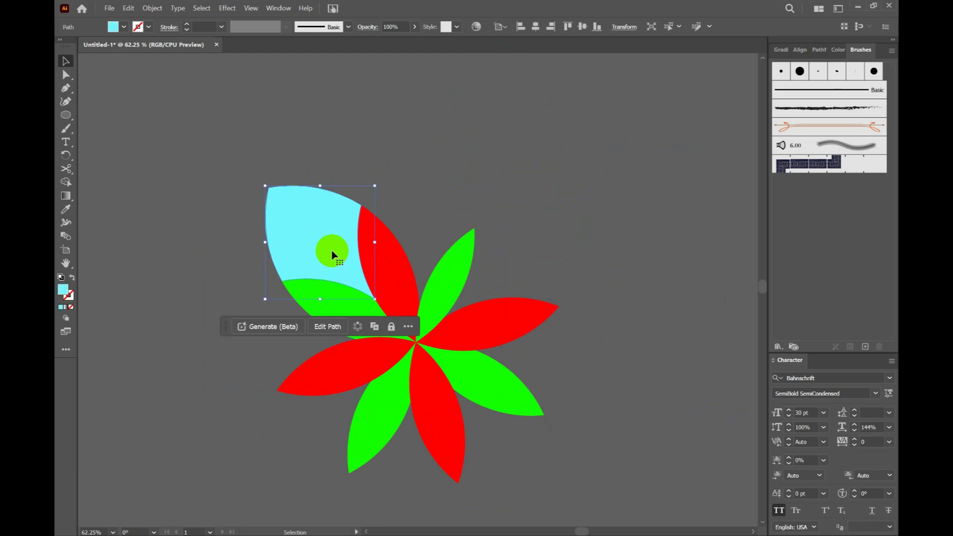
{"action": "key", "text": "Delete"}
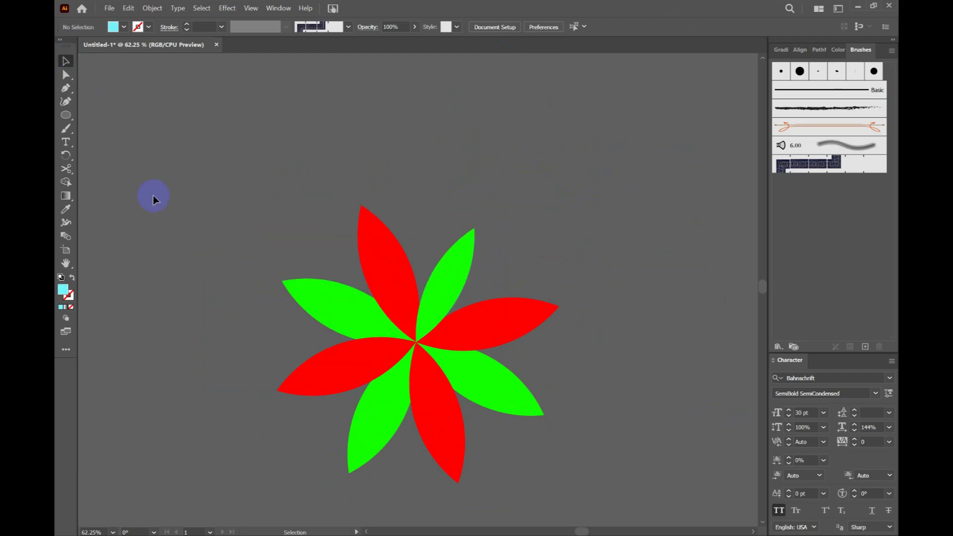
Step: Move the red and green petals together up and to the right, and fill them all with black, hex 000000
{"action": "left_click_drag", "start_coordinate": [250, 178], "coordinate": [521, 436]}
{"action": "left_click_drag", "start_coordinate": [587, 488], "coordinate": [588, 488]}
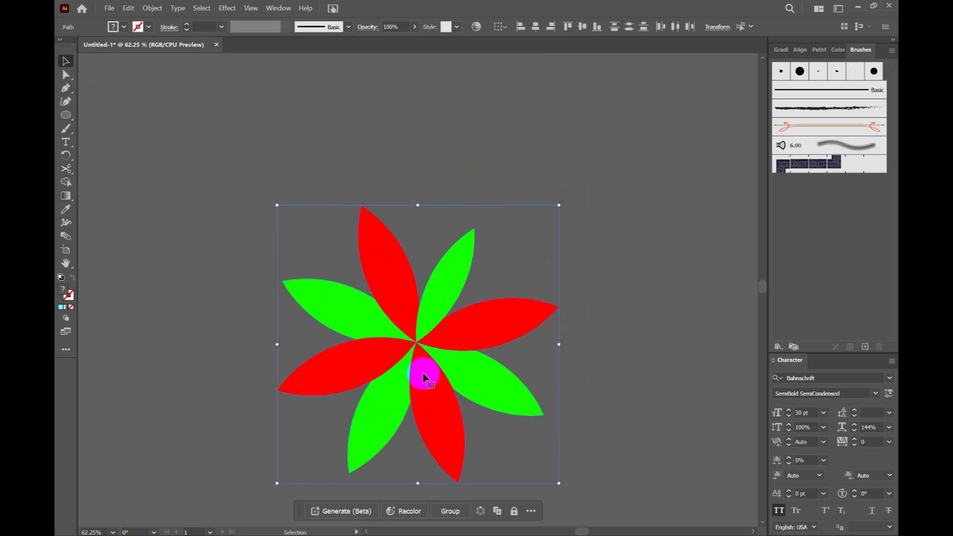
{"action": "left_click_drag", "start_coordinate": [423, 374], "coordinate": [500, 330]}
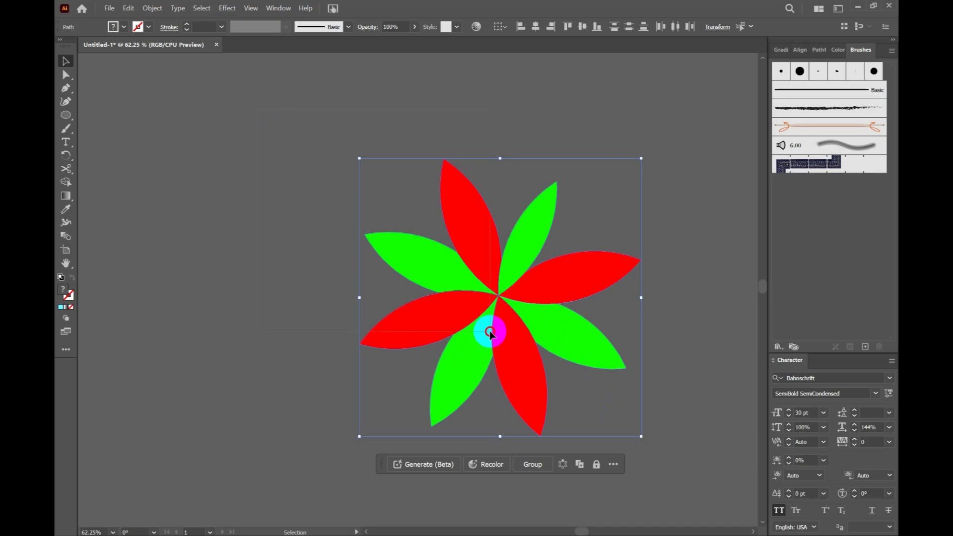
{"action": "double_click", "coordinate": [63, 293]}
{"action": "left_click", "coordinate": [793, 160]}
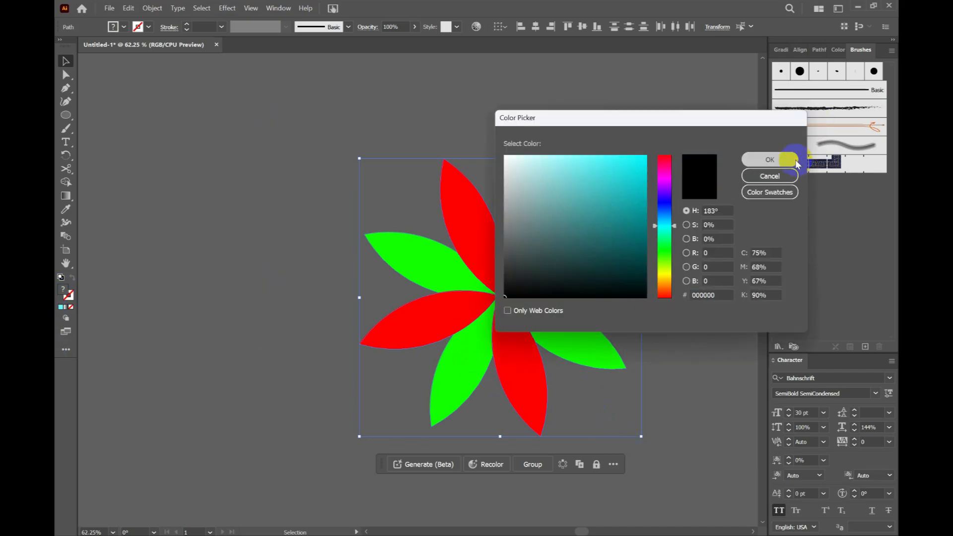
{"action": "left_click", "coordinate": [211, 281]}
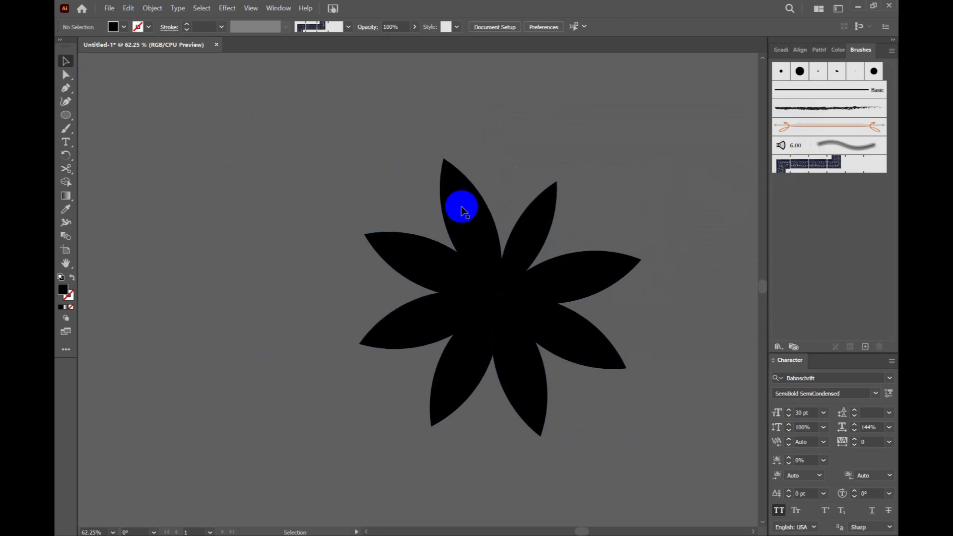
Step: Select all eight black petals and change their fill colour to bright cyan
{"action": "left_click_drag", "start_coordinate": [680, 483], "coordinate": [679, 481]}
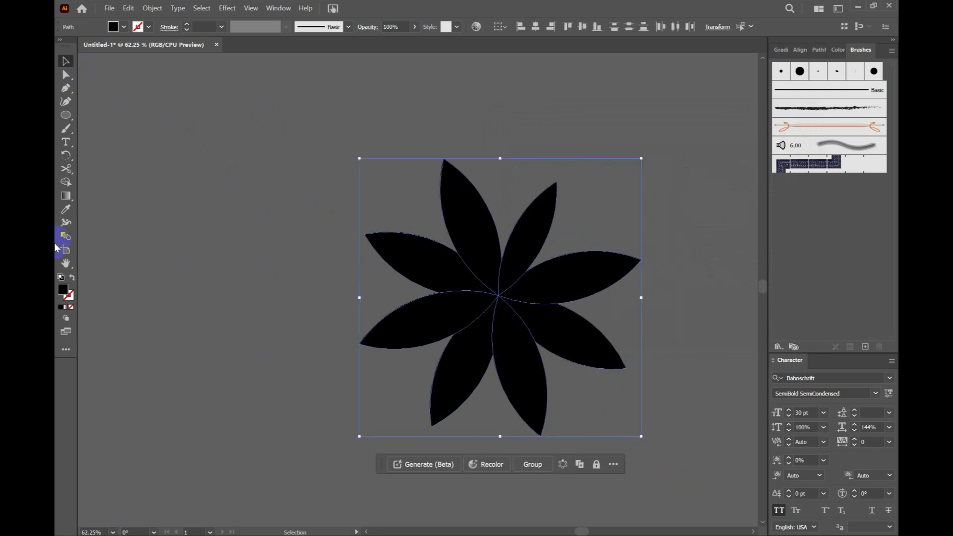
{"action": "double_click", "coordinate": [63, 292]}
{"action": "left_click_drag", "start_coordinate": [618, 187], "coordinate": [807, 123]}
{"action": "left_click", "coordinate": [767, 160]}
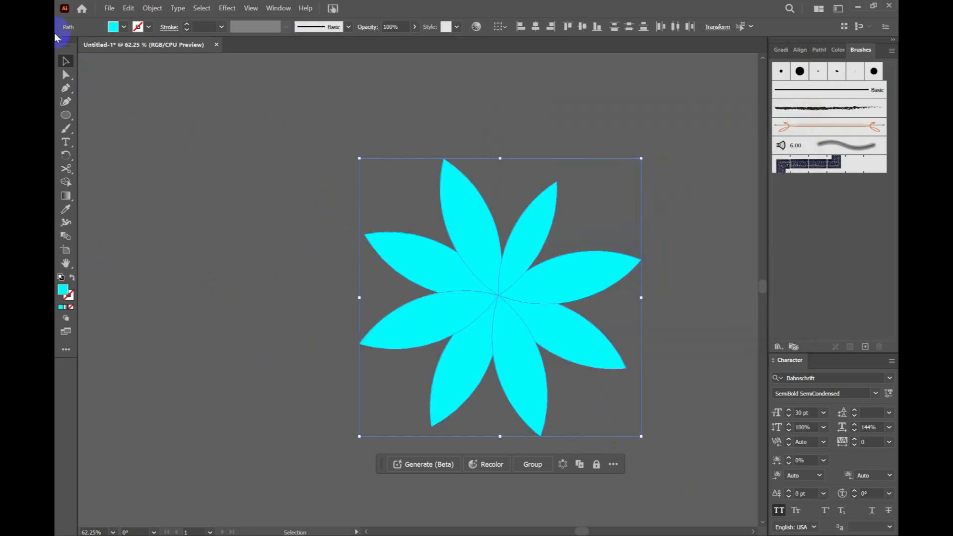
{"action": "left_click", "coordinate": [233, 262]}
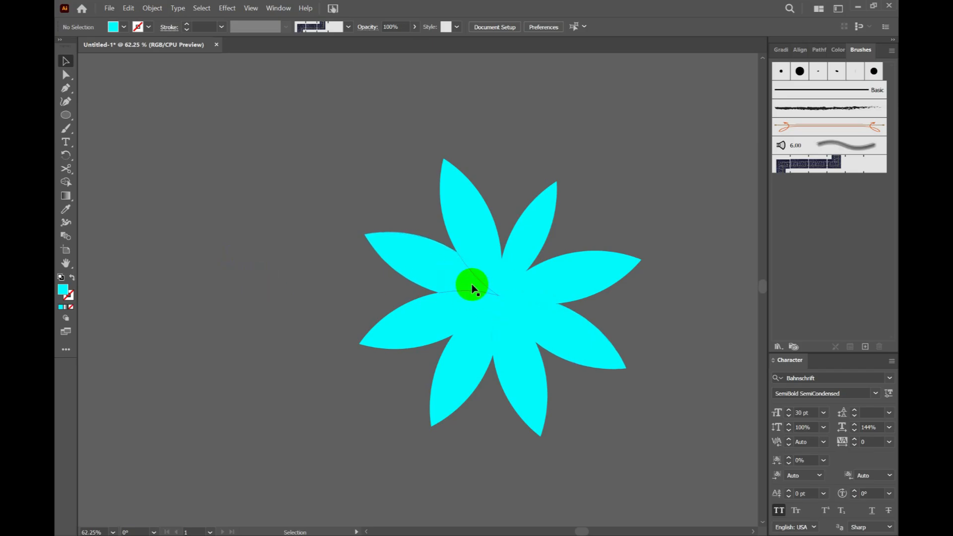
Step: Delete the petals on the flower's right side, and clear all the remaining petals from the canvas
{"action": "left_click", "coordinate": [472, 286]}
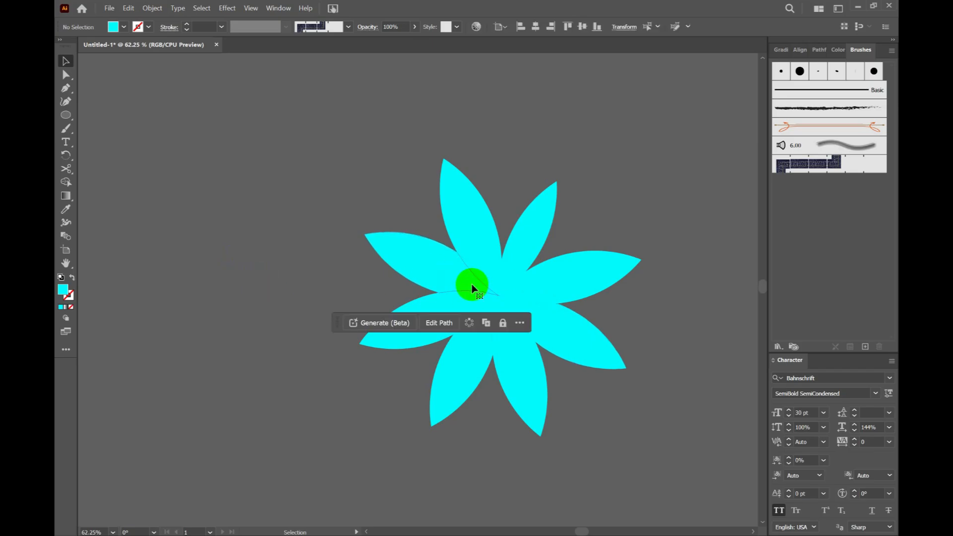
{"action": "left_click", "coordinate": [486, 323]}
{"action": "left_click", "coordinate": [590, 335]}
{"action": "key", "text": "Delete"}
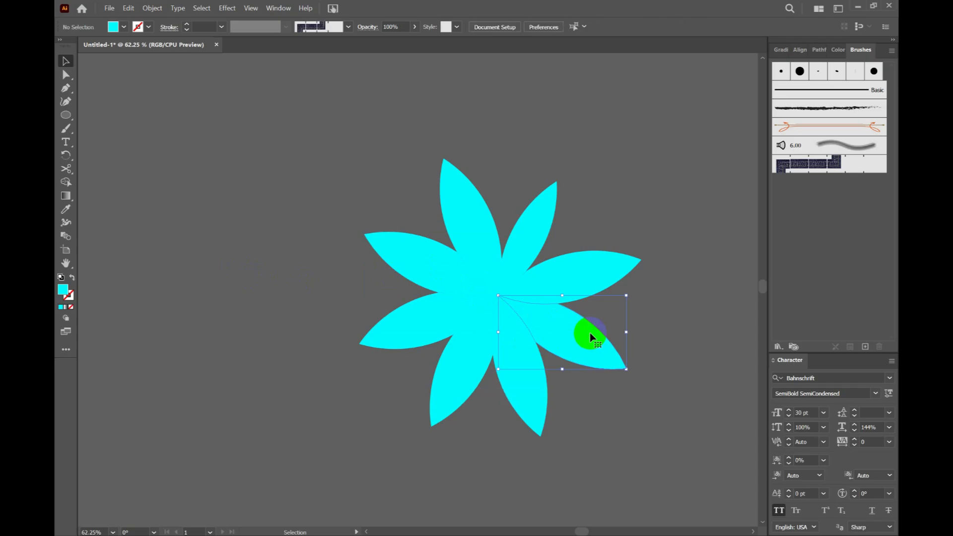
{"action": "left_click", "coordinate": [528, 362]}
{"action": "left_click", "coordinate": [535, 301]}
{"action": "left_click", "coordinate": [534, 282], "text": "shift"}
{"action": "key", "text": "Delete"}
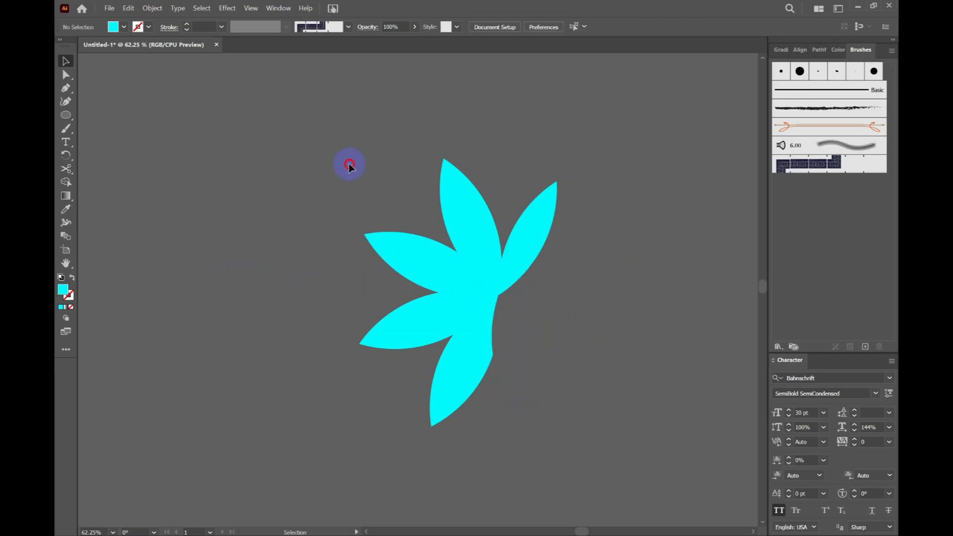
{"action": "key", "text": "ctrl+a"}
{"action": "key", "text": "Delete"}
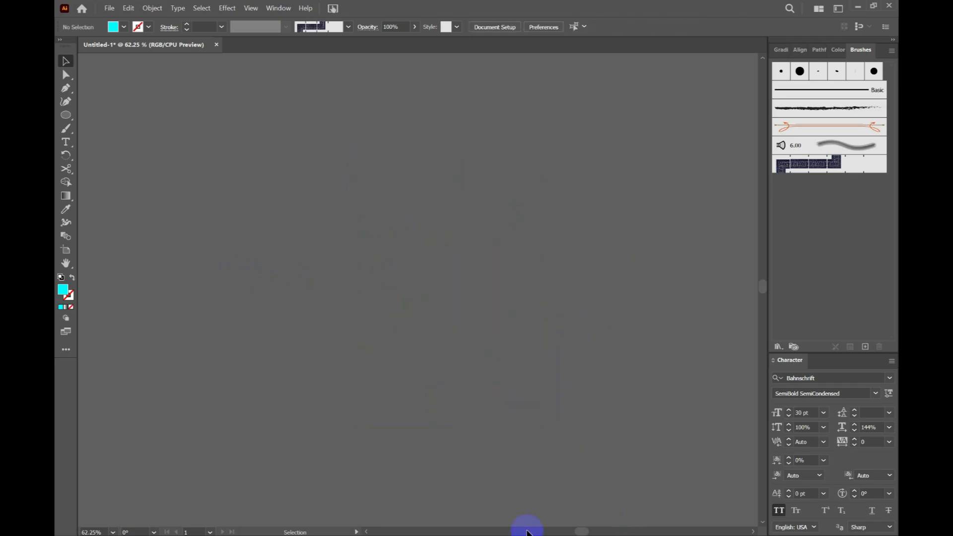
{"action": "left_click", "coordinate": [67, 75]}
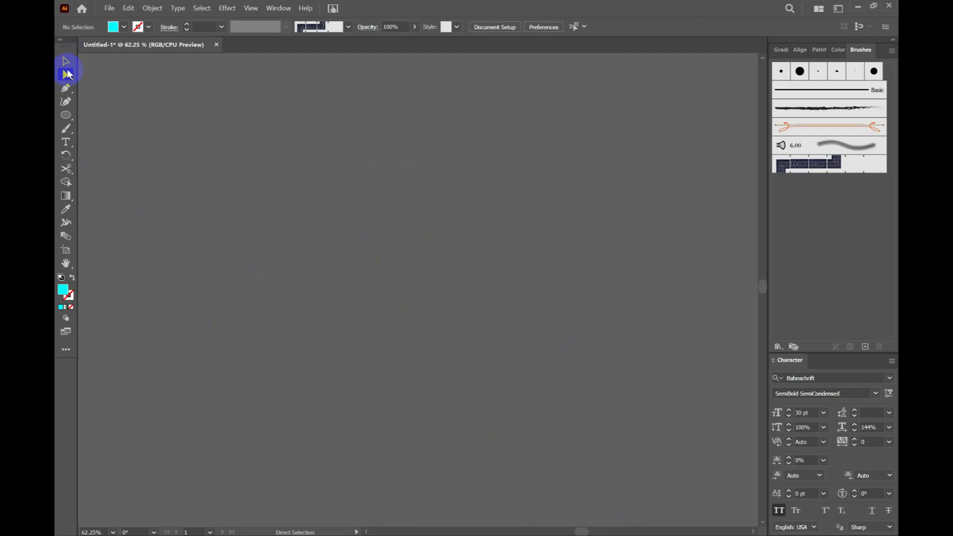
{"action": "key", "text": "v"}
{"action": "scroll", "coordinate": [214, 270], "scroll_direction": "down", "scroll_amount": 3}
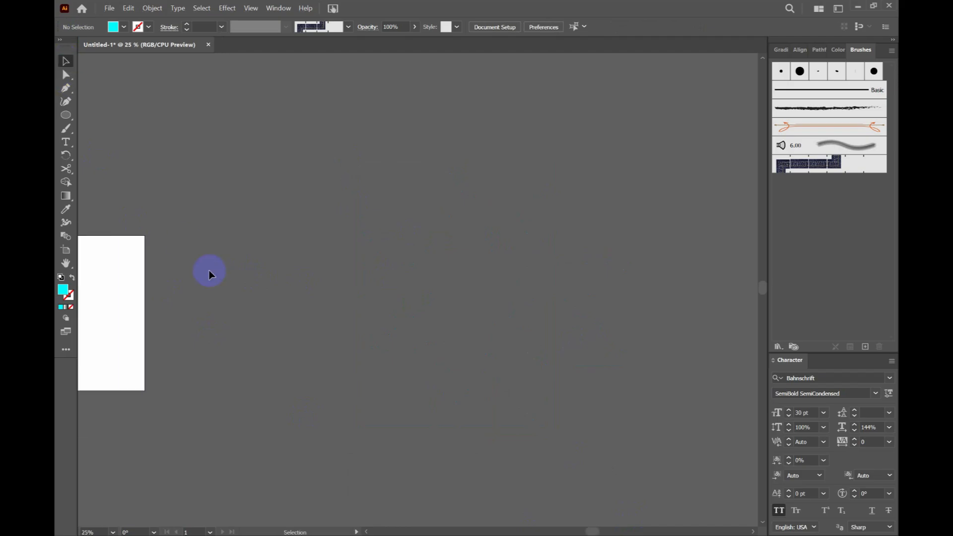
Step: Switch to the Chrome browser and review the Module 2 class outline in the Graphics Design Course document
{"action": "scroll", "coordinate": [207, 272], "scroll_direction": "left", "scroll_amount": 5}
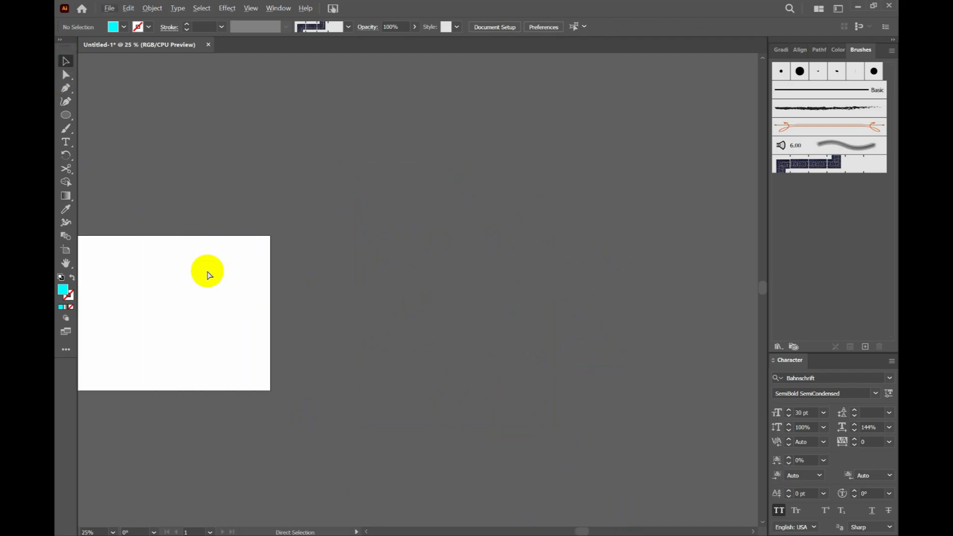
{"action": "key", "text": "ctrl+1"}
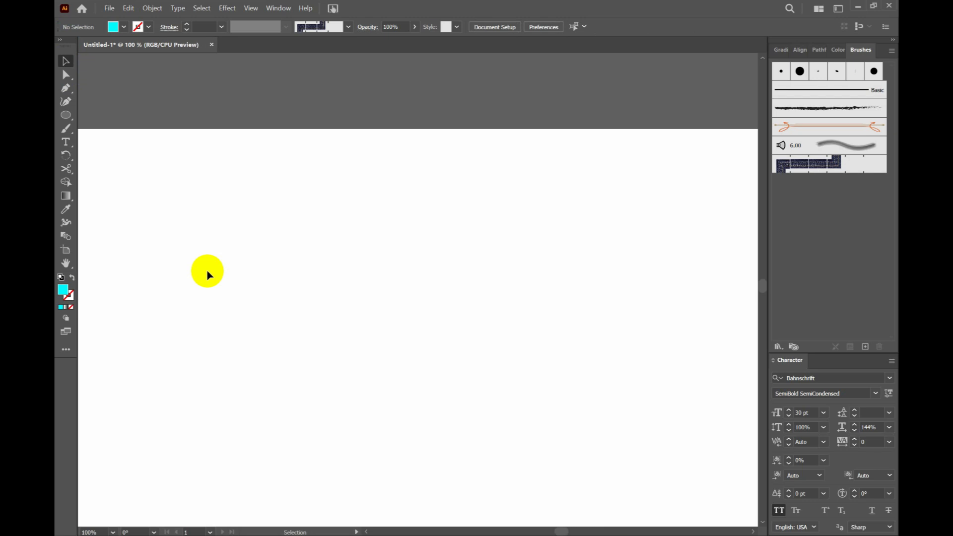
{"action": "scroll", "coordinate": [126, 203], "scroll_direction": "down", "scroll_amount": 2}
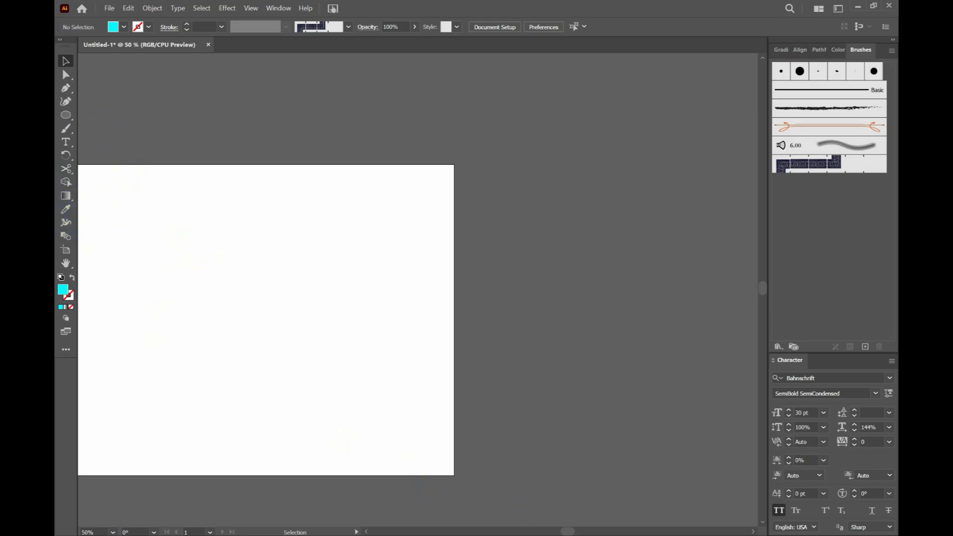
{"action": "key", "text": "alt+Tab"}
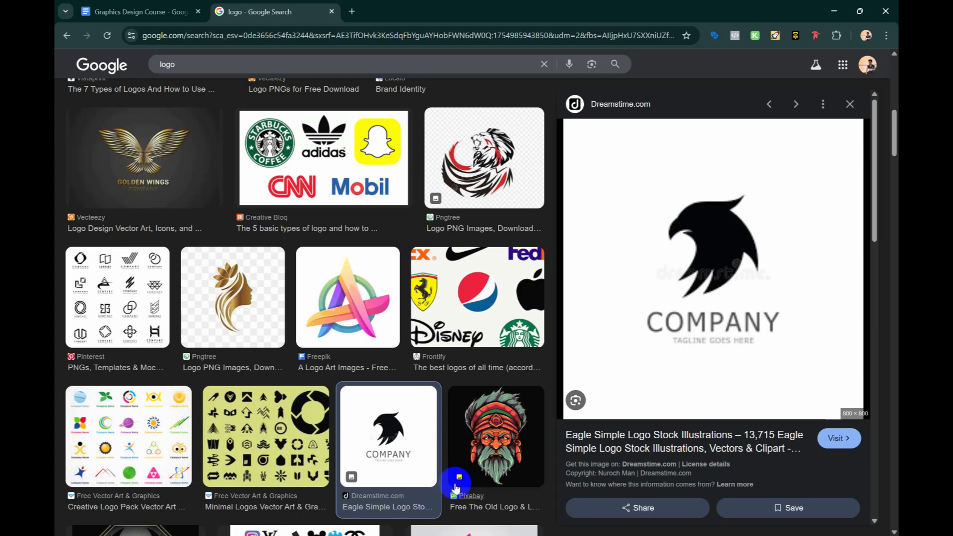
{"action": "left_click", "coordinate": [179, 12]}
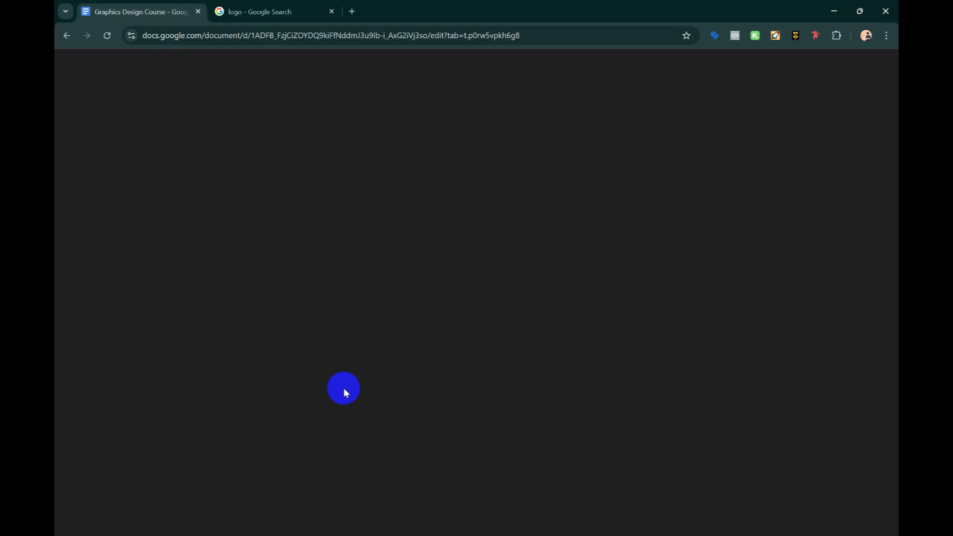
{"action": "scroll", "coordinate": [420, 434], "scroll_direction": "down", "scroll_amount": 1}
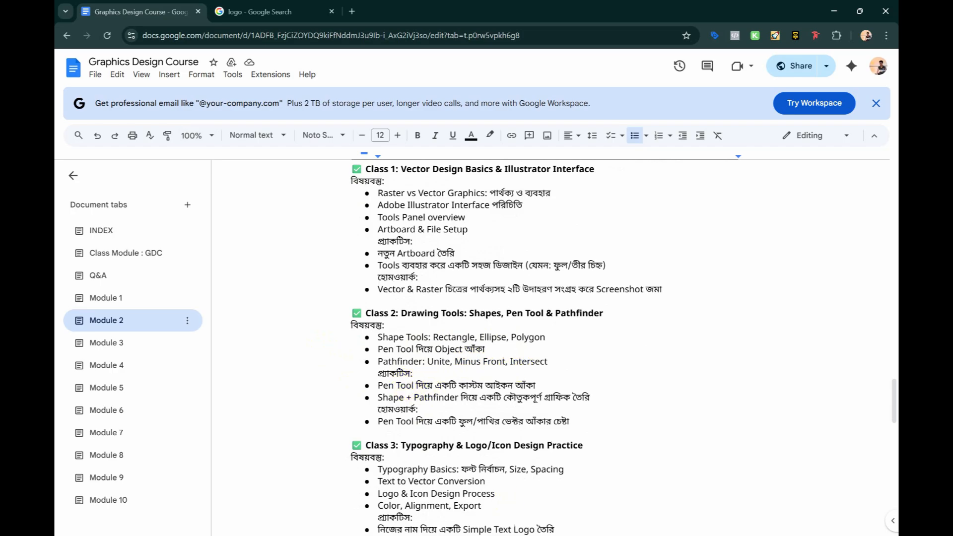
Step: Switch back to Illustrator, draw a tall cyan ellipse on the artboard, and place a copy overlapping its right half
{"action": "key", "text": "alt+Tab"}
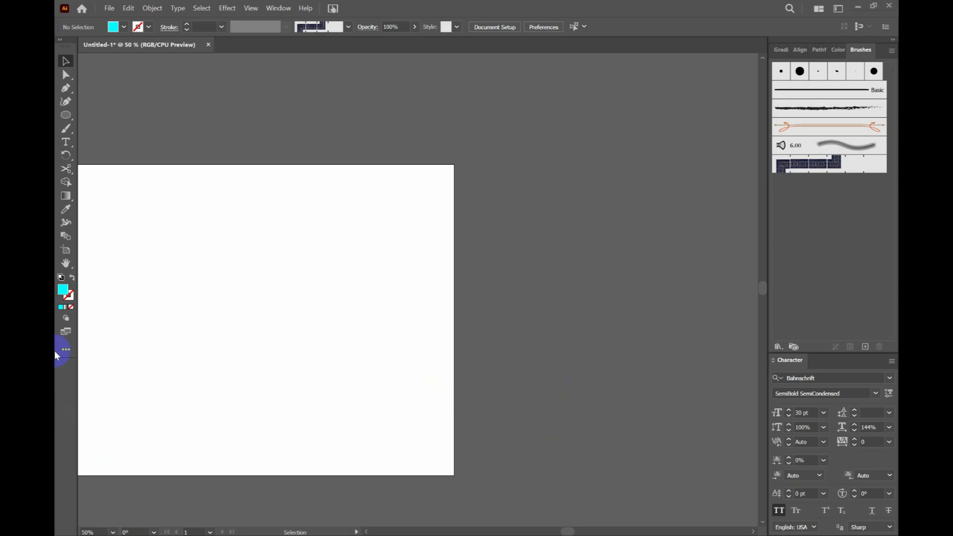
{"action": "left_click", "coordinate": [64, 114]}
{"action": "left_click_drag", "start_coordinate": [163, 186], "coordinate": [313, 381]}
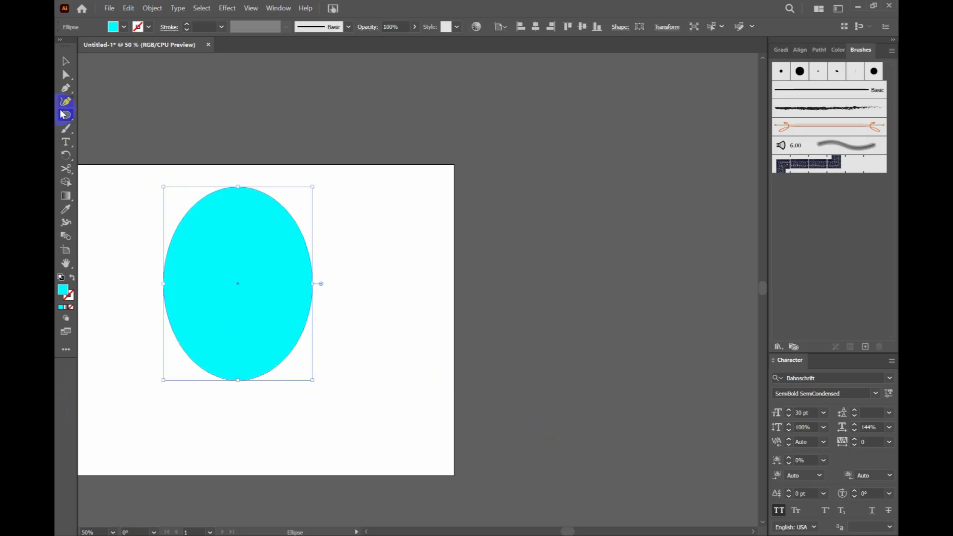
{"action": "left_click", "coordinate": [65, 61]}
{"action": "left_click", "coordinate": [254, 278]}
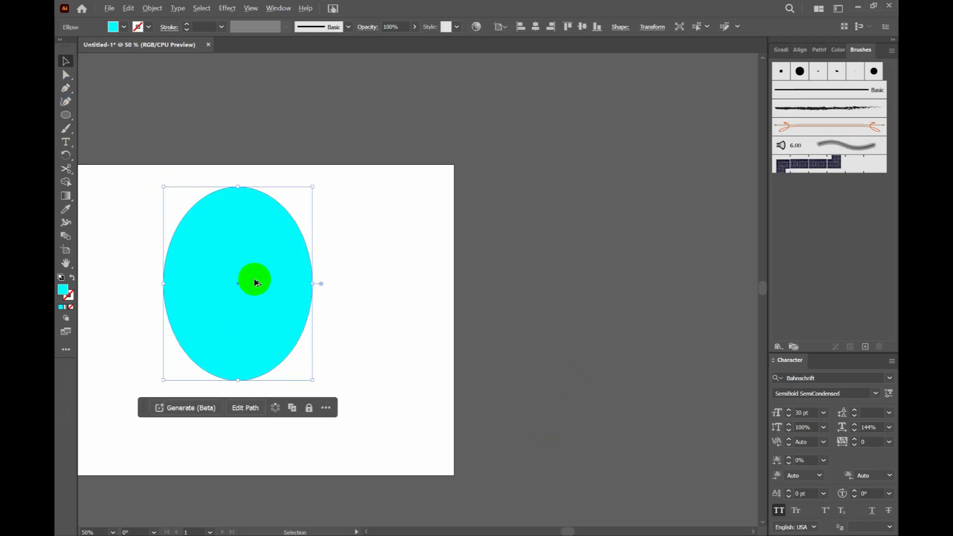
{"action": "left_click_drag", "start_coordinate": [311, 282], "coordinate": [327, 297]}
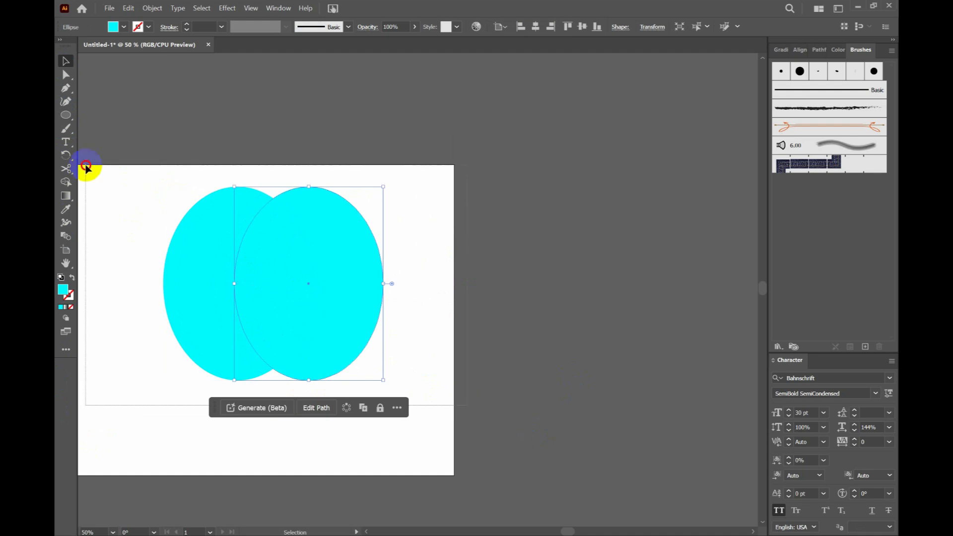
Step: Select both overlapping ellipses, split them with the Pathfinder Divide operation, and ungroup the resulting pieces
{"action": "left_click_drag", "start_coordinate": [85, 165], "coordinate": [259, 261]}
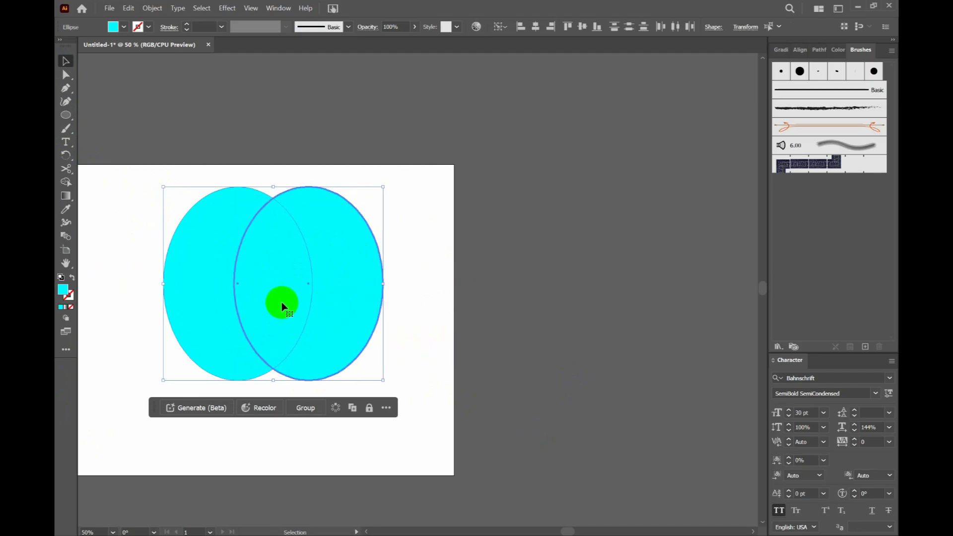
{"action": "left_click", "coordinate": [220, 296]}
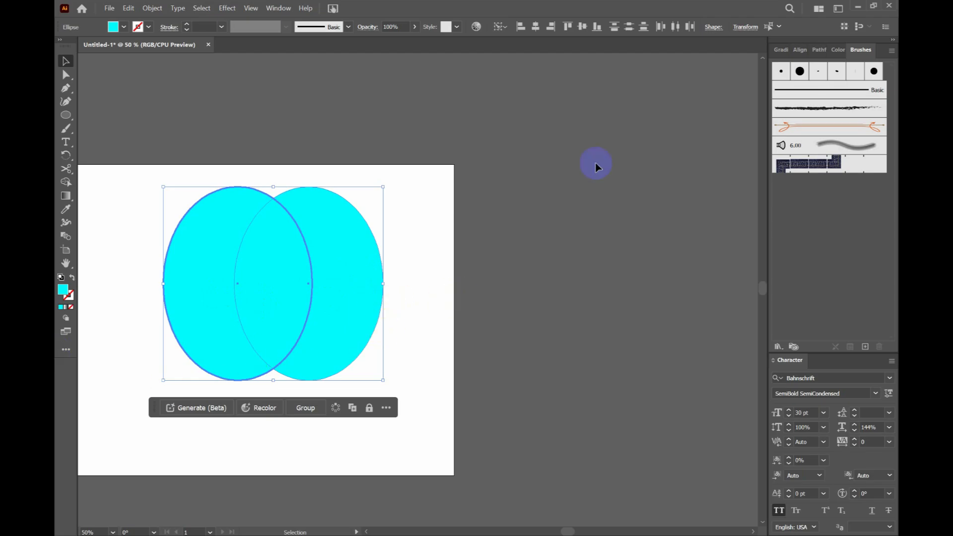
{"action": "left_click", "coordinate": [820, 49]}
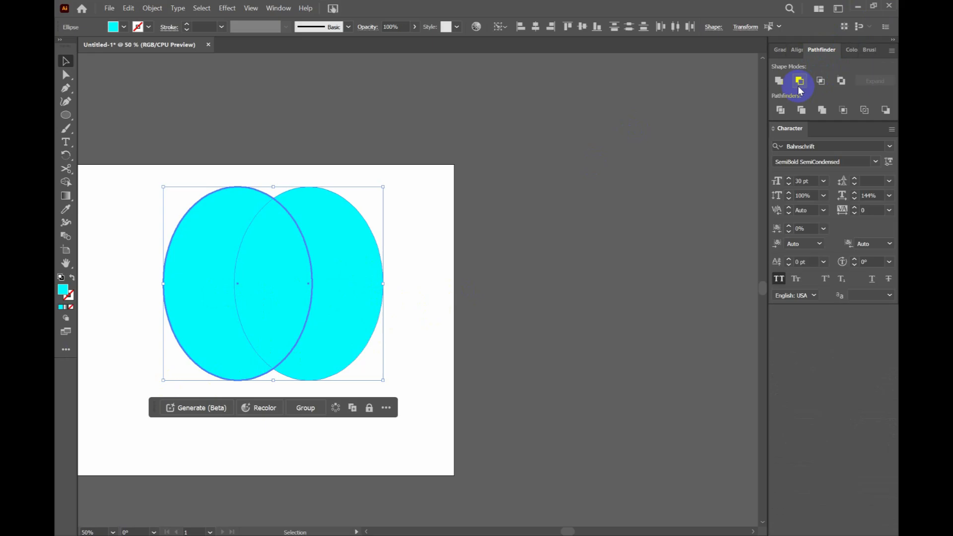
{"action": "left_click", "coordinate": [781, 111]}
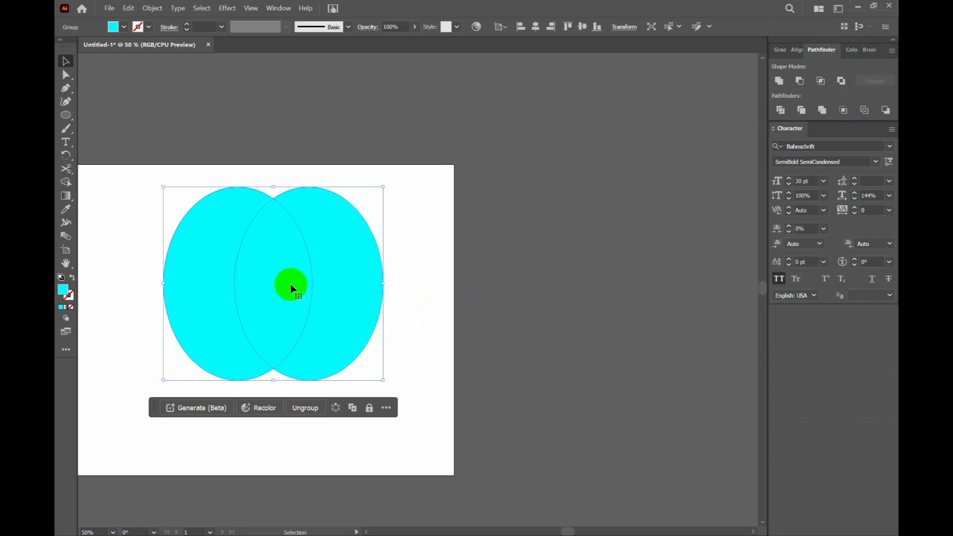
{"action": "right_click", "coordinate": [291, 284]}
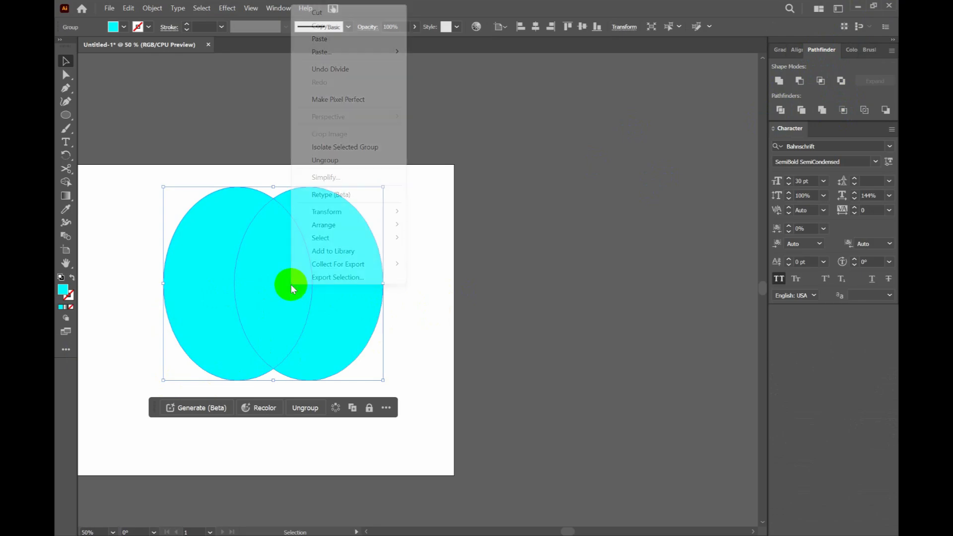
{"action": "left_click", "coordinate": [339, 160]}
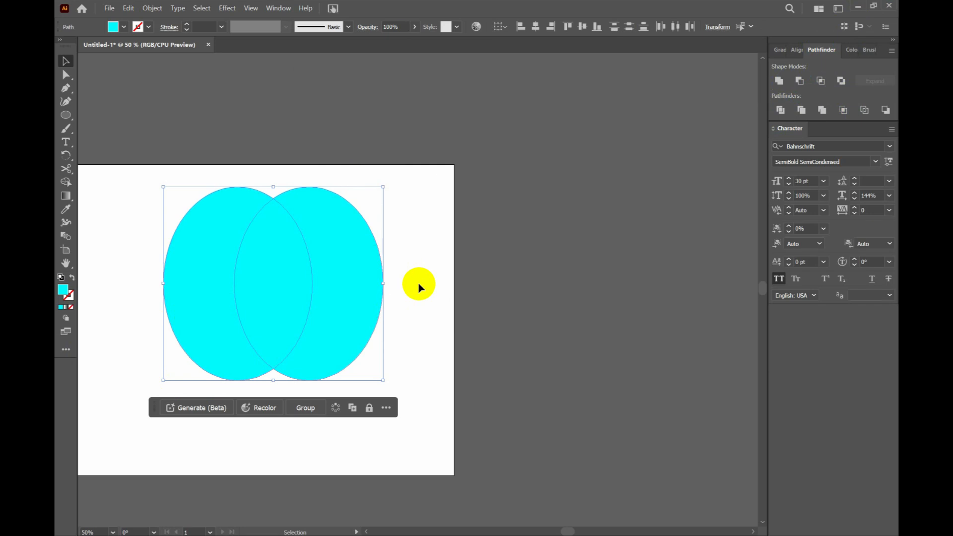
Step: Separate the divided pieces by moving both outer crescents to the right of the central lens shape
{"action": "left_click", "coordinate": [400, 261]}
{"action": "left_click_drag", "start_coordinate": [368, 279], "coordinate": [512, 279]}
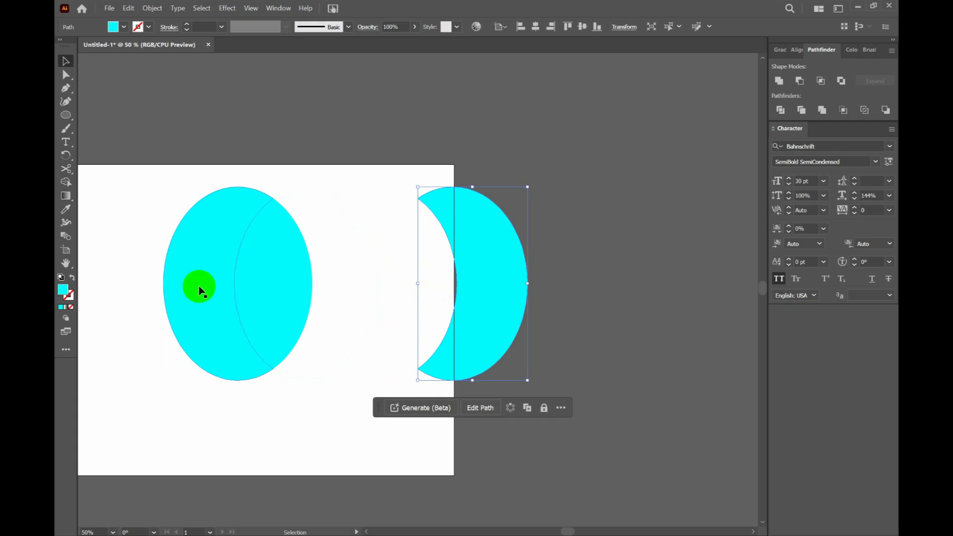
{"action": "left_click_drag", "start_coordinate": [199, 287], "coordinate": [47, 274]}
{"action": "left_click_drag", "start_coordinate": [172, 266], "coordinate": [328, 269]}
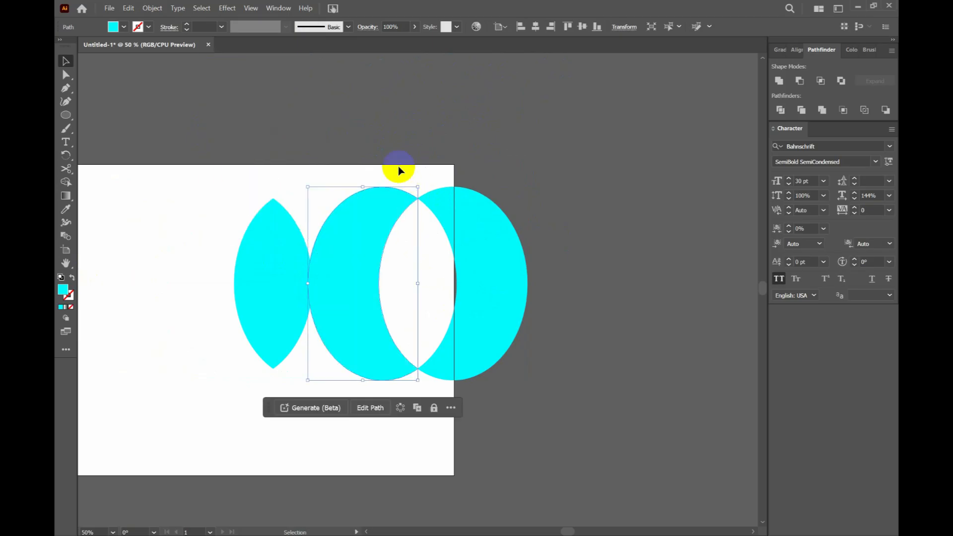
Step: Select all three cyan pieces, shift them up and to the right, and delete them from the canvas
{"action": "left_click", "coordinate": [427, 178]}
{"action": "left_click", "coordinate": [434, 276]}
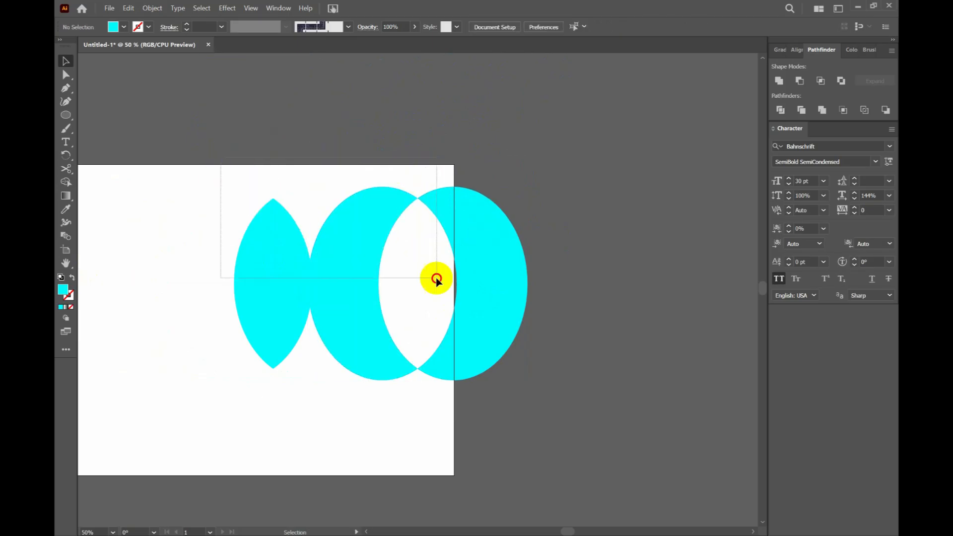
{"action": "left_click_drag", "start_coordinate": [363, 307], "coordinate": [522, 282]}
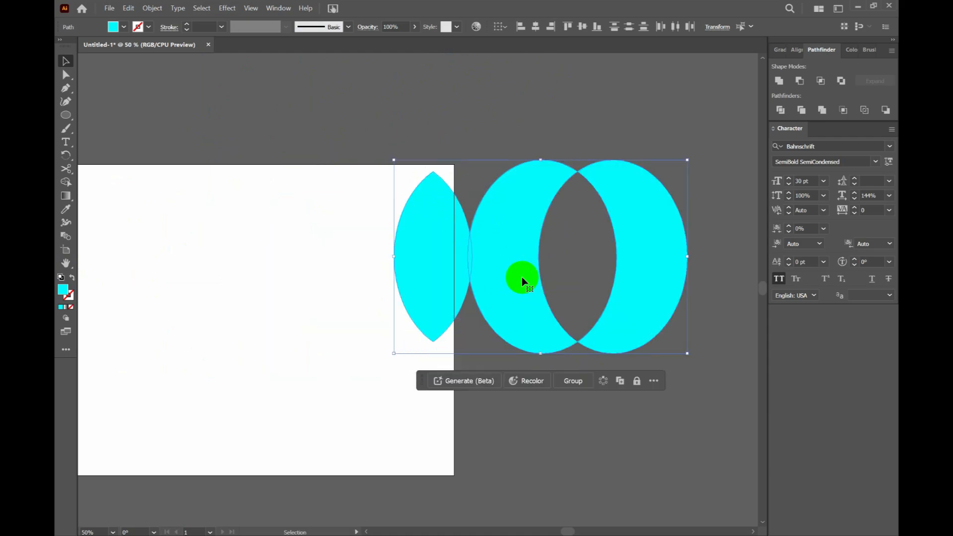
{"action": "key", "text": "Delete"}
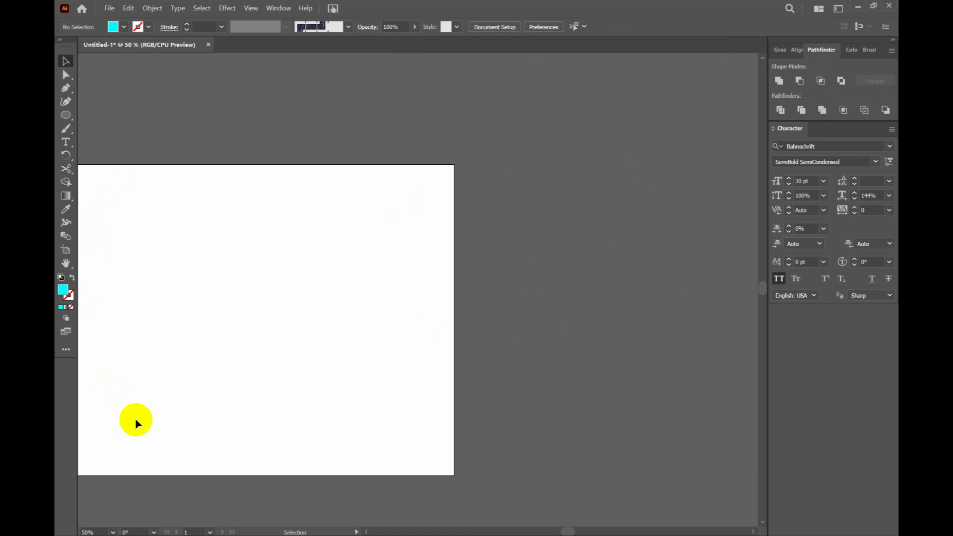
Step: Switch to the course document in Chrome, review the Class 1 to Class 3 topics, and return to Illustrator
{"action": "key", "text": "alt+Tab"}
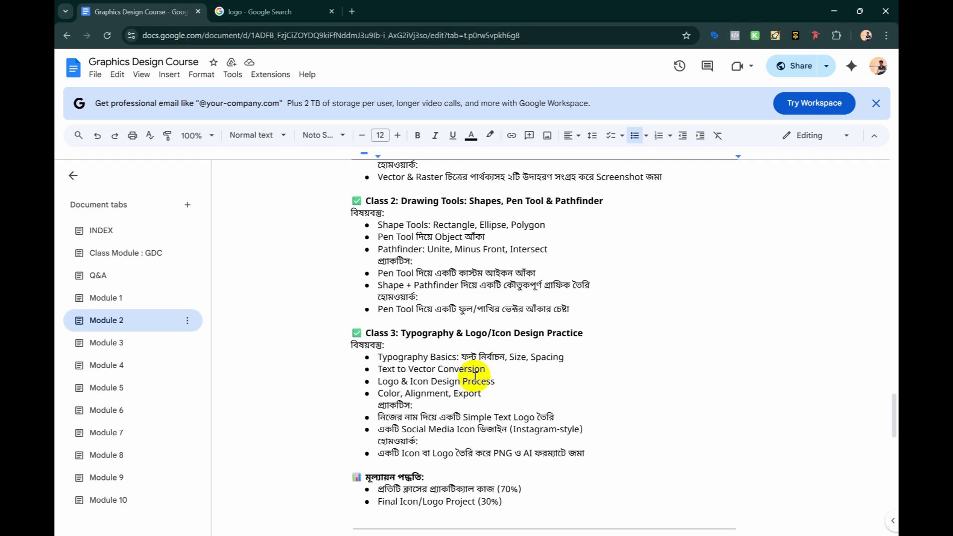
{"action": "scroll", "coordinate": [460, 227], "scroll_direction": "up", "scroll_amount": 3}
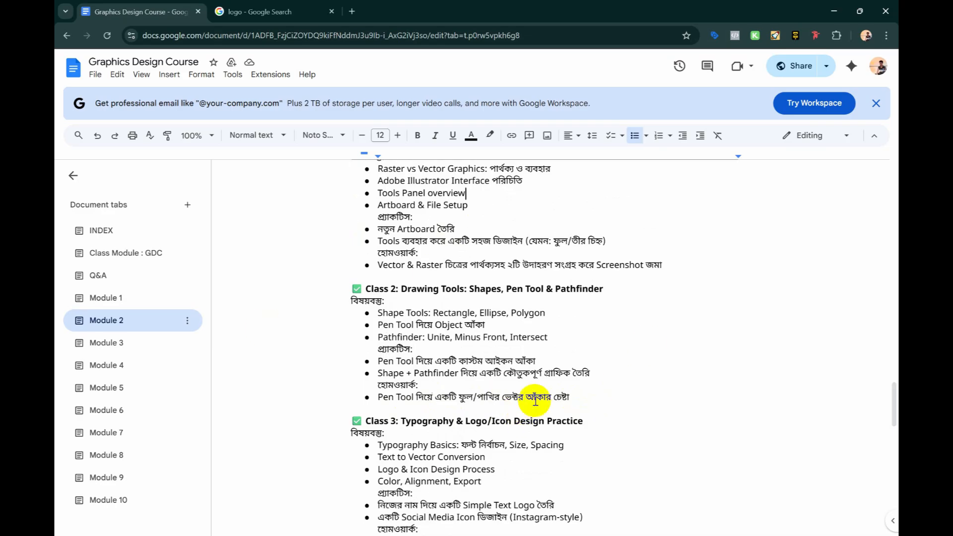
{"action": "left_click", "coordinate": [837, 14]}
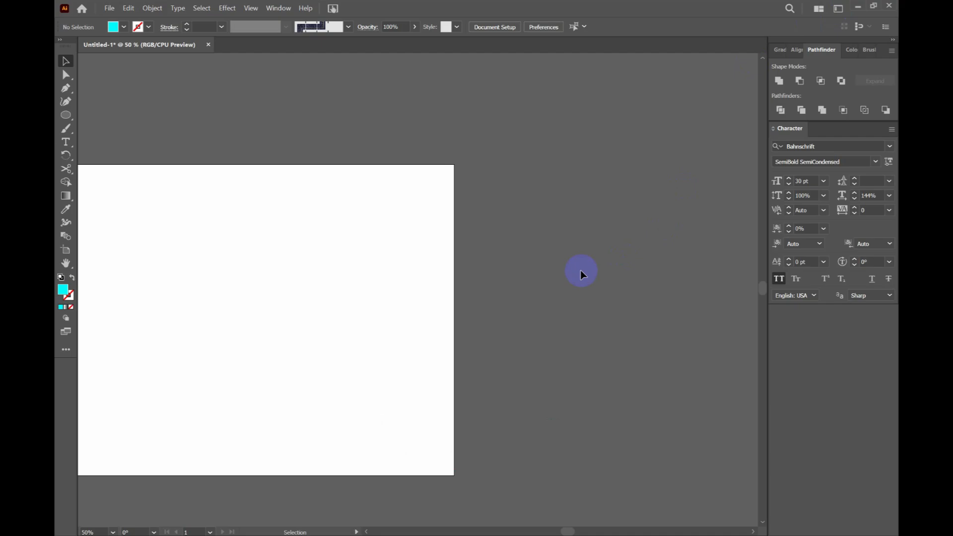